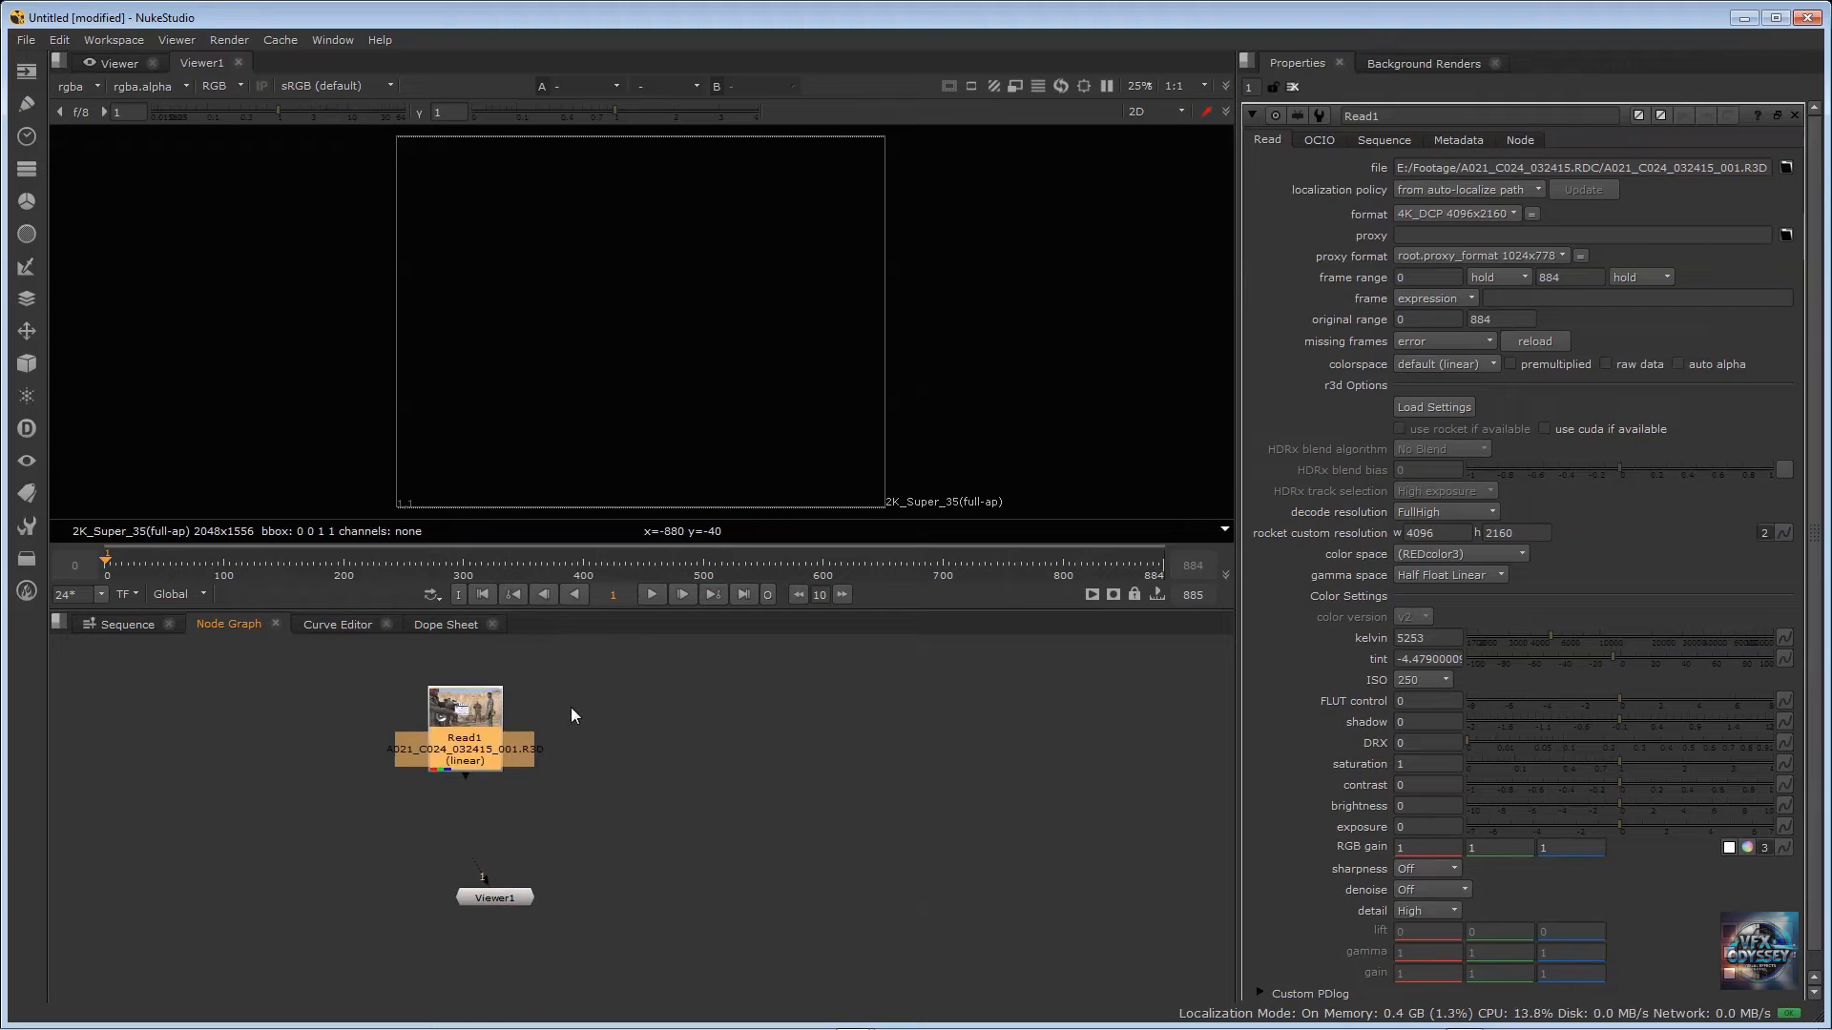
Step: Add a second Read node for A021_C024_032415_001.R3D and place it to the right of Read1
{"action": "key", "text": "Tab"}
{"action": "type", "text": "read"}
{"action": "key", "text": "Return"}
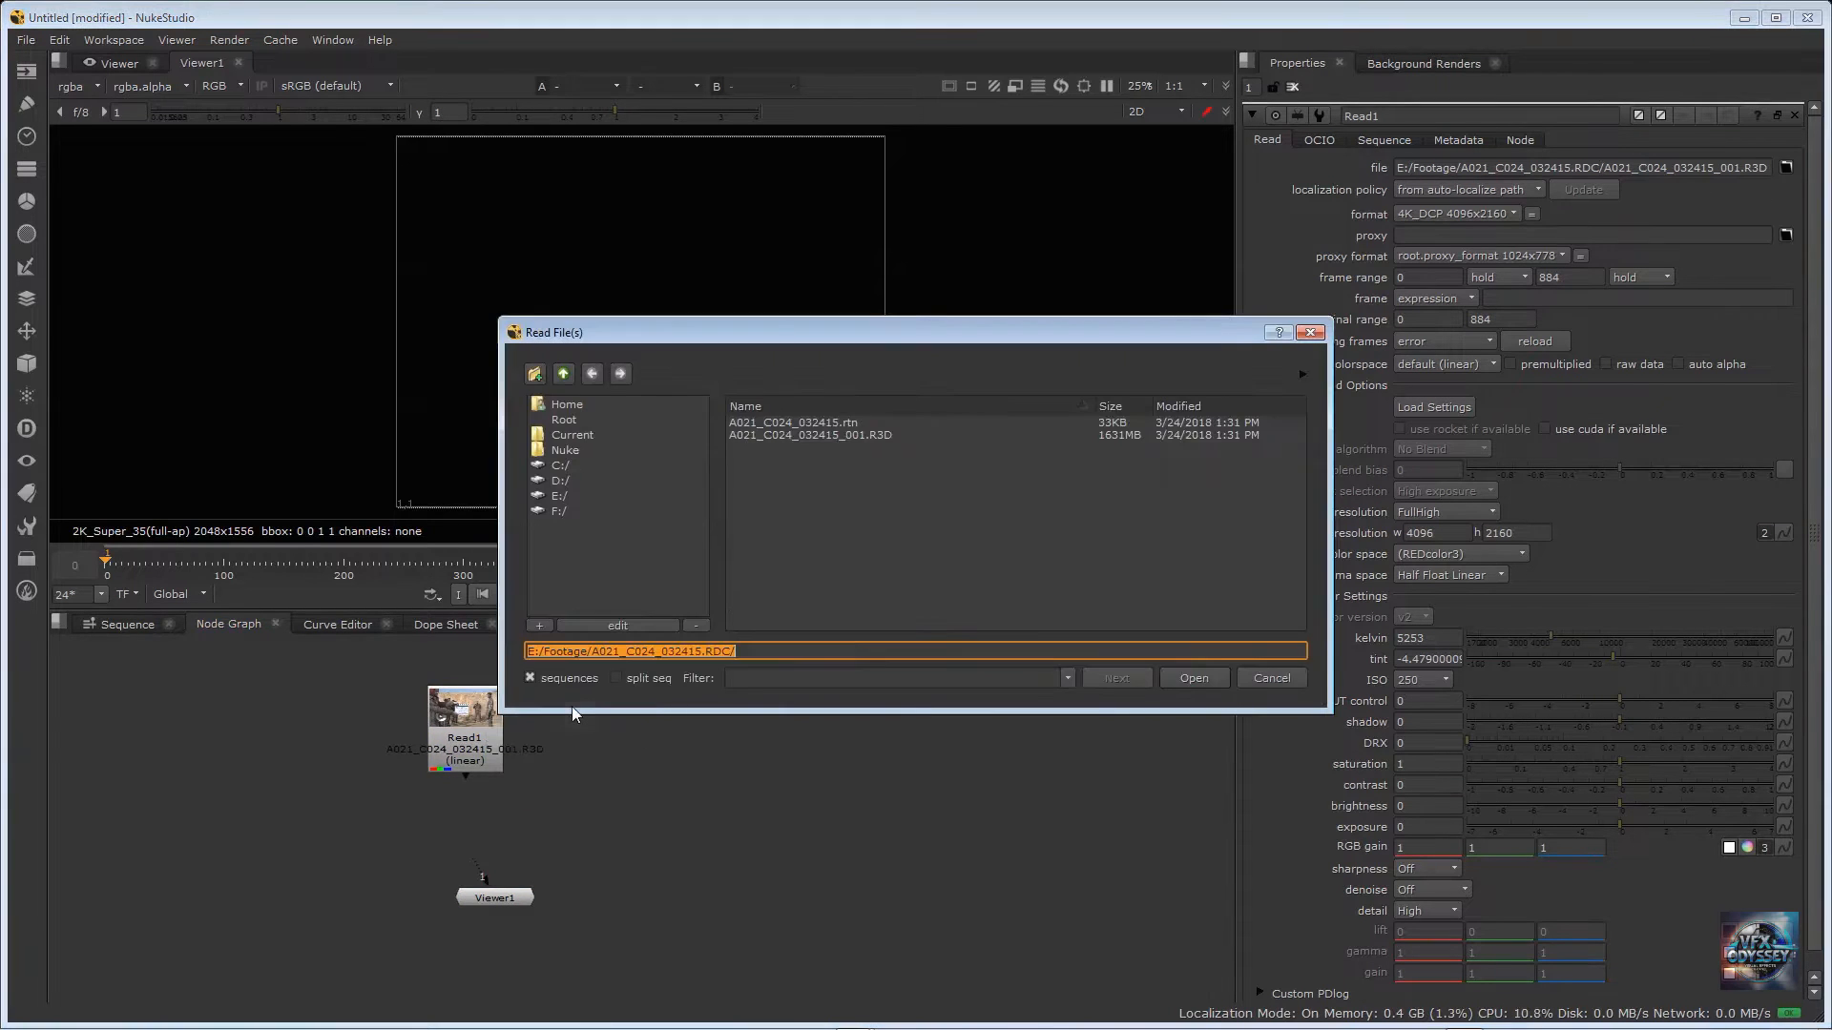
{"action": "left_click", "coordinate": [902, 435]}
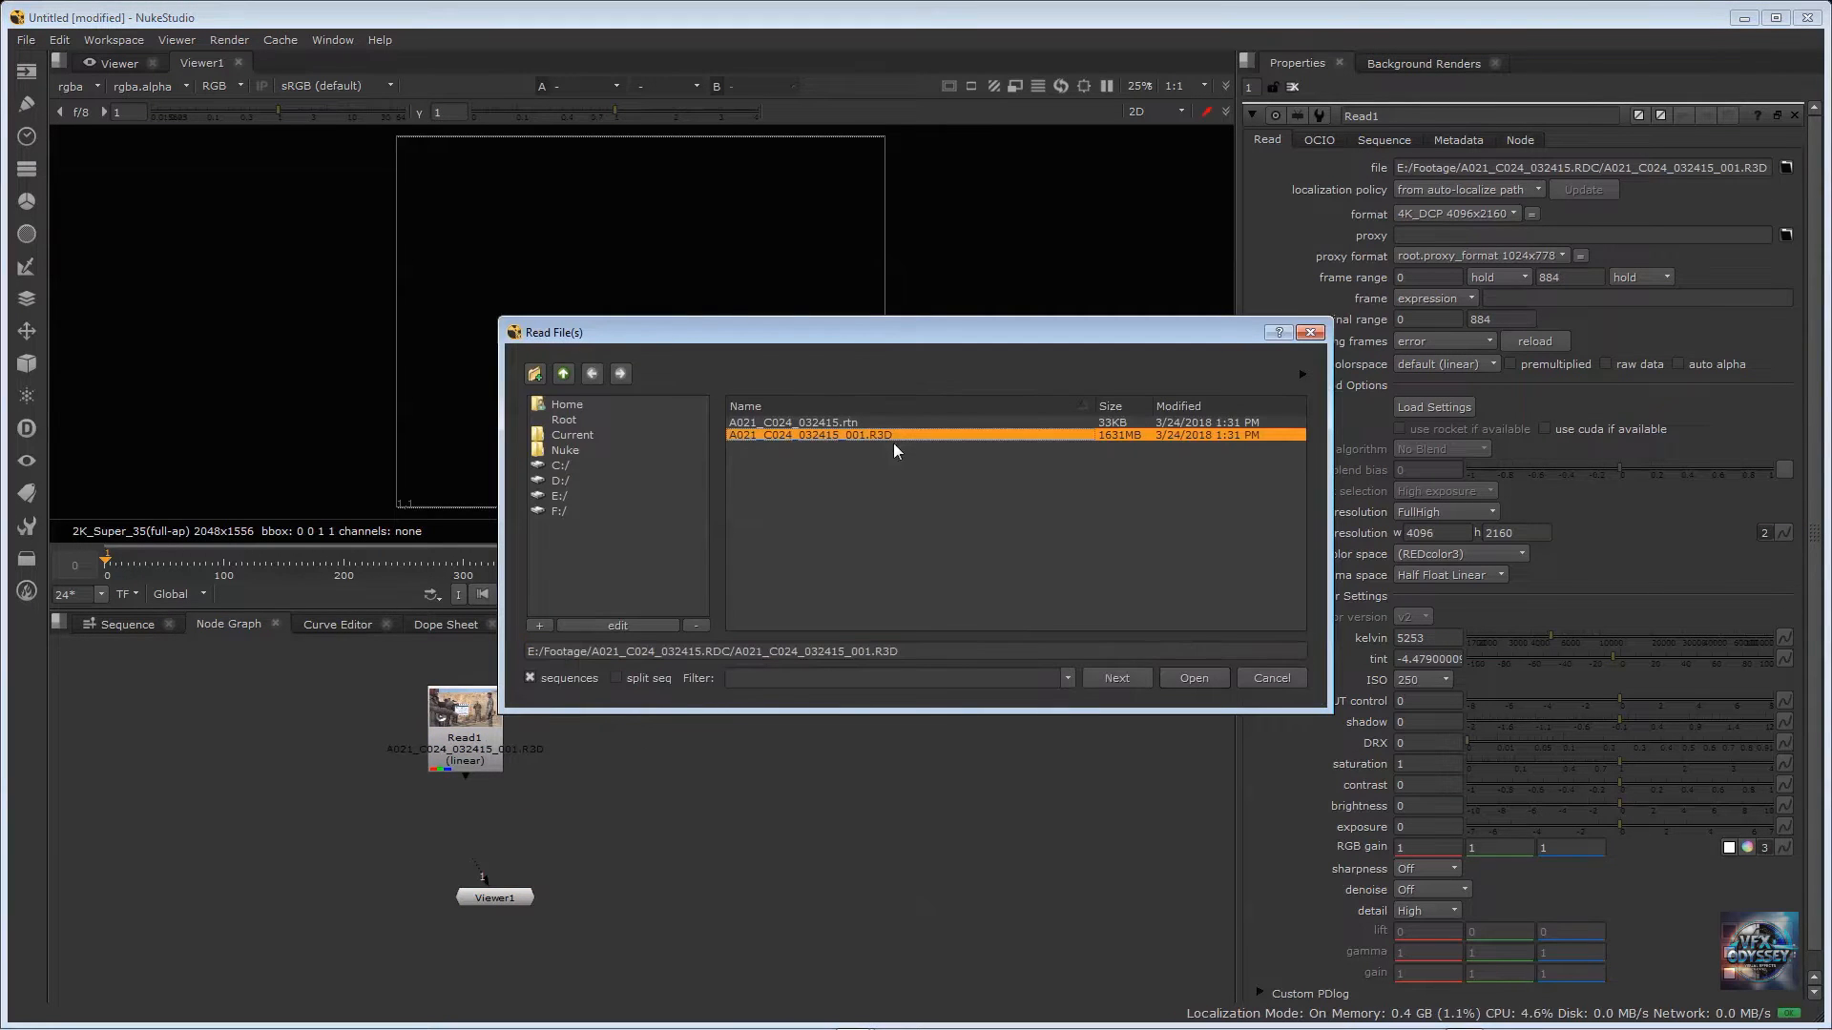
{"action": "left_click", "coordinate": [1187, 683]}
{"action": "left_click_drag", "start_coordinate": [571, 714], "coordinate": [675, 724]}
{"action": "left_click_drag", "start_coordinate": [474, 699], "coordinate": [436, 687]}
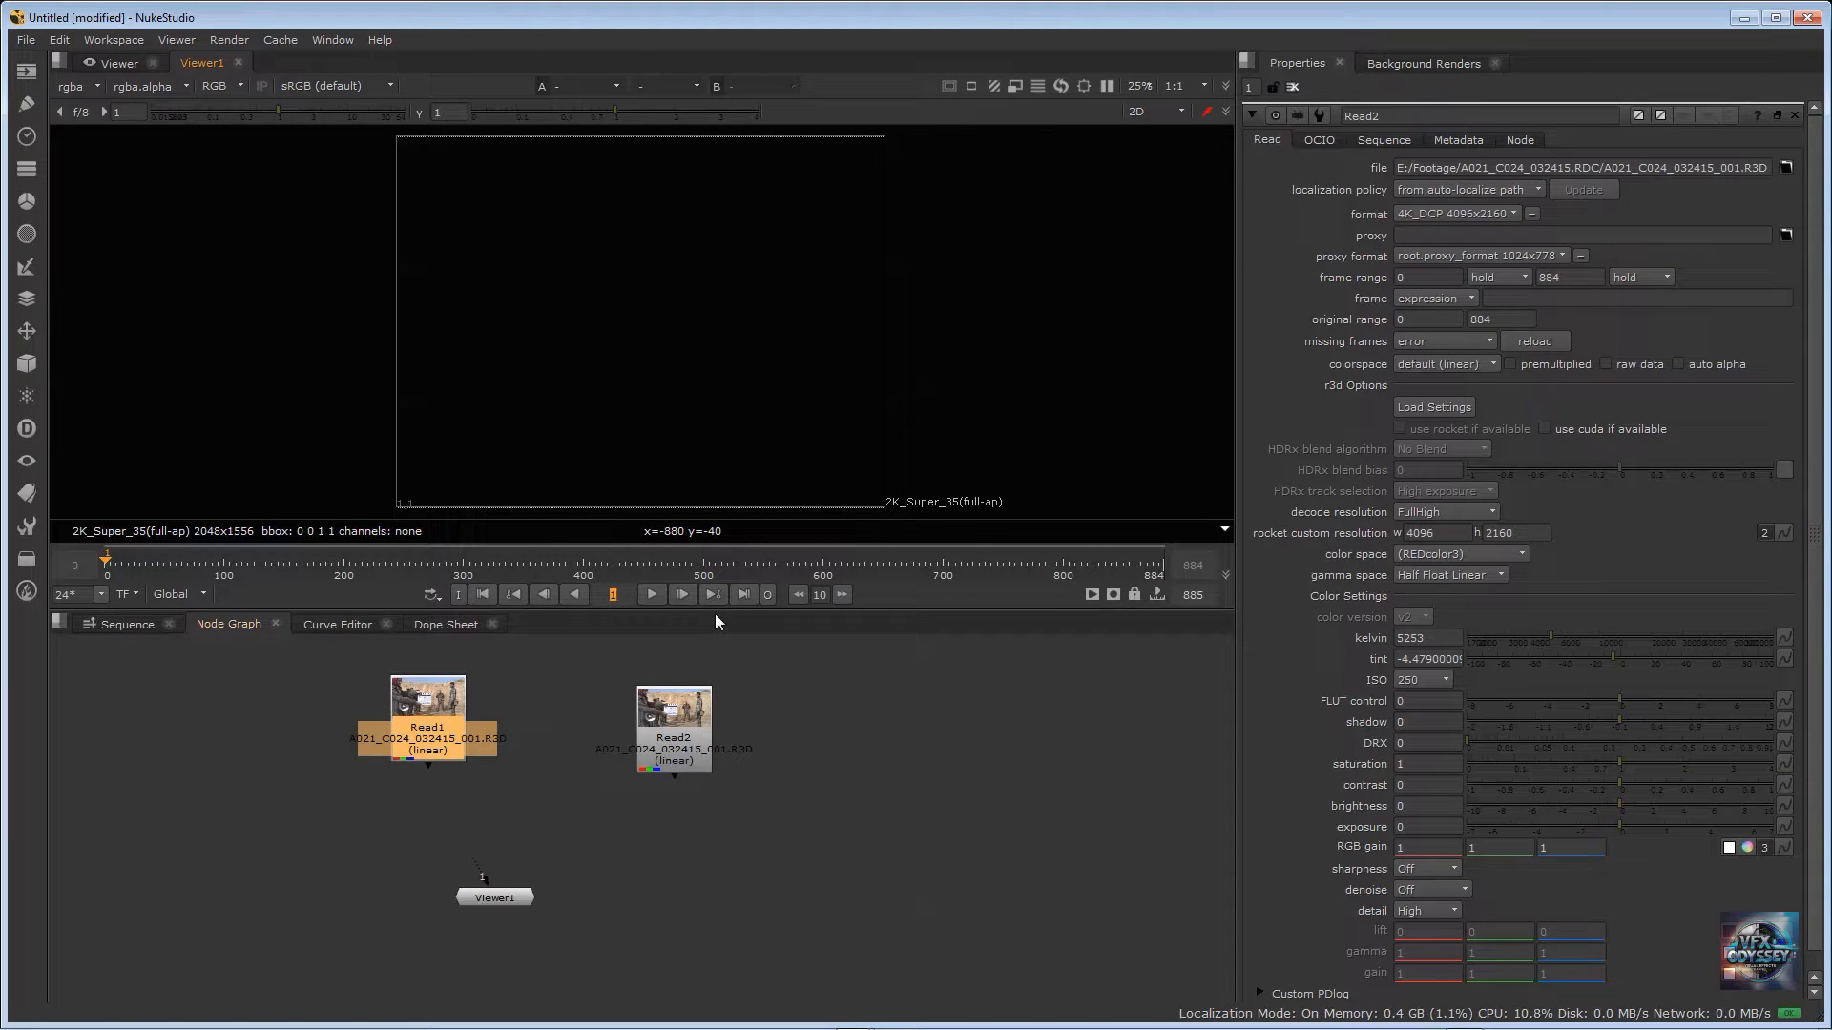
Step: Go to frame 884 and open Read1's properties to check its frame range
{"action": "type", "text": "884"}
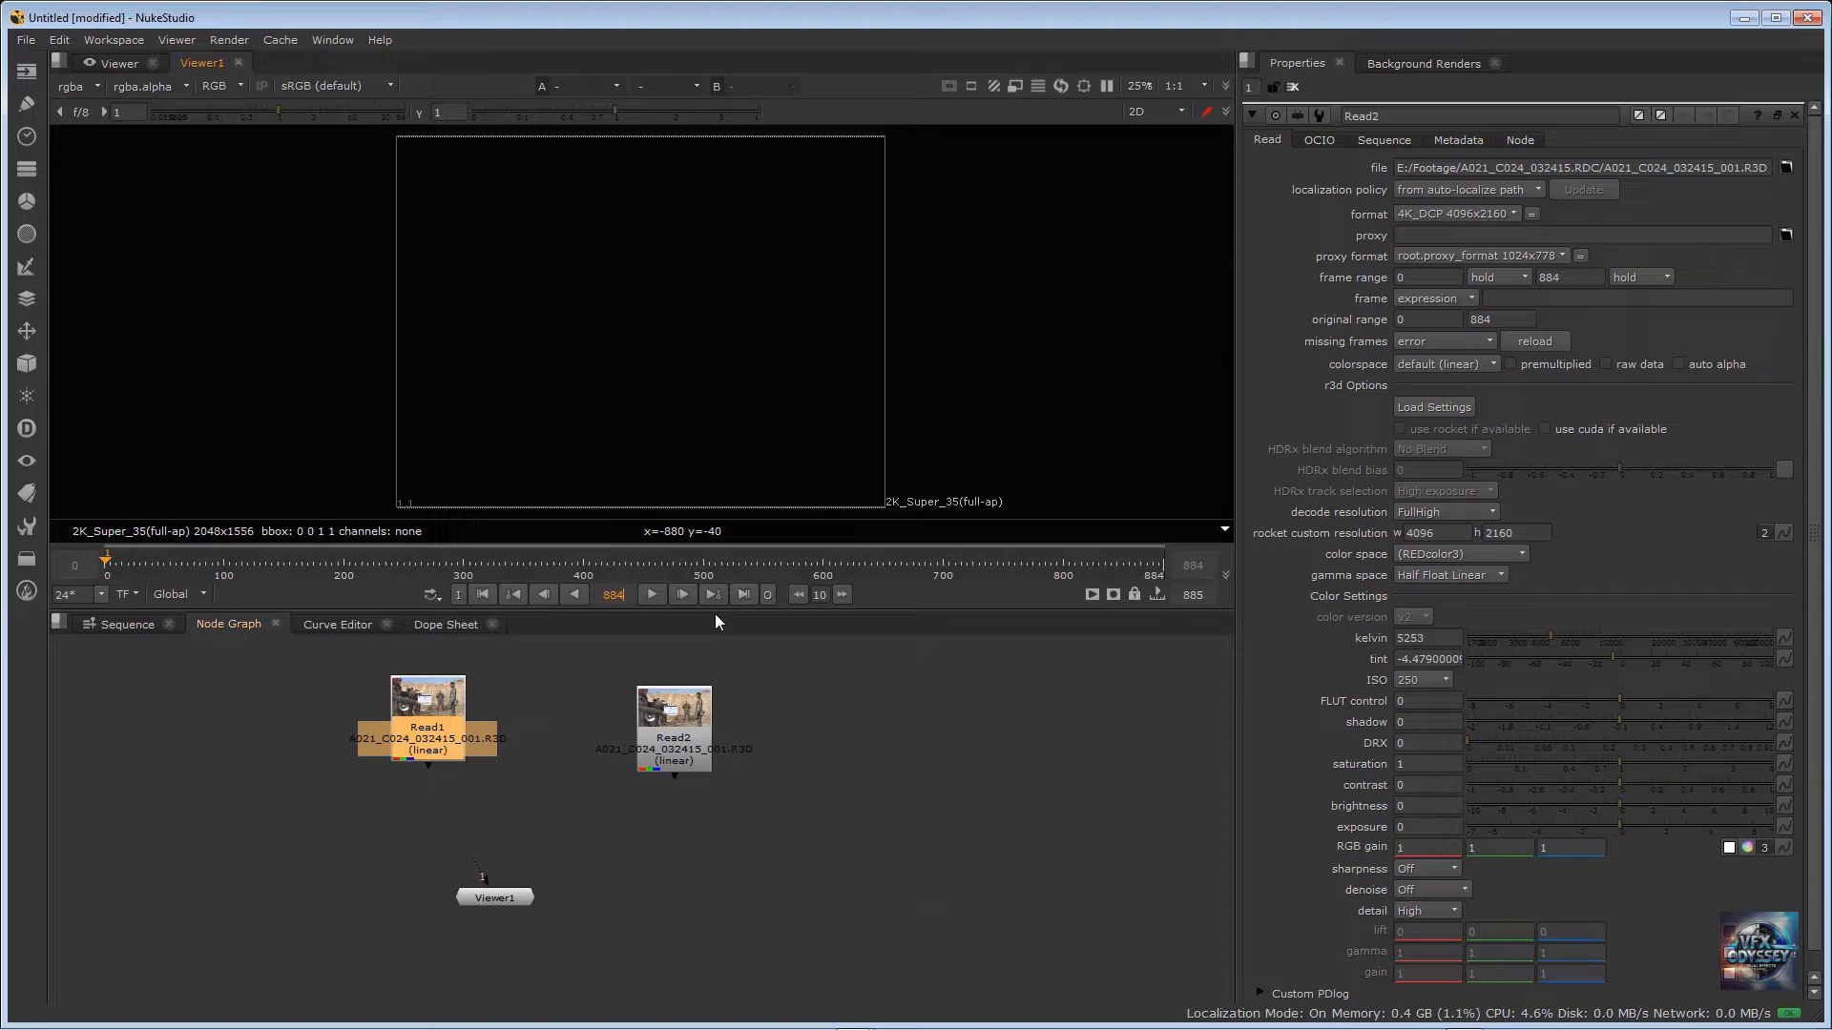
{"action": "key", "text": "Return"}
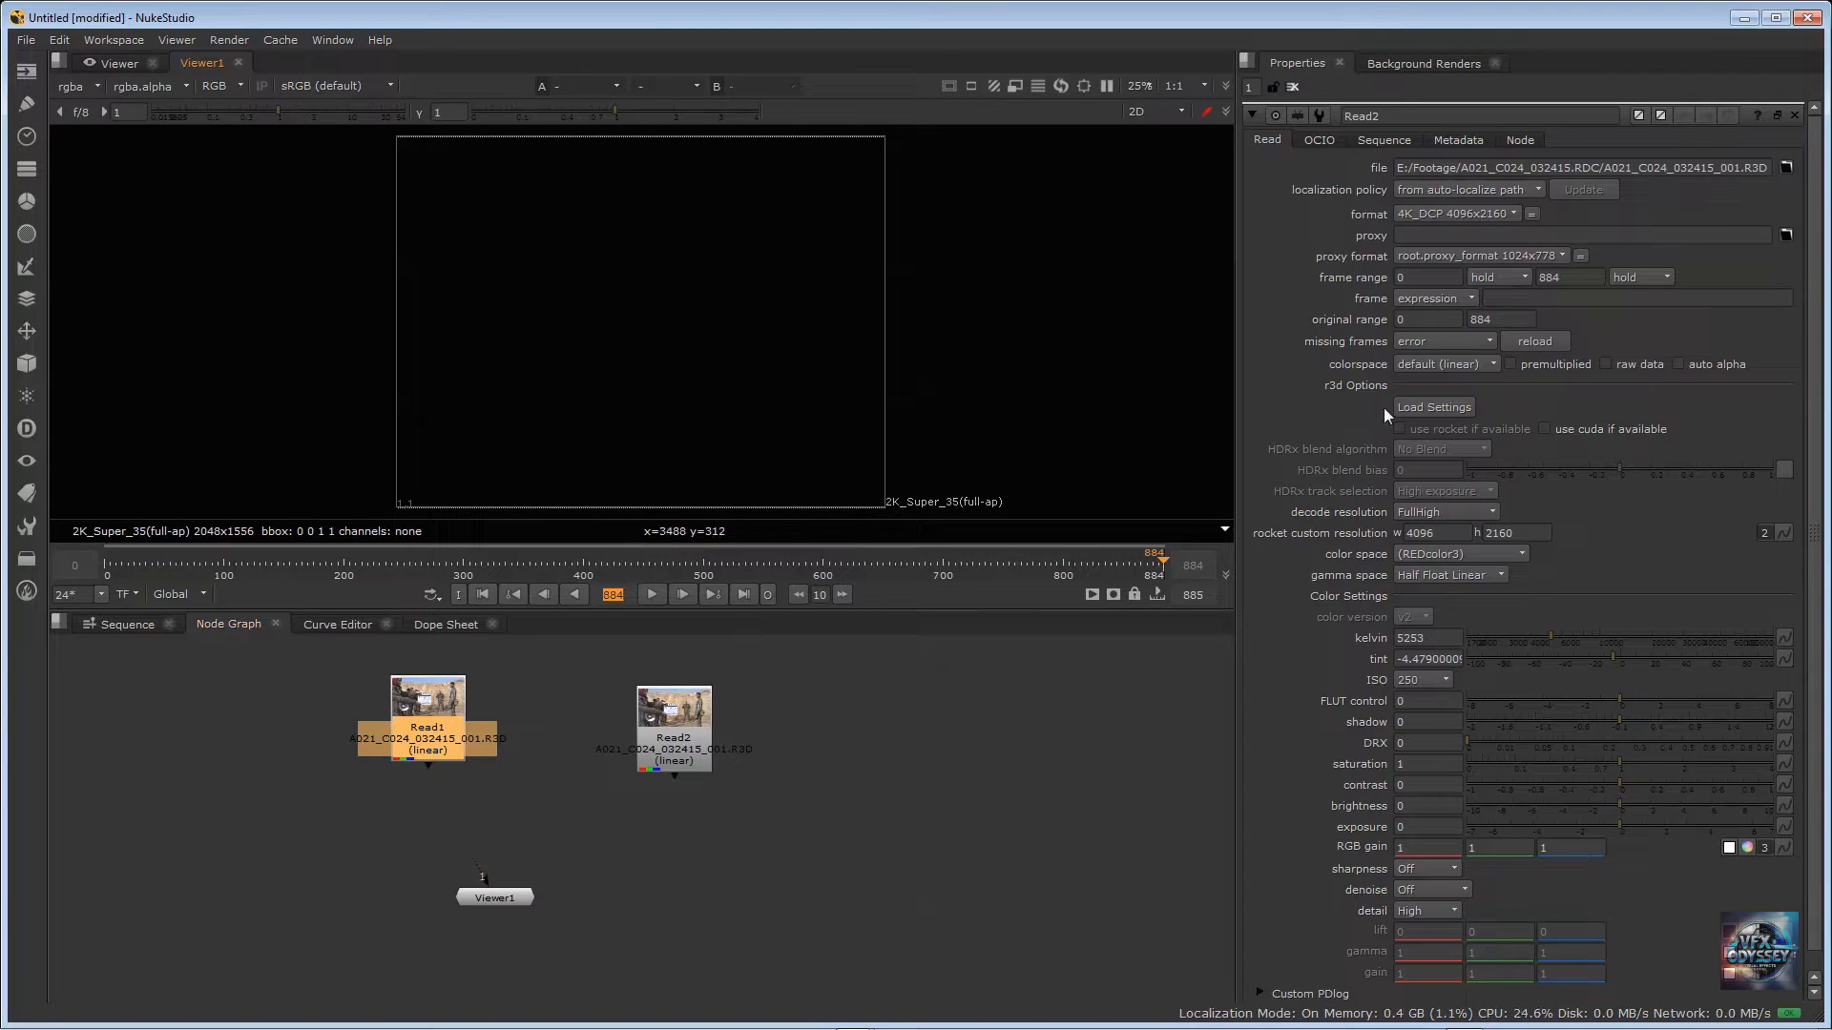
{"action": "double_click", "coordinate": [438, 707]}
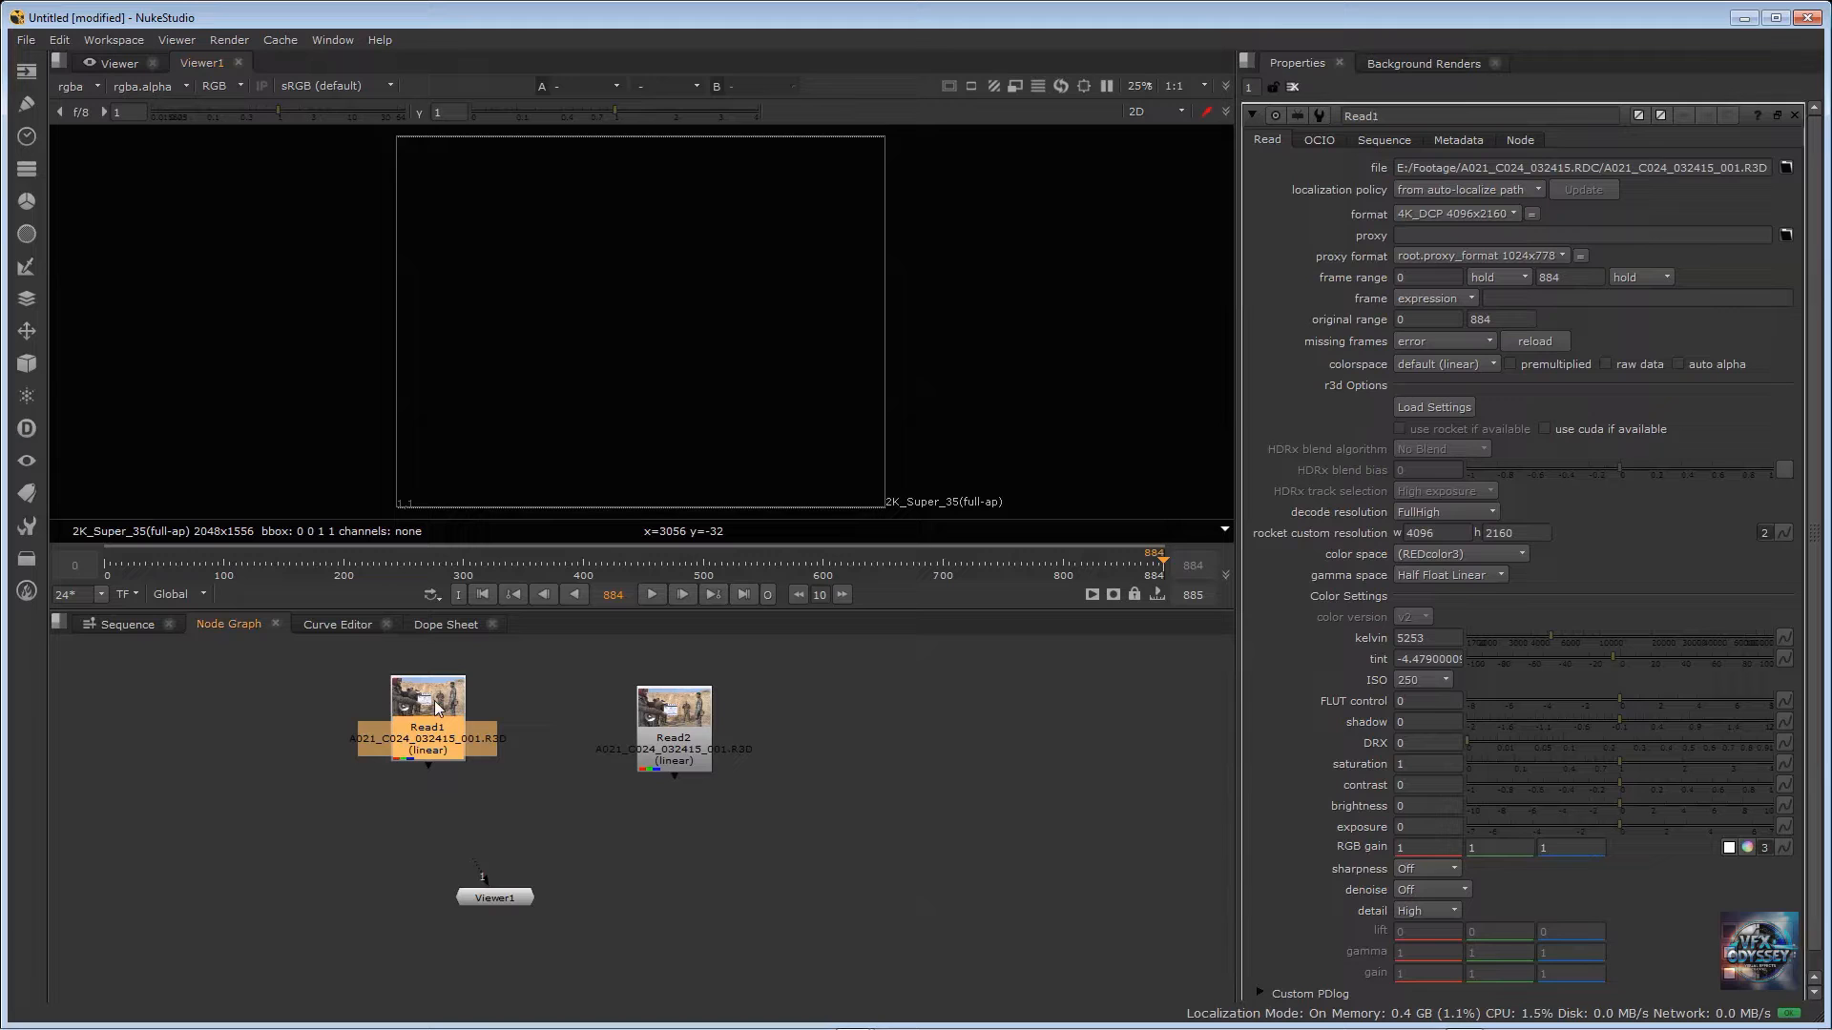
{"action": "left_click", "coordinate": [1574, 279]}
Step: Spread the two Read nodes apart in the node graph, keeping Read1 above Viewer1 and Read2 far to its right
{"action": "left_click_drag", "start_coordinate": [674, 735], "coordinate": [669, 718]}
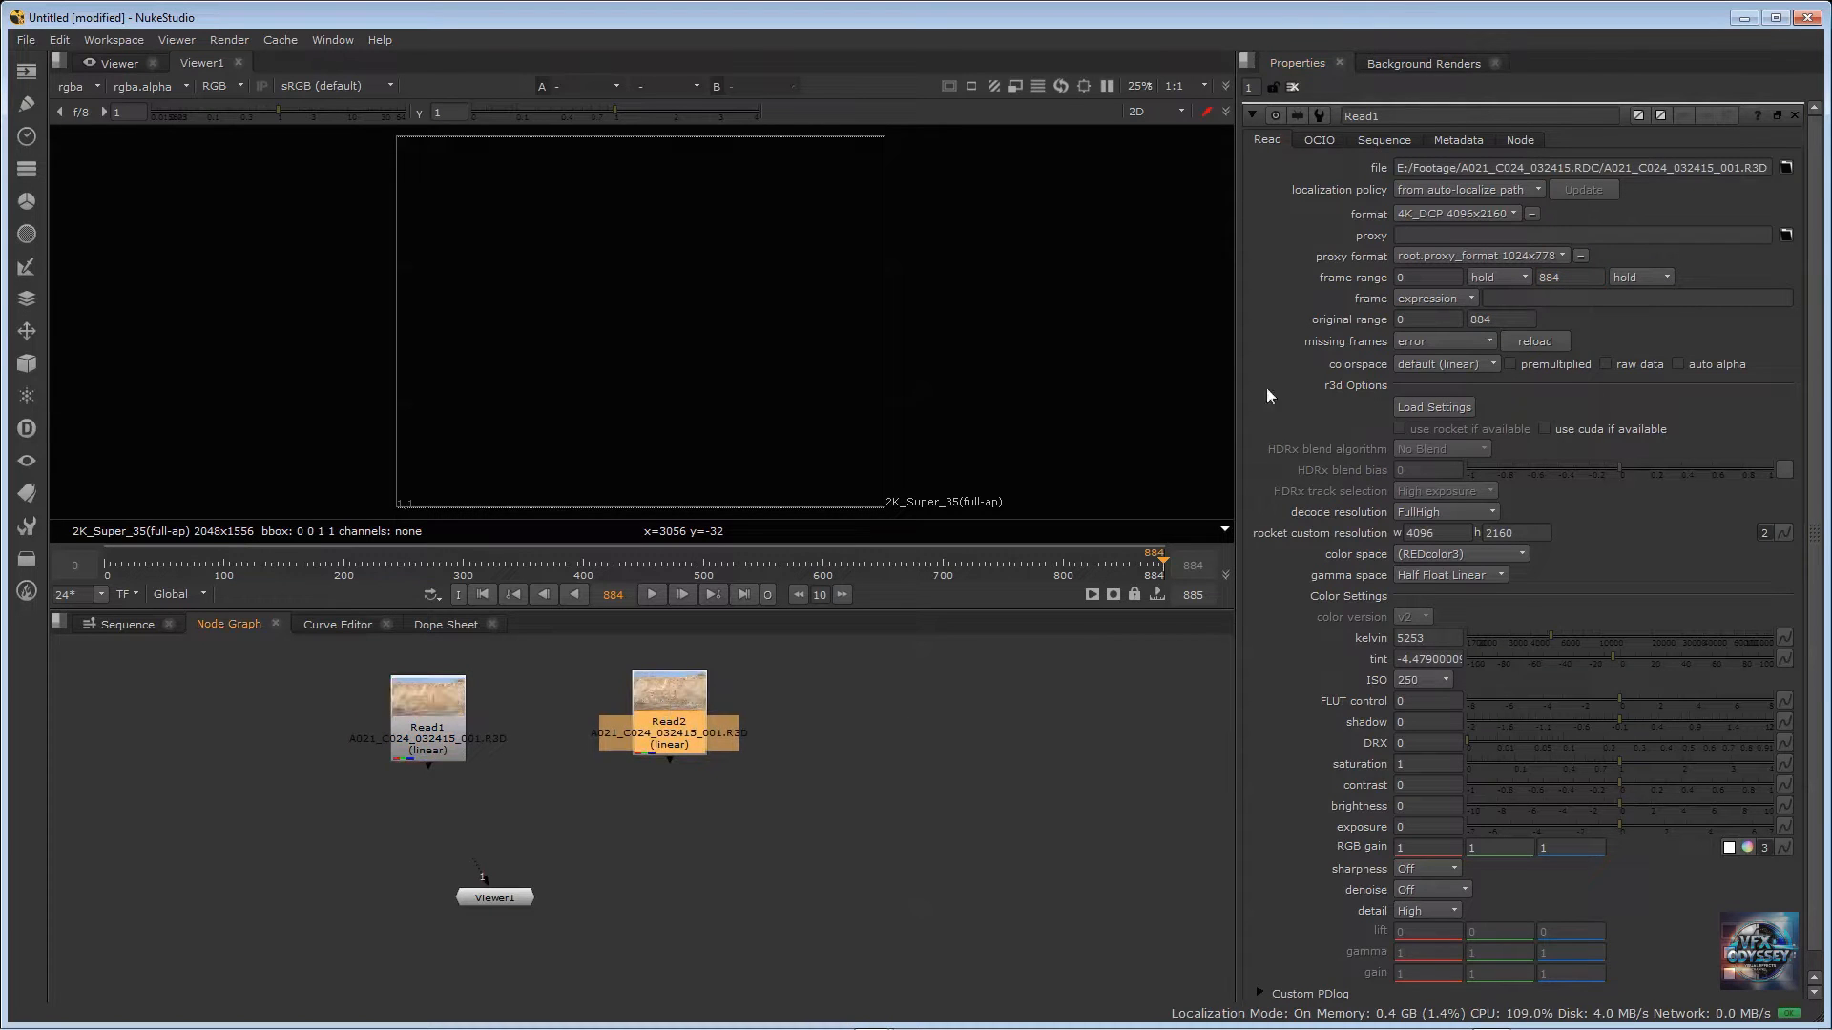
{"action": "left_click_drag", "start_coordinate": [680, 704], "coordinate": [987, 717]}
{"action": "left_click_drag", "start_coordinate": [449, 706], "coordinate": [501, 705]}
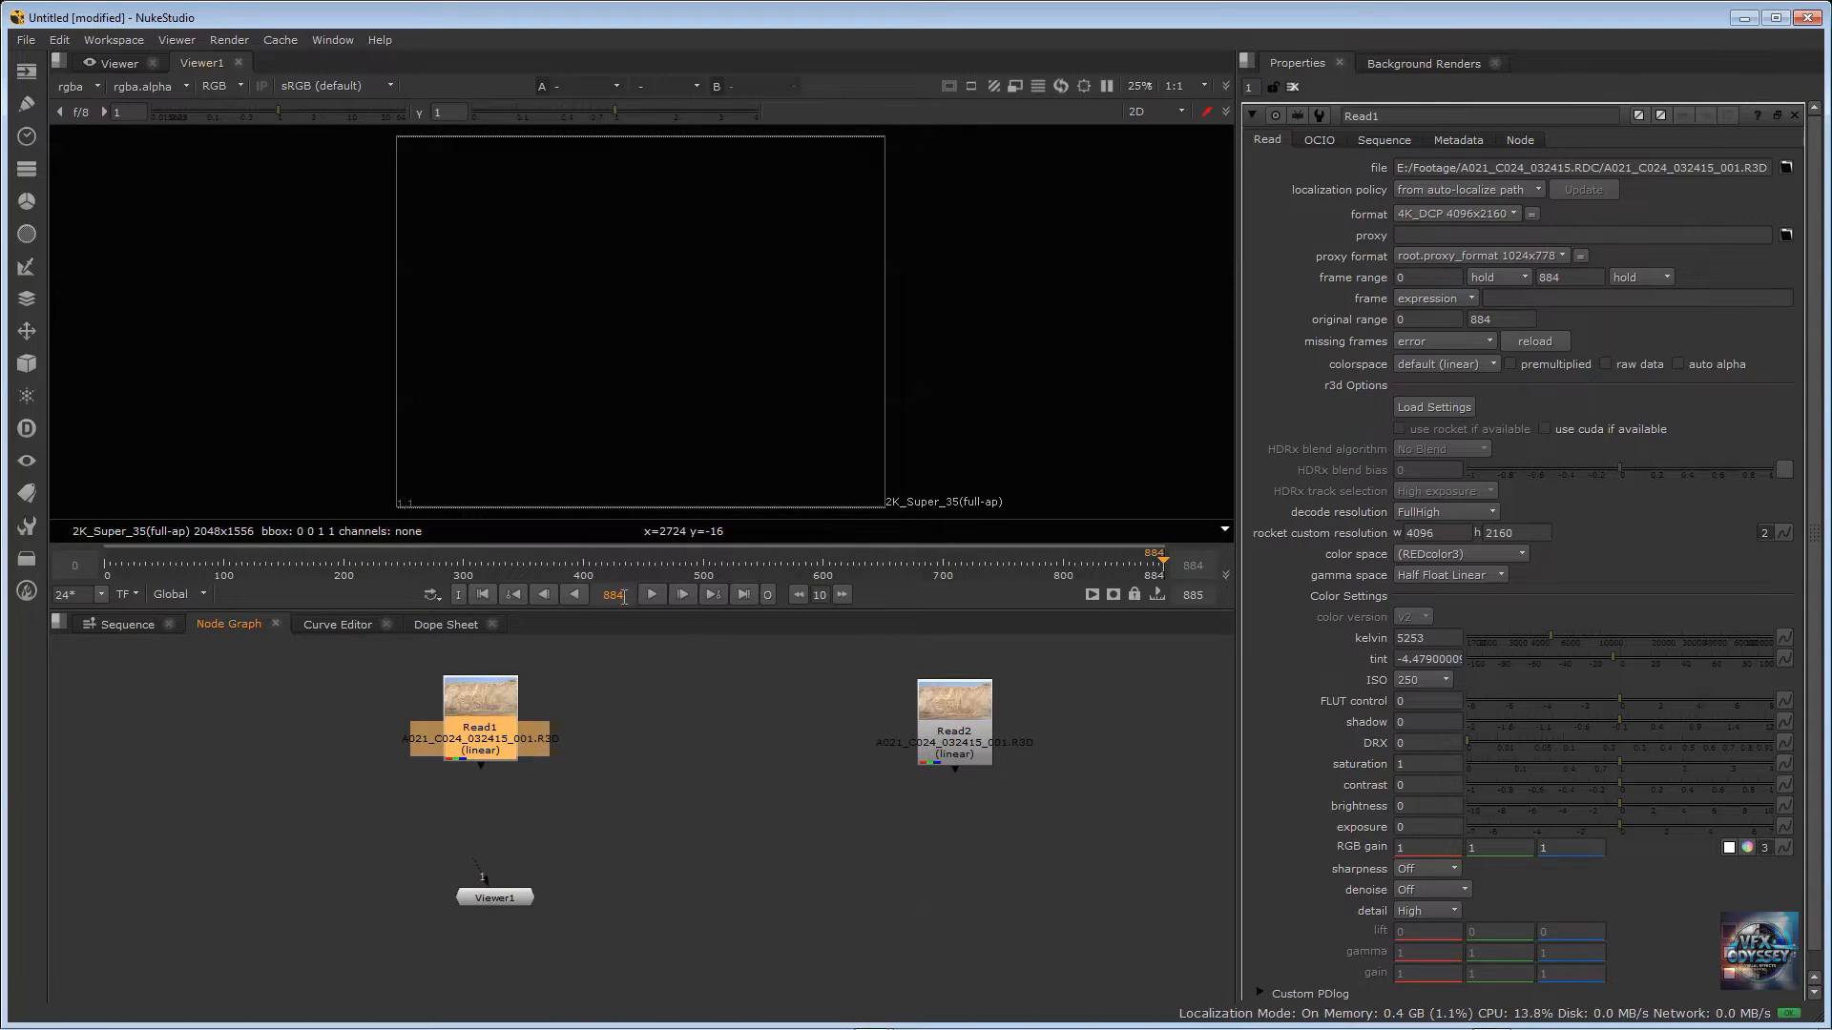
Step: Display Read1 through Viewer1 and move the playhead to frame 627
{"action": "left_click", "coordinate": [970, 561]}
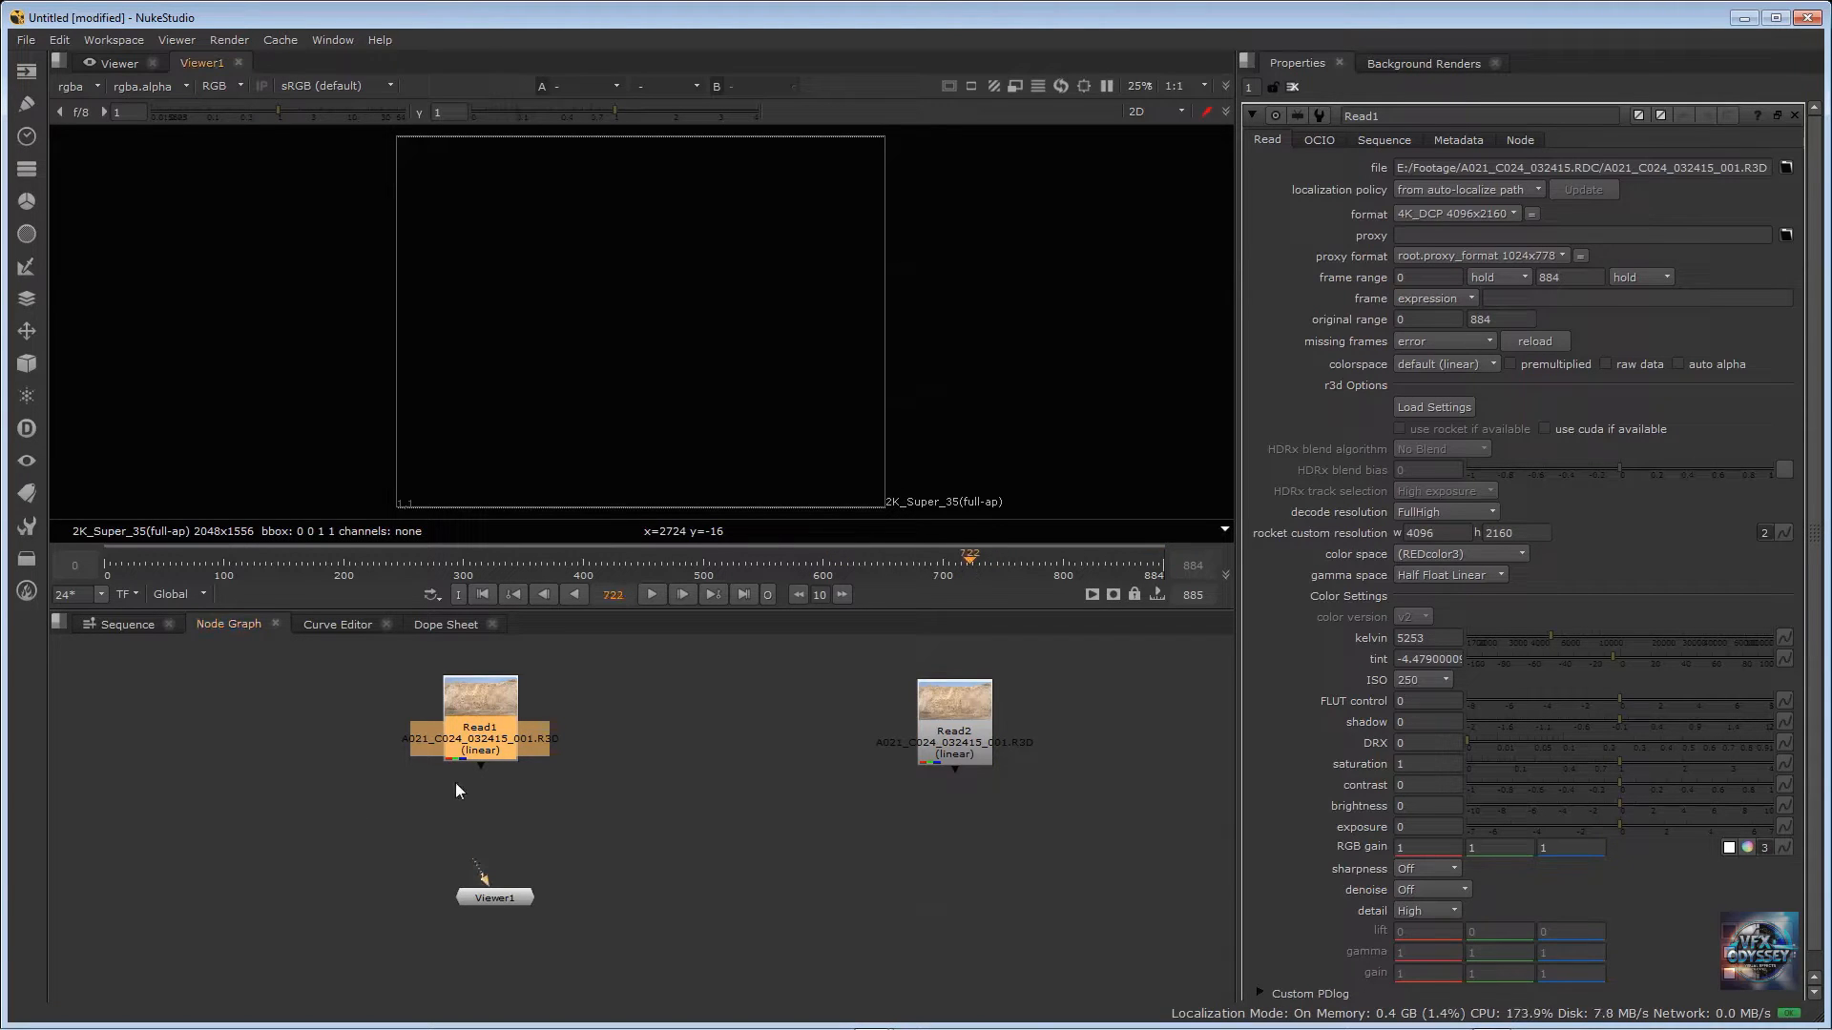
{"action": "key", "text": "1"}
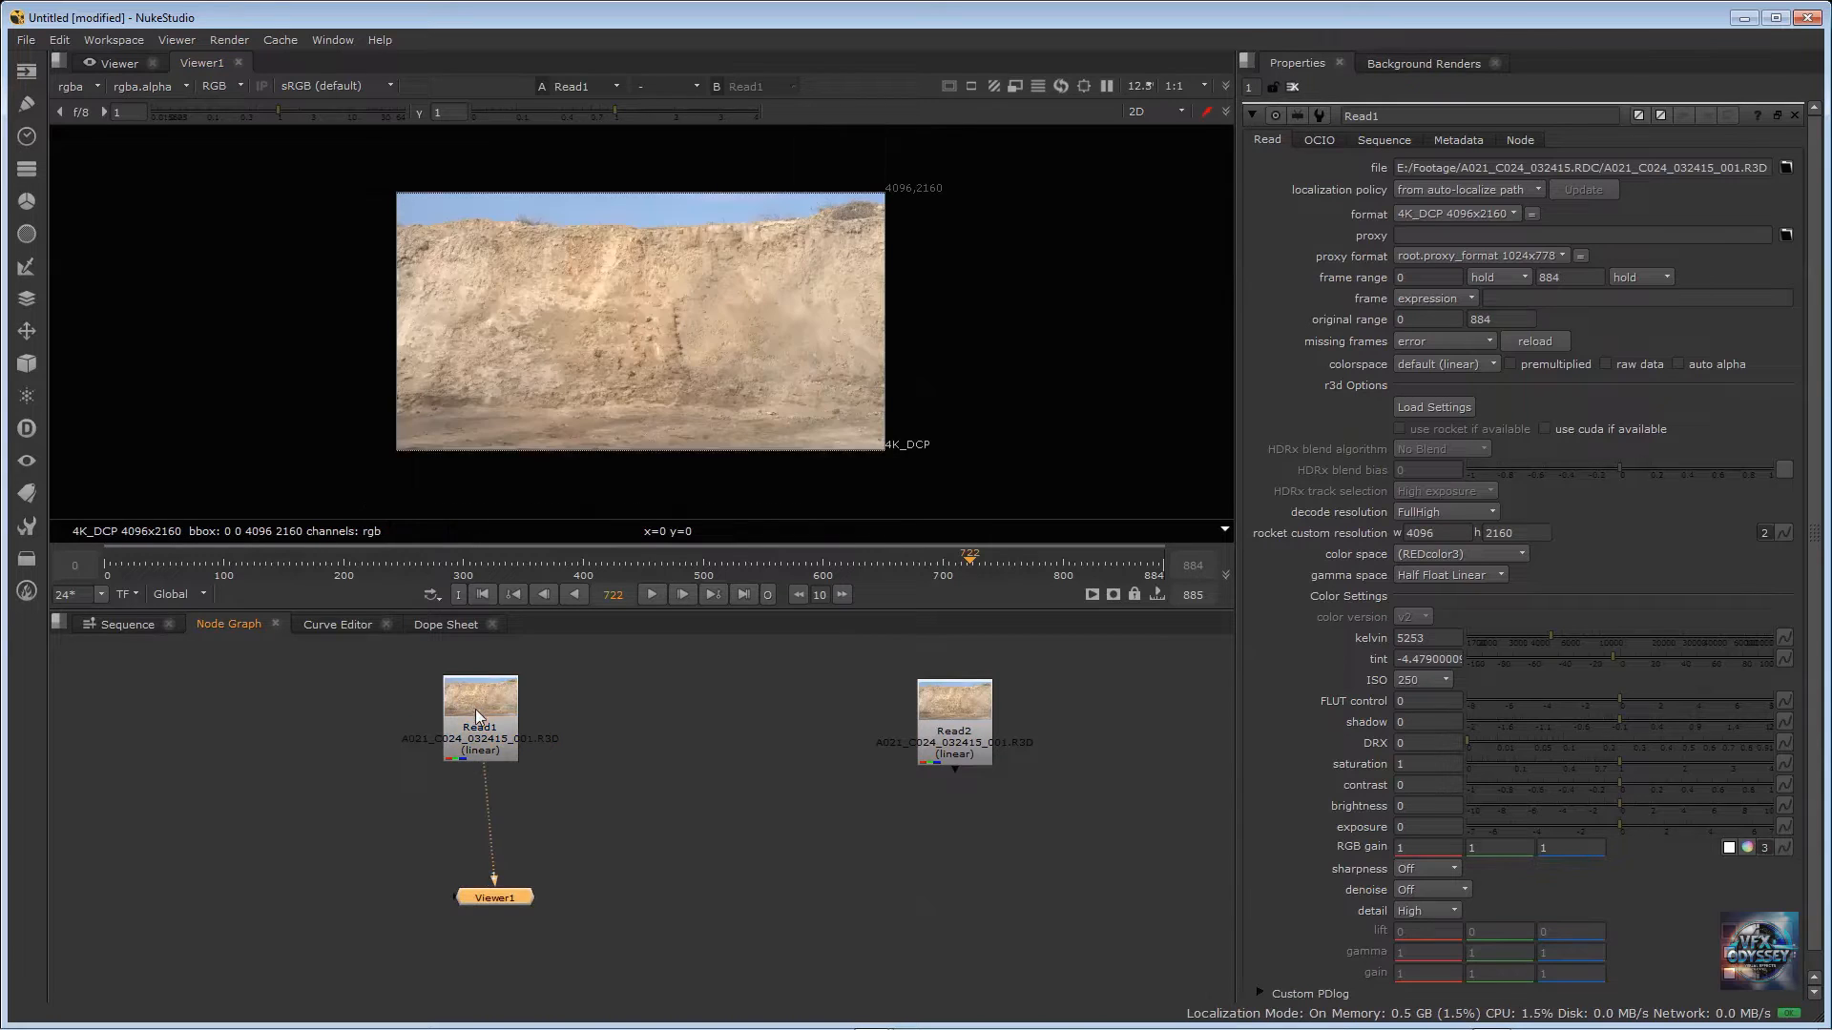
{"action": "left_click", "coordinate": [909, 553]}
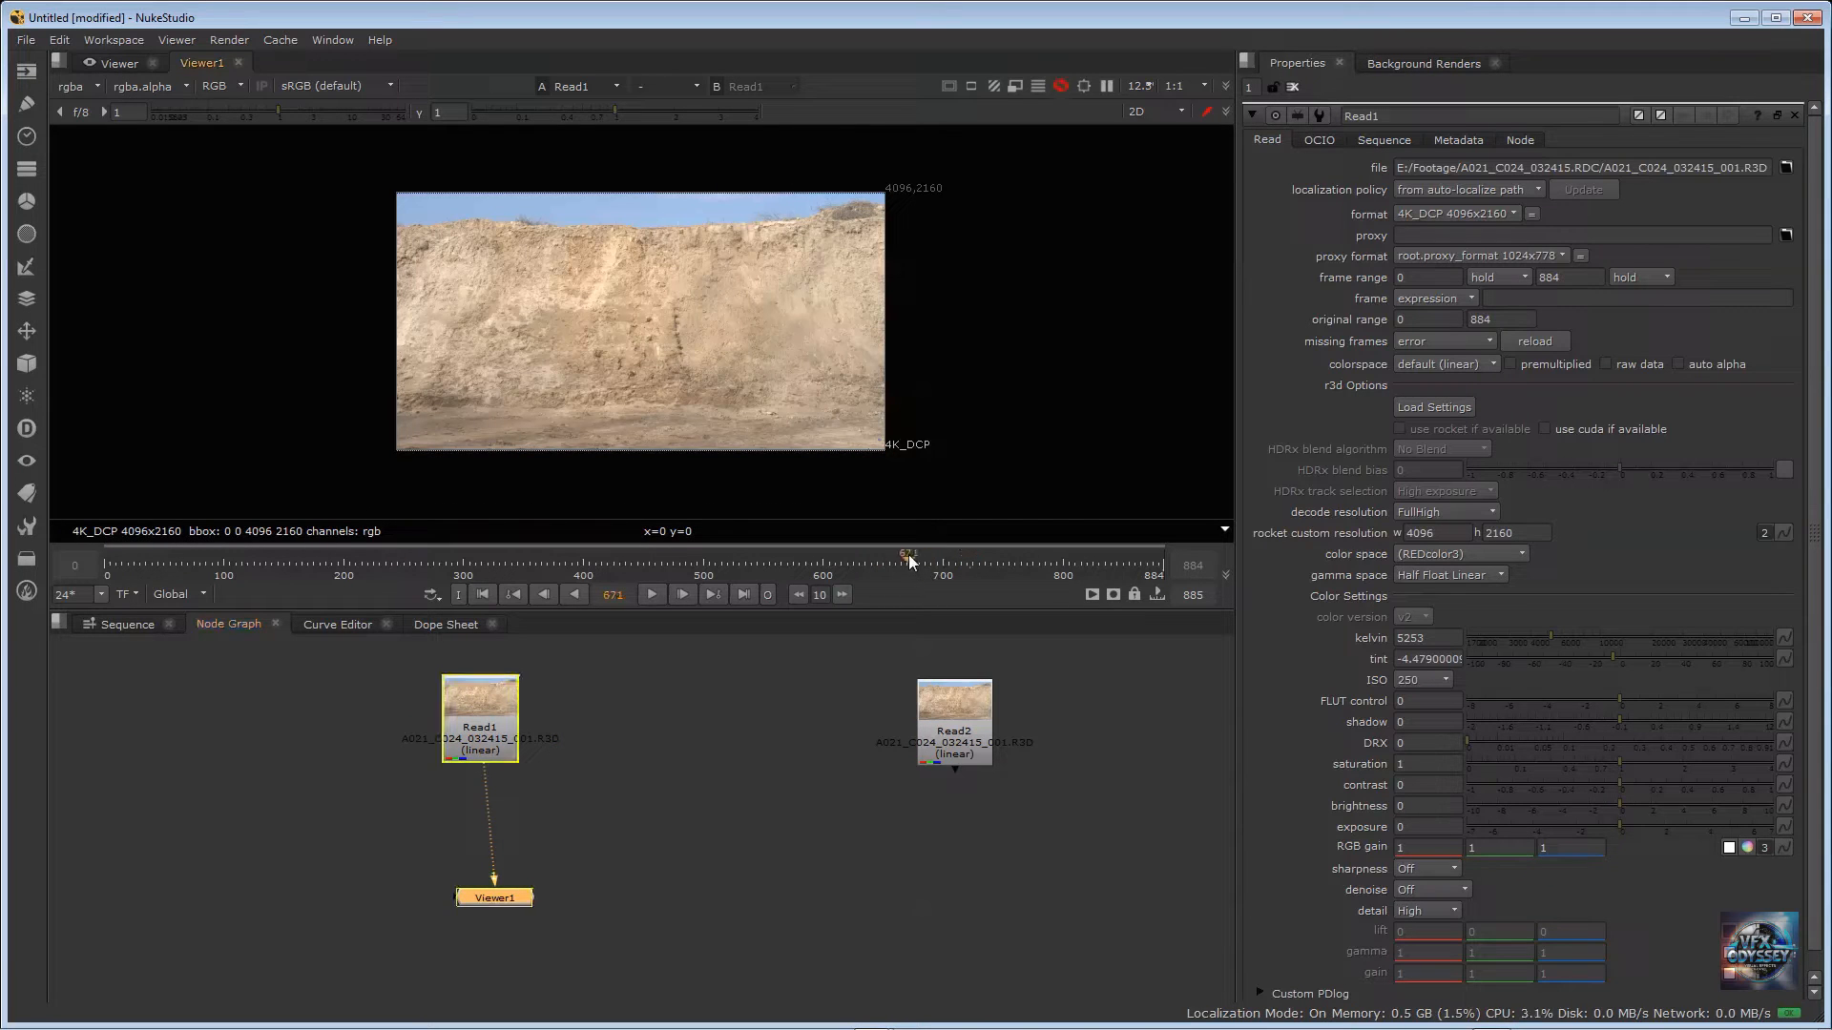
{"action": "left_click", "coordinate": [856, 554]}
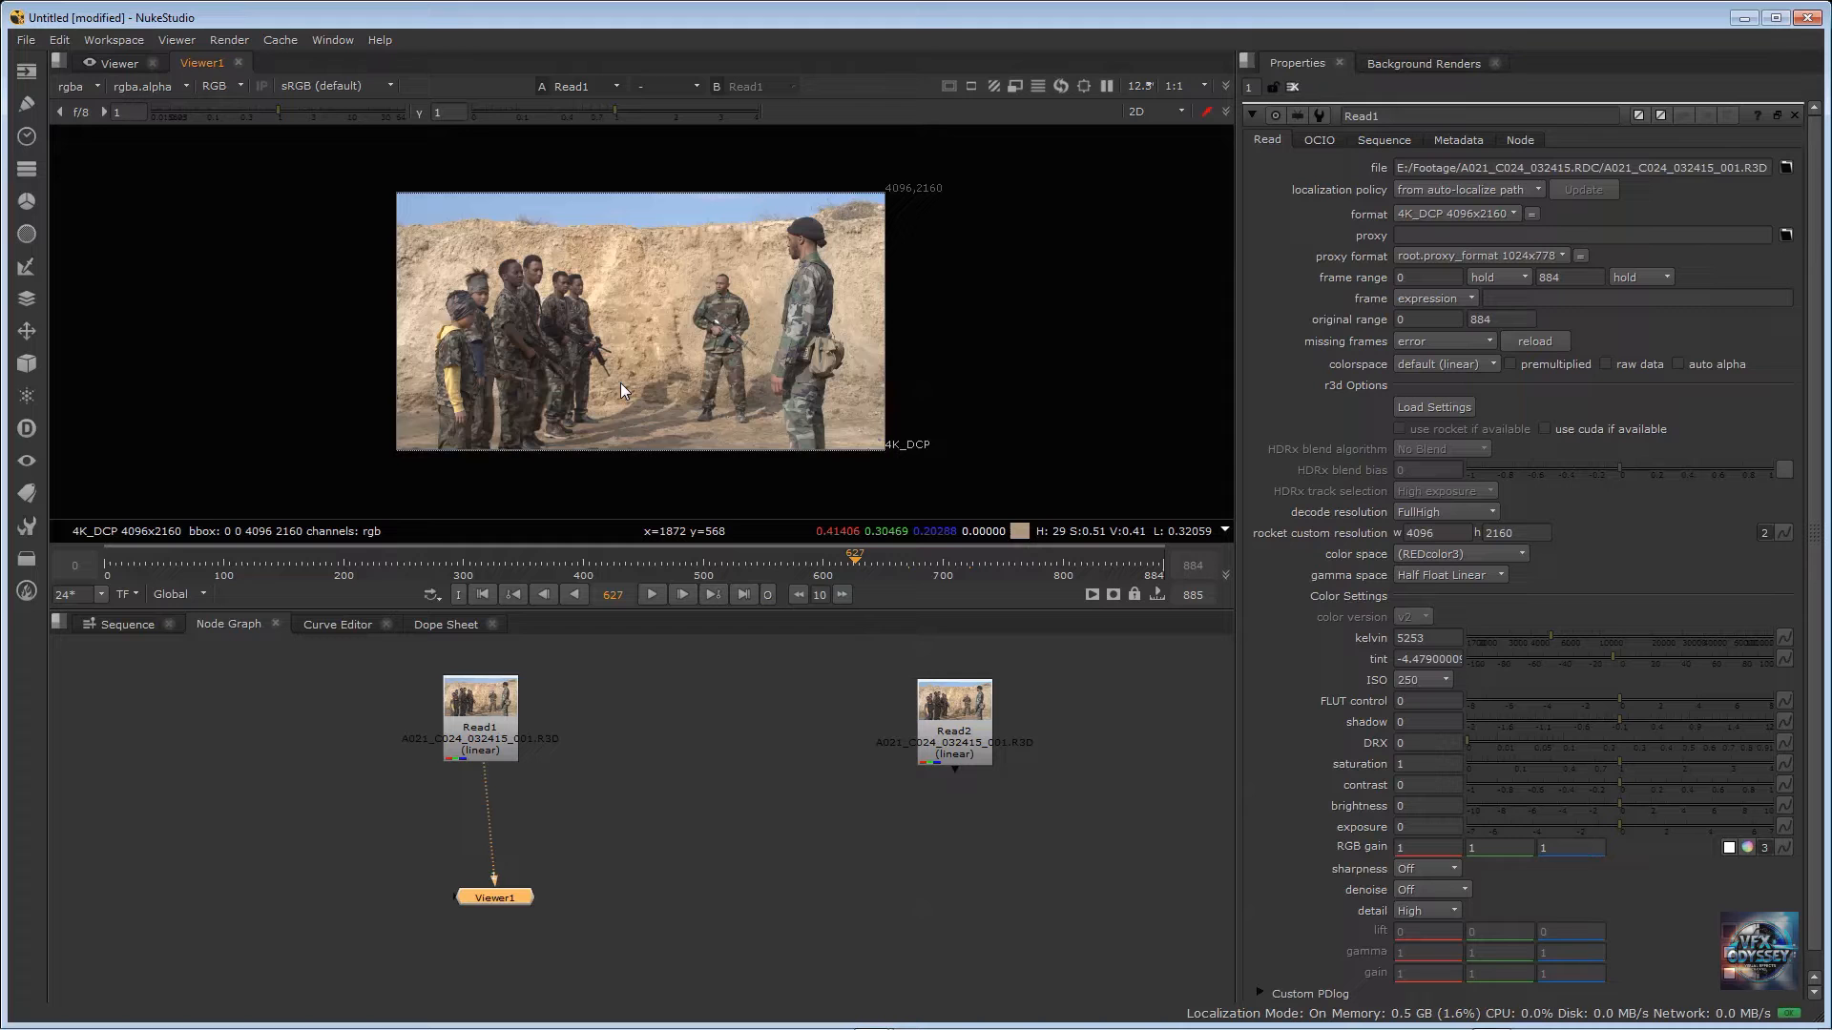
Step: Enlarge the viewer area to show the footage bigger and align Viewer1 directly below Read1 in the node graph
{"action": "key", "text": "plus"}
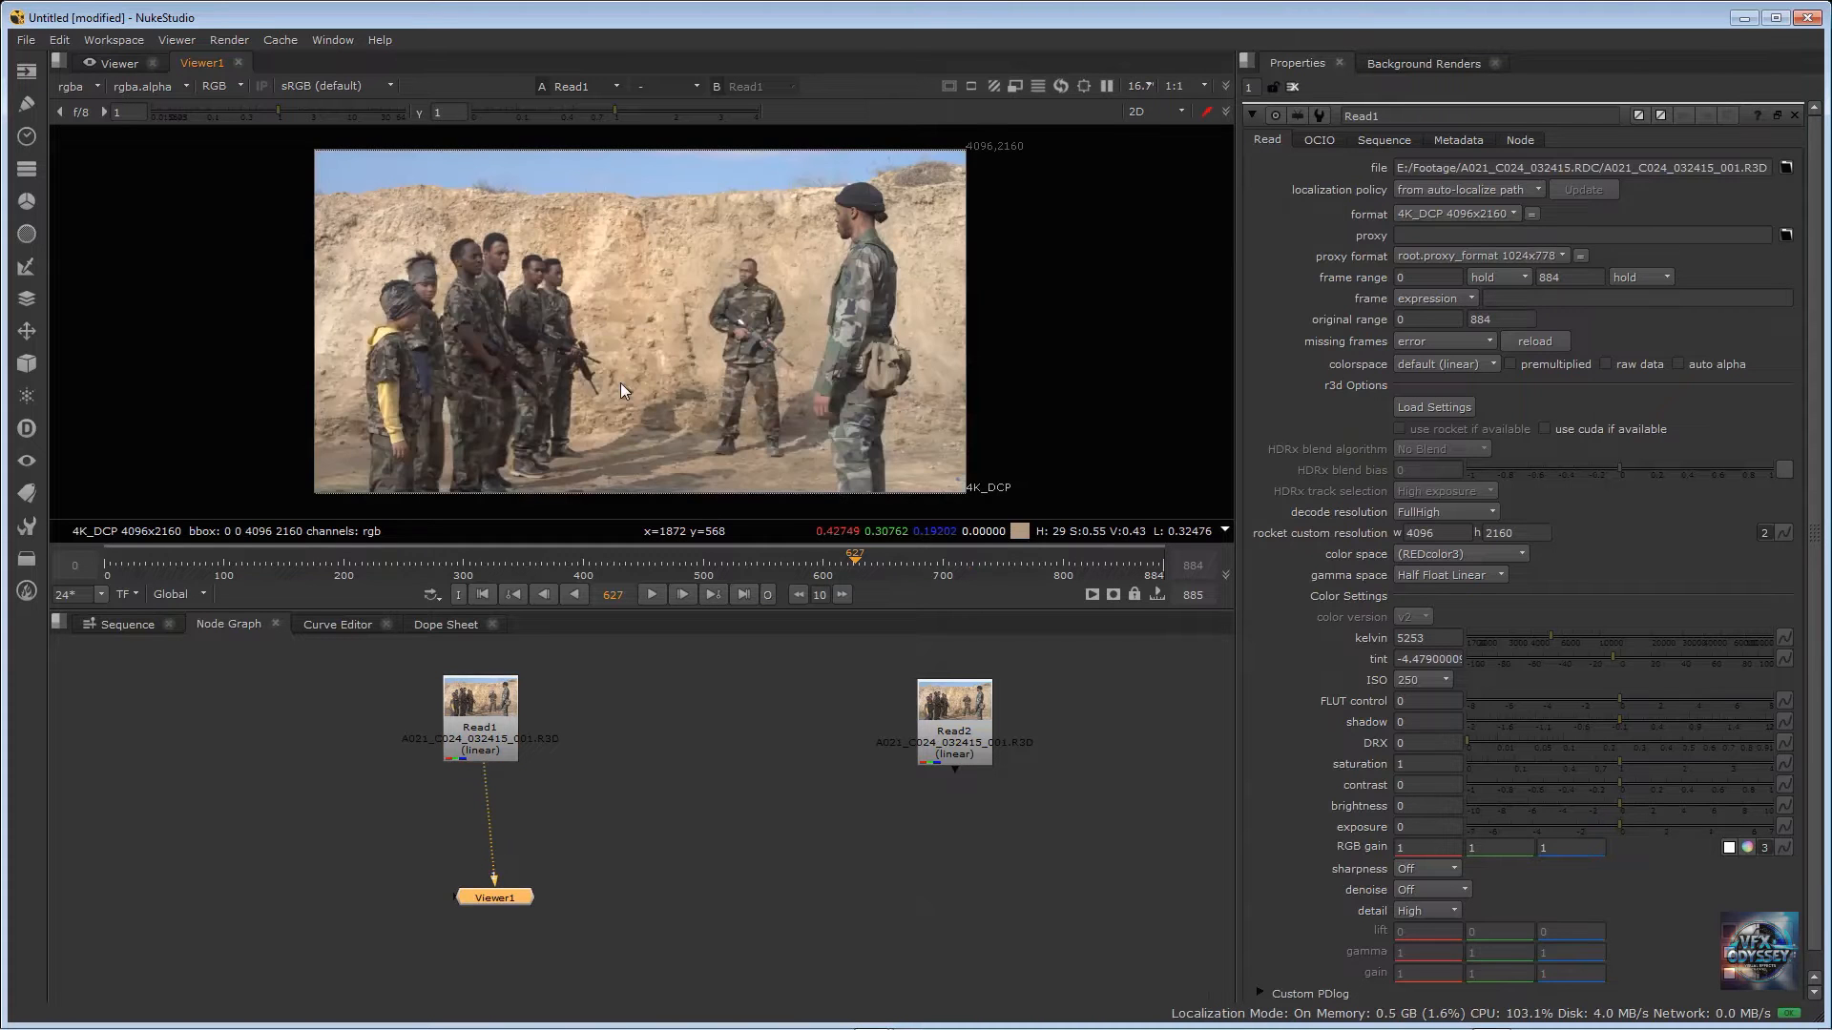
{"action": "key", "text": "plus"}
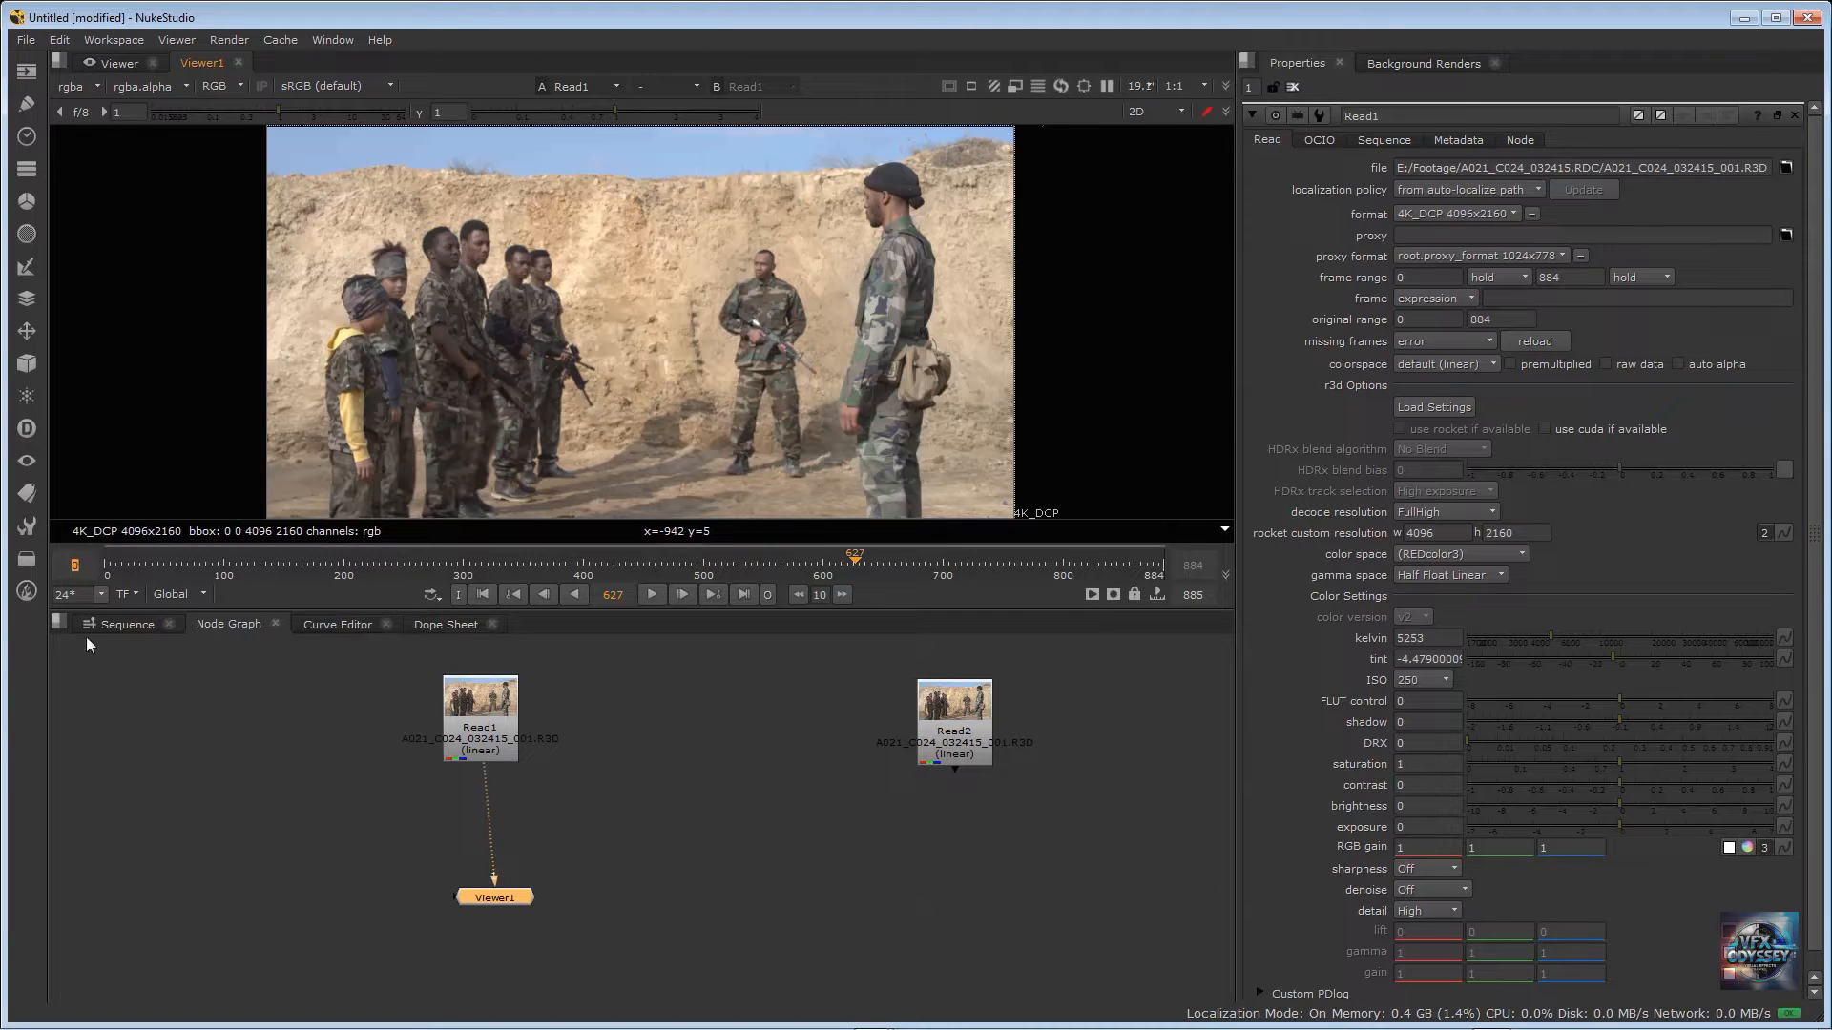
{"action": "left_click_drag", "start_coordinate": [93, 609], "coordinate": [99, 709]}
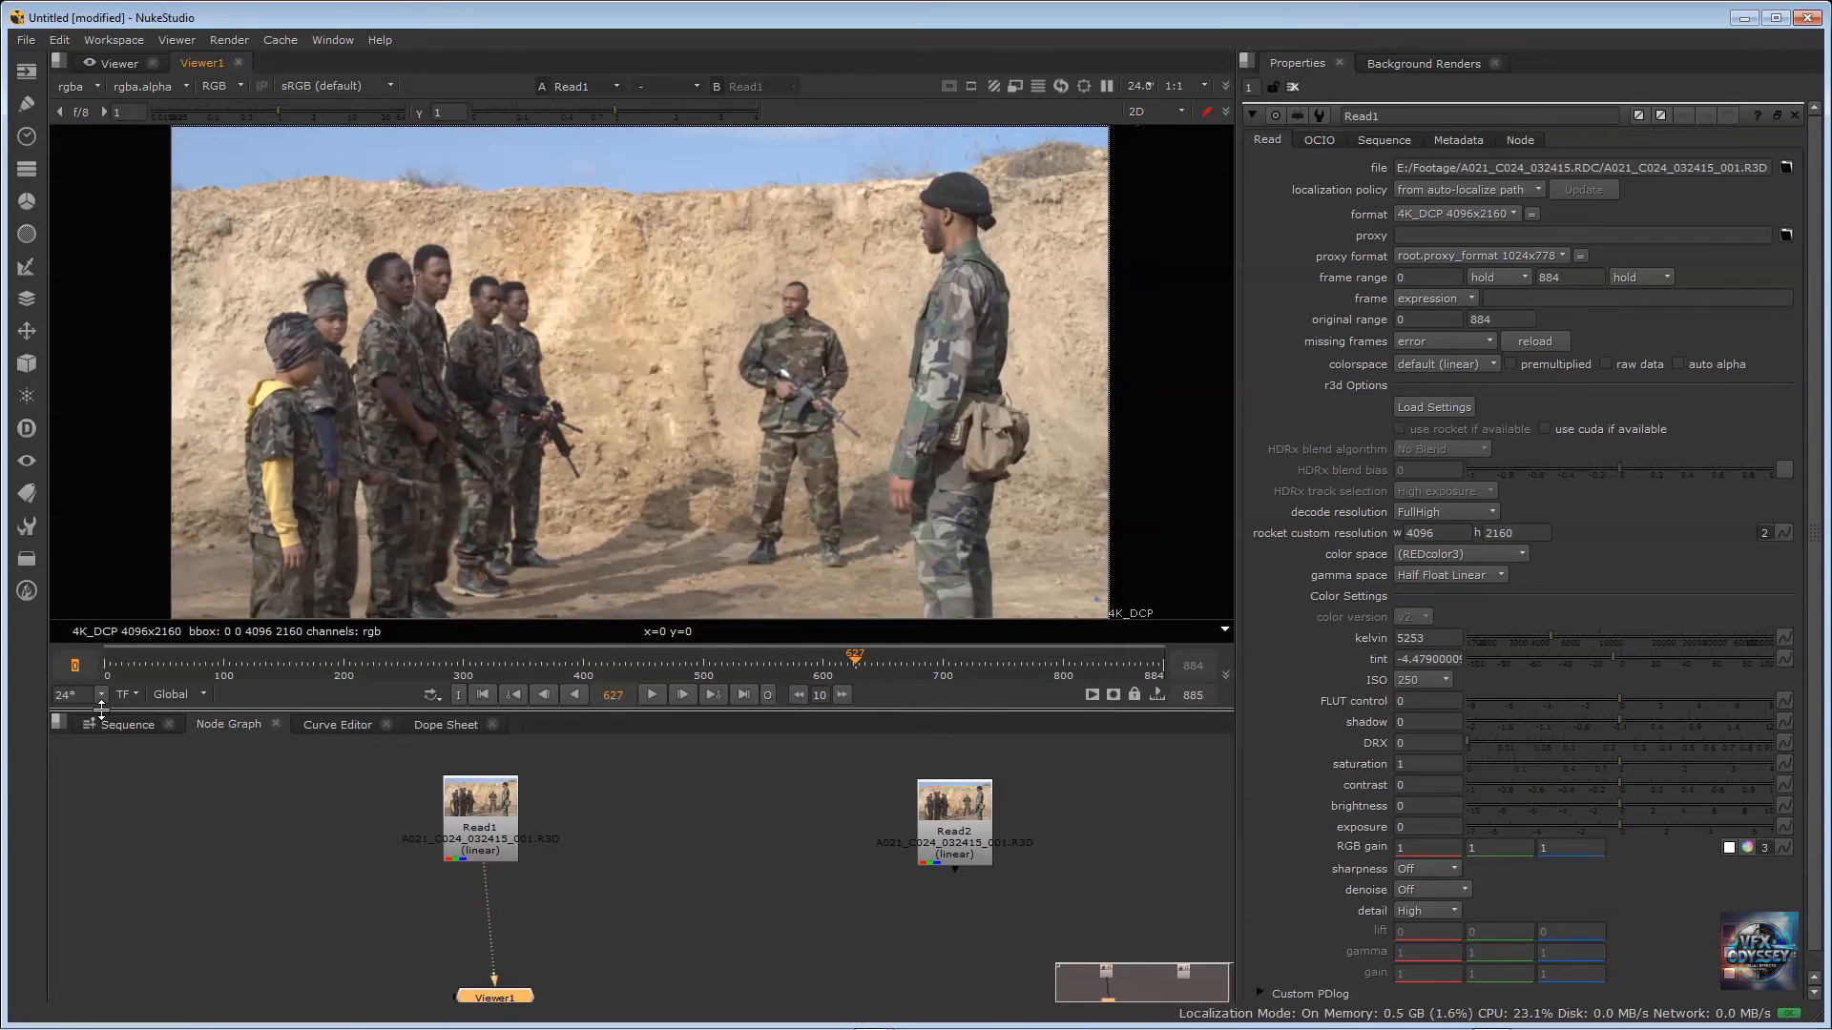
{"action": "left_click_drag", "start_coordinate": [498, 999], "coordinate": [484, 969]}
{"action": "left_click_drag", "start_coordinate": [473, 792], "coordinate": [469, 775]}
{"action": "left_click", "coordinate": [625, 777]}
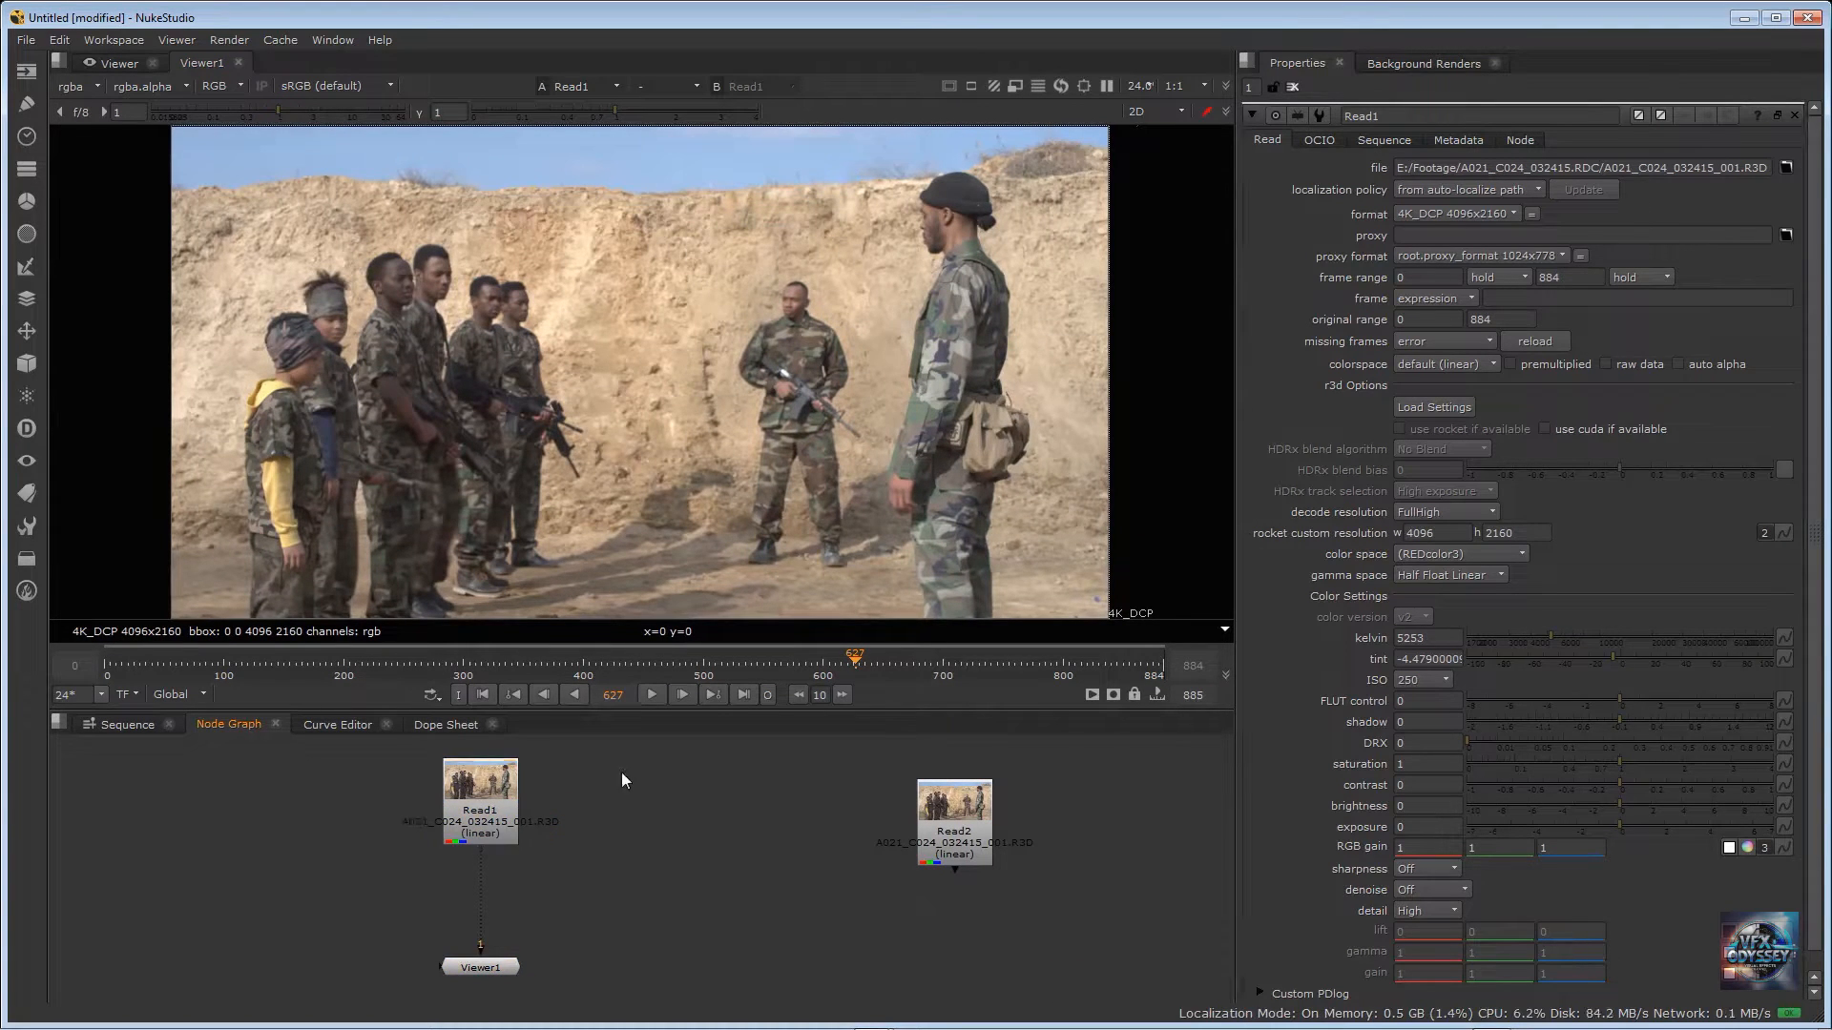
{"action": "key", "text": "Tab"}
{"action": "type", "text": "ro"}
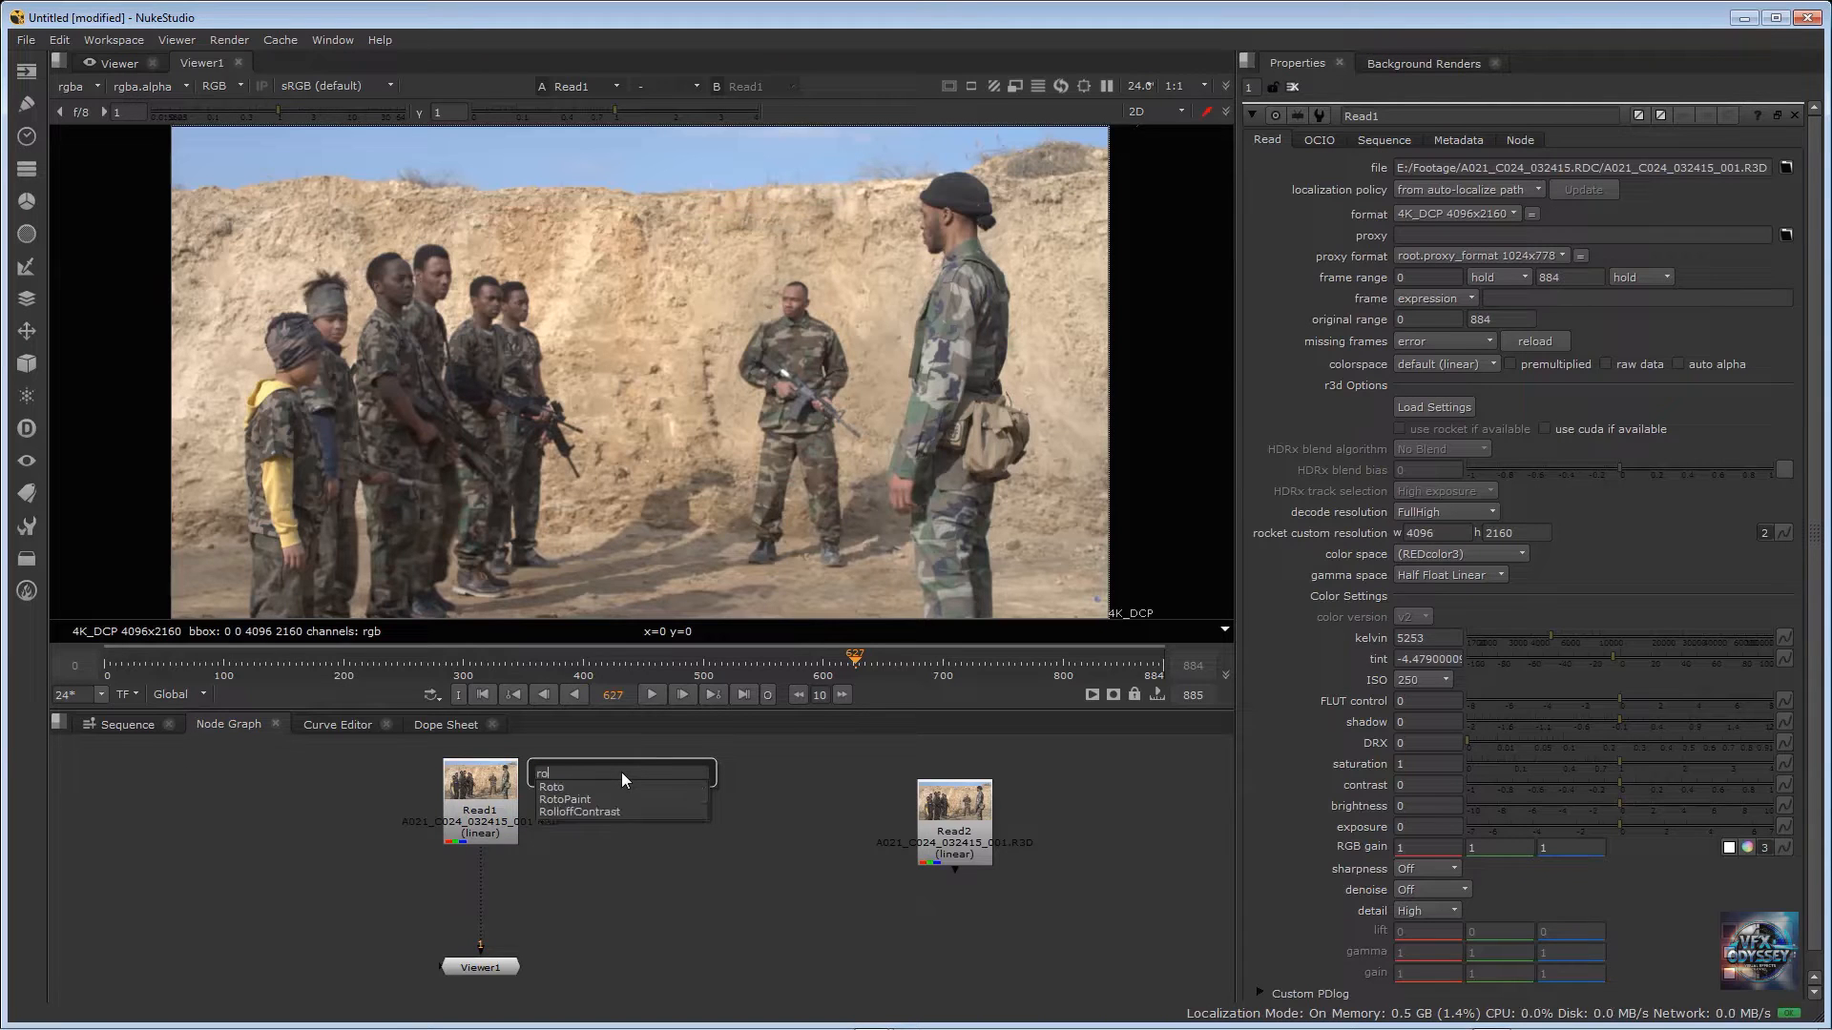
{"action": "type", "text": "topa"}
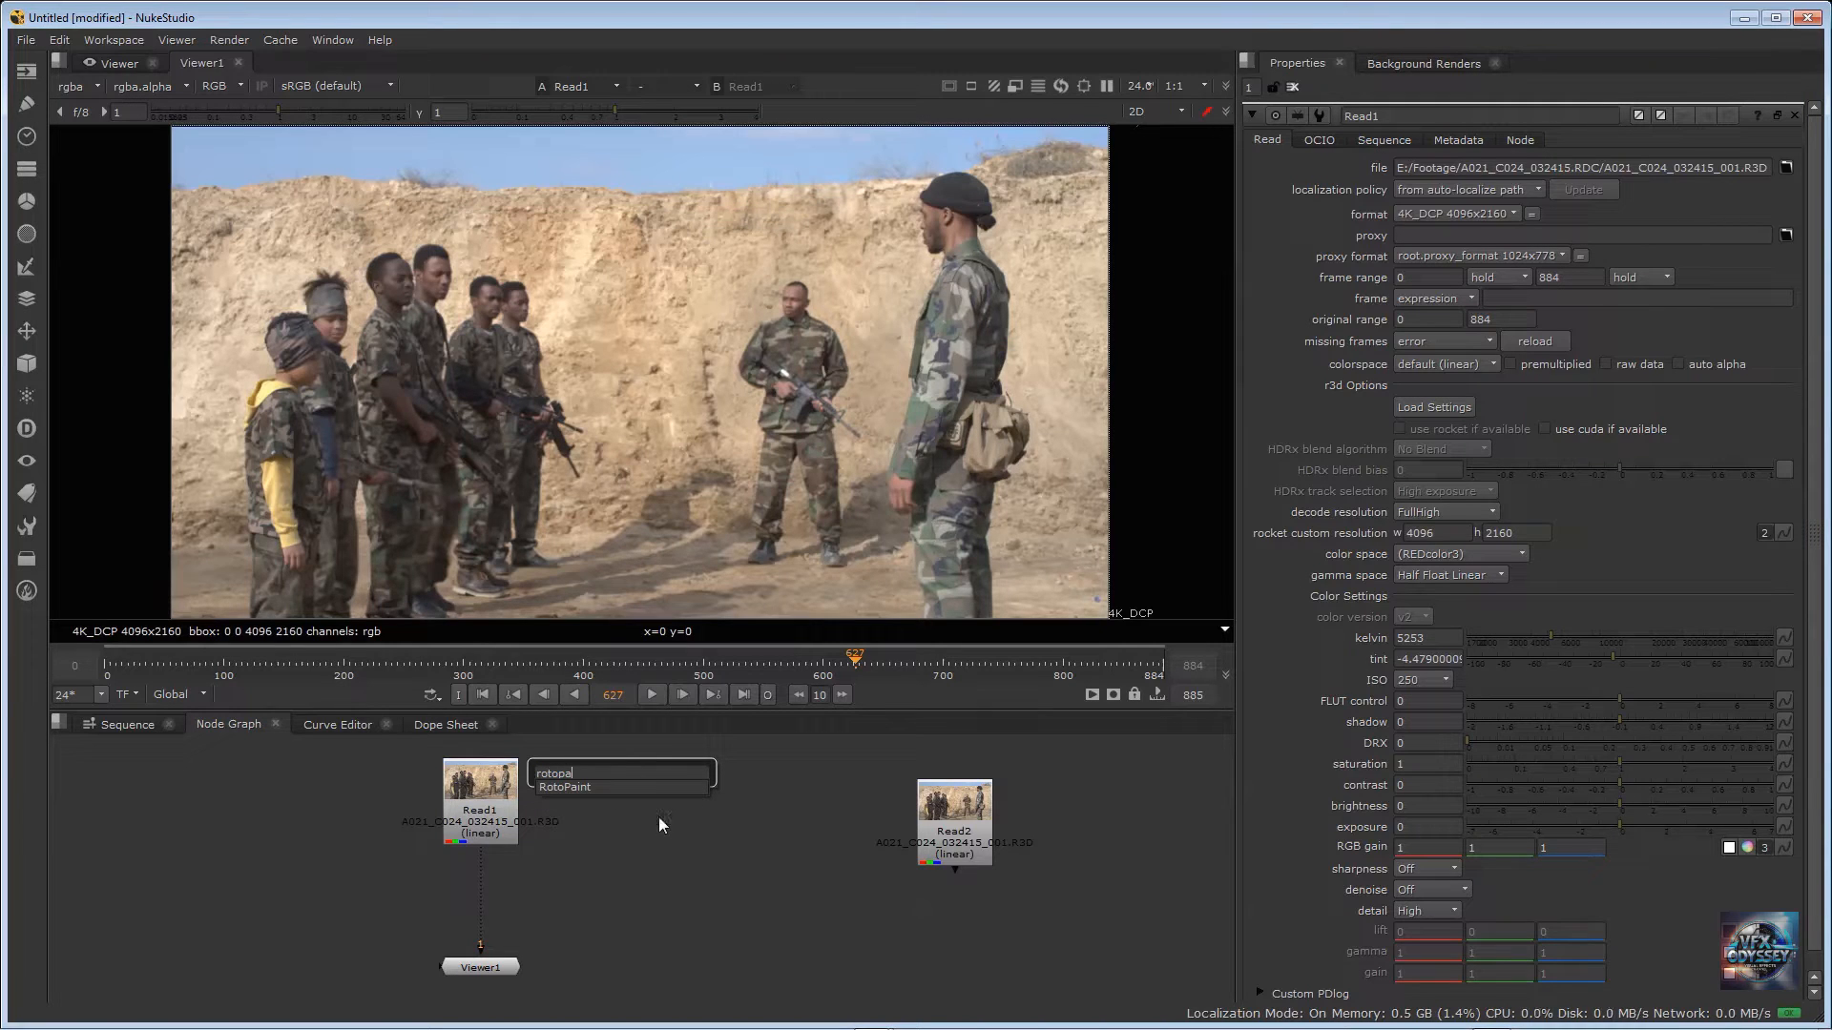
{"action": "left_click", "coordinate": [607, 789]}
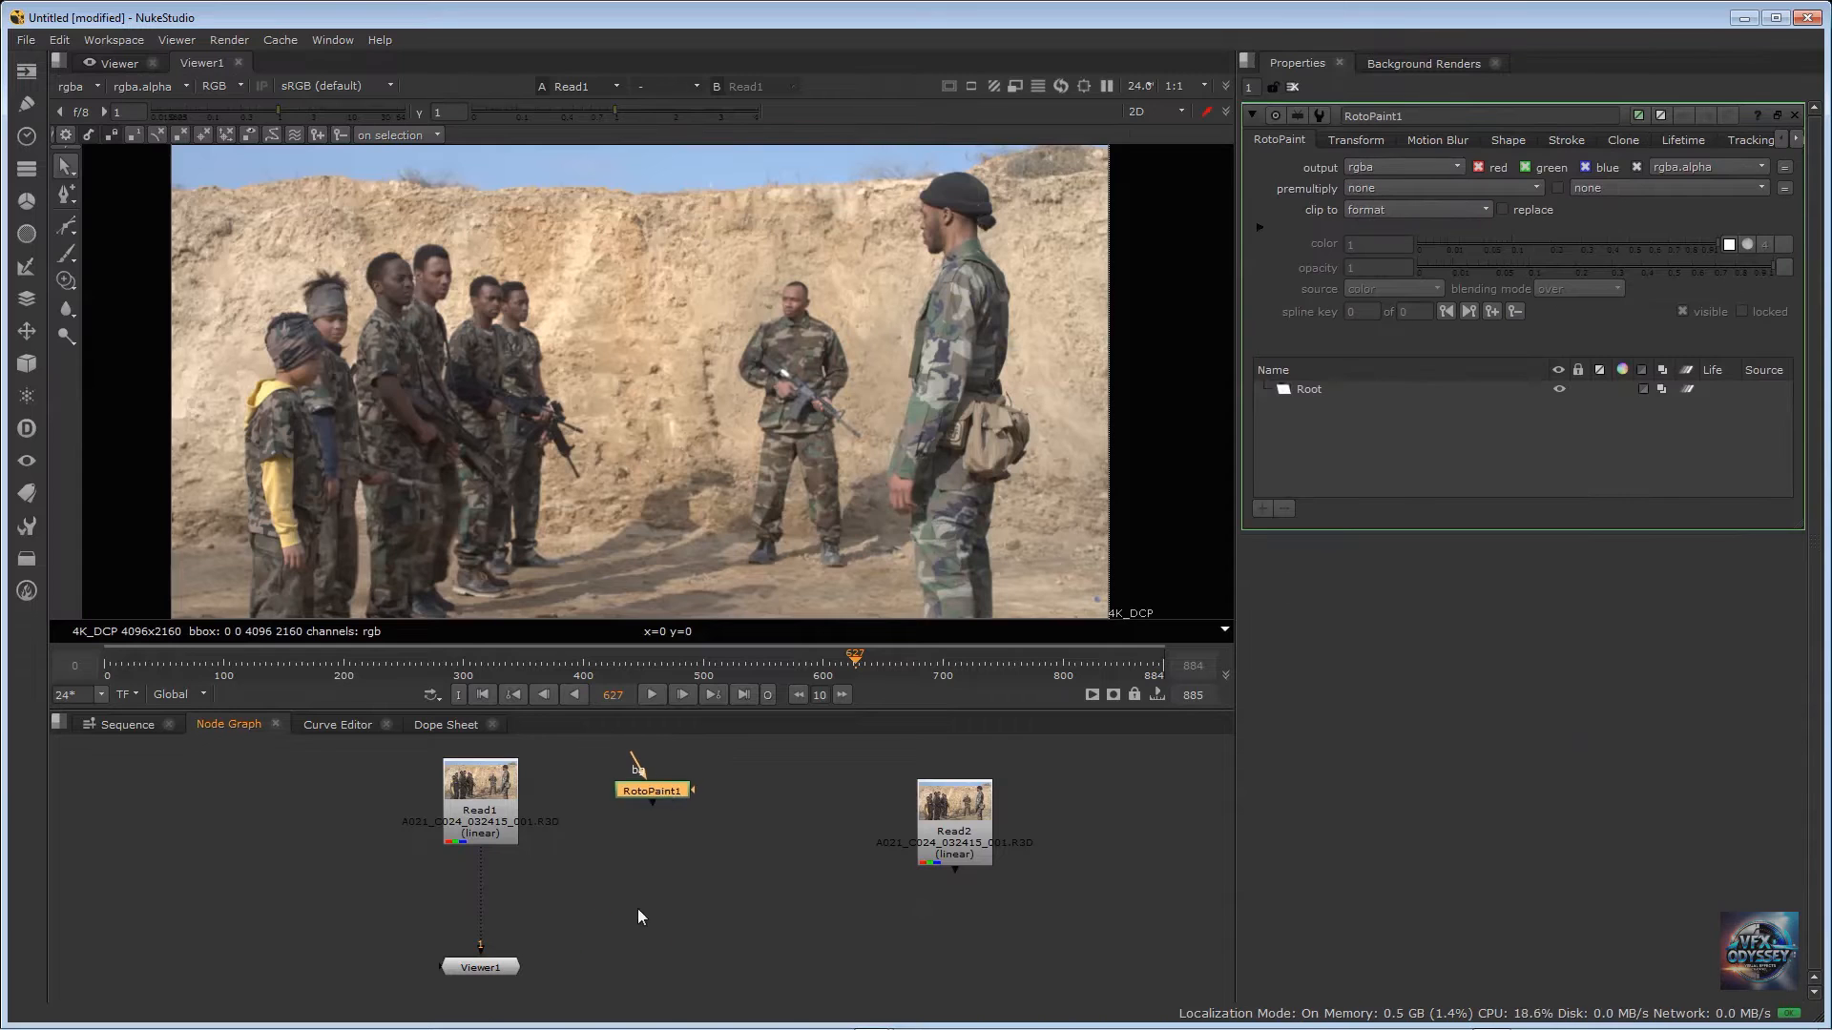
{"action": "left_click_drag", "start_coordinate": [662, 790], "coordinate": [590, 880]}
{"action": "left_click", "coordinate": [684, 878]}
{"action": "left_click", "coordinate": [572, 878]}
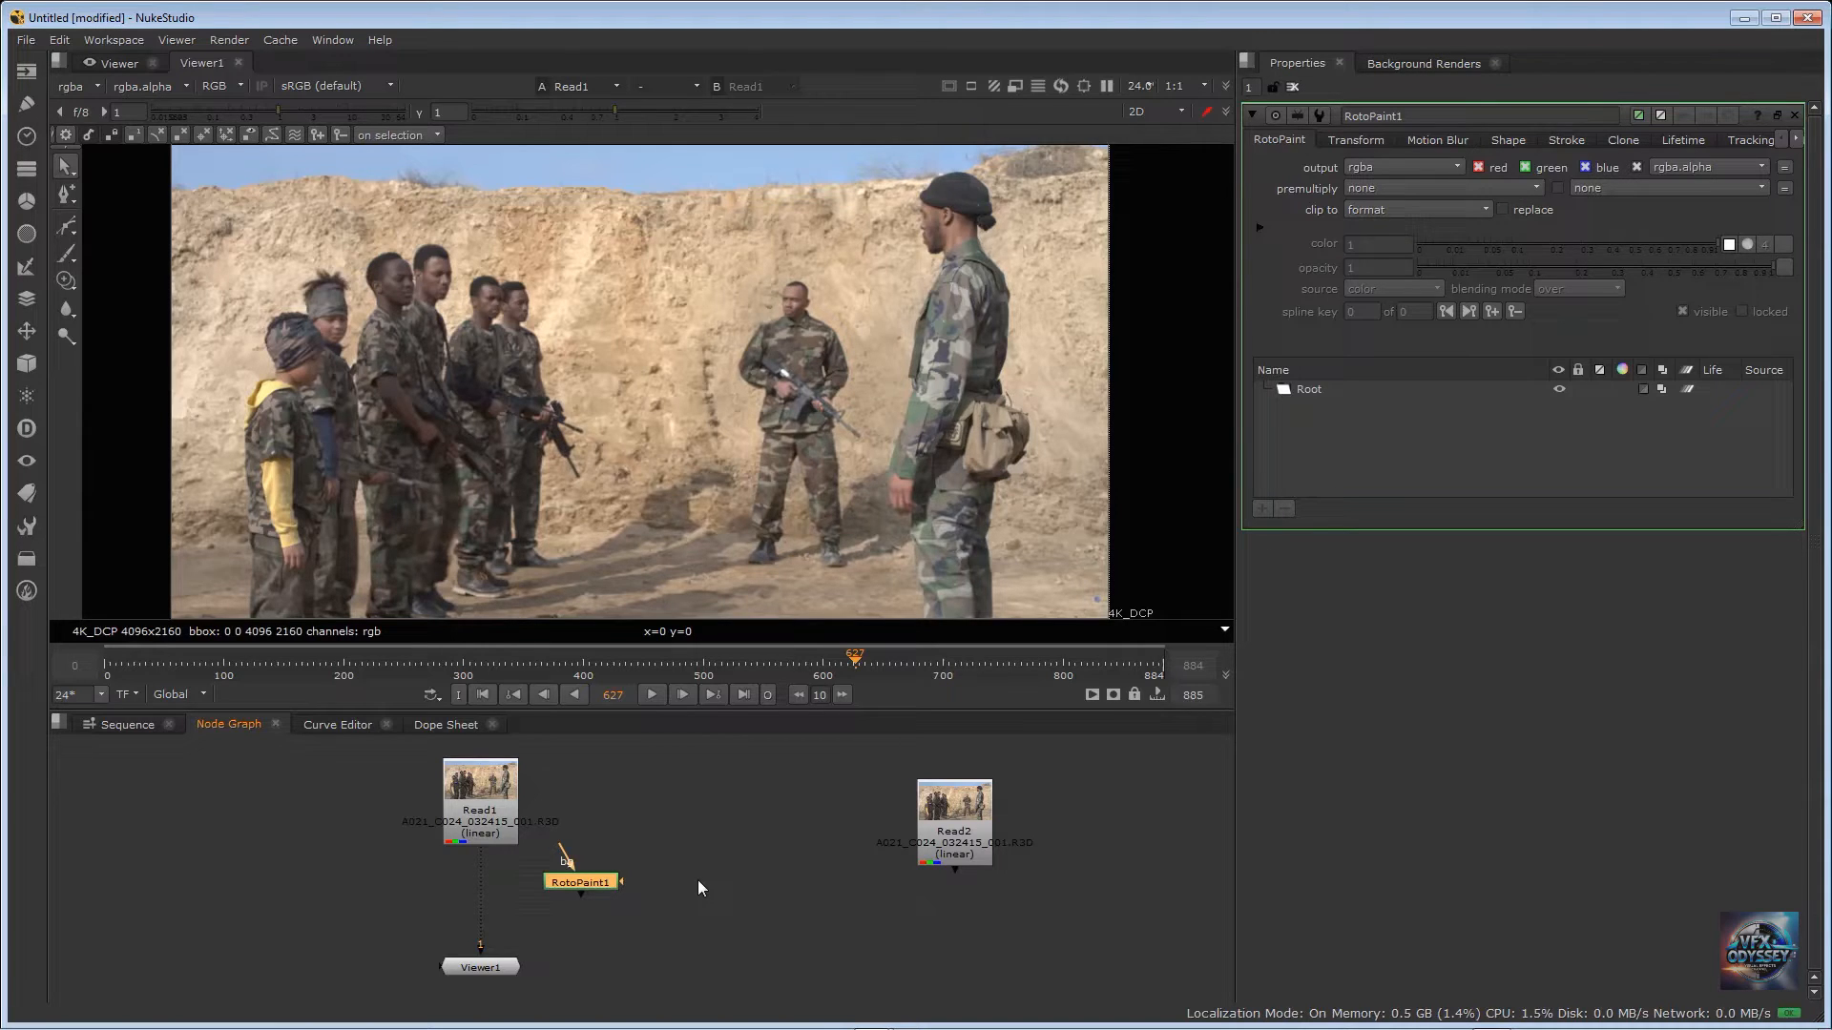
{"action": "left_click_drag", "start_coordinate": [580, 882], "coordinate": [639, 851]}
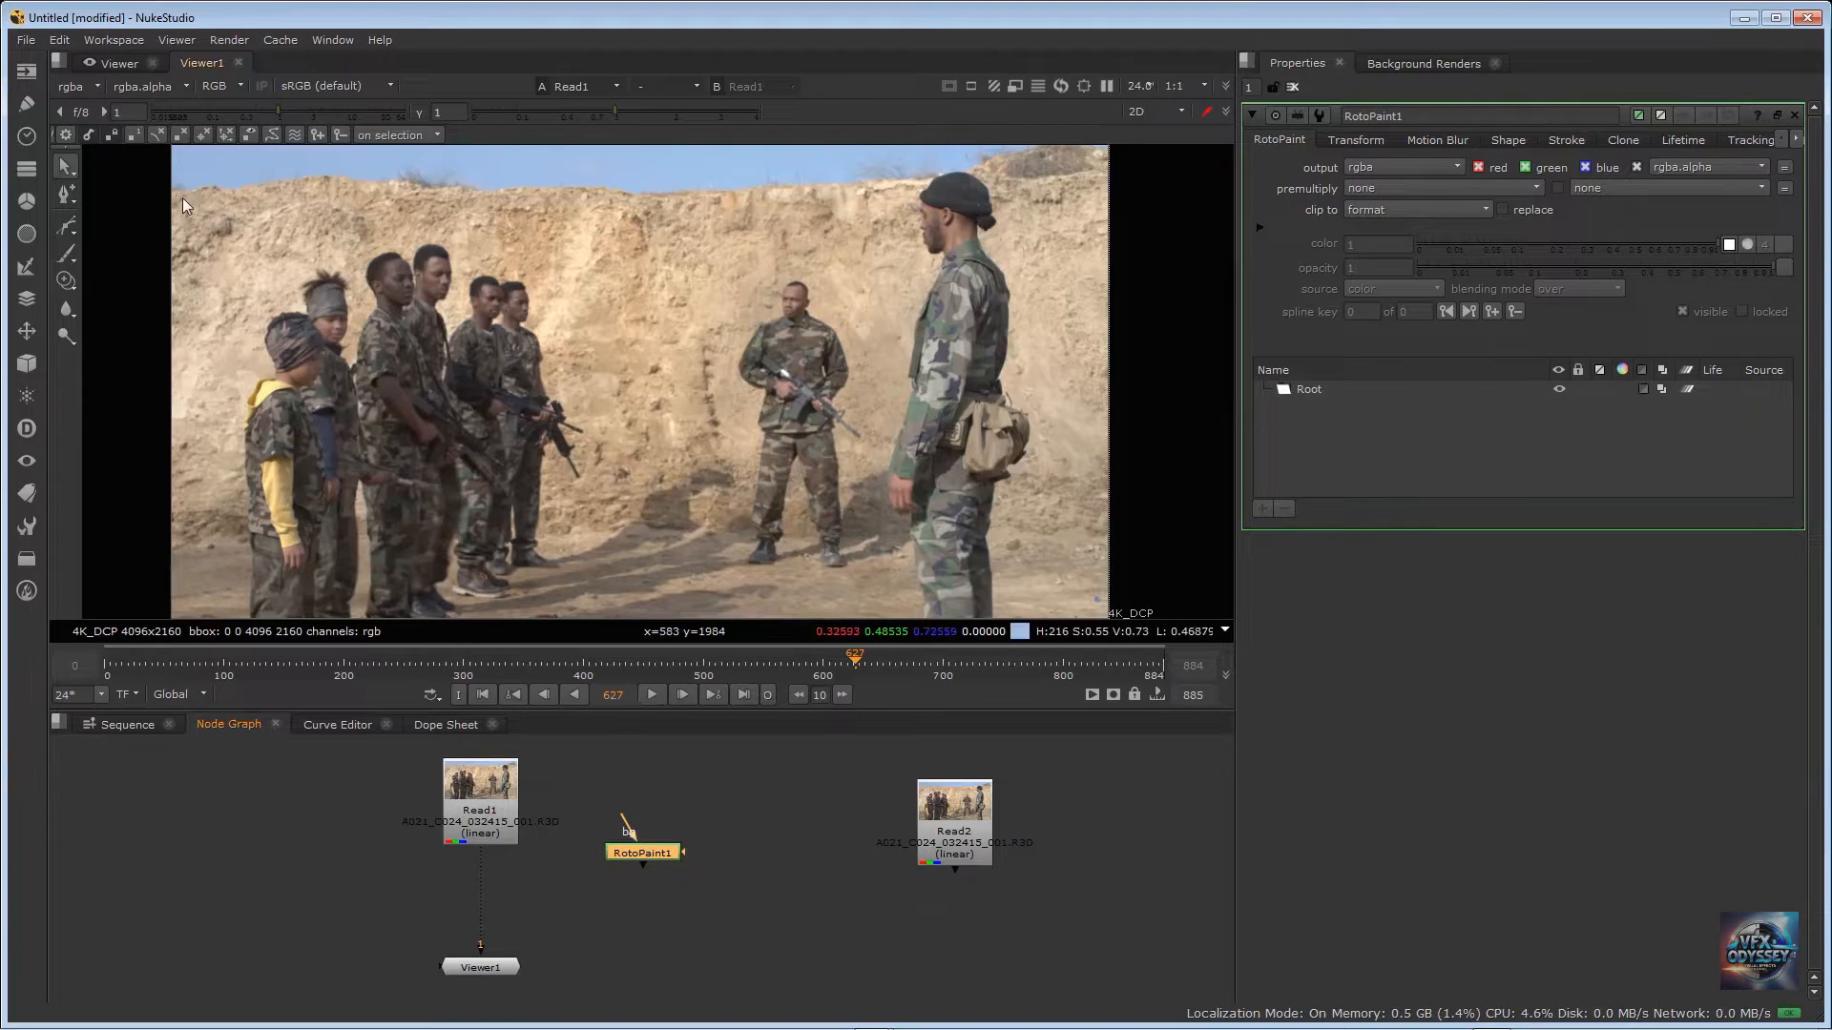
{"action": "left_click_drag", "start_coordinate": [651, 856], "coordinate": [647, 838]}
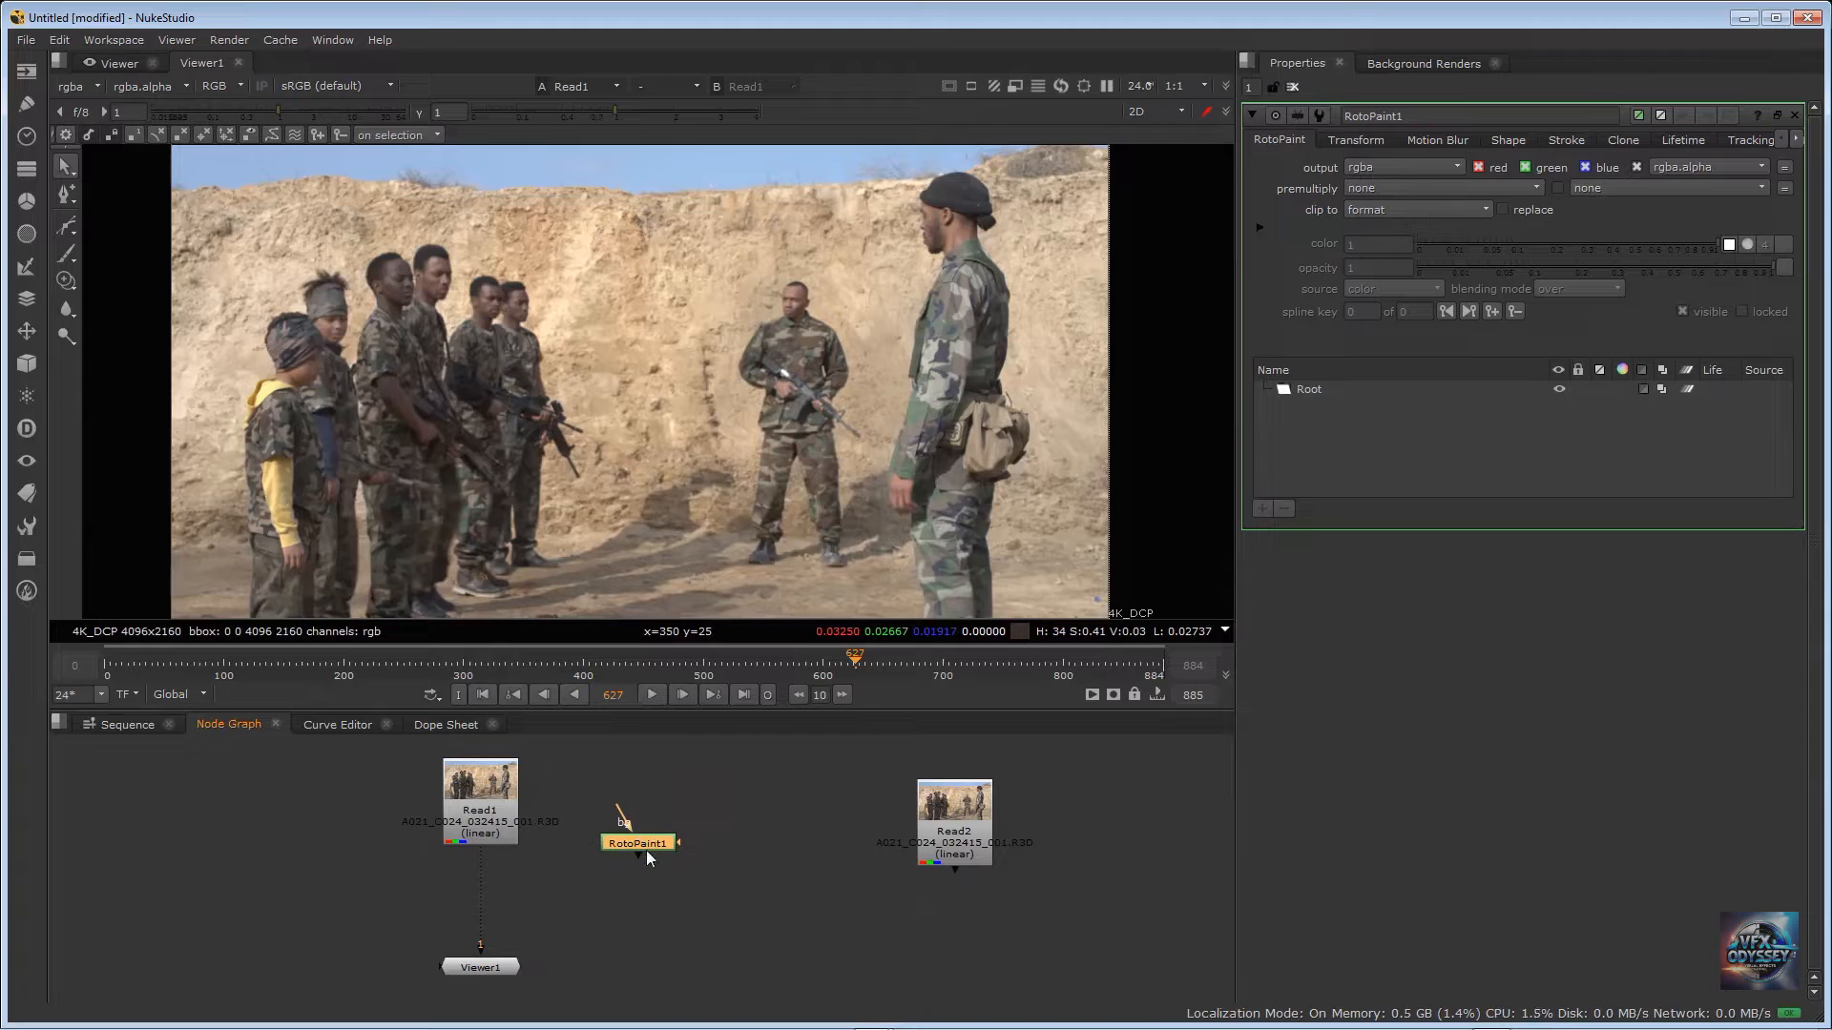
{"action": "key", "text": "Delete"}
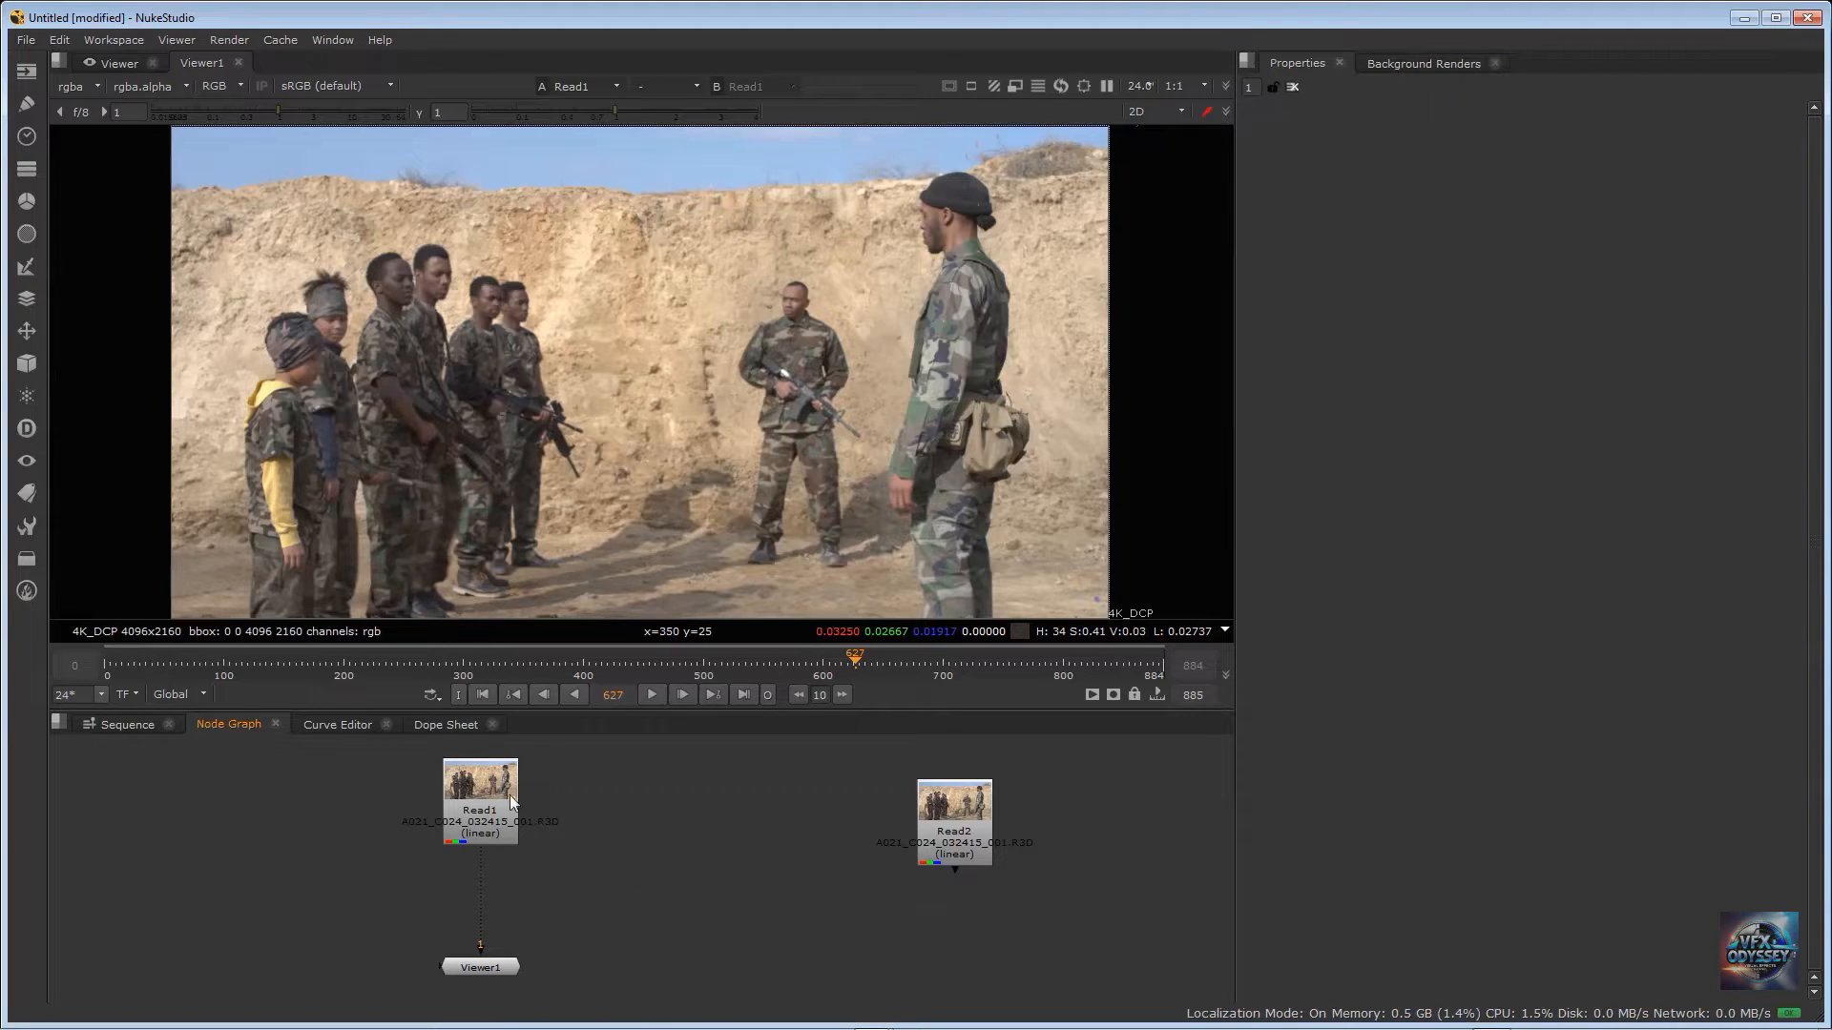
Step: Insert a RotoPaint node between Read1 and Viewer1
{"action": "left_click", "coordinate": [472, 799]}
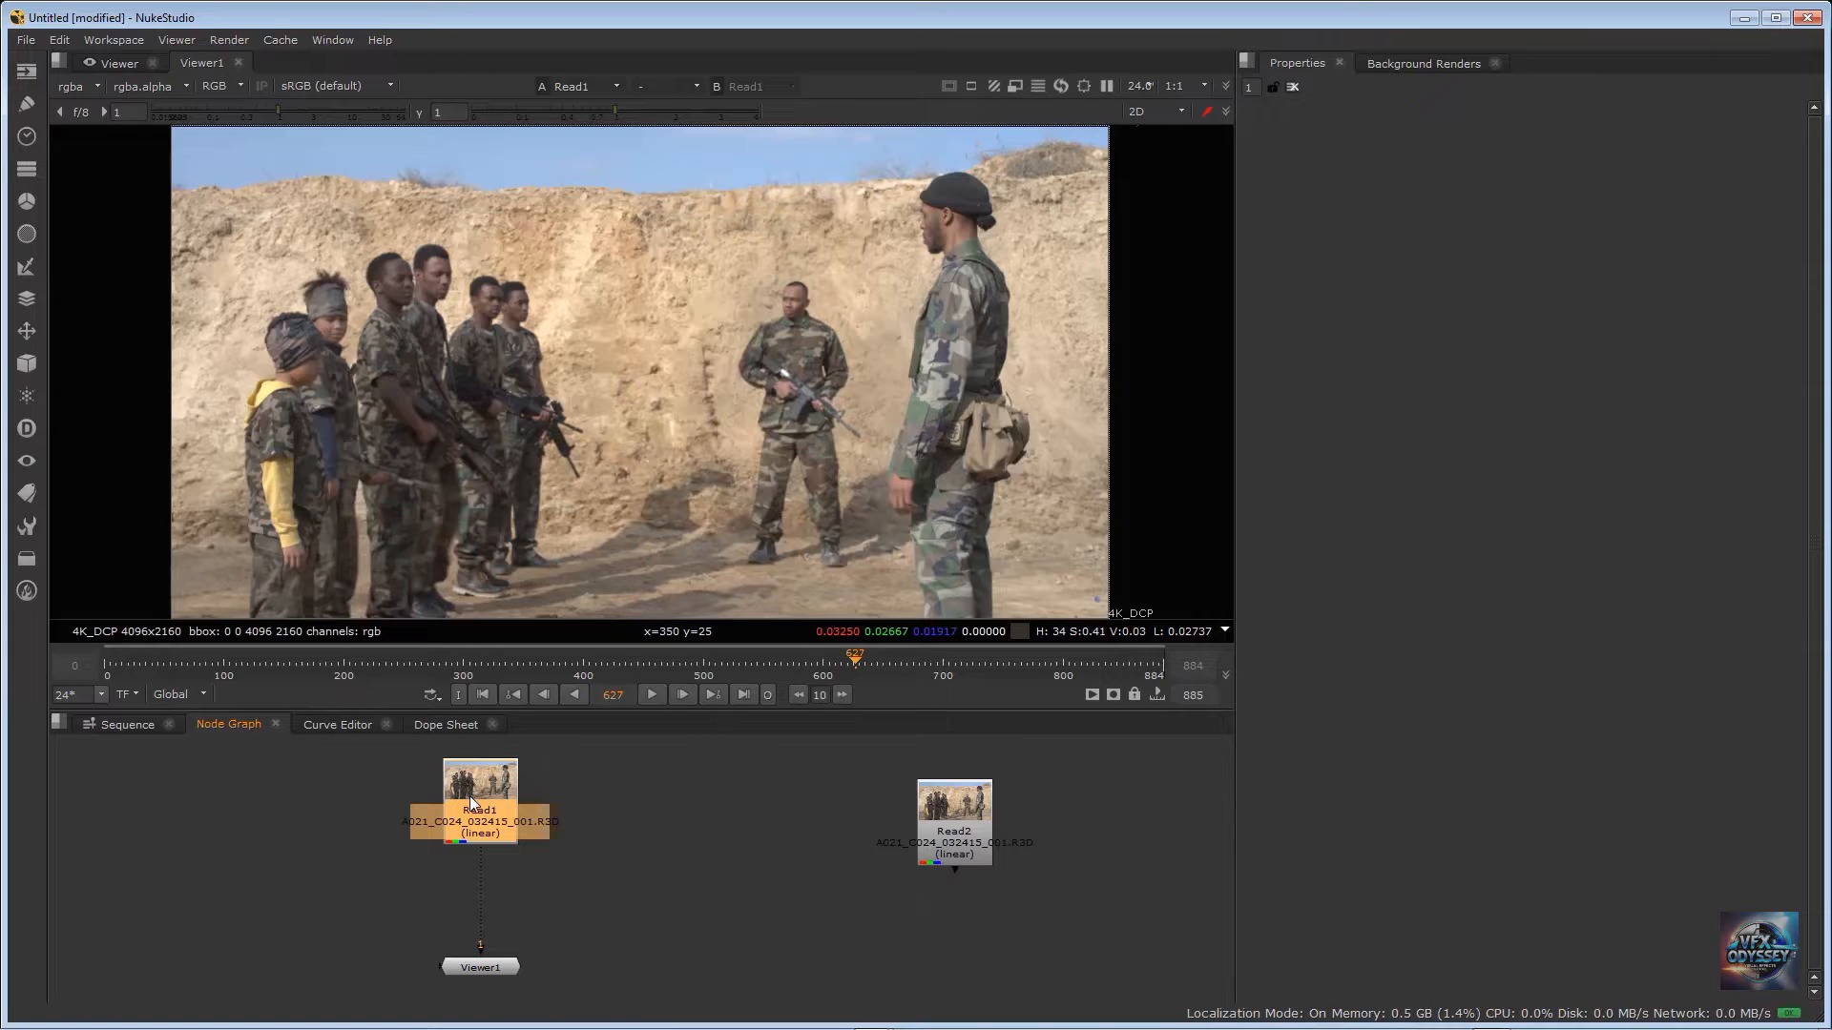
{"action": "key", "text": "Tab"}
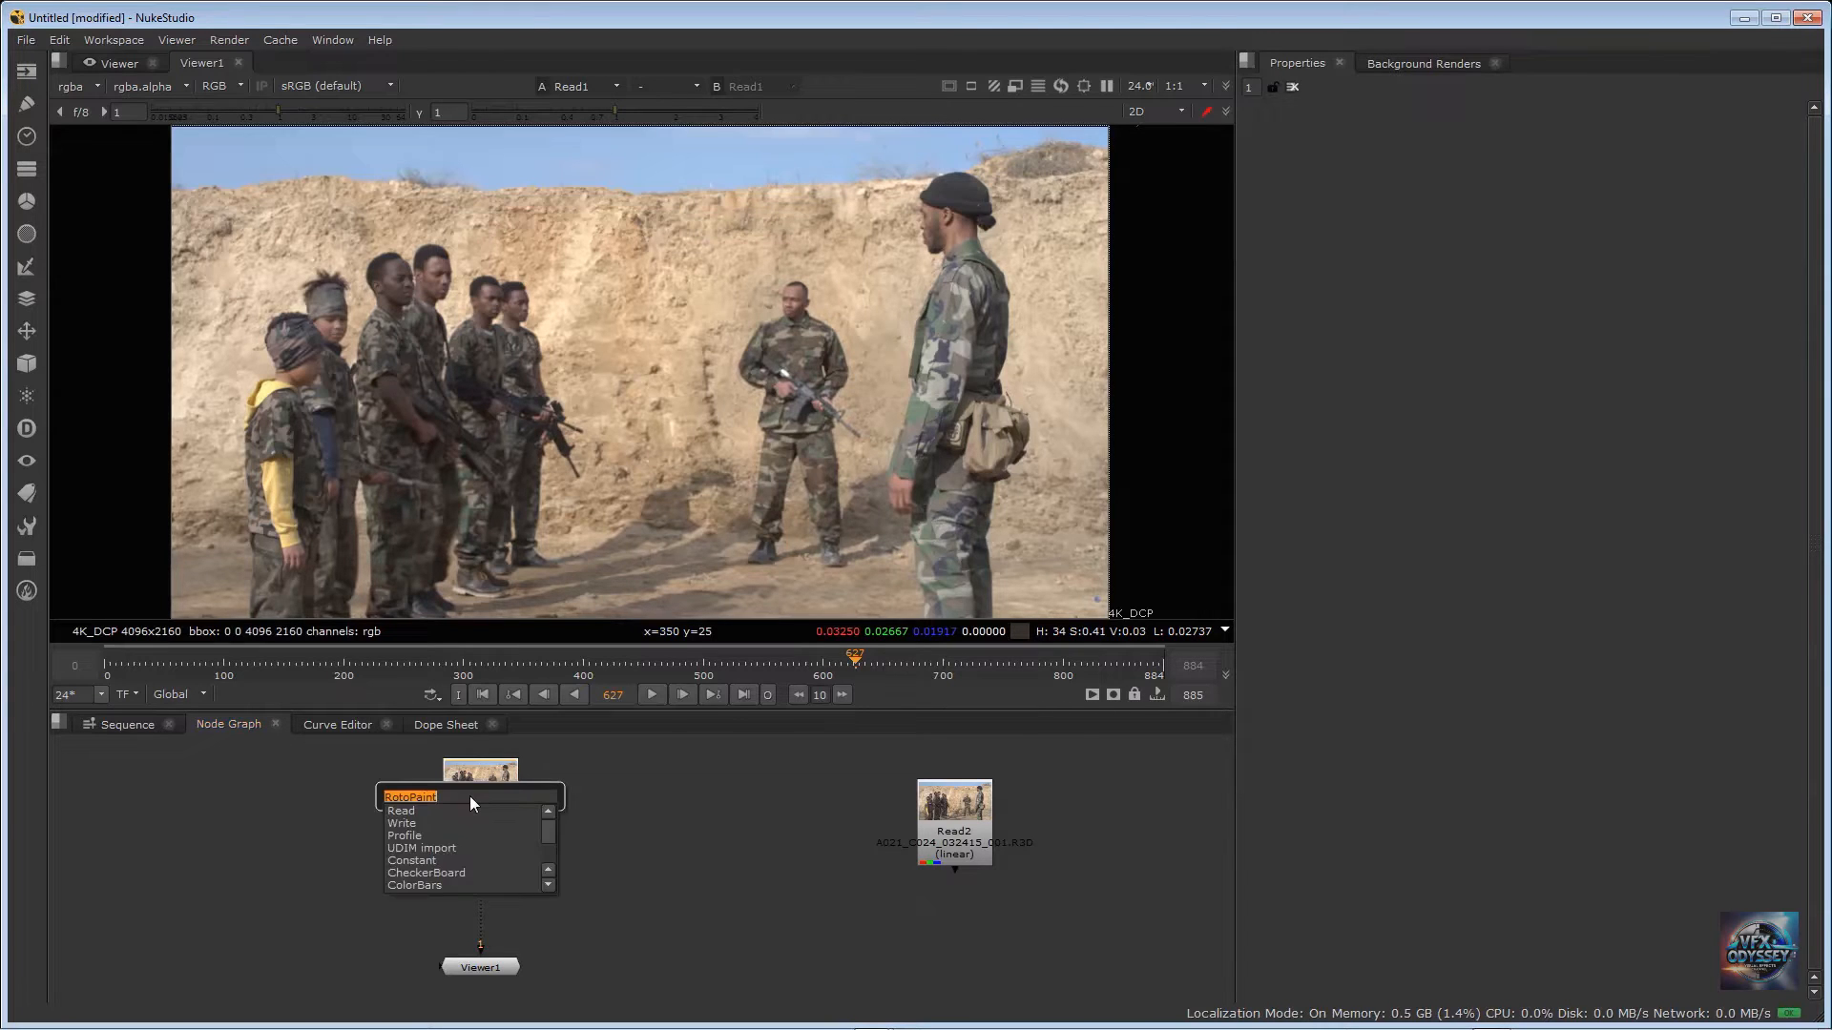
{"action": "key", "text": "Return"}
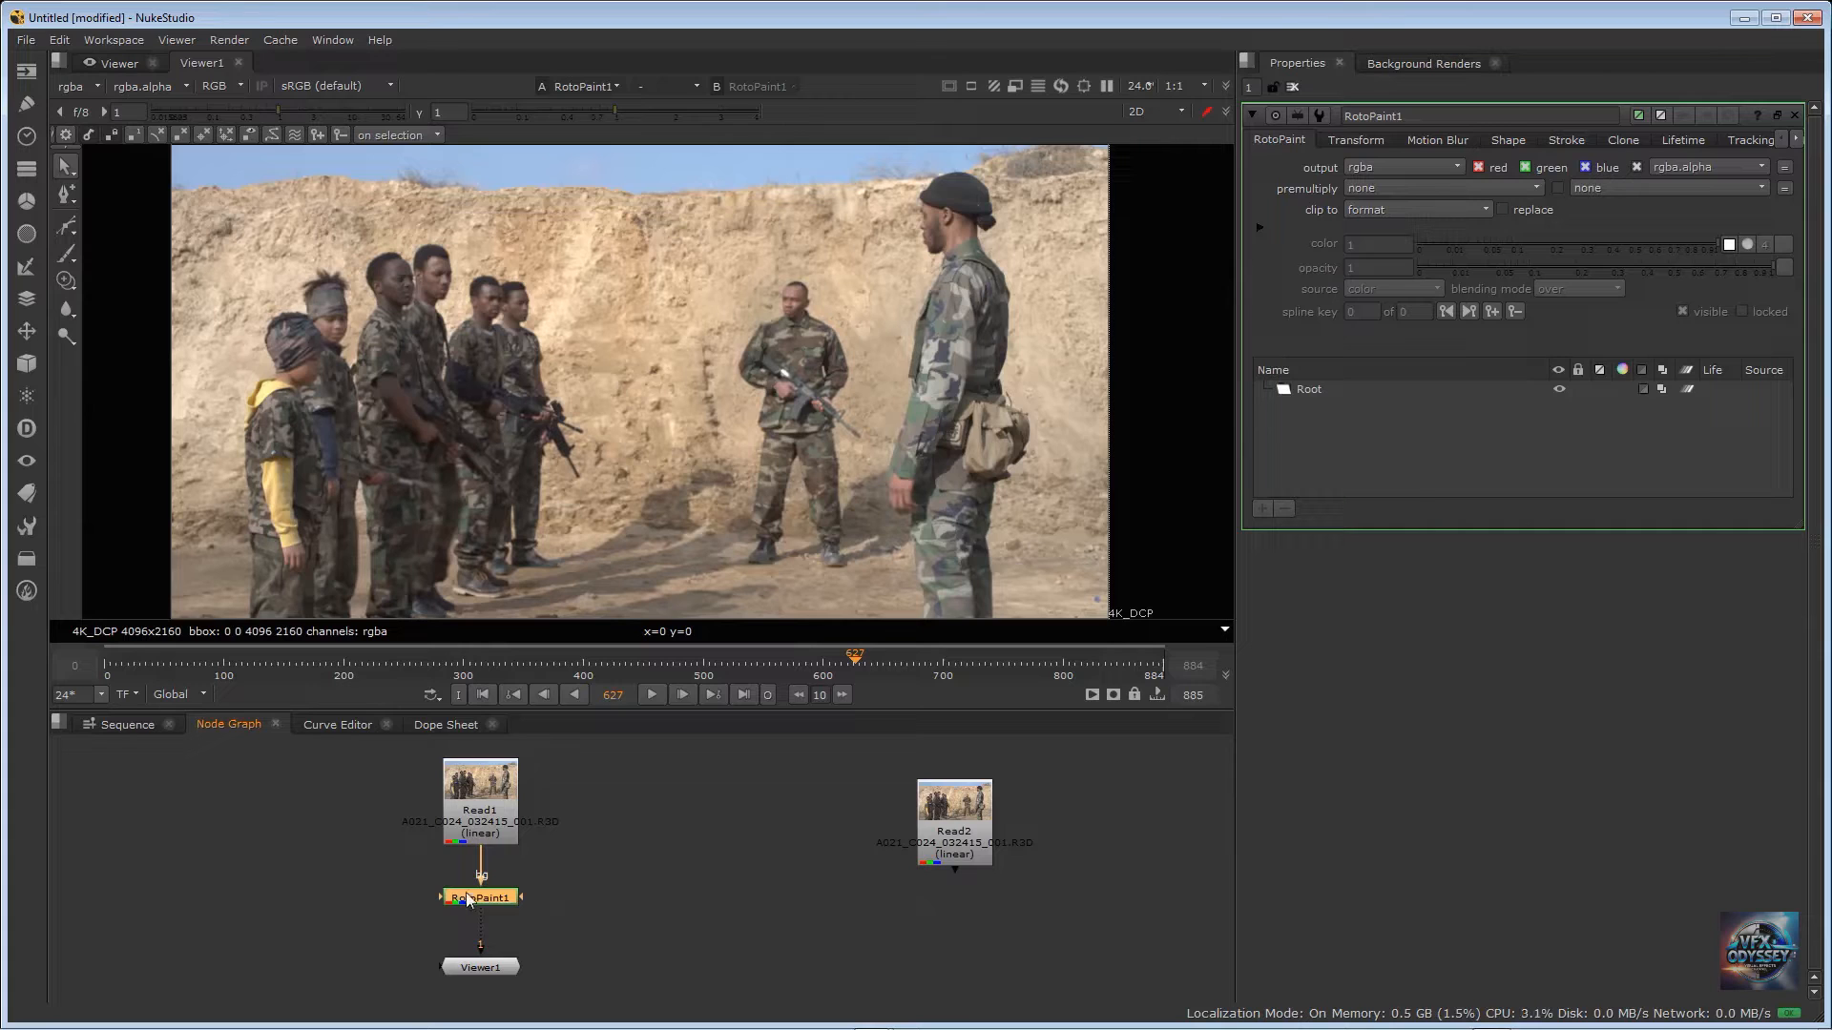
{"action": "left_click_drag", "start_coordinate": [506, 895], "coordinate": [478, 898]}
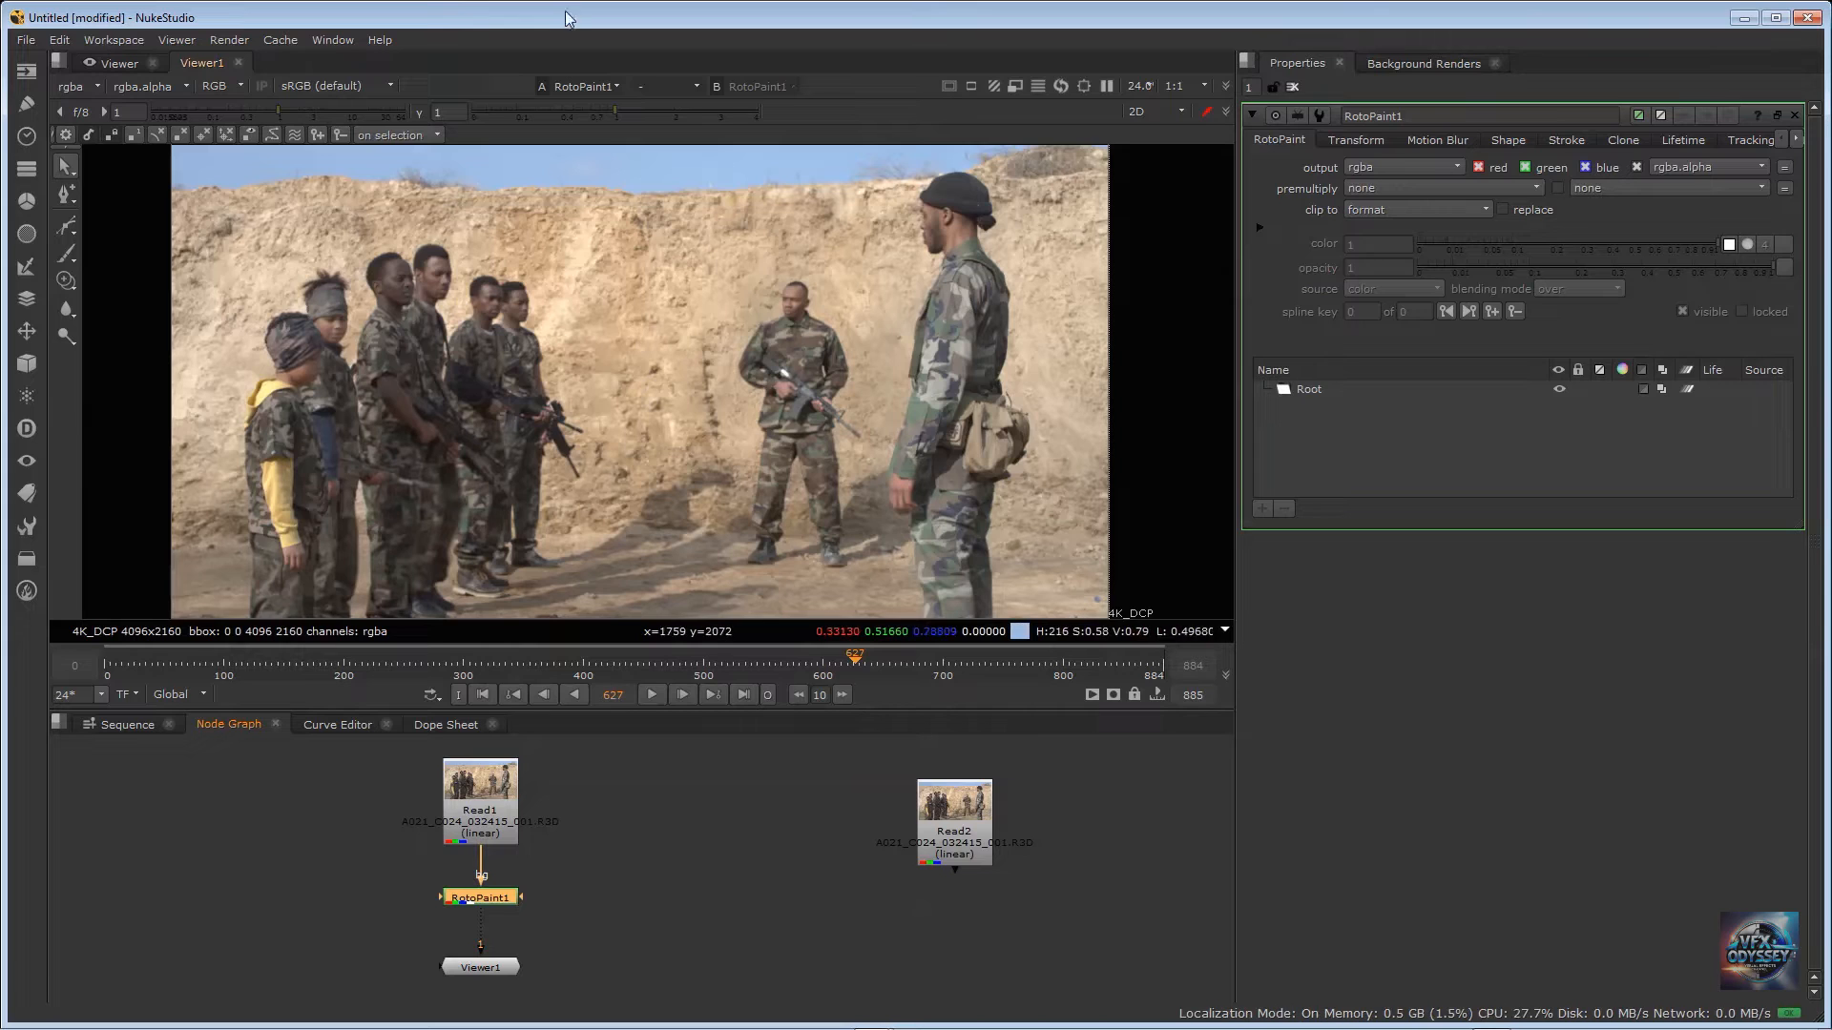
Step: Examine the tool variants in RotoPaint's shape, brush and eraser, clone and reveal, blur, sharpen and smear, and dodge and burn groups
{"action": "left_click", "coordinate": [72, 232]}
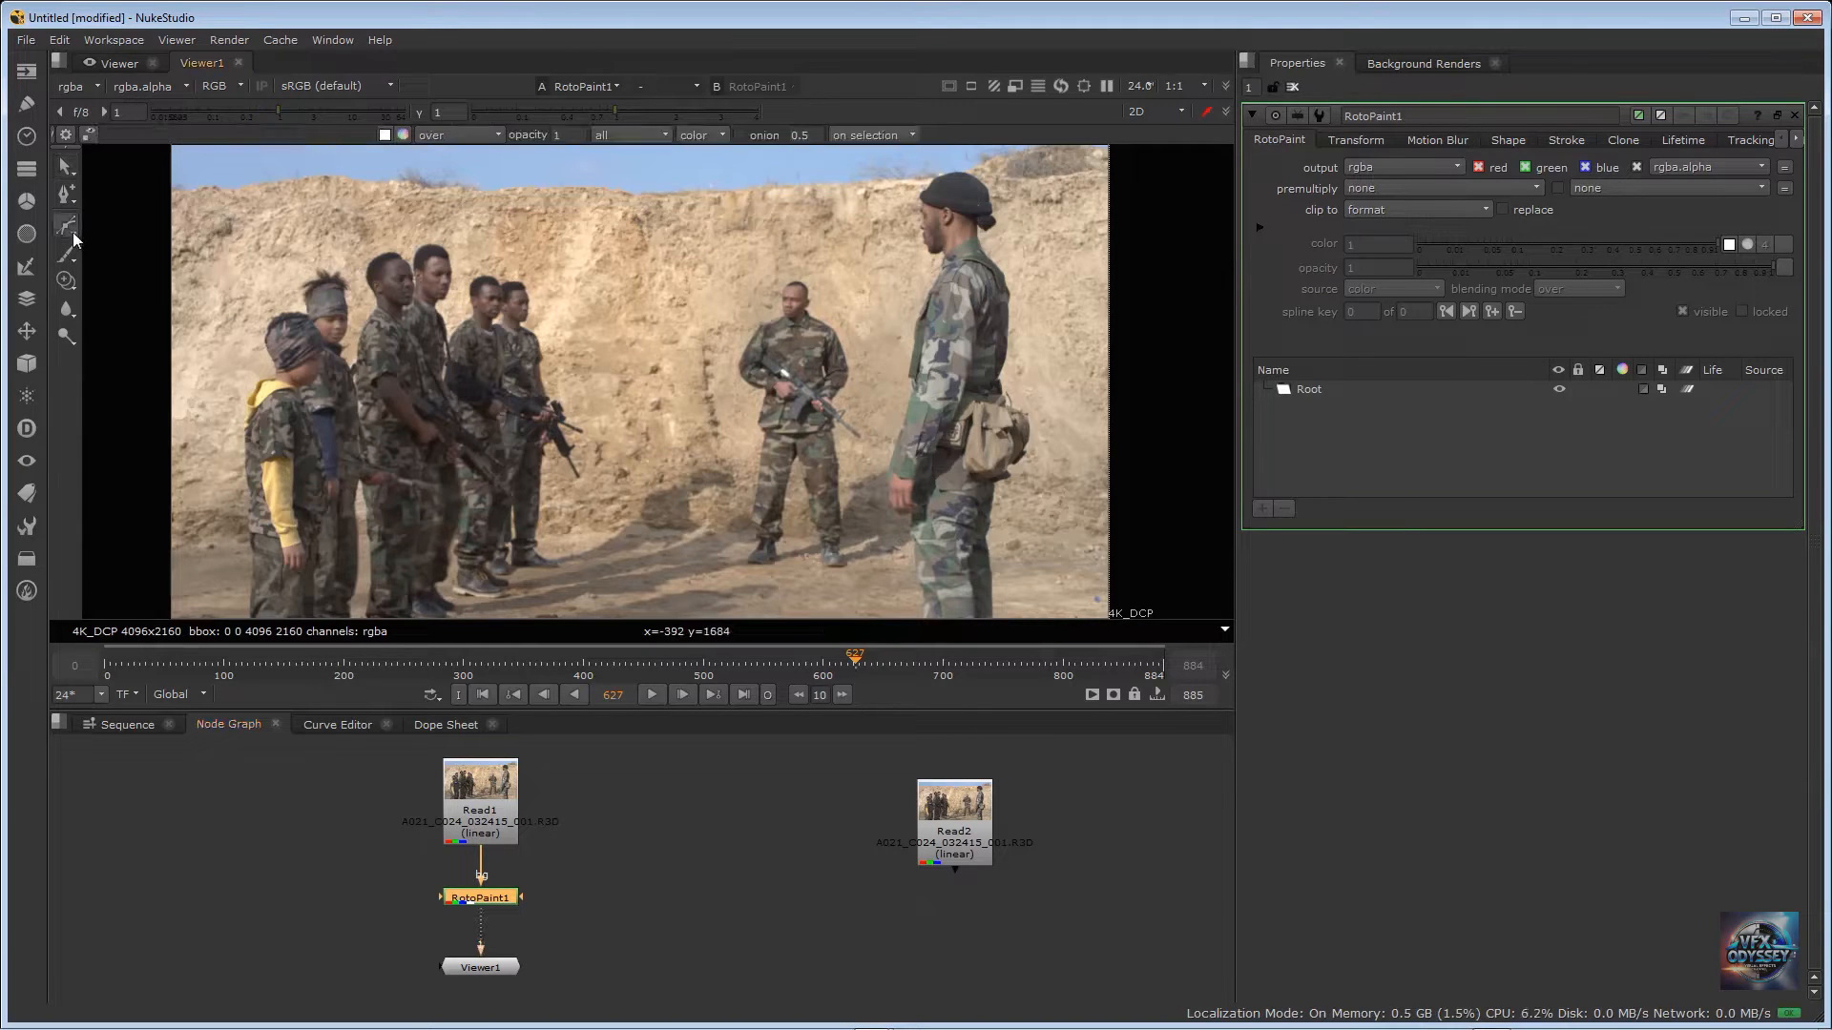
{"action": "left_click", "coordinate": [72, 233]}
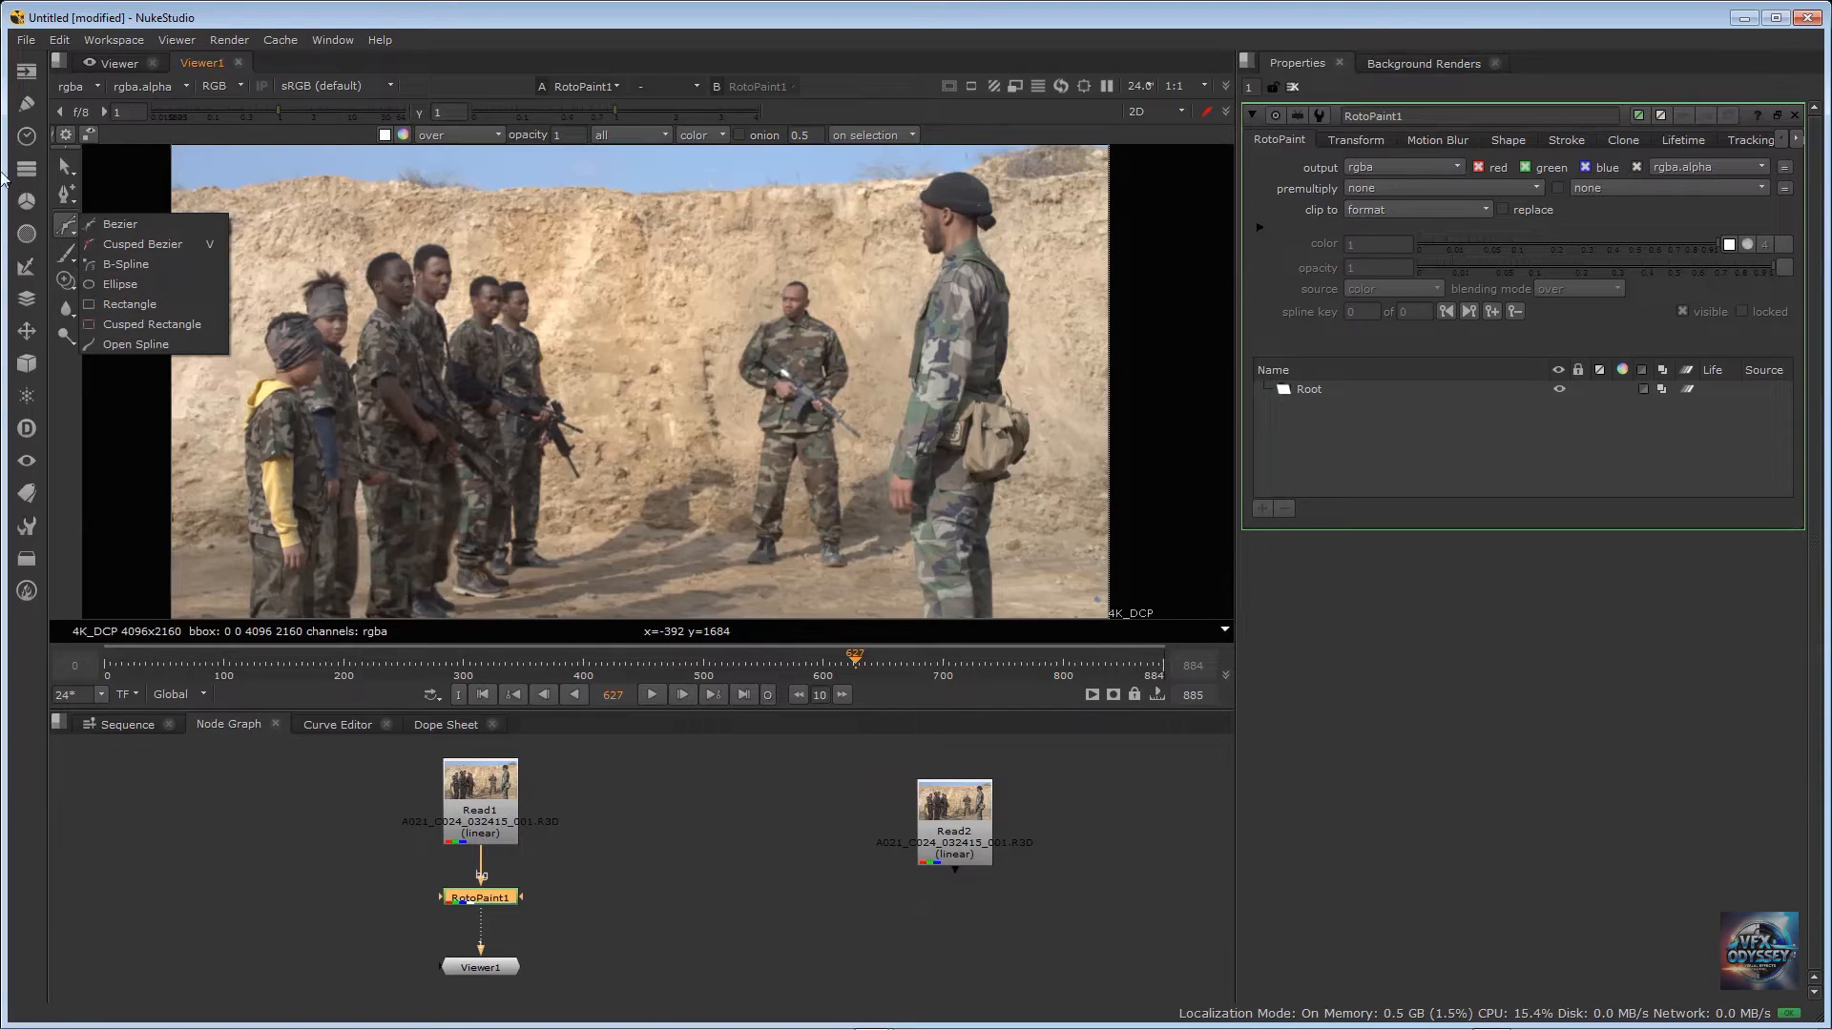
{"action": "left_click", "coordinate": [72, 232]}
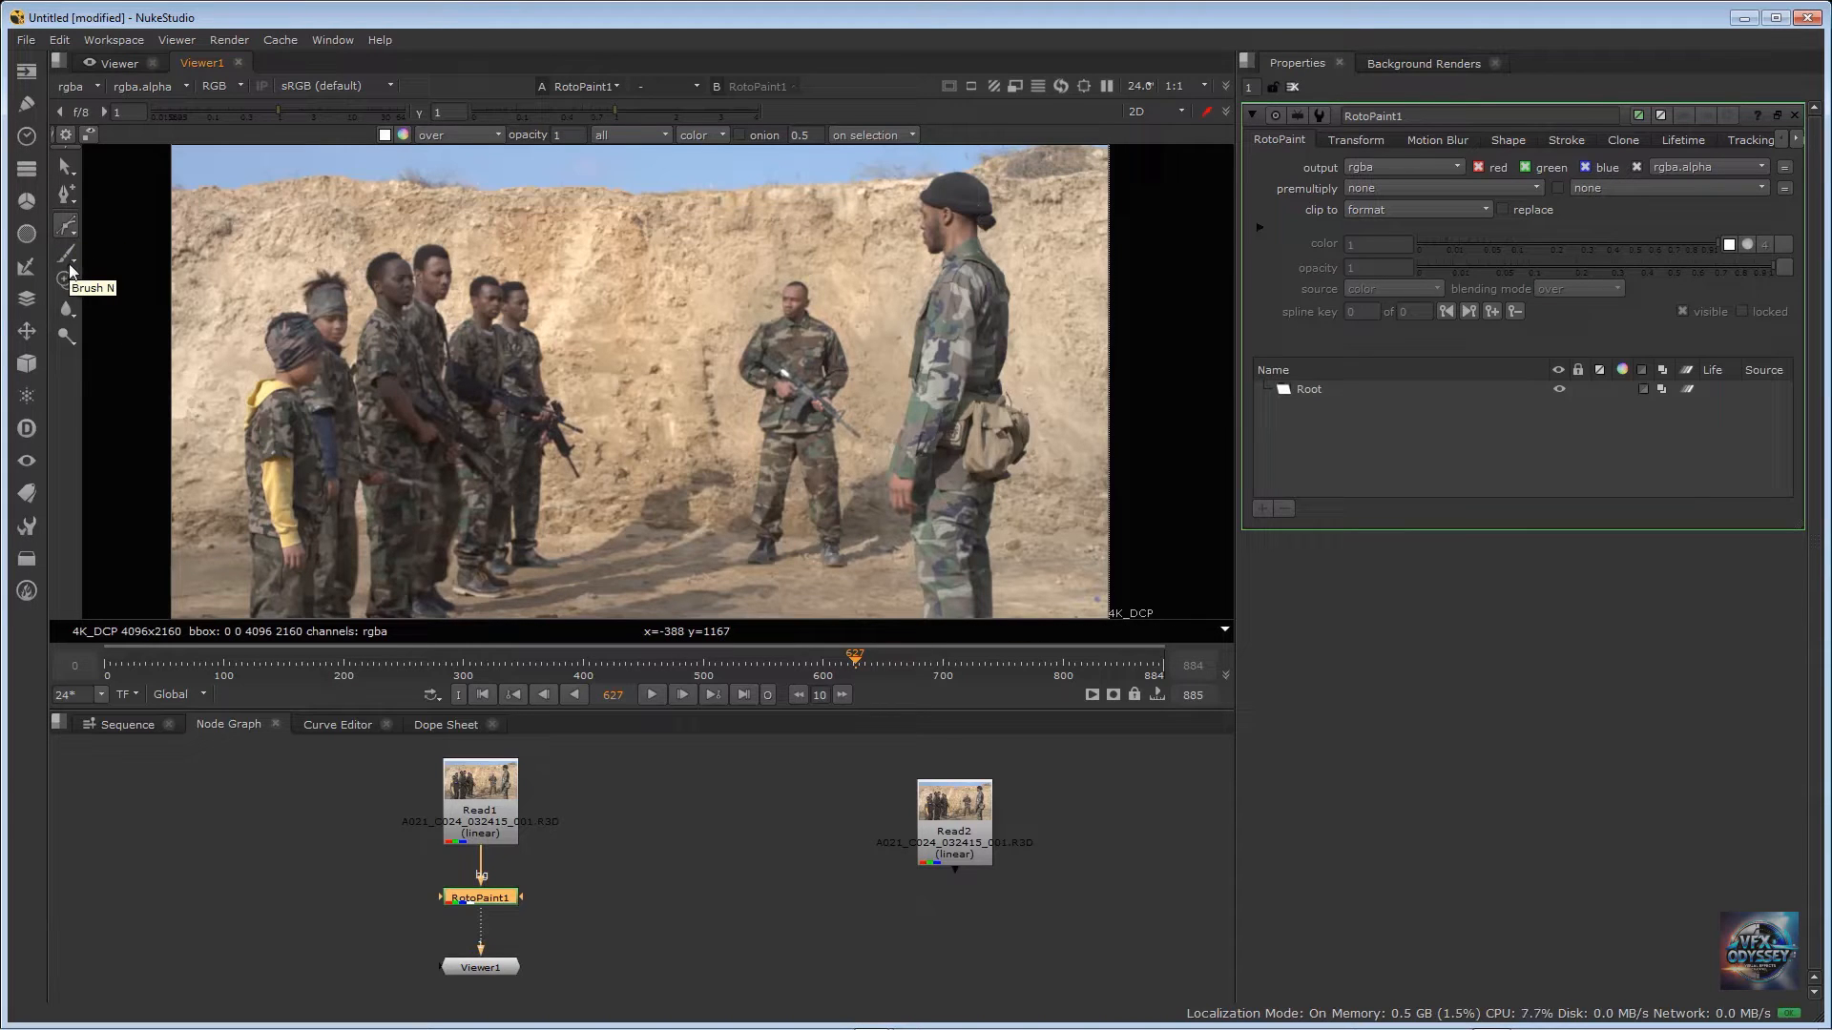
{"action": "left_click", "coordinate": [73, 269]}
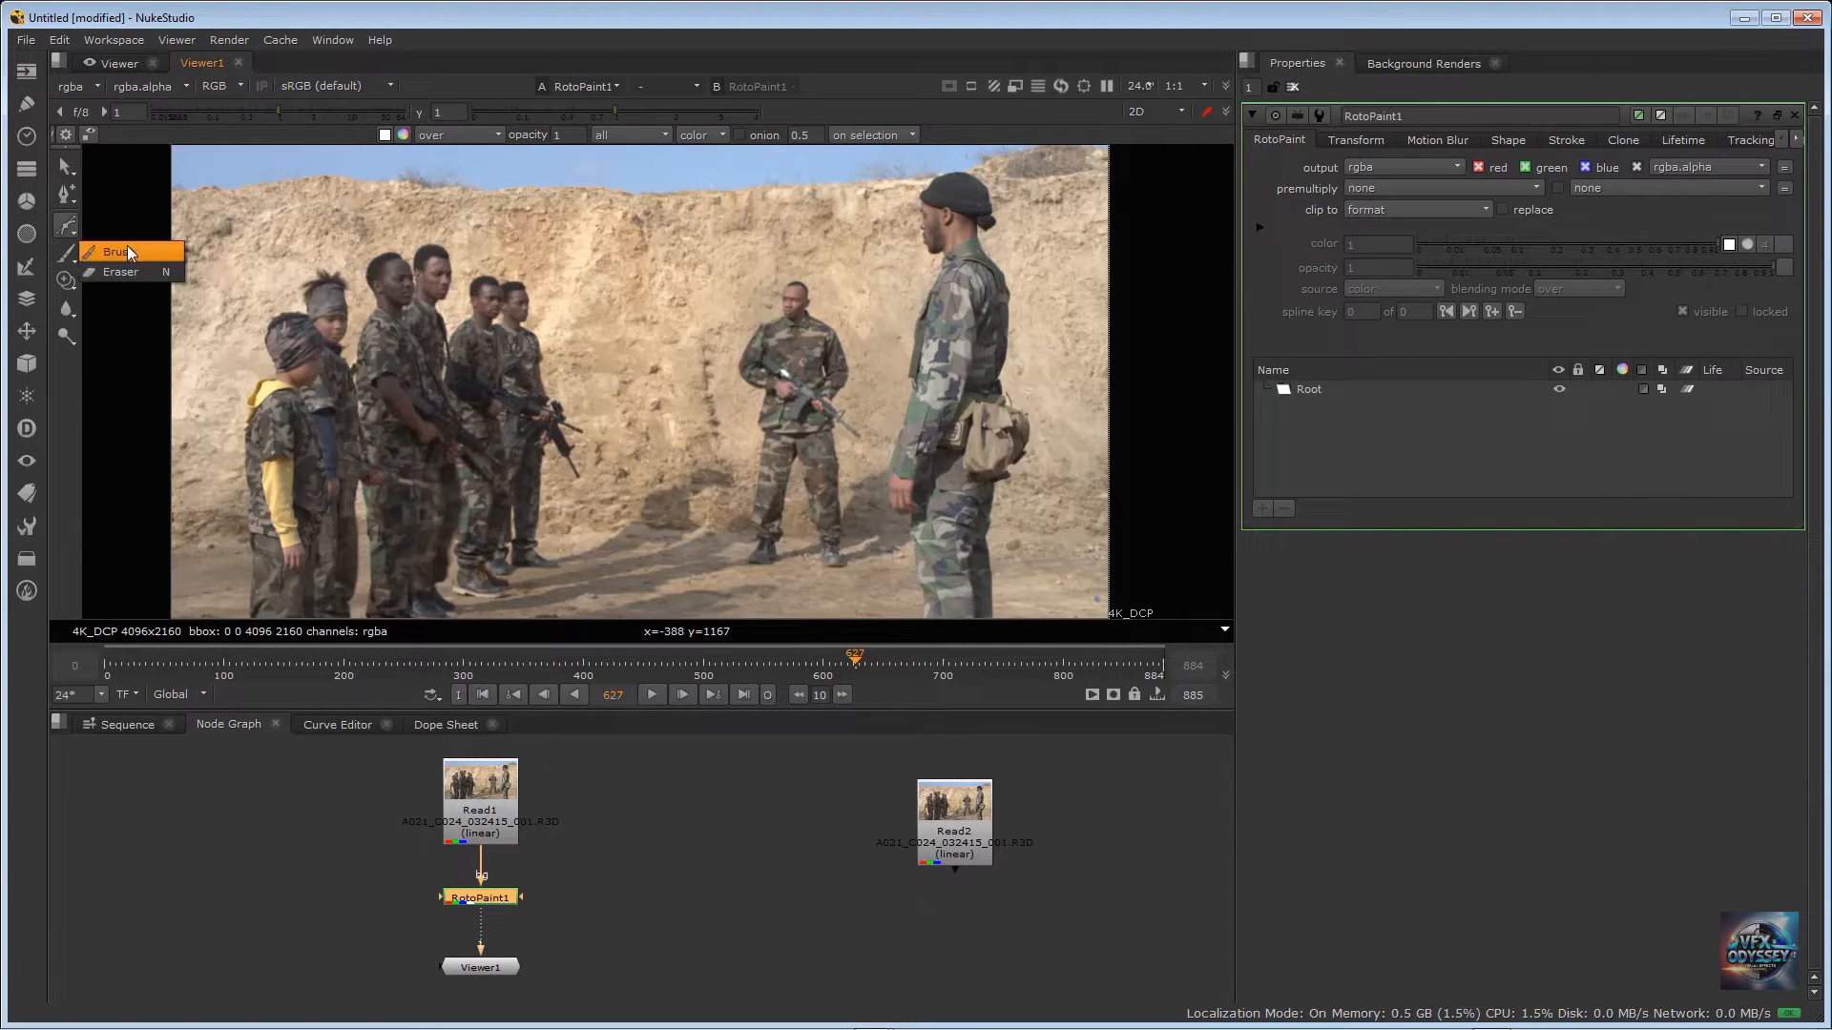
{"action": "left_click", "coordinate": [73, 288]}
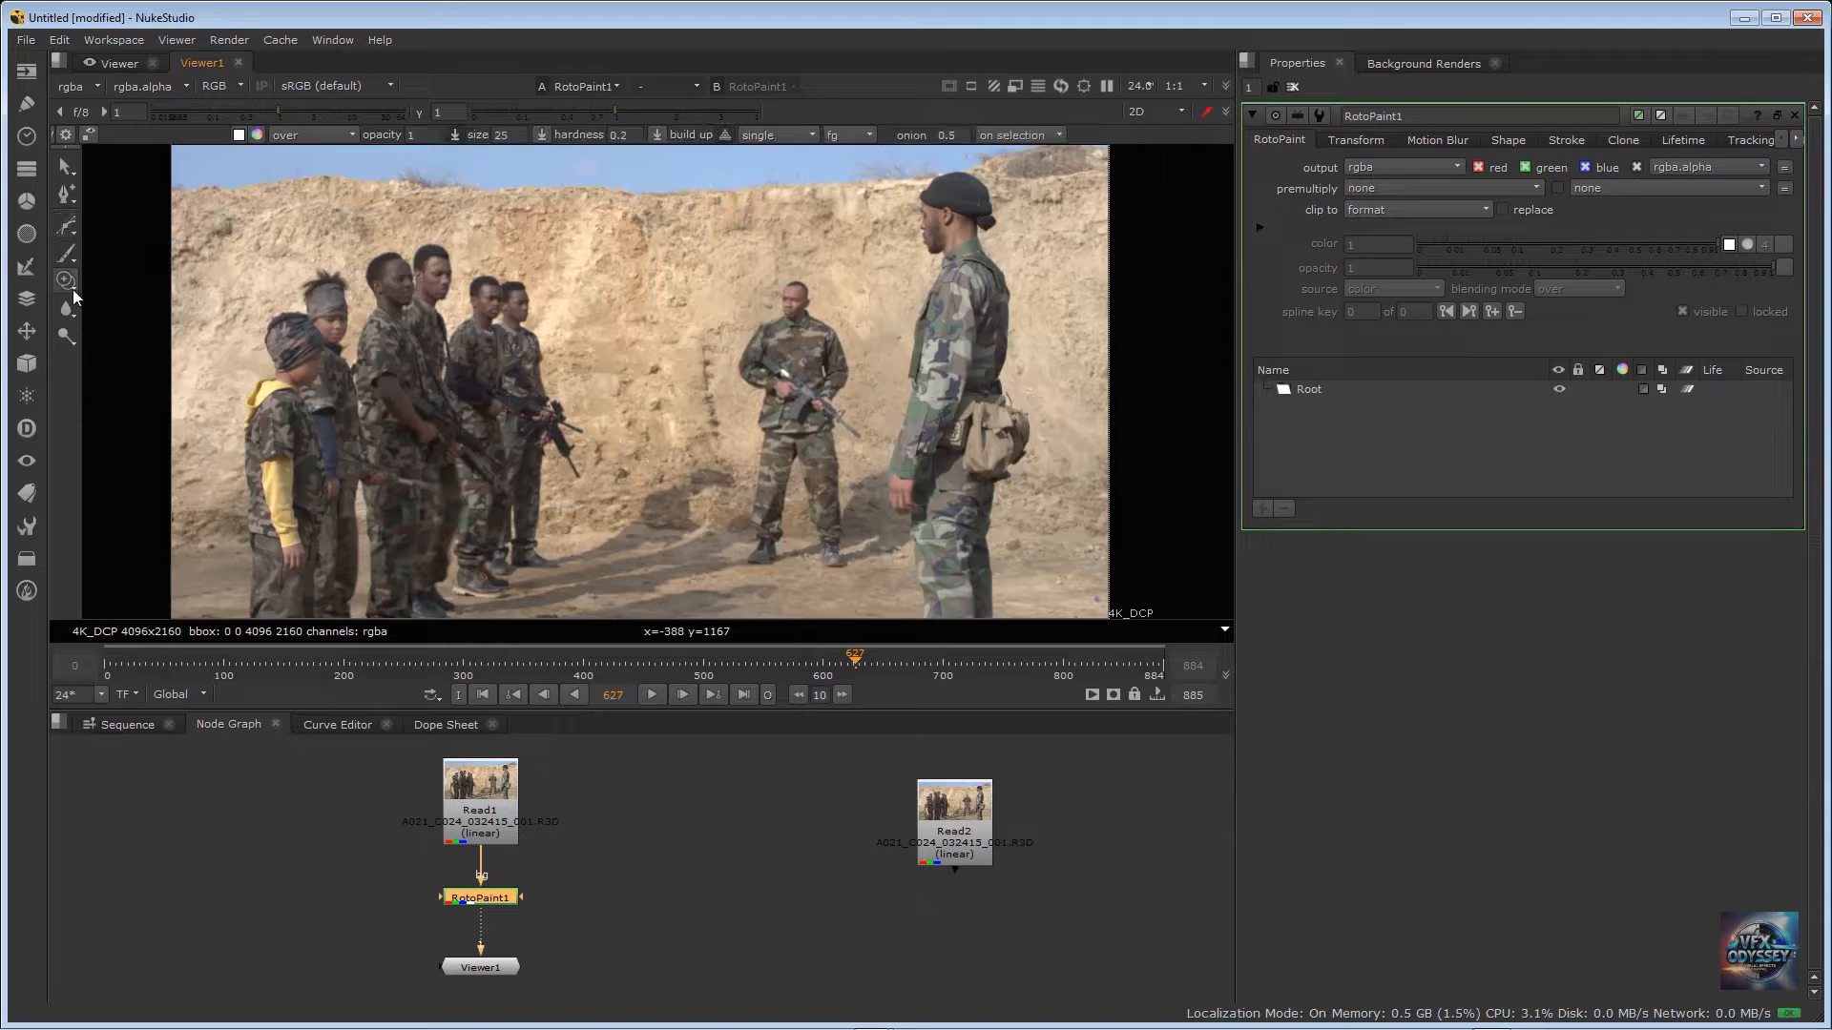
{"action": "left_click", "coordinate": [76, 291]}
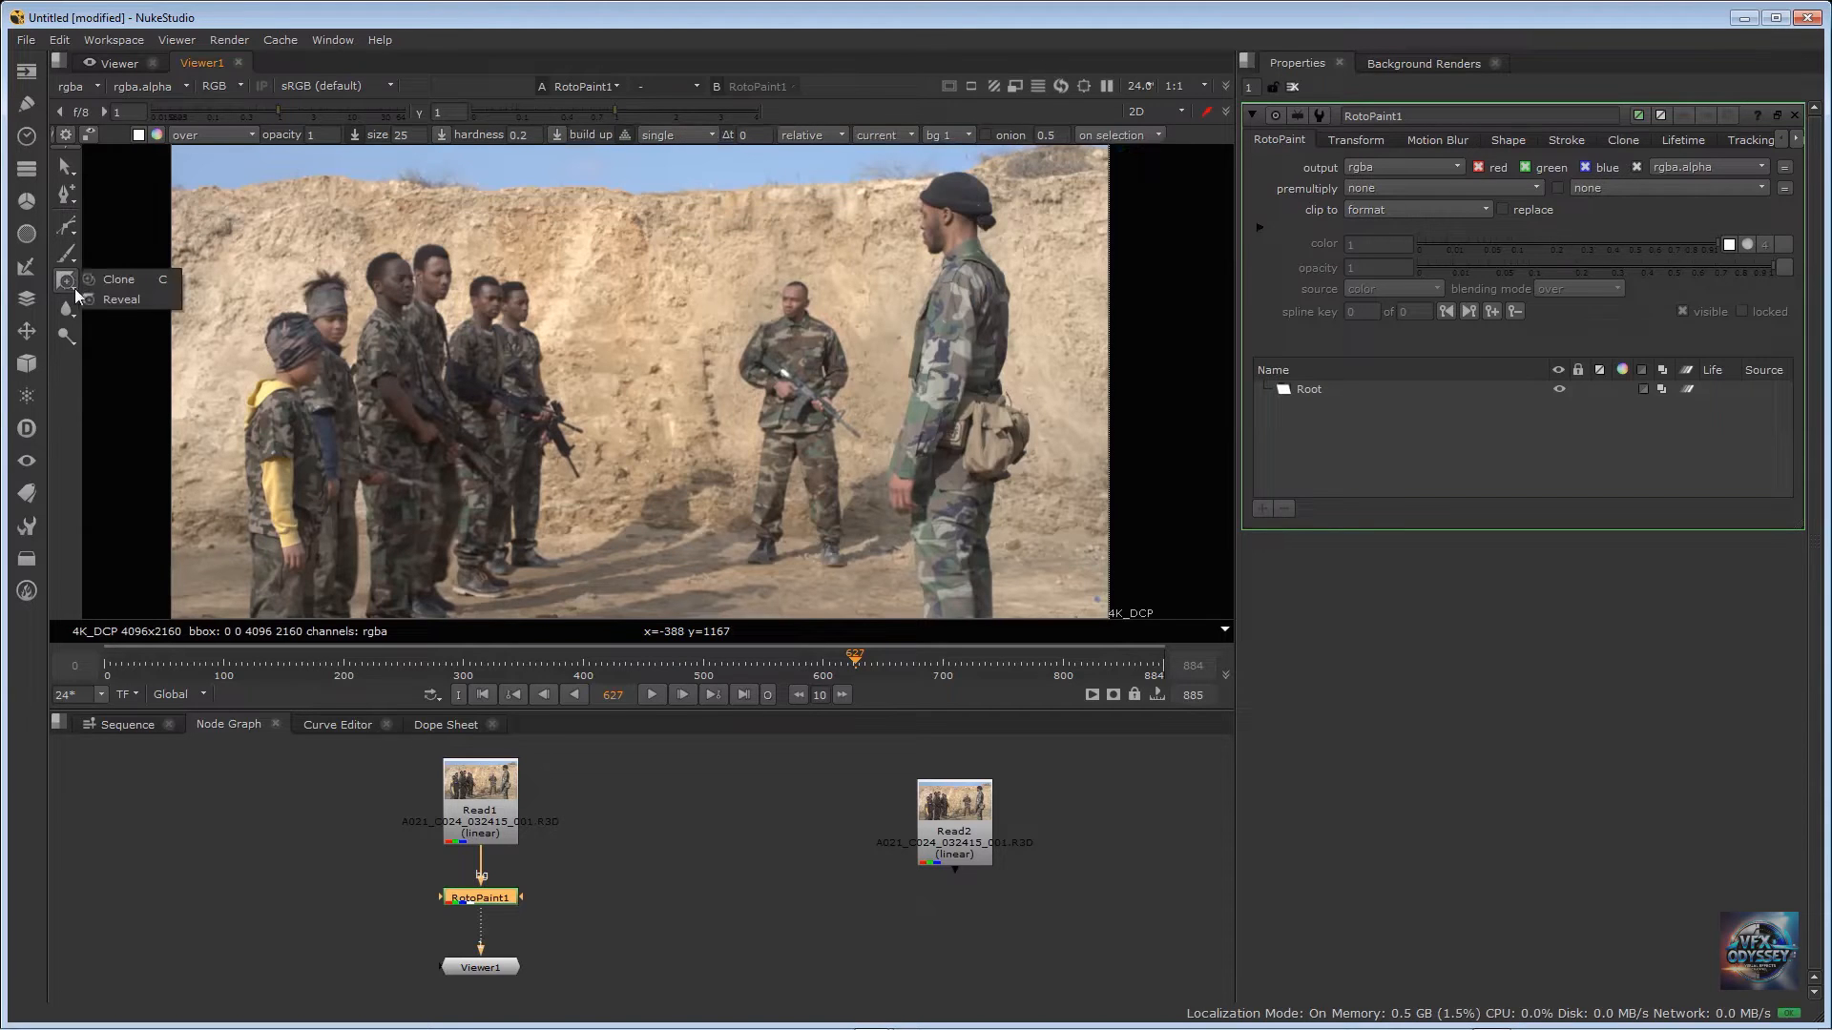
{"action": "left_click", "coordinate": [106, 307]}
{"action": "left_click", "coordinate": [73, 317]}
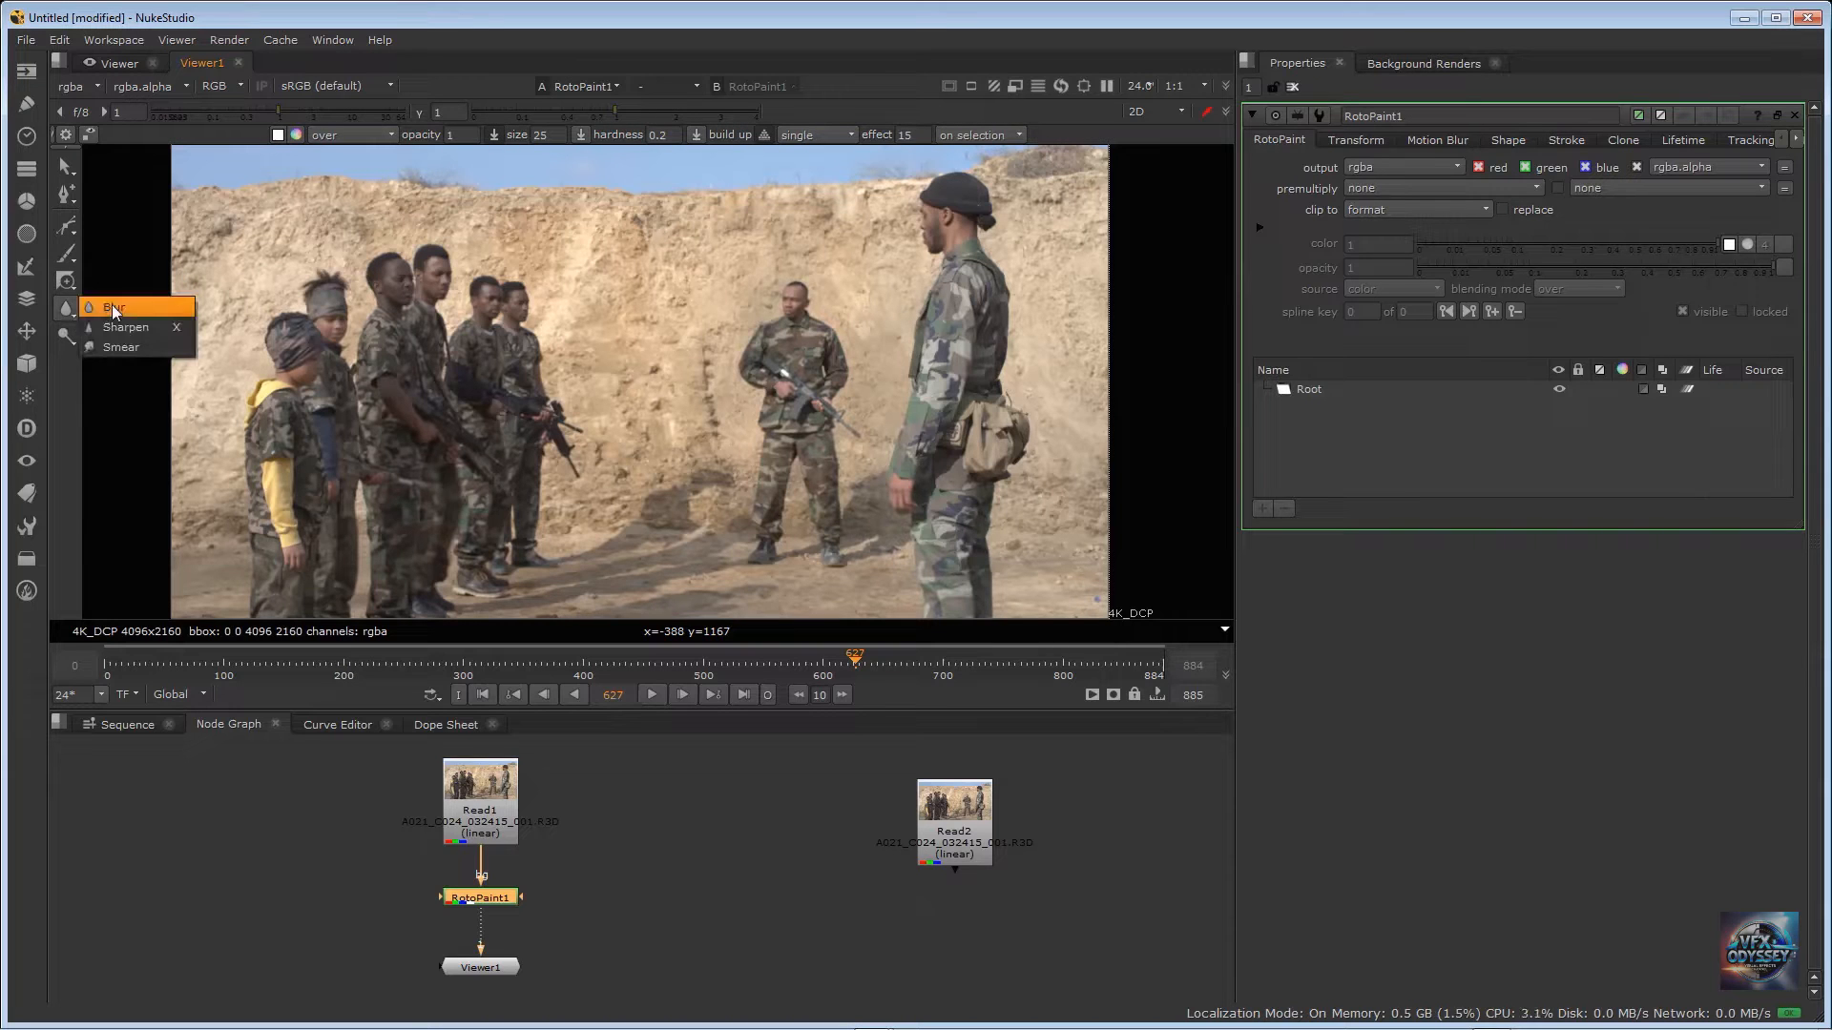
{"action": "left_click", "coordinate": [74, 354]}
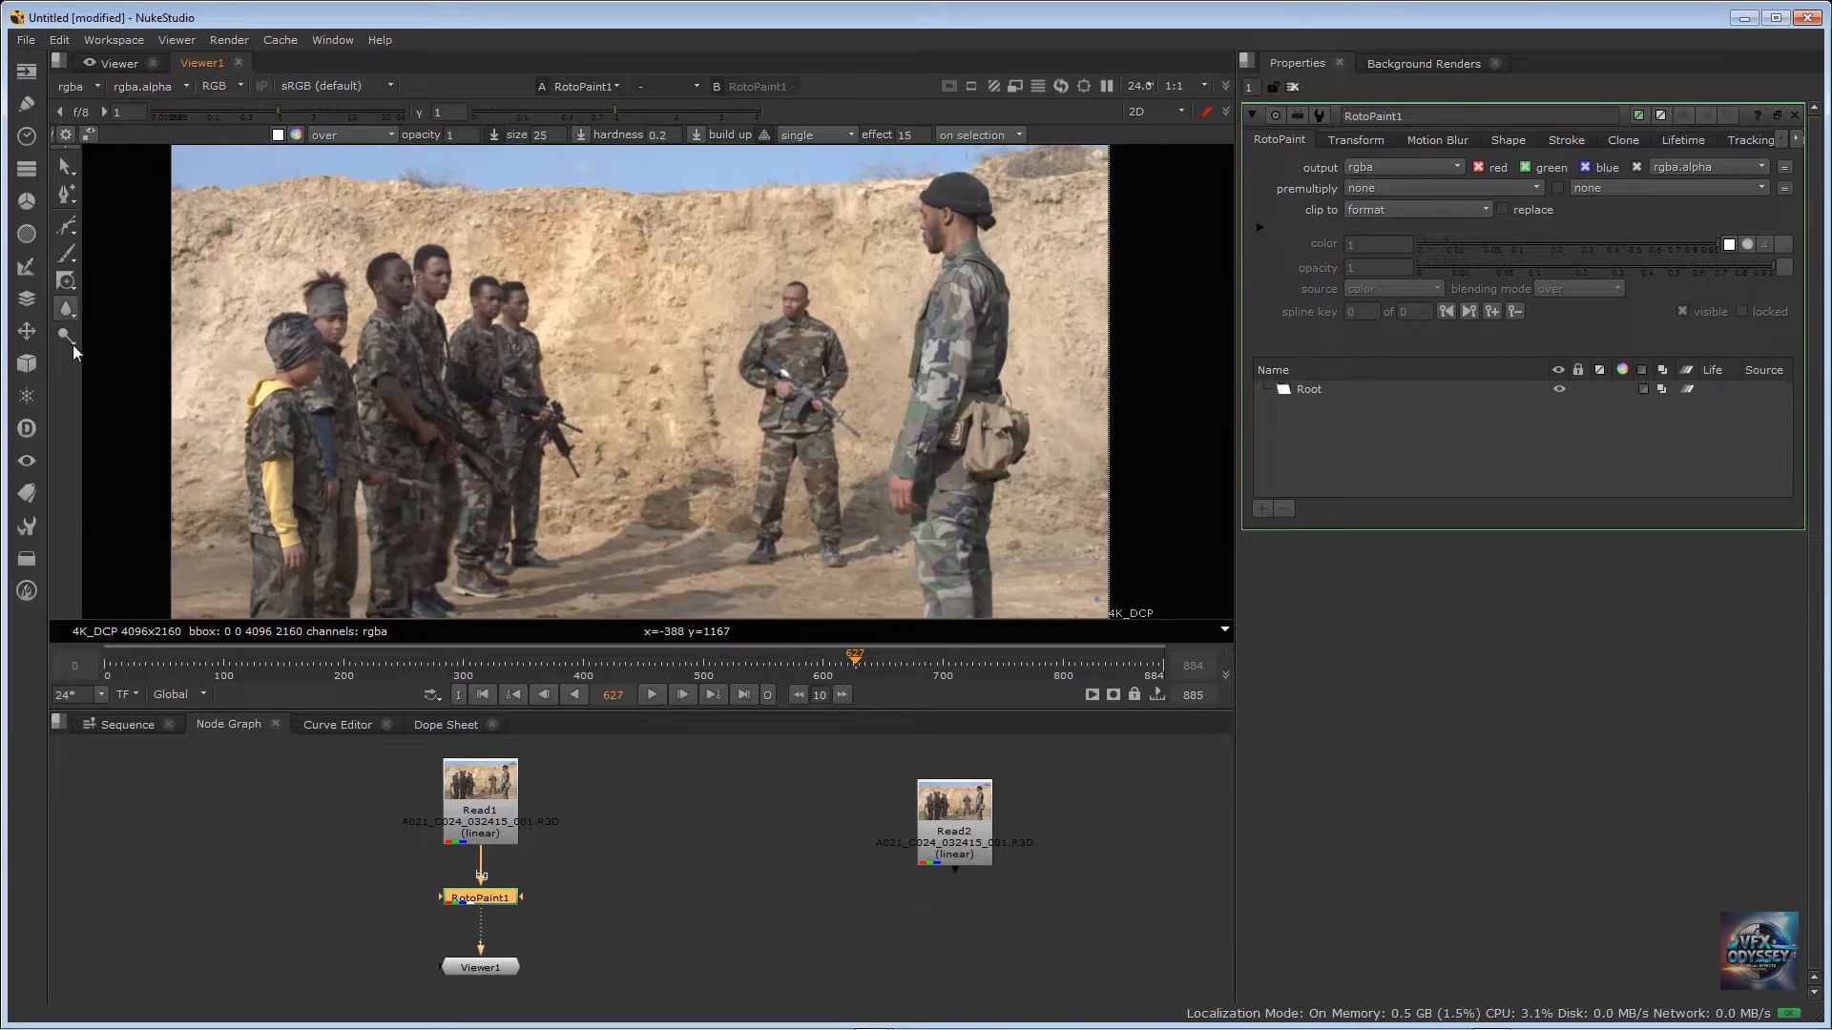
{"action": "left_click", "coordinate": [73, 345]}
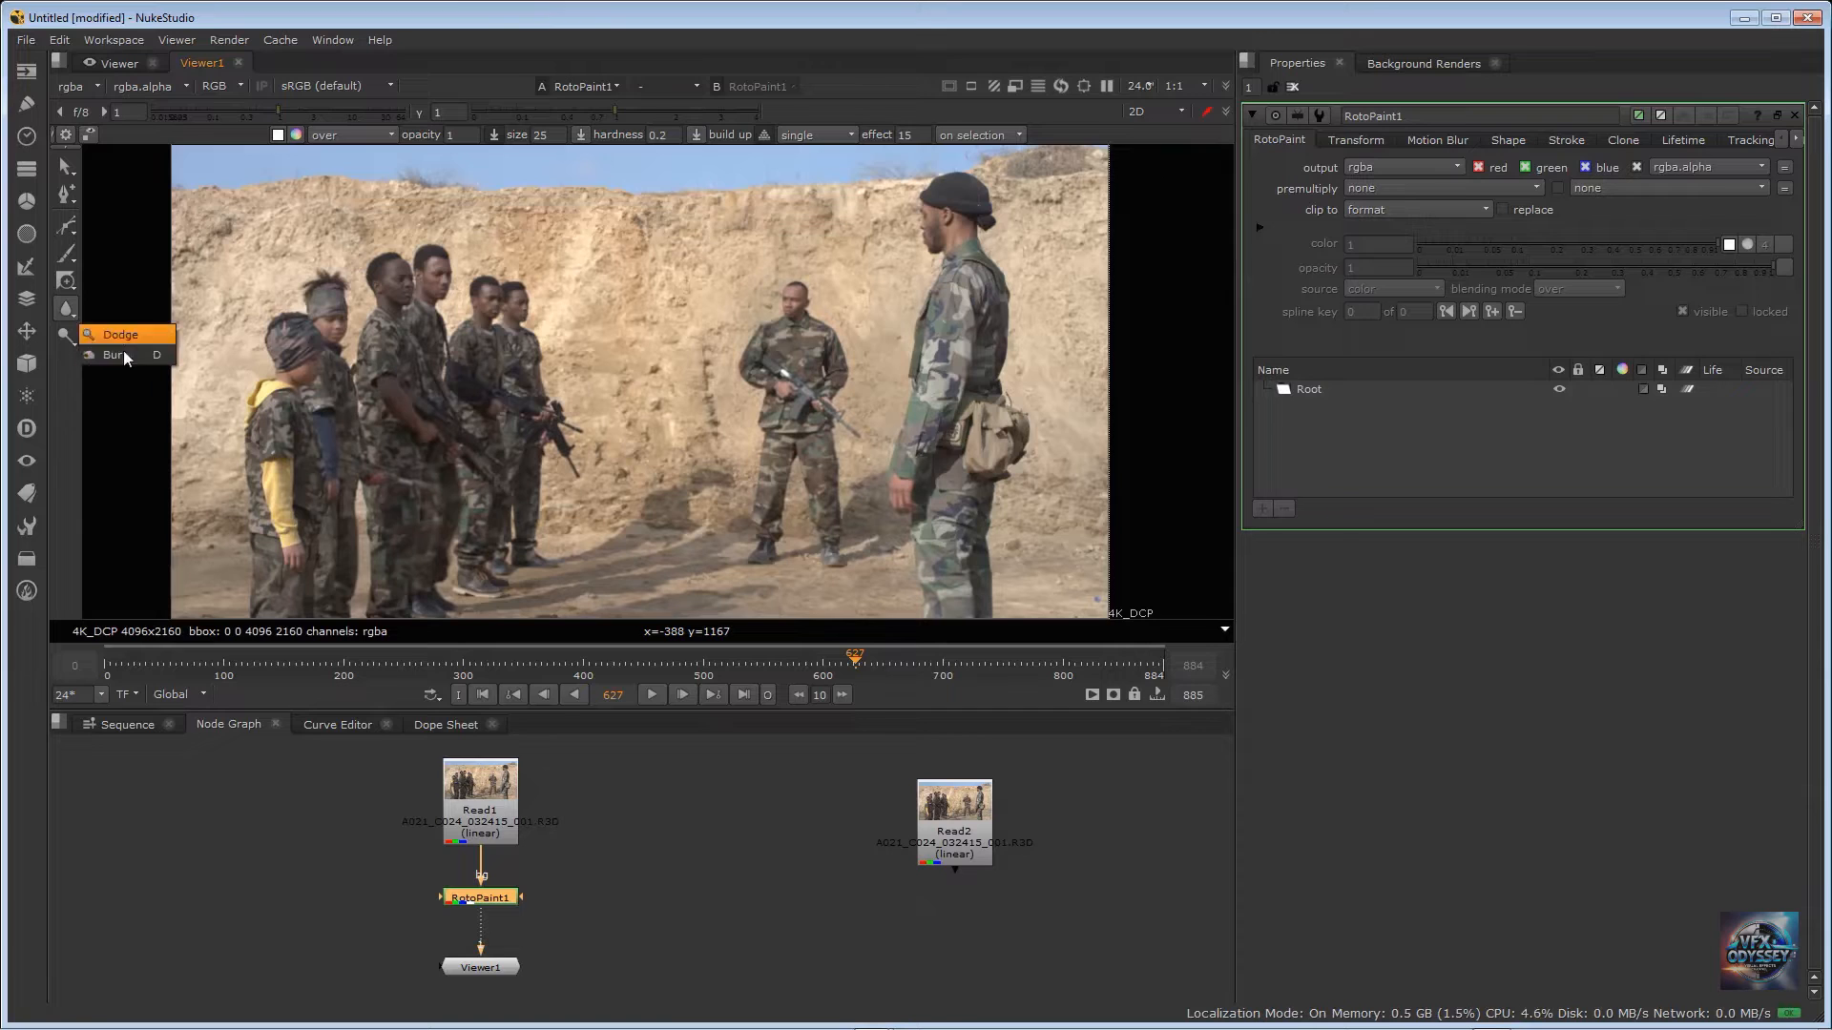
{"action": "left_click", "coordinate": [71, 374]}
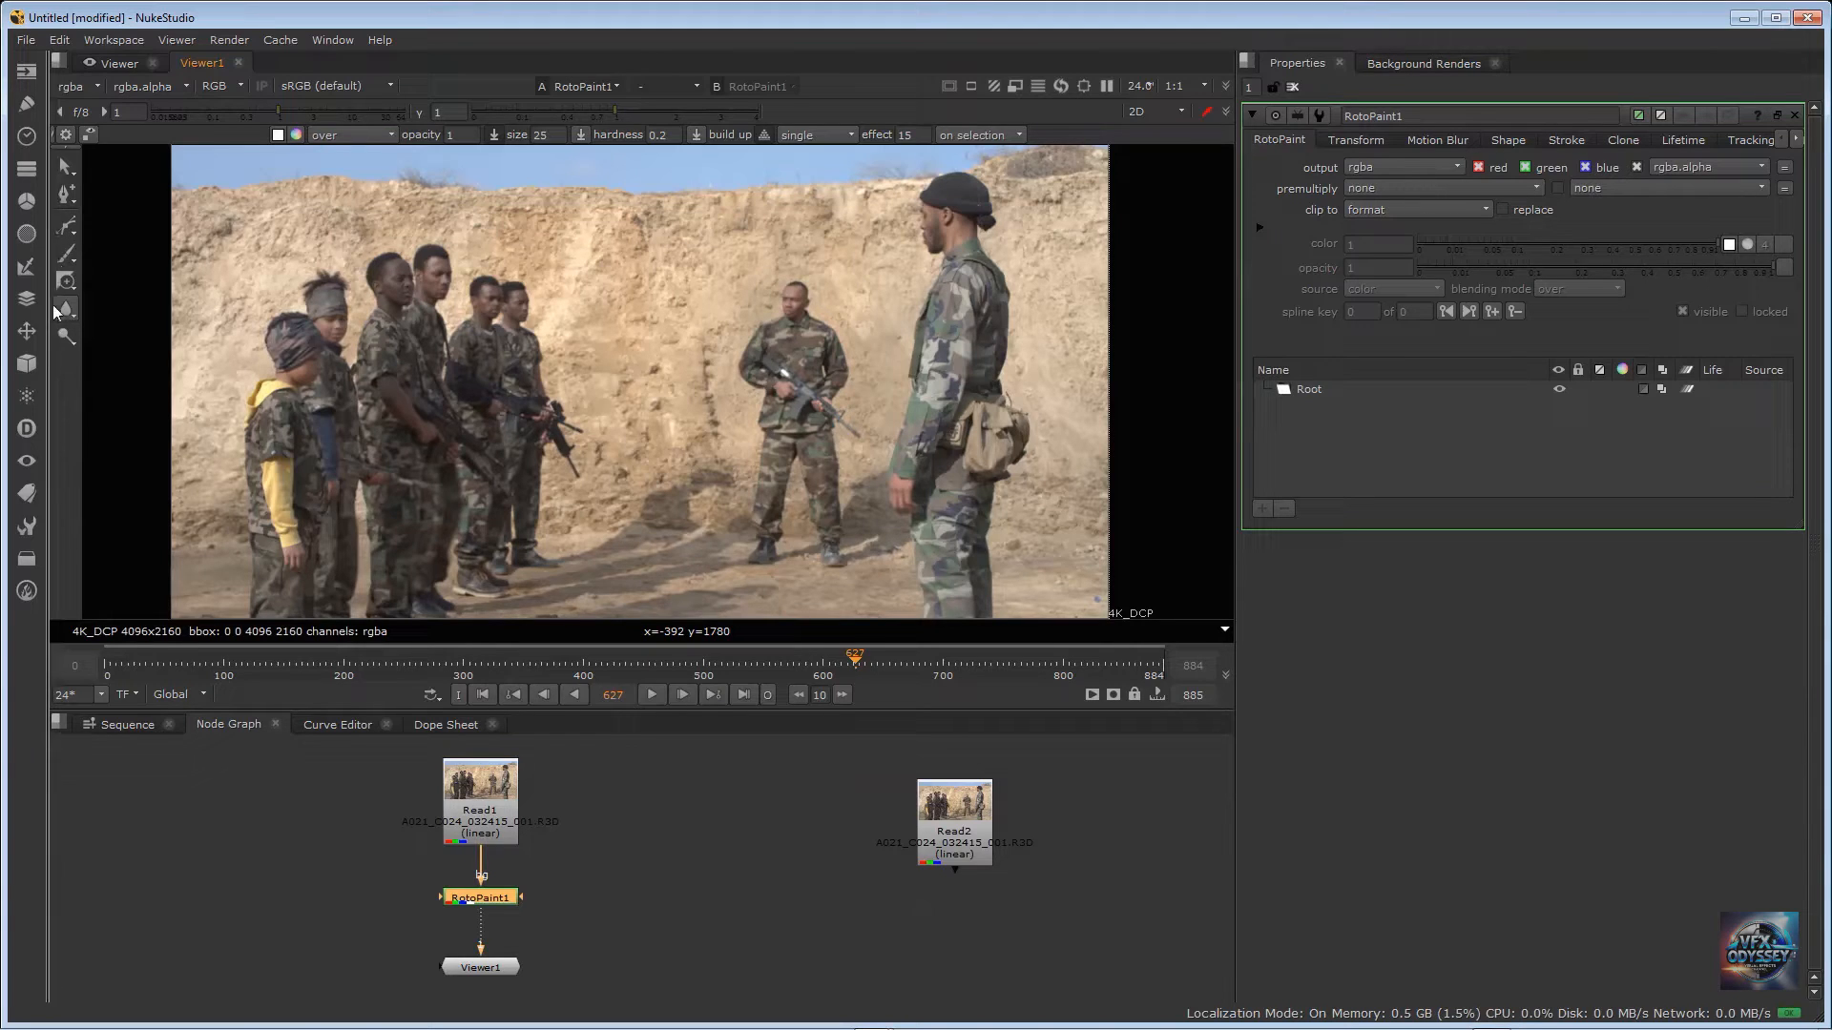
{"action": "left_click", "coordinate": [75, 236]}
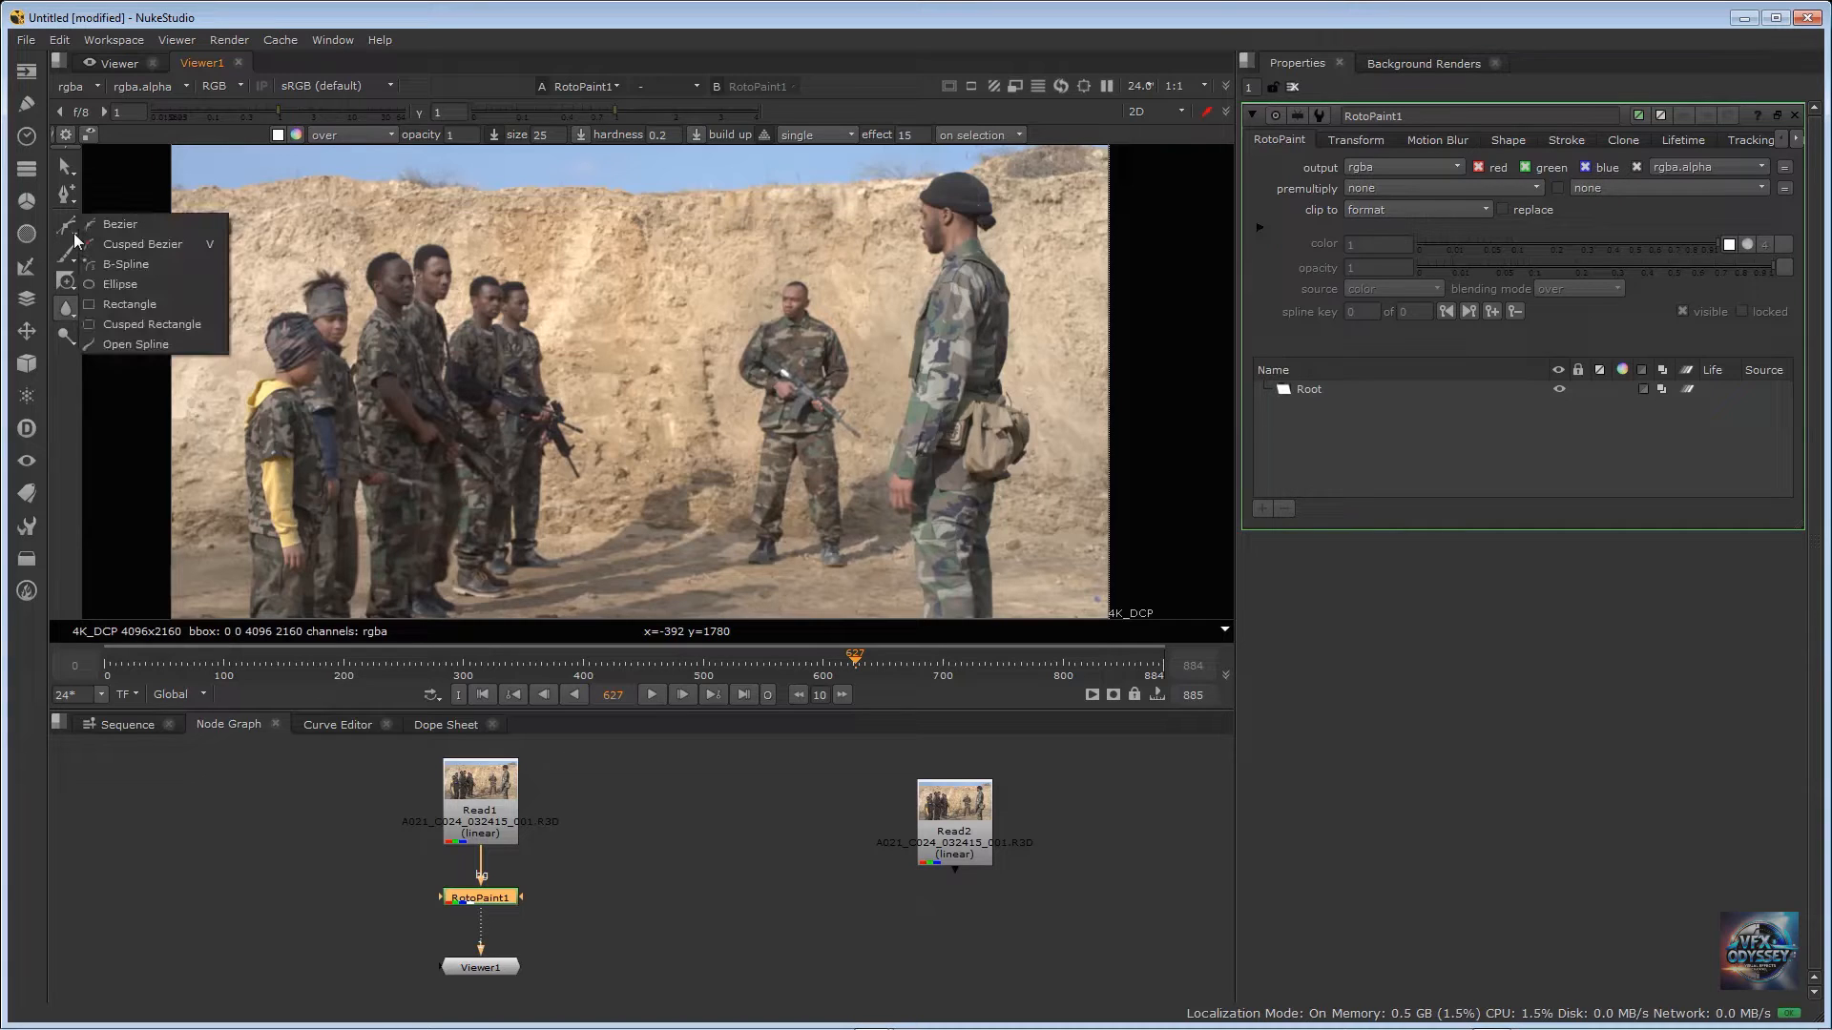
{"action": "left_click", "coordinate": [201, 14]}
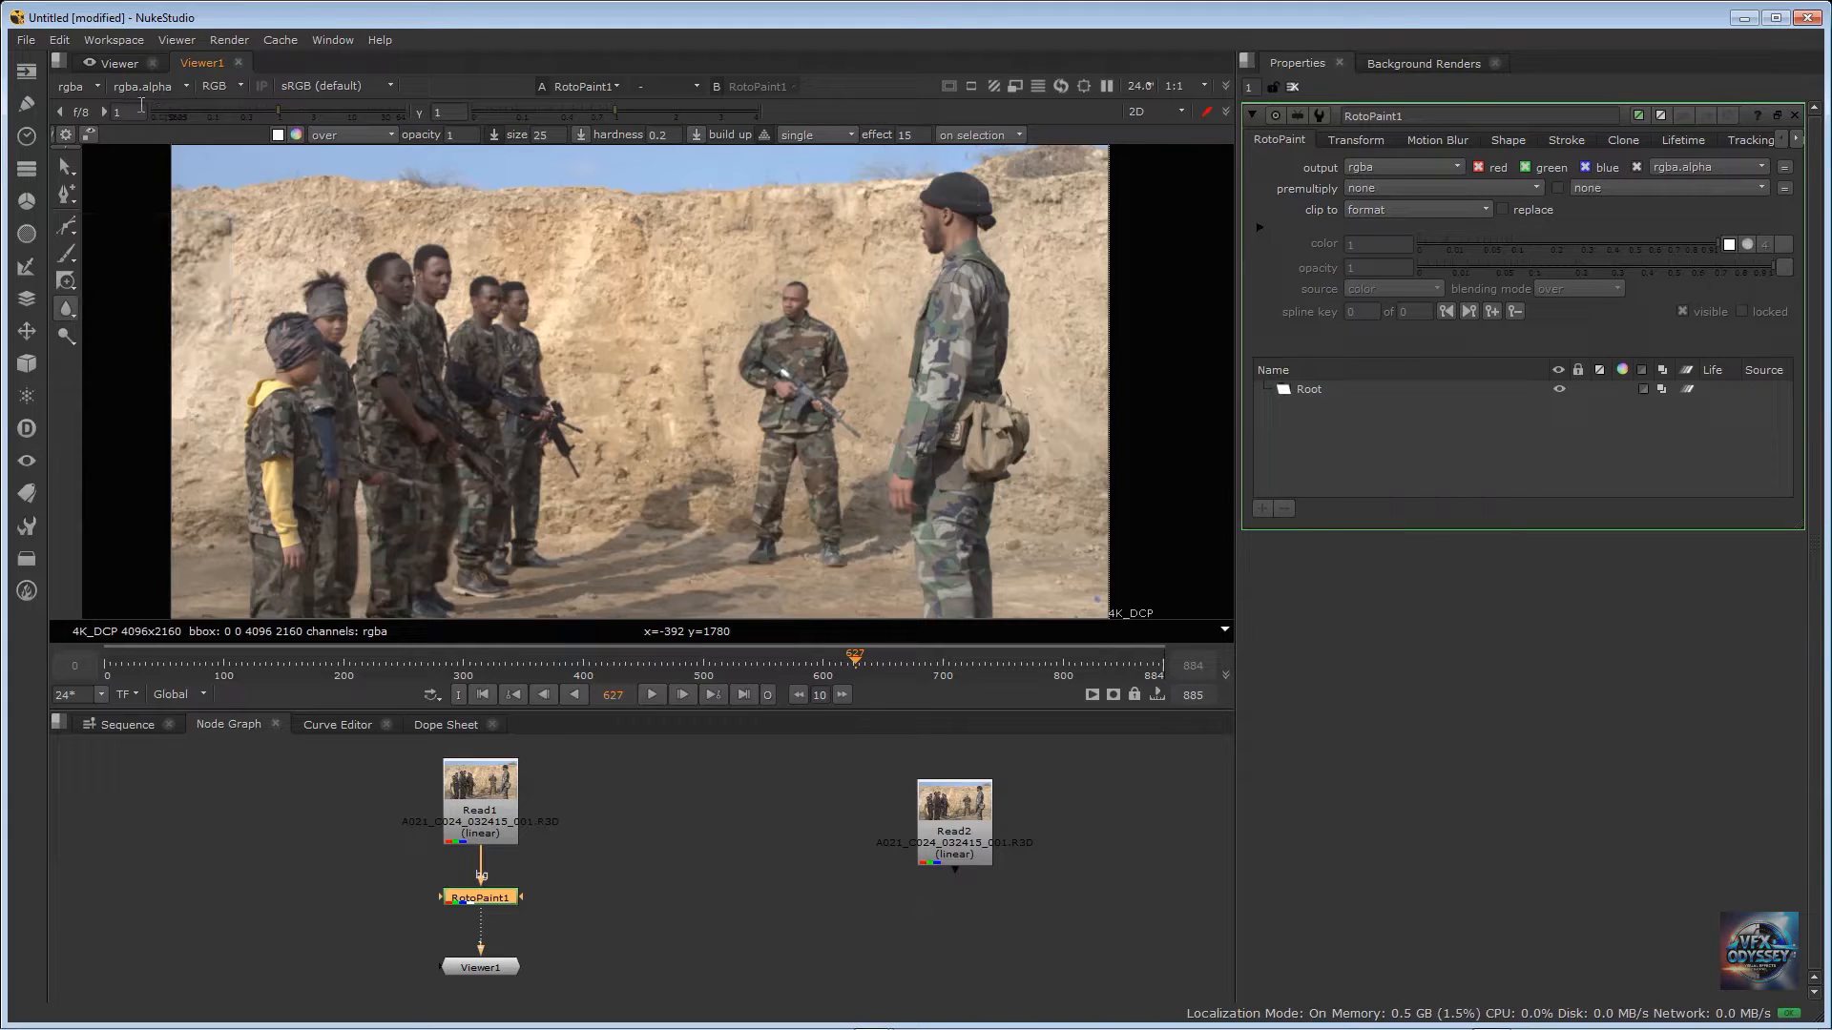
Step: Paint one horizontal white stroke across the grouped soldiers' heads and one vertical stroke down from it using the Brush at size 500
{"action": "left_click", "coordinate": [76, 262]}
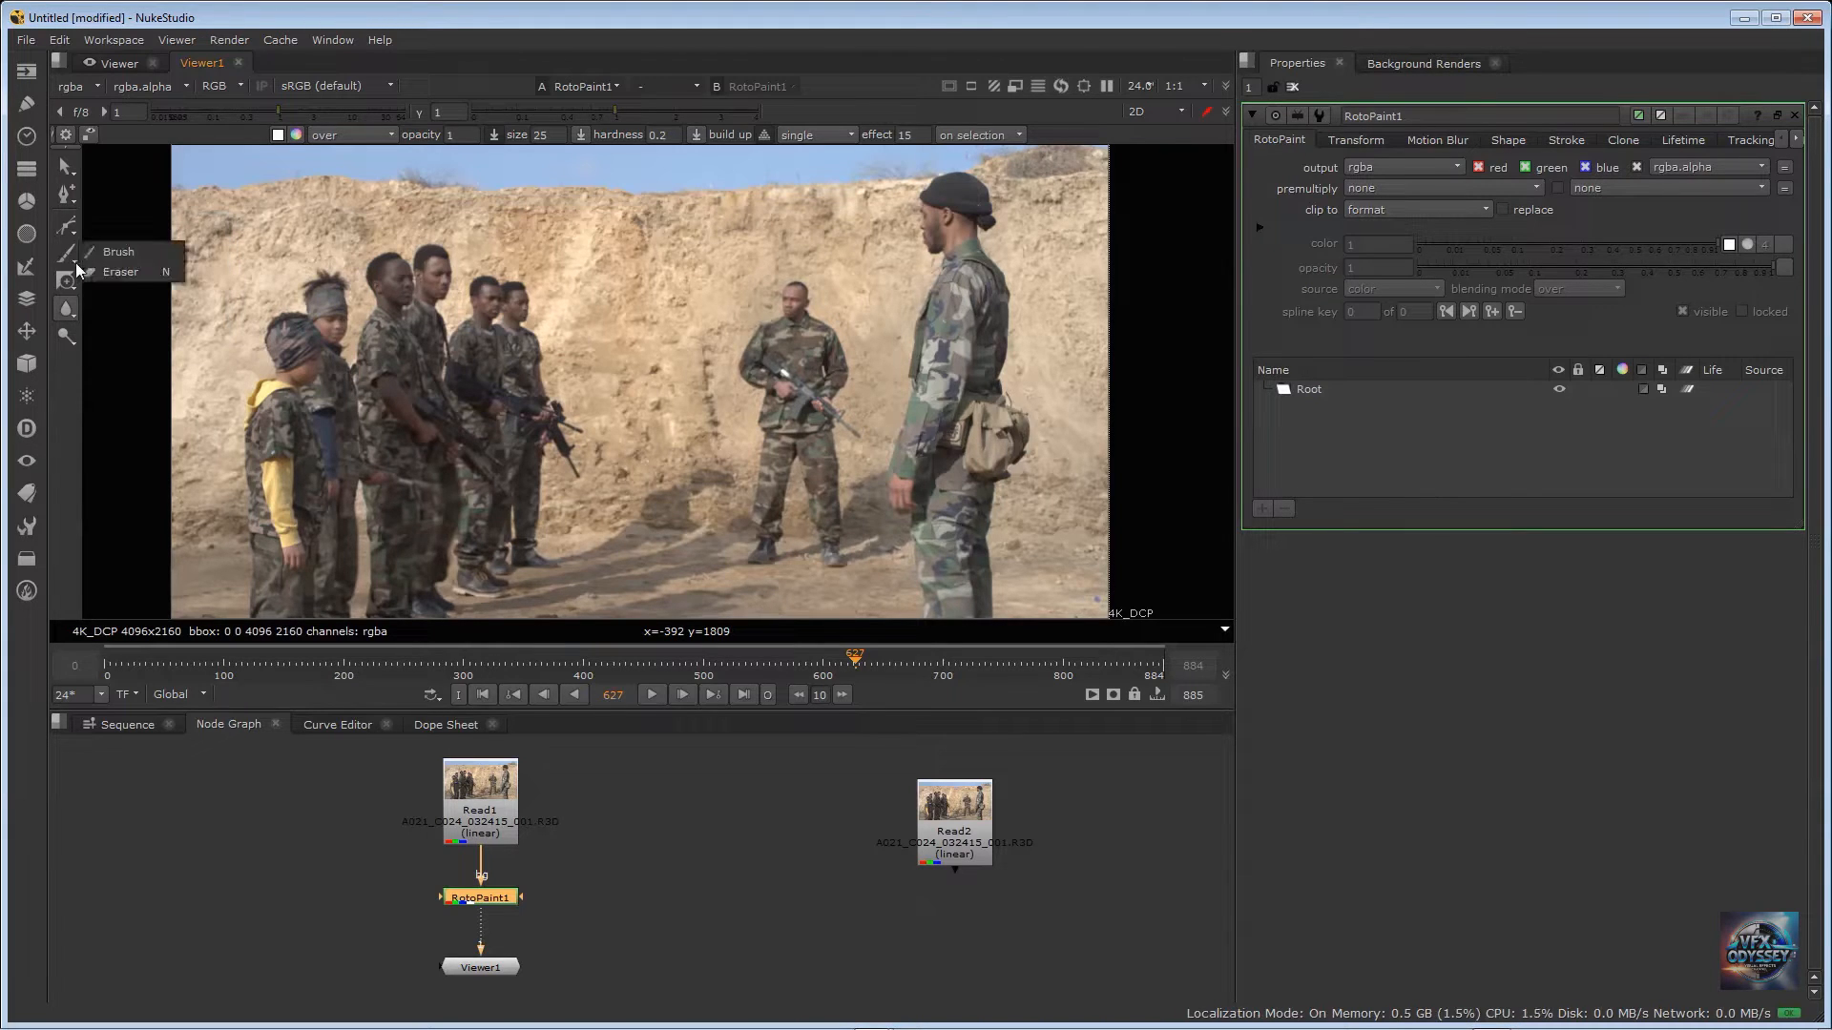
{"action": "left_click", "coordinate": [134, 250]}
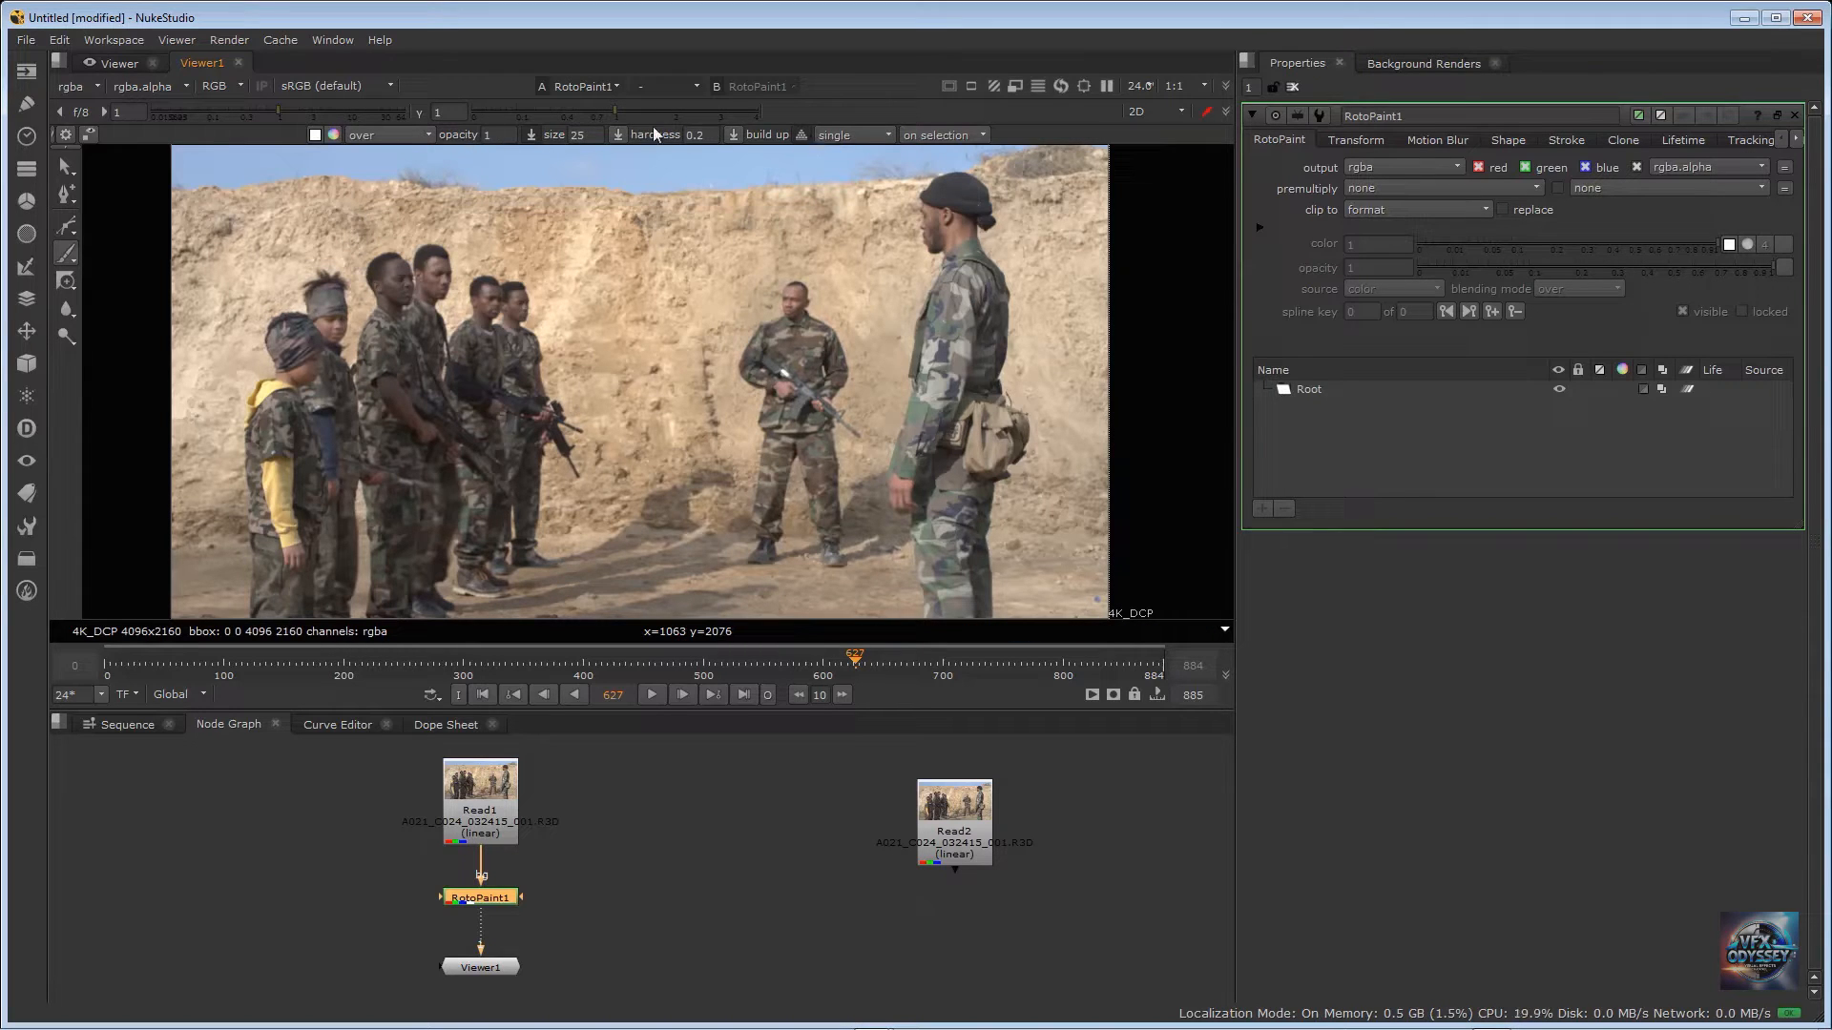
{"action": "double_click", "coordinate": [578, 135]}
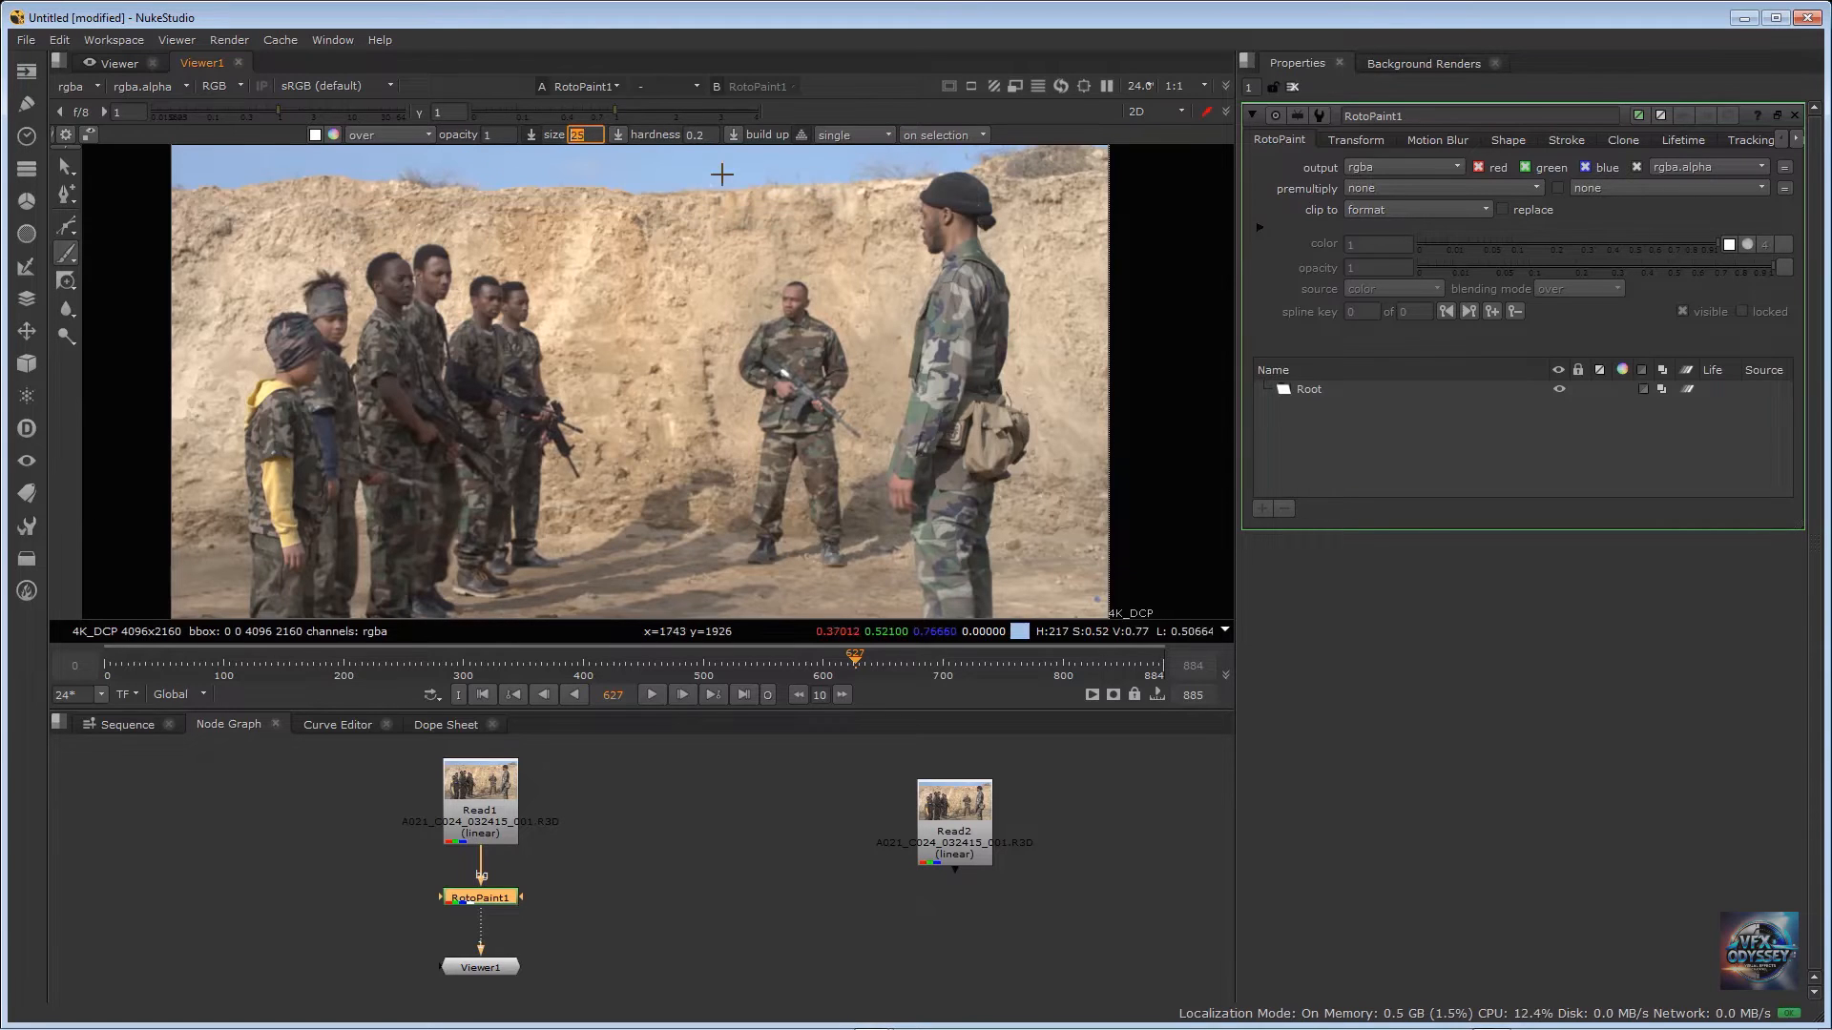
{"action": "type", "text": "500"}
{"action": "key", "text": "Return"}
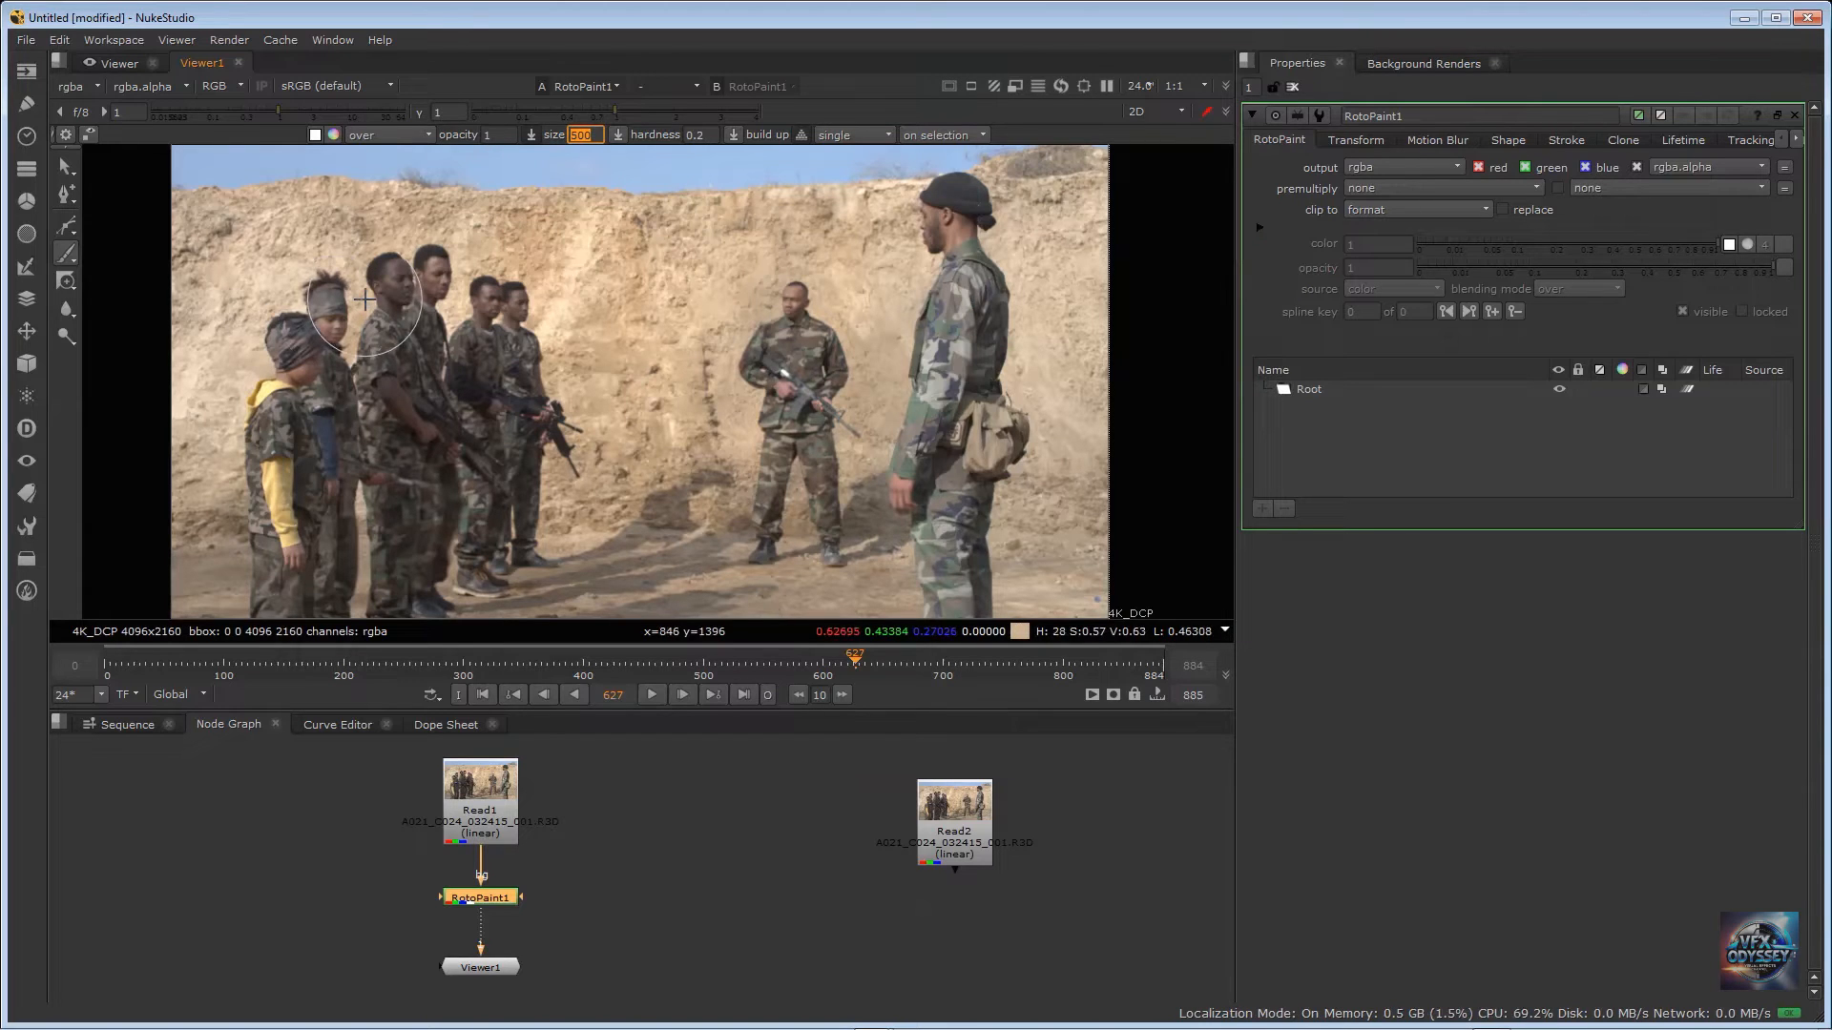
{"action": "mouse_move", "coordinate": [347, 318]}
{"action": "left_mouse_down"}
{"action": "mouse_move", "coordinate": [315, 326]}
{"action": "mouse_move", "coordinate": [477, 295]}
{"action": "mouse_move", "coordinate": [534, 338]}
{"action": "left_mouse_up"}
{"action": "mouse_move", "coordinate": [413, 325]}
{"action": "left_mouse_down"}
{"action": "mouse_move", "coordinate": [381, 372]}
{"action": "mouse_move", "coordinate": [396, 572]}
{"action": "left_mouse_up"}
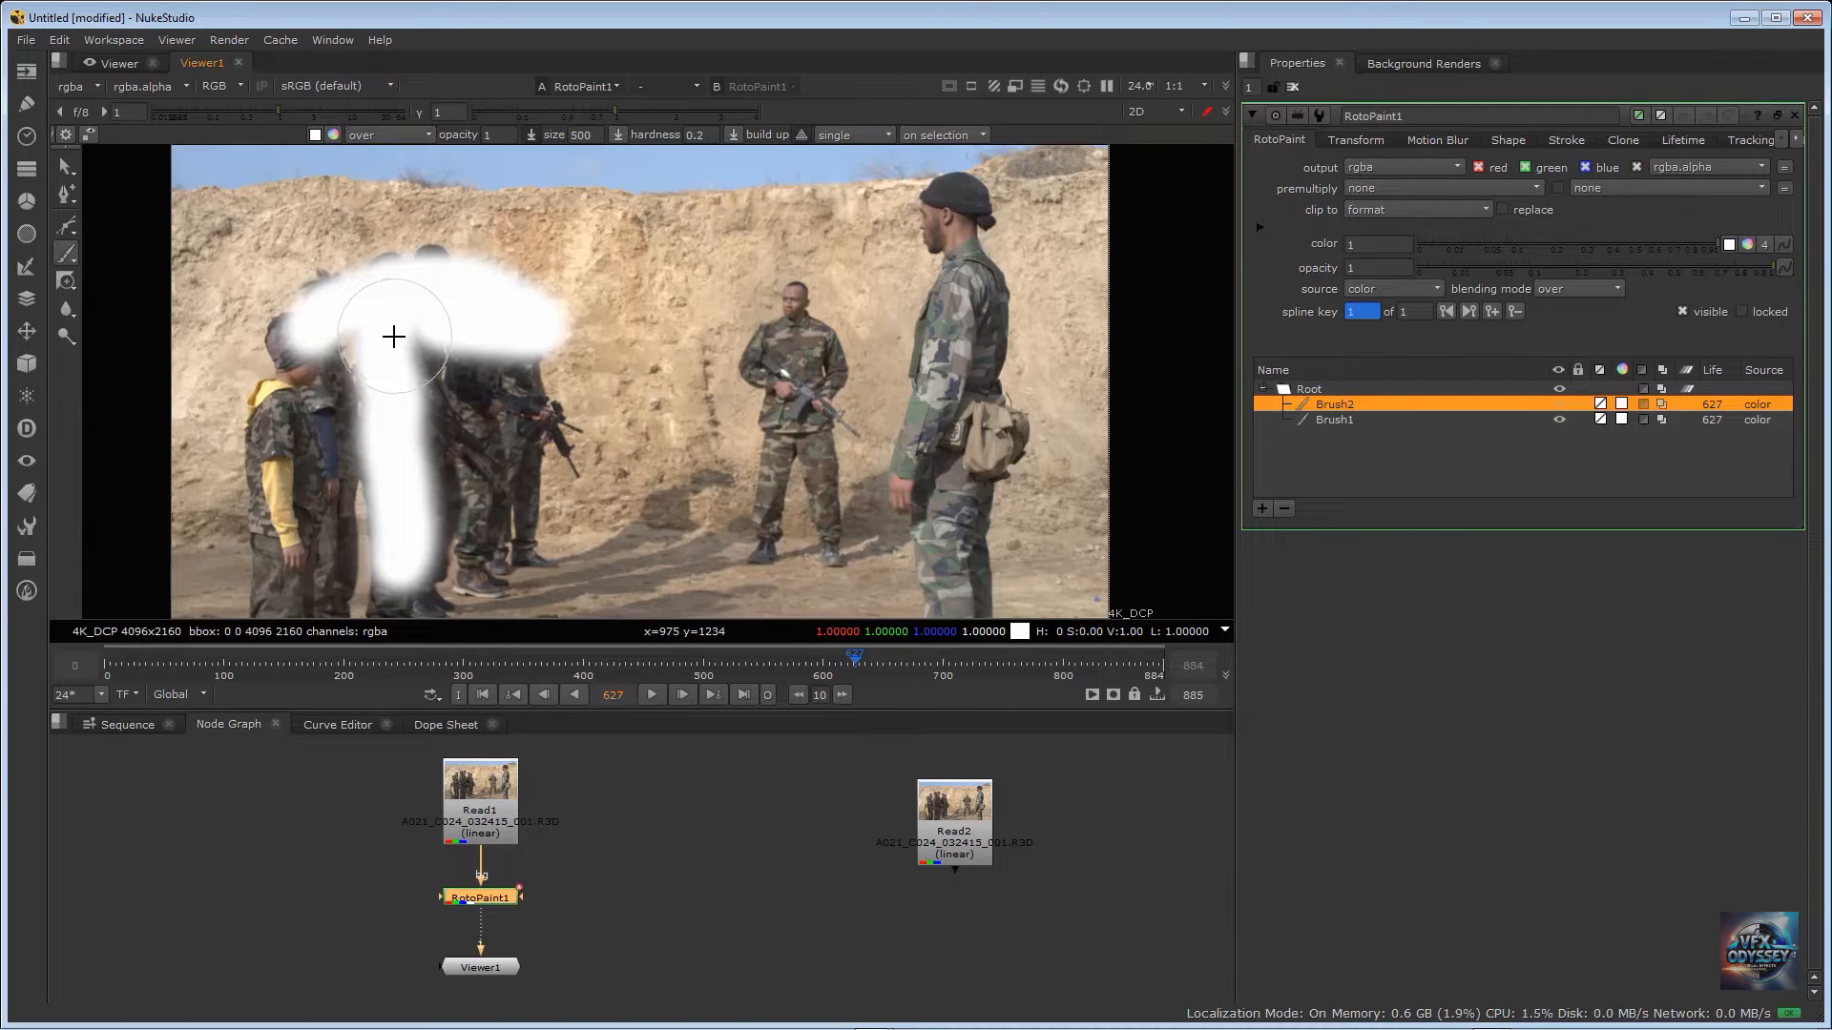
Step: Set the lifetime type of both Brush1 and Brush2 to all frames
{"action": "left_click", "coordinate": [1336, 420]}
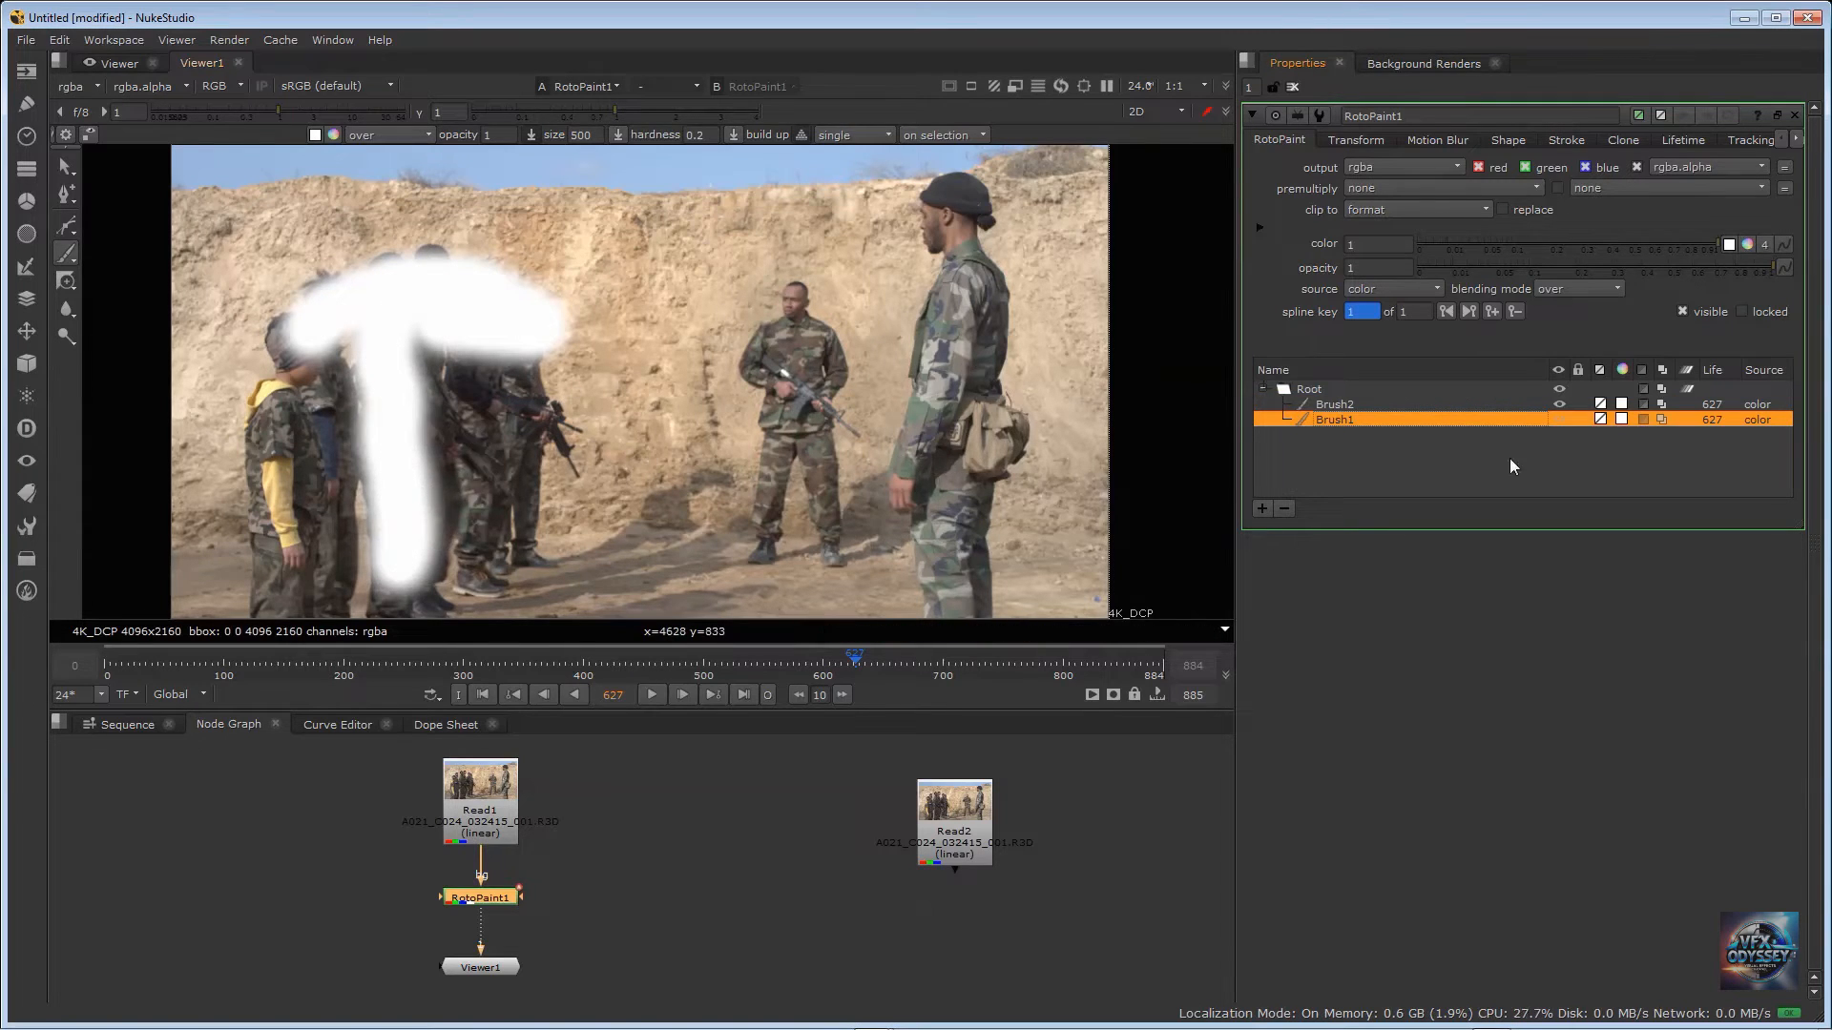
{"action": "left_click", "coordinate": [1338, 404]}
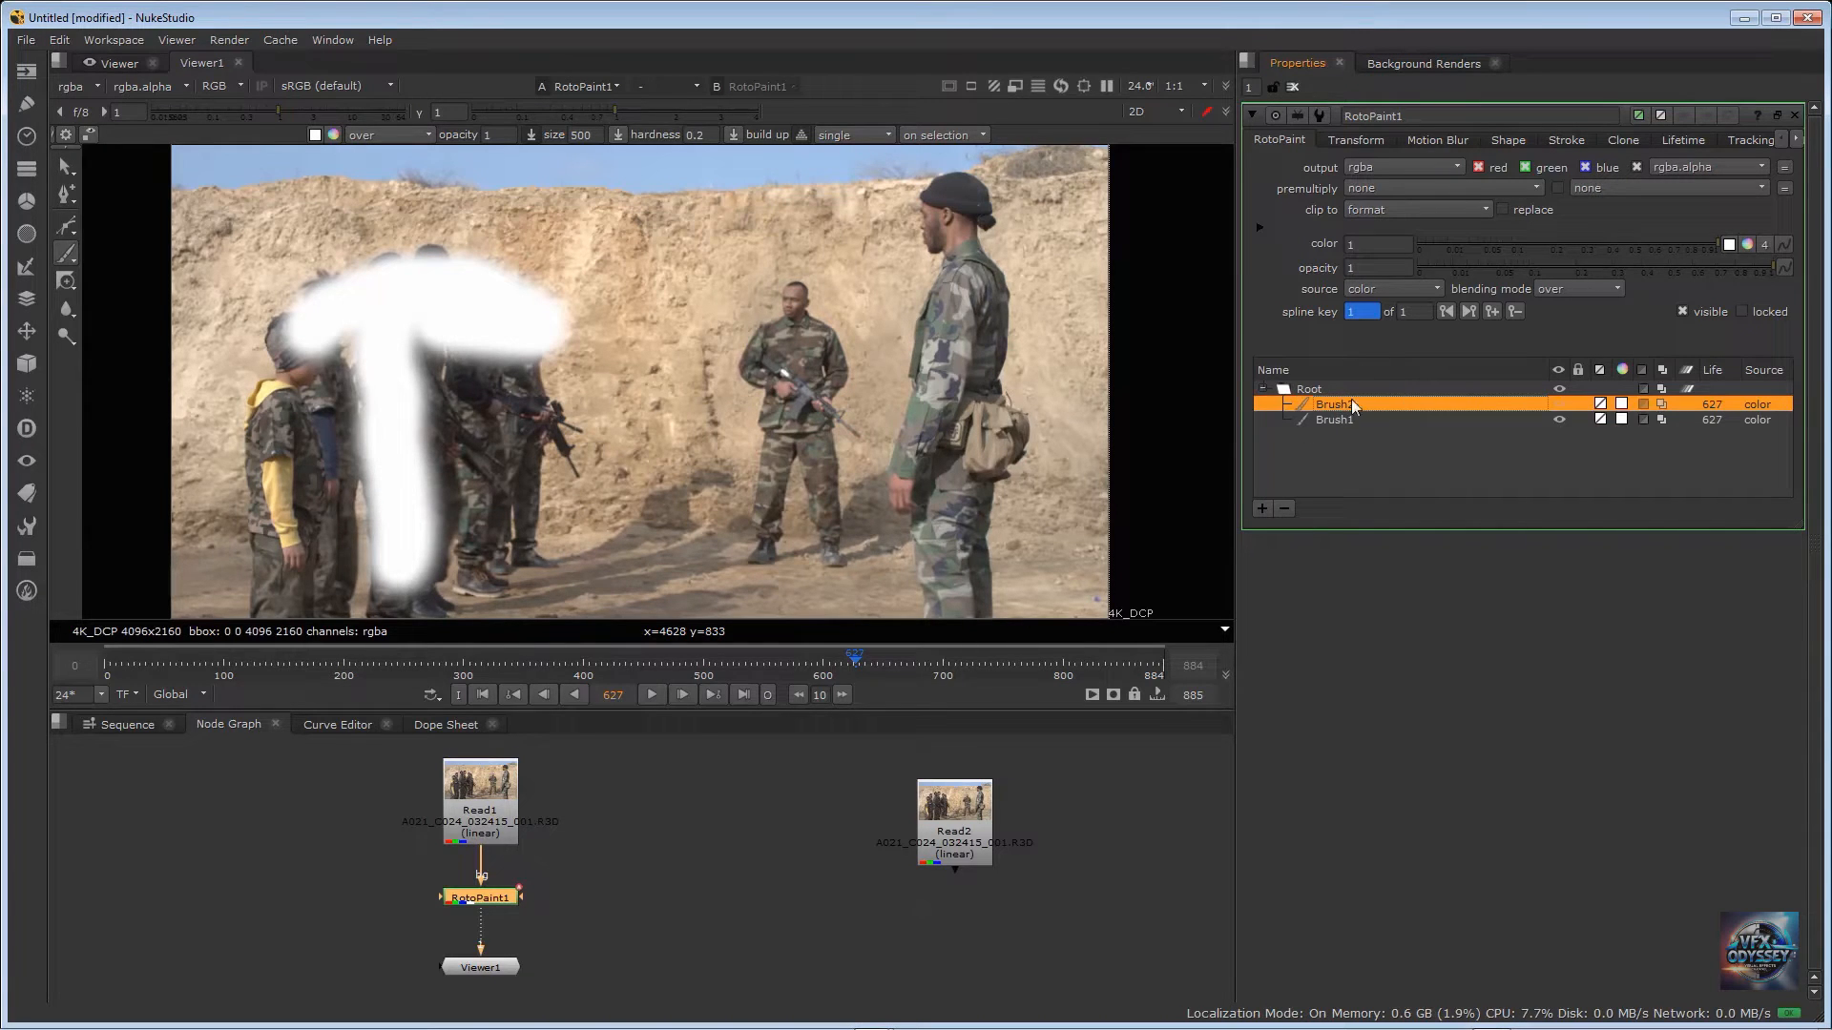
{"action": "left_click", "coordinate": [1337, 420]}
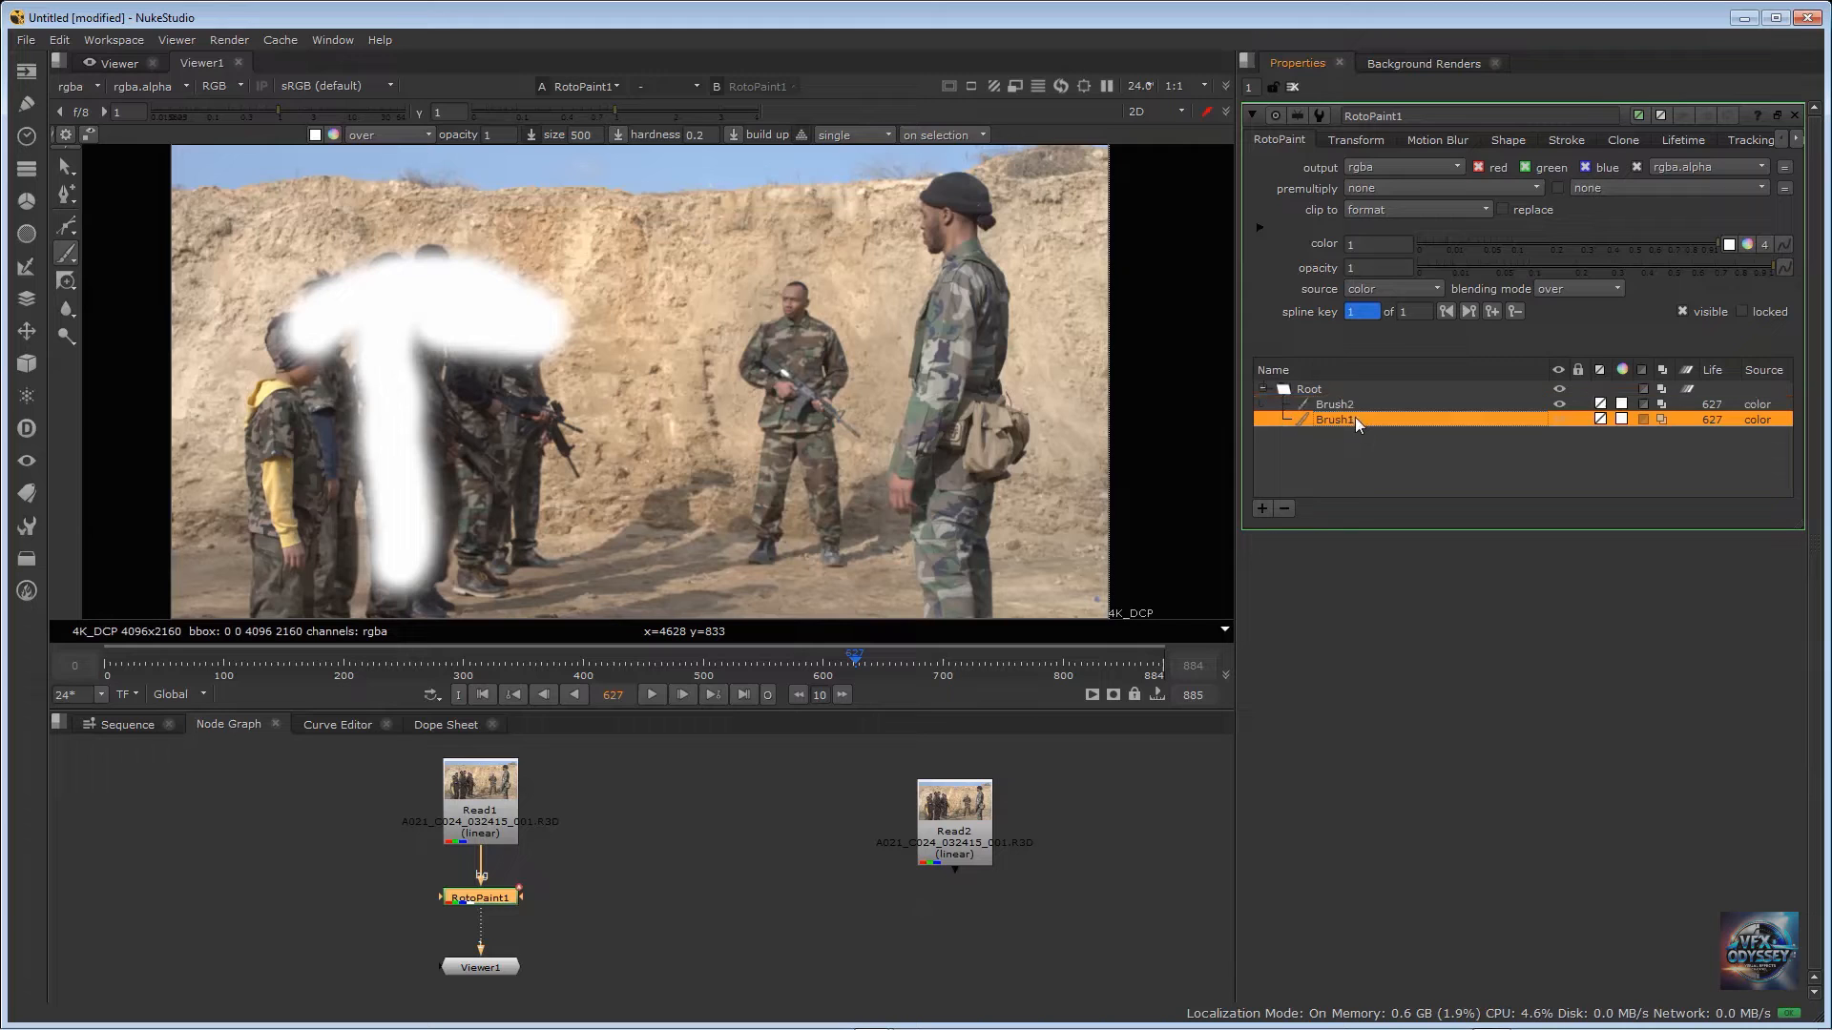
{"action": "left_click", "coordinate": [1682, 141]}
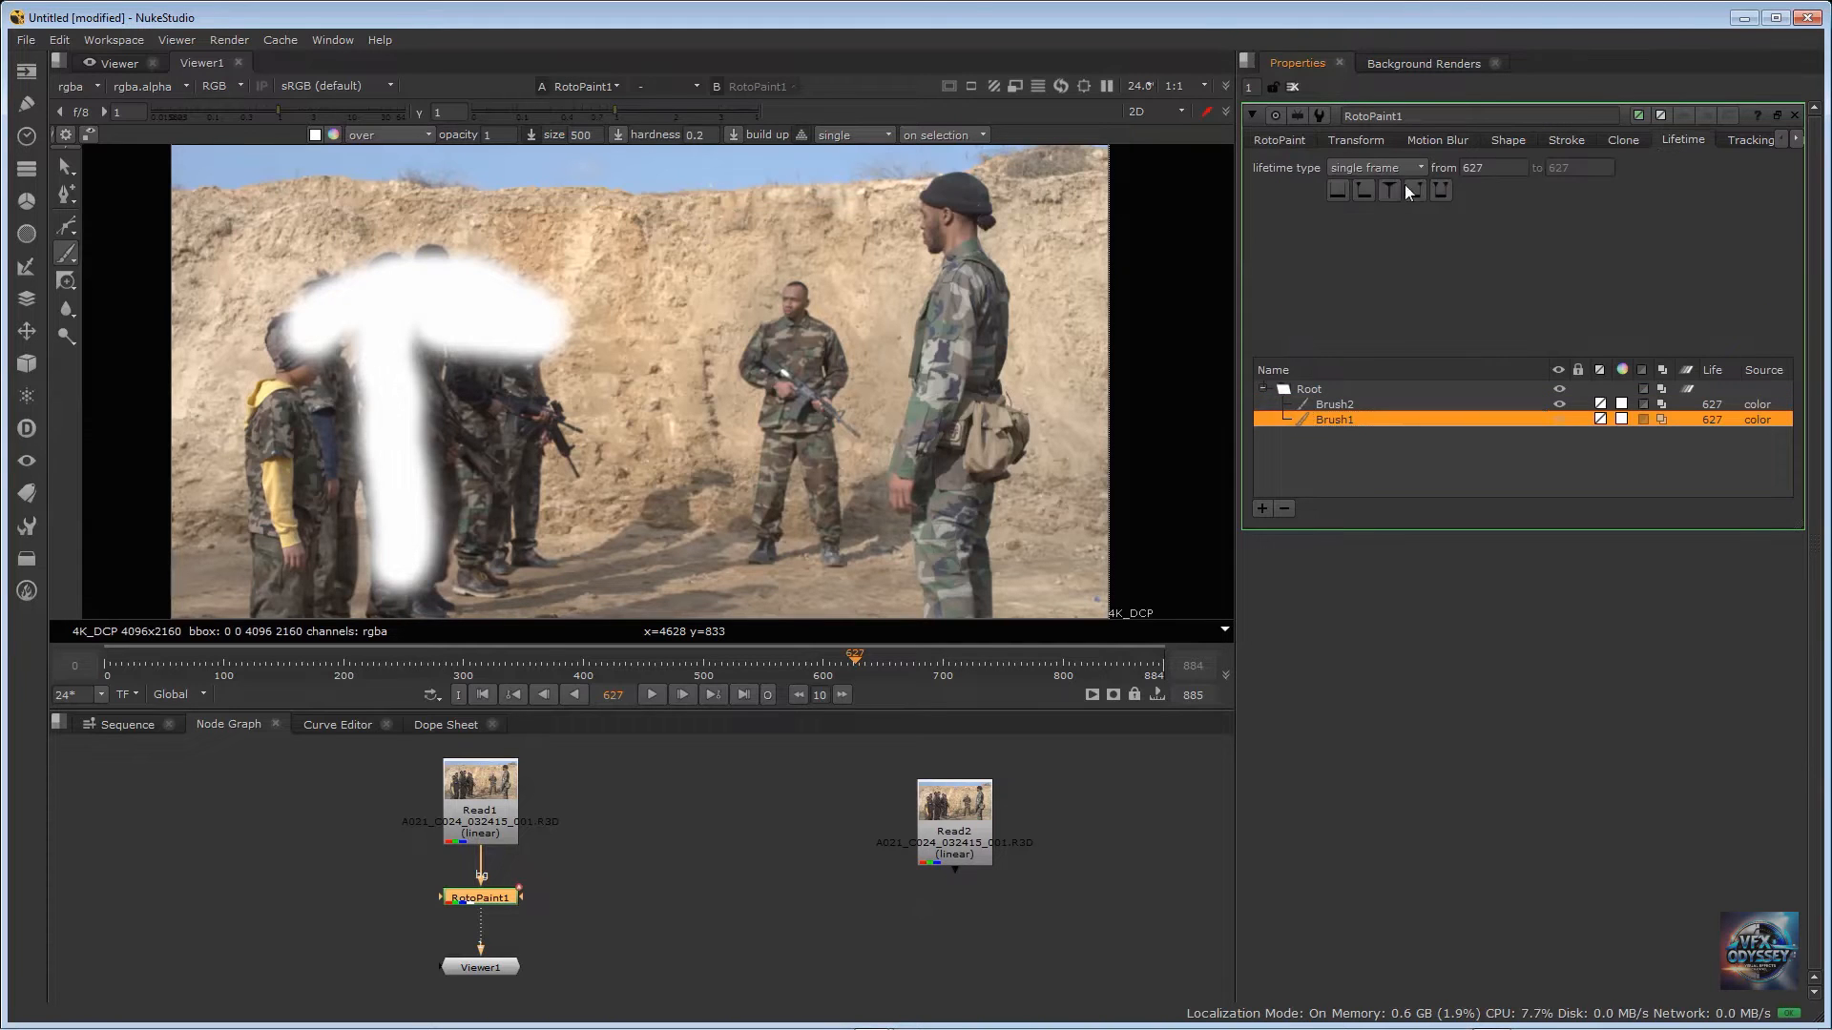
{"action": "left_click", "coordinate": [1364, 167]}
{"action": "left_click", "coordinate": [1385, 135]}
{"action": "left_click", "coordinate": [1334, 404]}
{"action": "left_click", "coordinate": [1377, 165]}
{"action": "left_click", "coordinate": [1382, 135]}
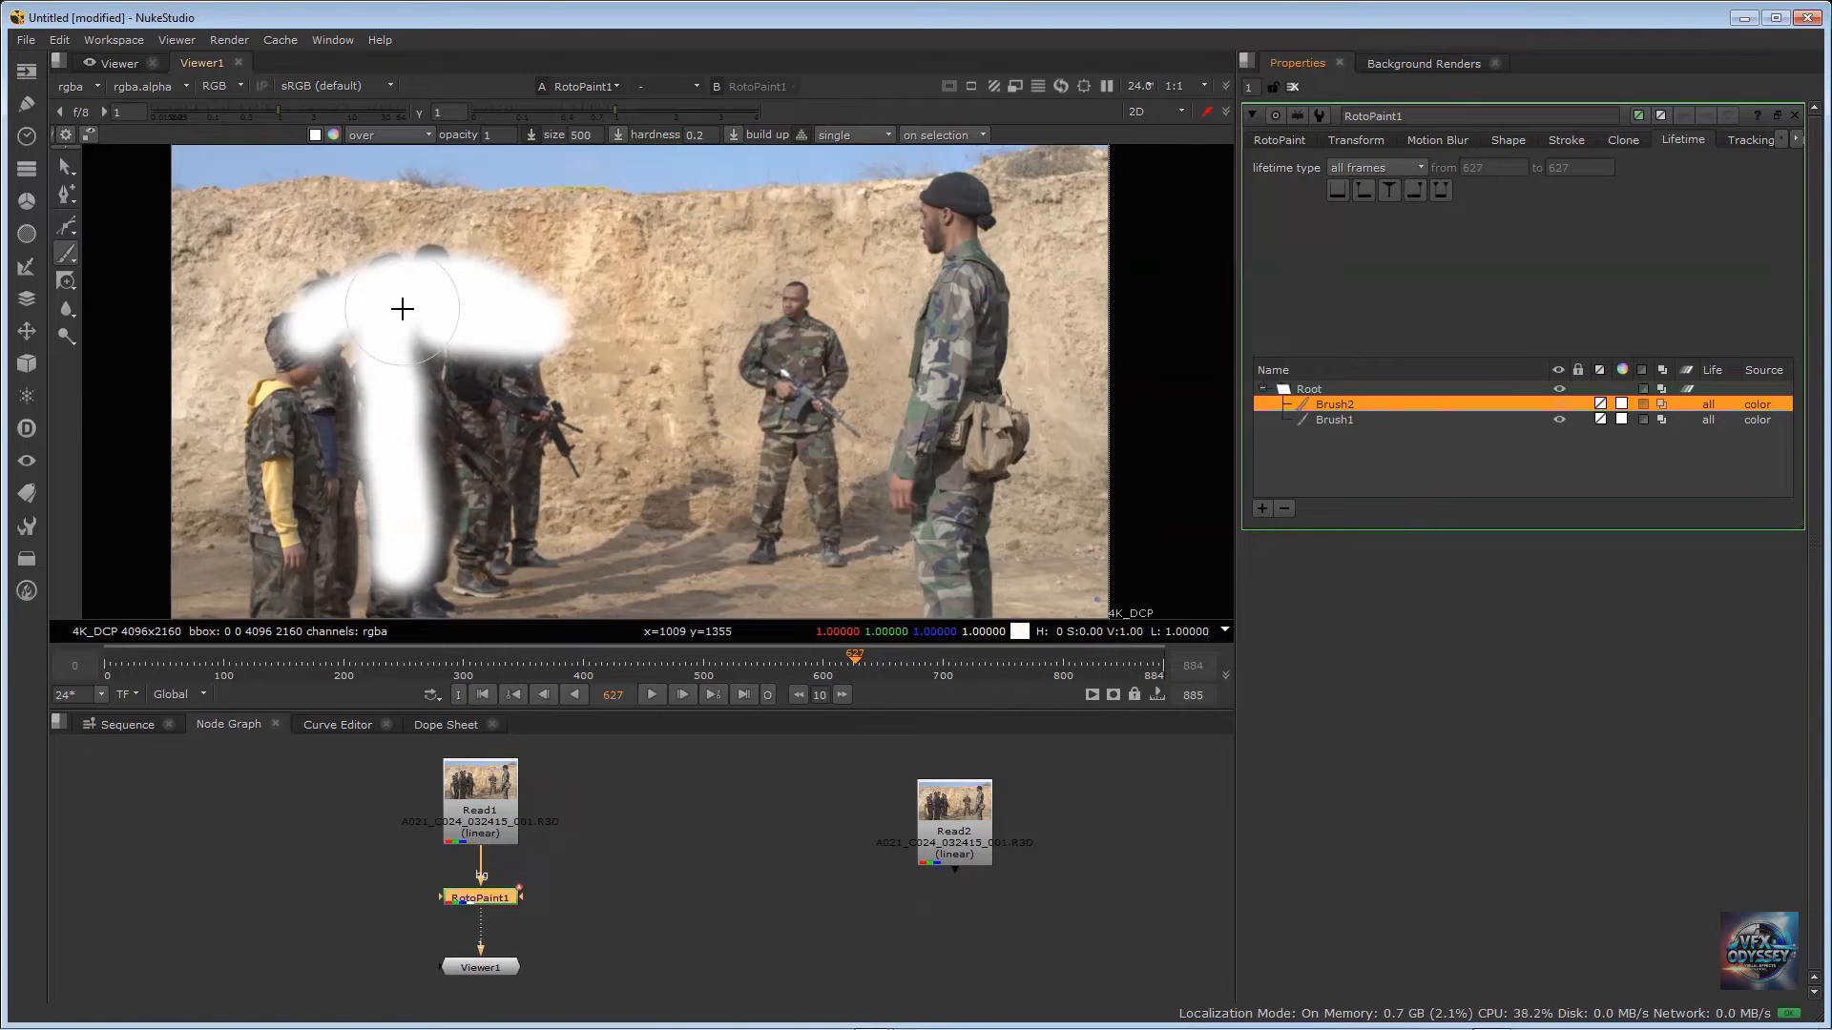
Step: Cover the group of soldiers with one large white brush stroke and set the lifetime of new strokes and of this stroke to all frames
{"action": "mouse_move", "coordinate": [346, 324]}
{"action": "left_mouse_down"}
{"action": "mouse_move", "coordinate": [286, 358]}
{"action": "mouse_move", "coordinate": [276, 573]}
{"action": "mouse_move", "coordinate": [344, 363]}
{"action": "mouse_move", "coordinate": [358, 592]}
{"action": "mouse_move", "coordinate": [486, 572]}
{"action": "mouse_move", "coordinate": [515, 379]}
{"action": "mouse_move", "coordinate": [568, 401]}
{"action": "mouse_move", "coordinate": [572, 449]}
{"action": "mouse_move", "coordinate": [448, 420]}
{"action": "mouse_move", "coordinate": [467, 434]}
{"action": "mouse_move", "coordinate": [425, 286]}
{"action": "mouse_move", "coordinate": [337, 291]}
{"action": "left_mouse_up"}
{"action": "mouse_move", "coordinate": [471, 349]}
{"action": "left_mouse_down"}
{"action": "mouse_move", "coordinate": [367, 486]}
{"action": "mouse_move", "coordinate": [382, 406]}
{"action": "left_mouse_up"}
{"action": "mouse_move", "coordinate": [310, 541]}
{"action": "left_mouse_down"}
{"action": "mouse_move", "coordinate": [324, 592]}
{"action": "mouse_move", "coordinate": [516, 534]}
{"action": "mouse_move", "coordinate": [525, 405]}
{"action": "mouse_move", "coordinate": [449, 583]}
{"action": "mouse_move", "coordinate": [421, 347]}
{"action": "left_mouse_up"}
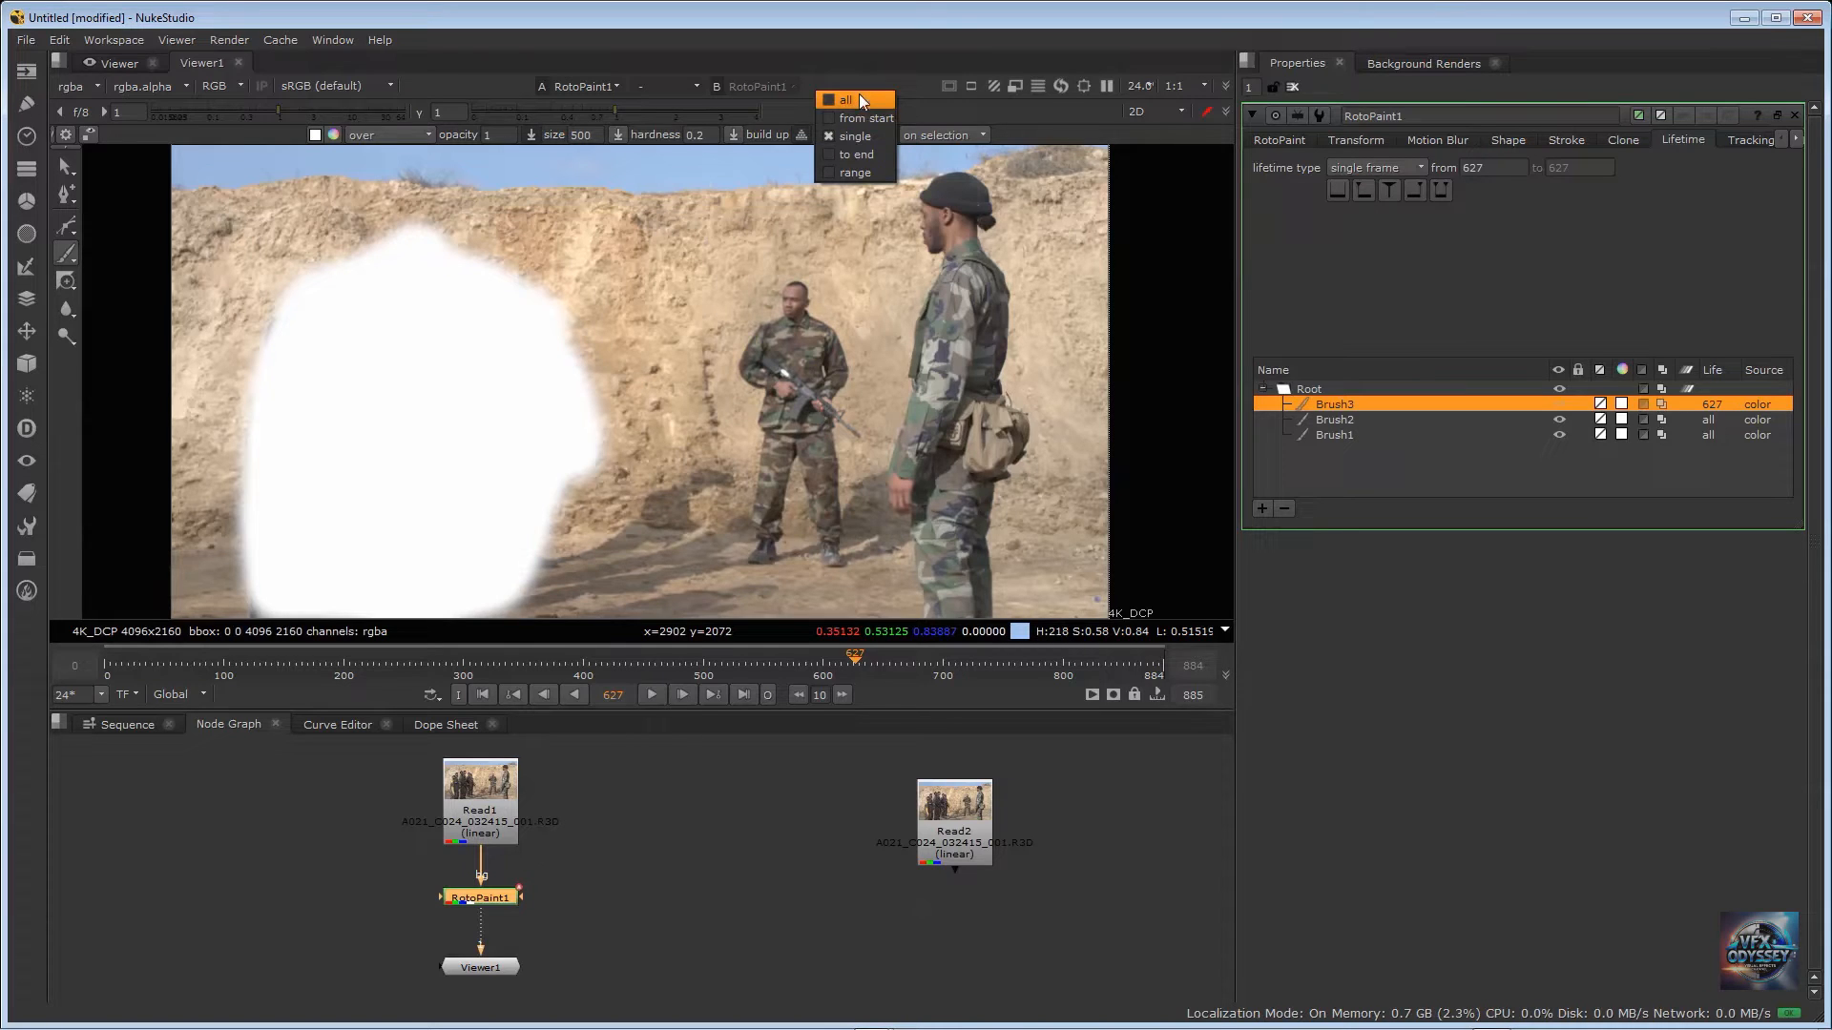
{"action": "left_click", "coordinate": [862, 100]}
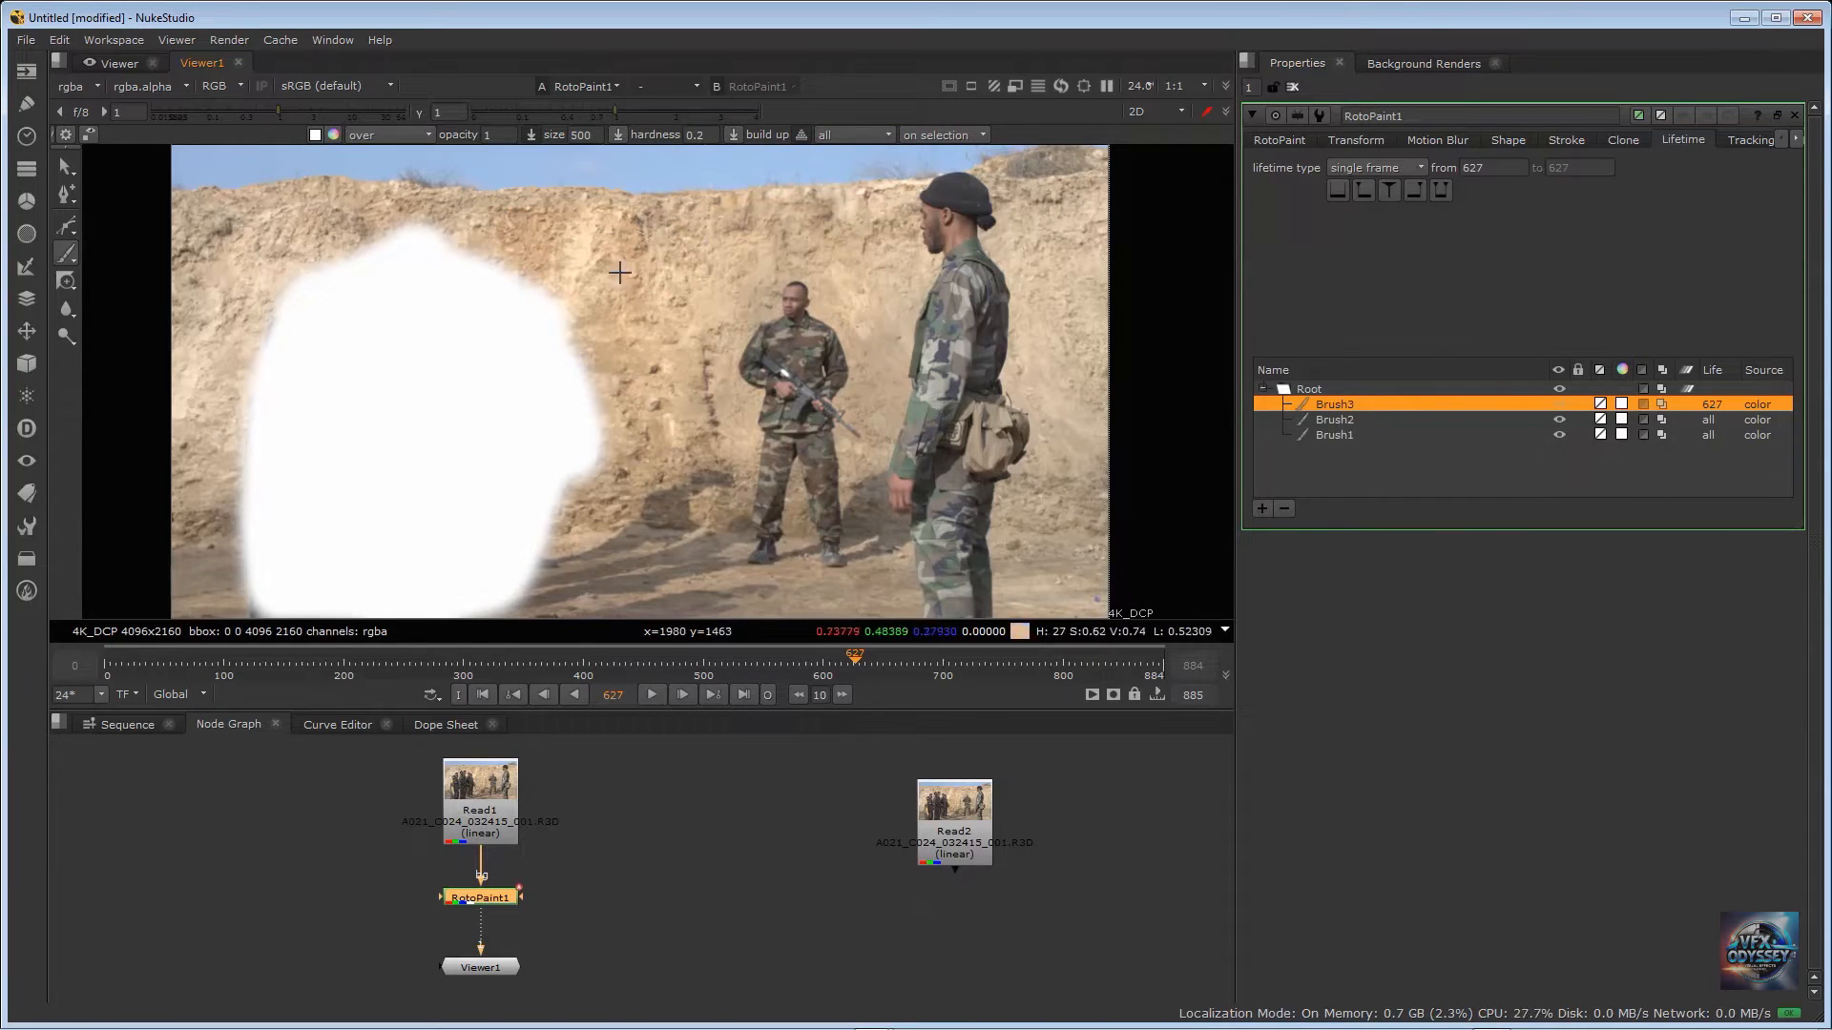
{"action": "left_click", "coordinate": [1382, 138]}
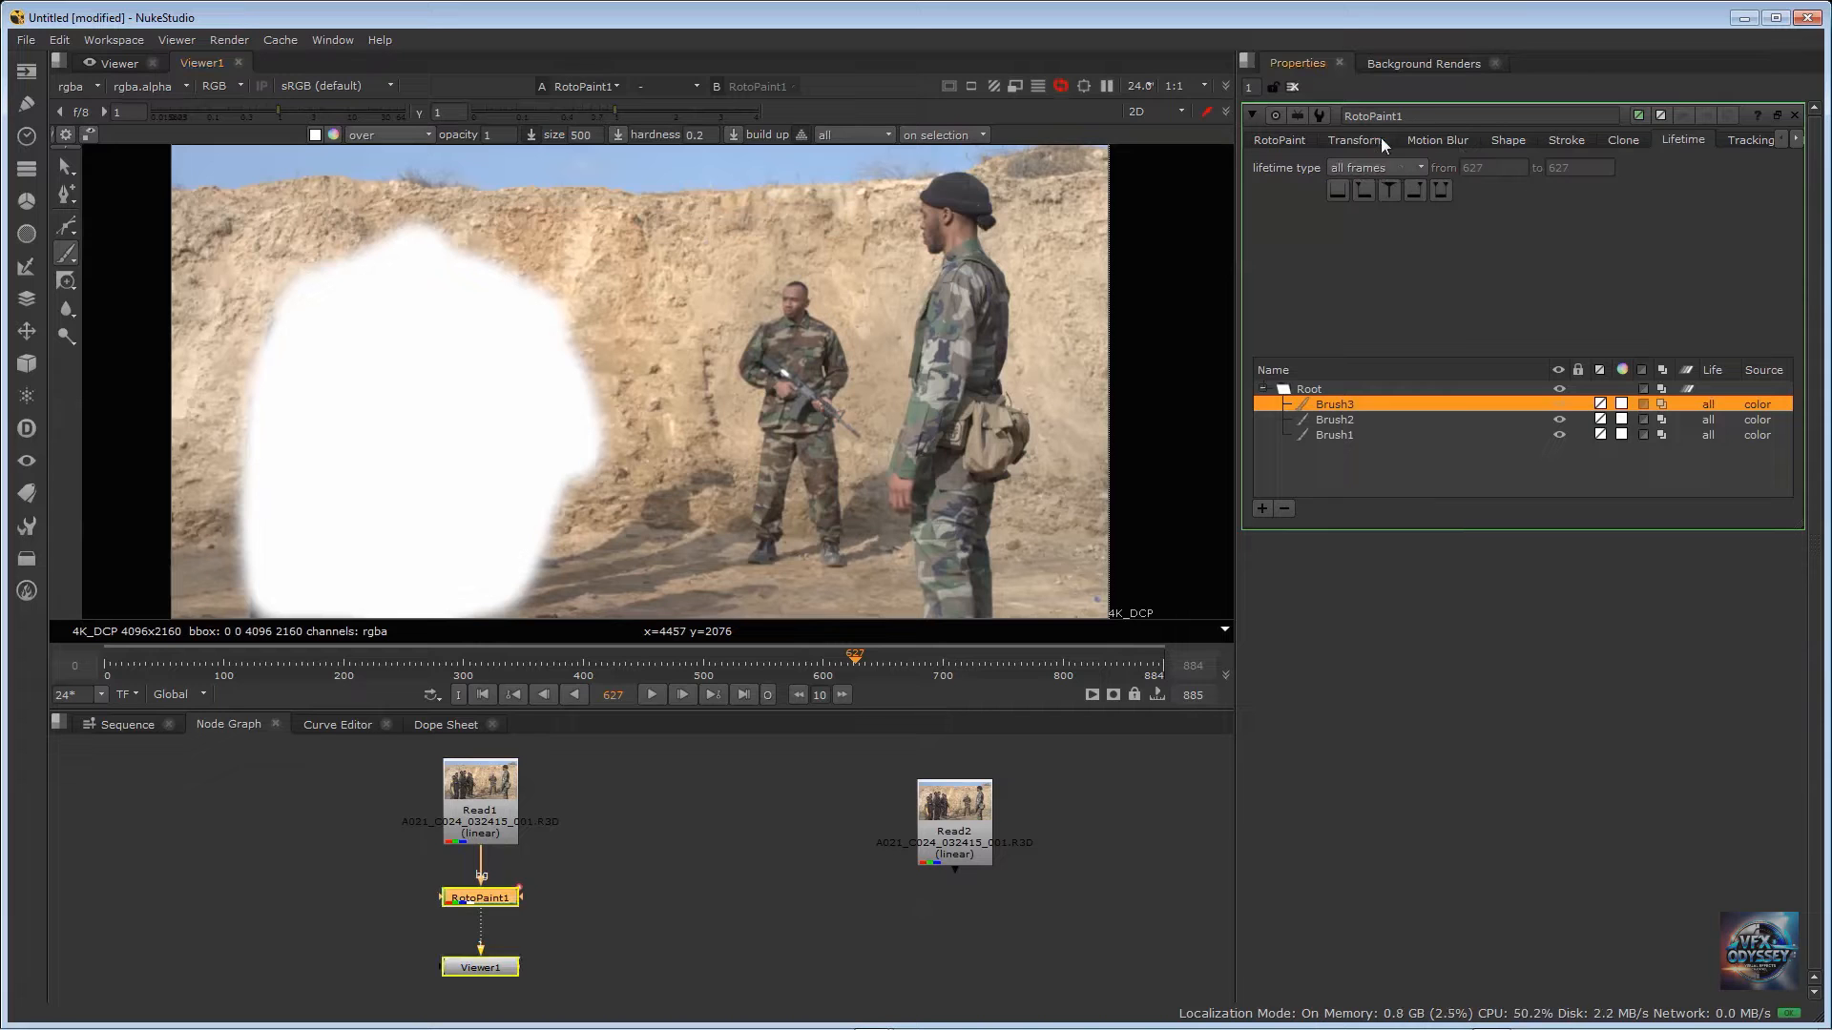
Step: Examine the painted strokes at several frames, including 666 and 641, and finish on frame 600
{"action": "left_click", "coordinate": [823, 656]}
{"action": "left_click", "coordinate": [792, 656]}
{"action": "left_click", "coordinate": [903, 654]}
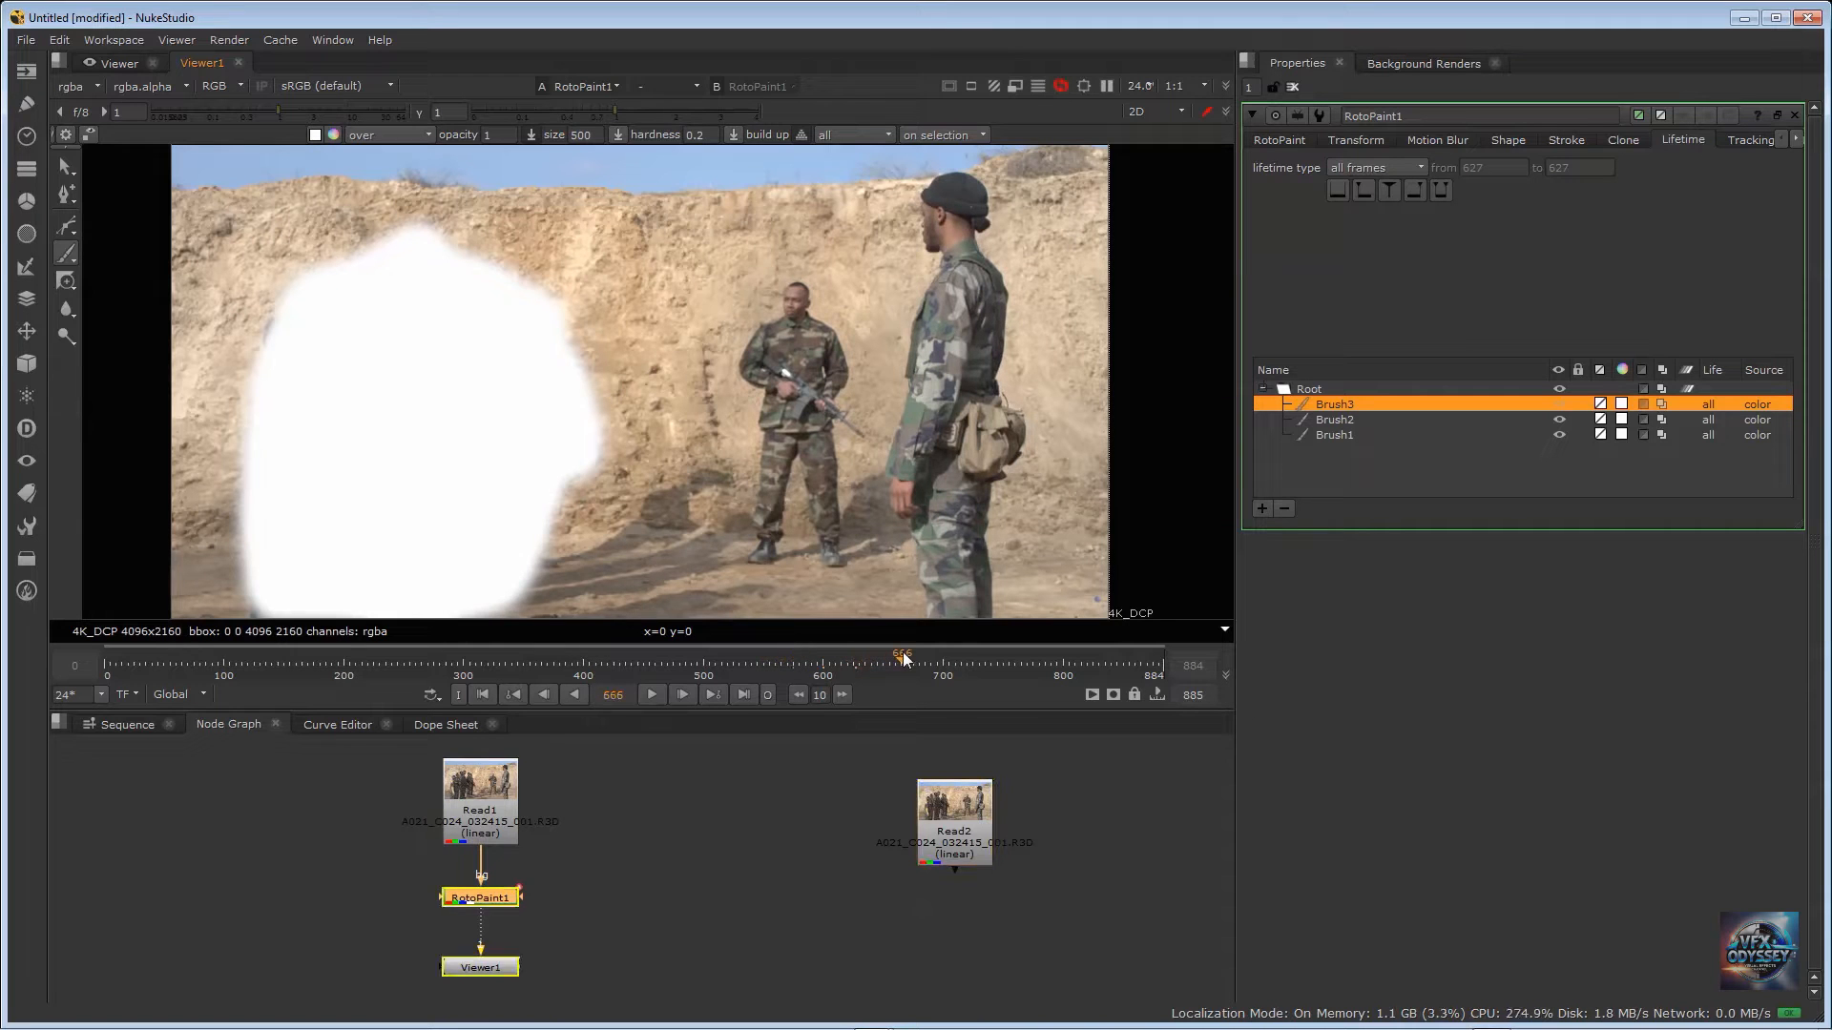
{"action": "left_click", "coordinate": [872, 657]}
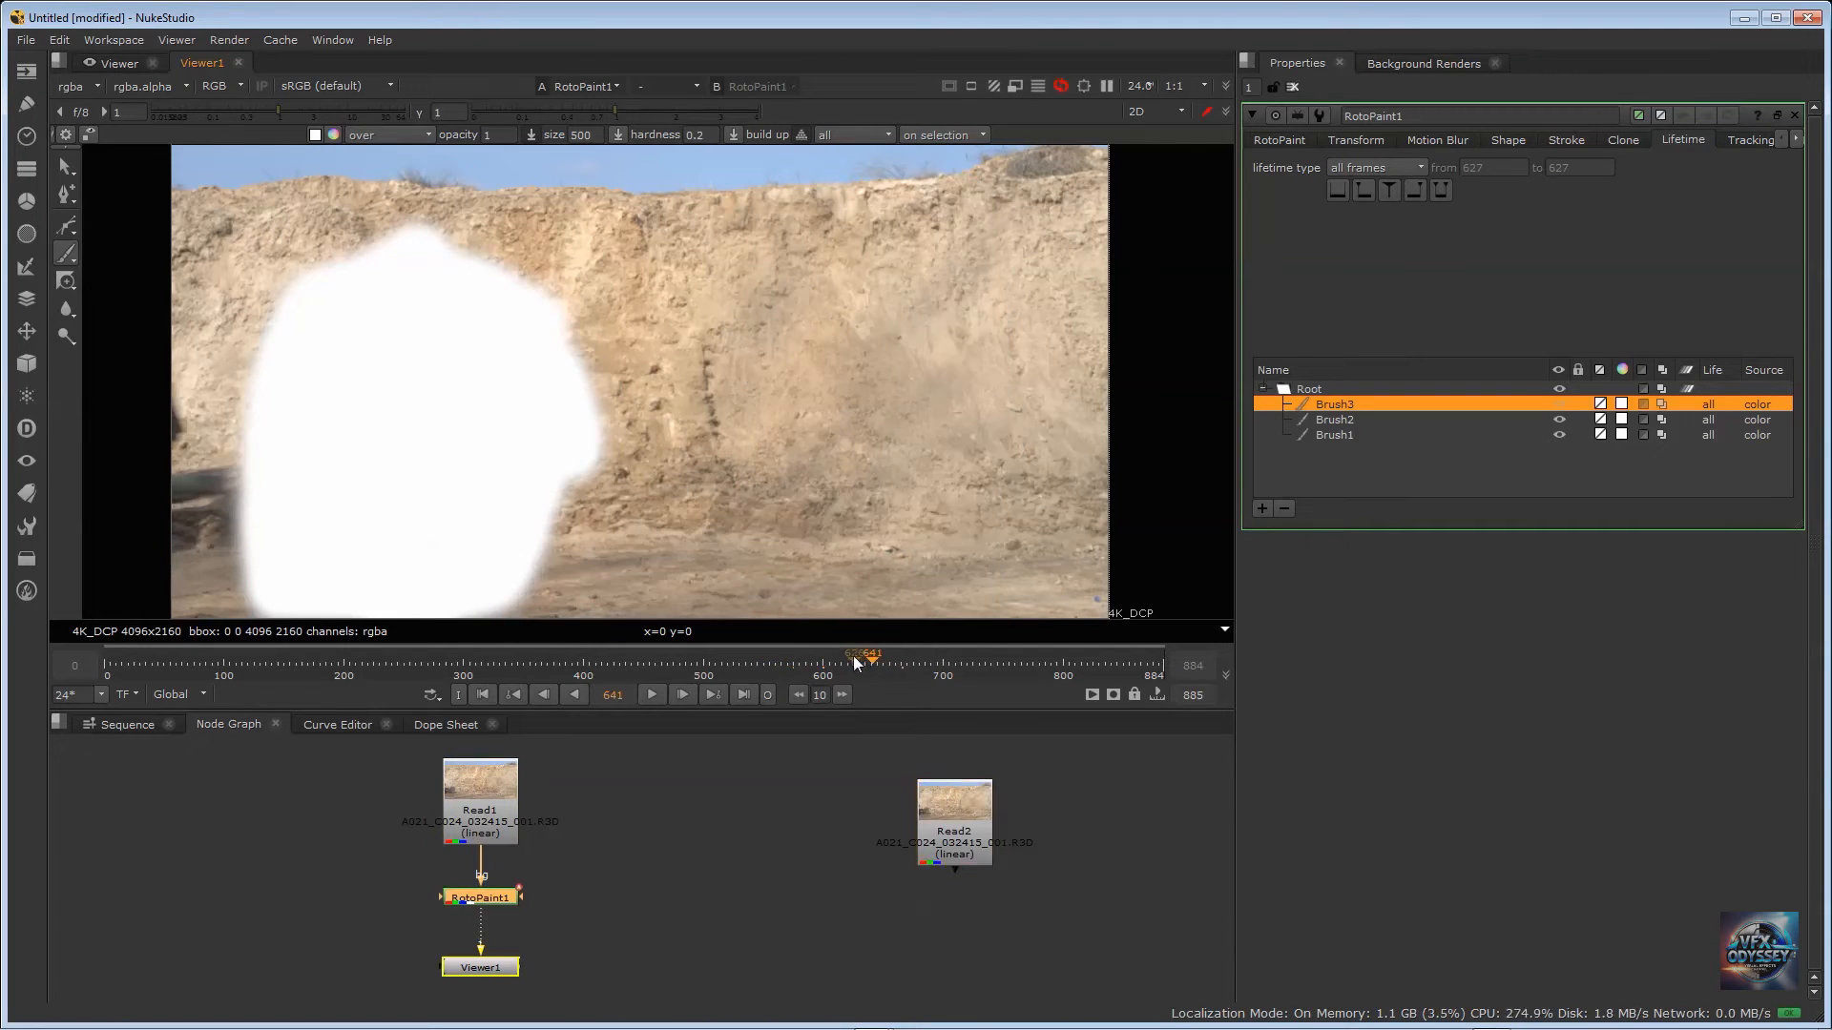
{"action": "left_click", "coordinate": [850, 655]}
{"action": "left_click", "coordinate": [825, 657]}
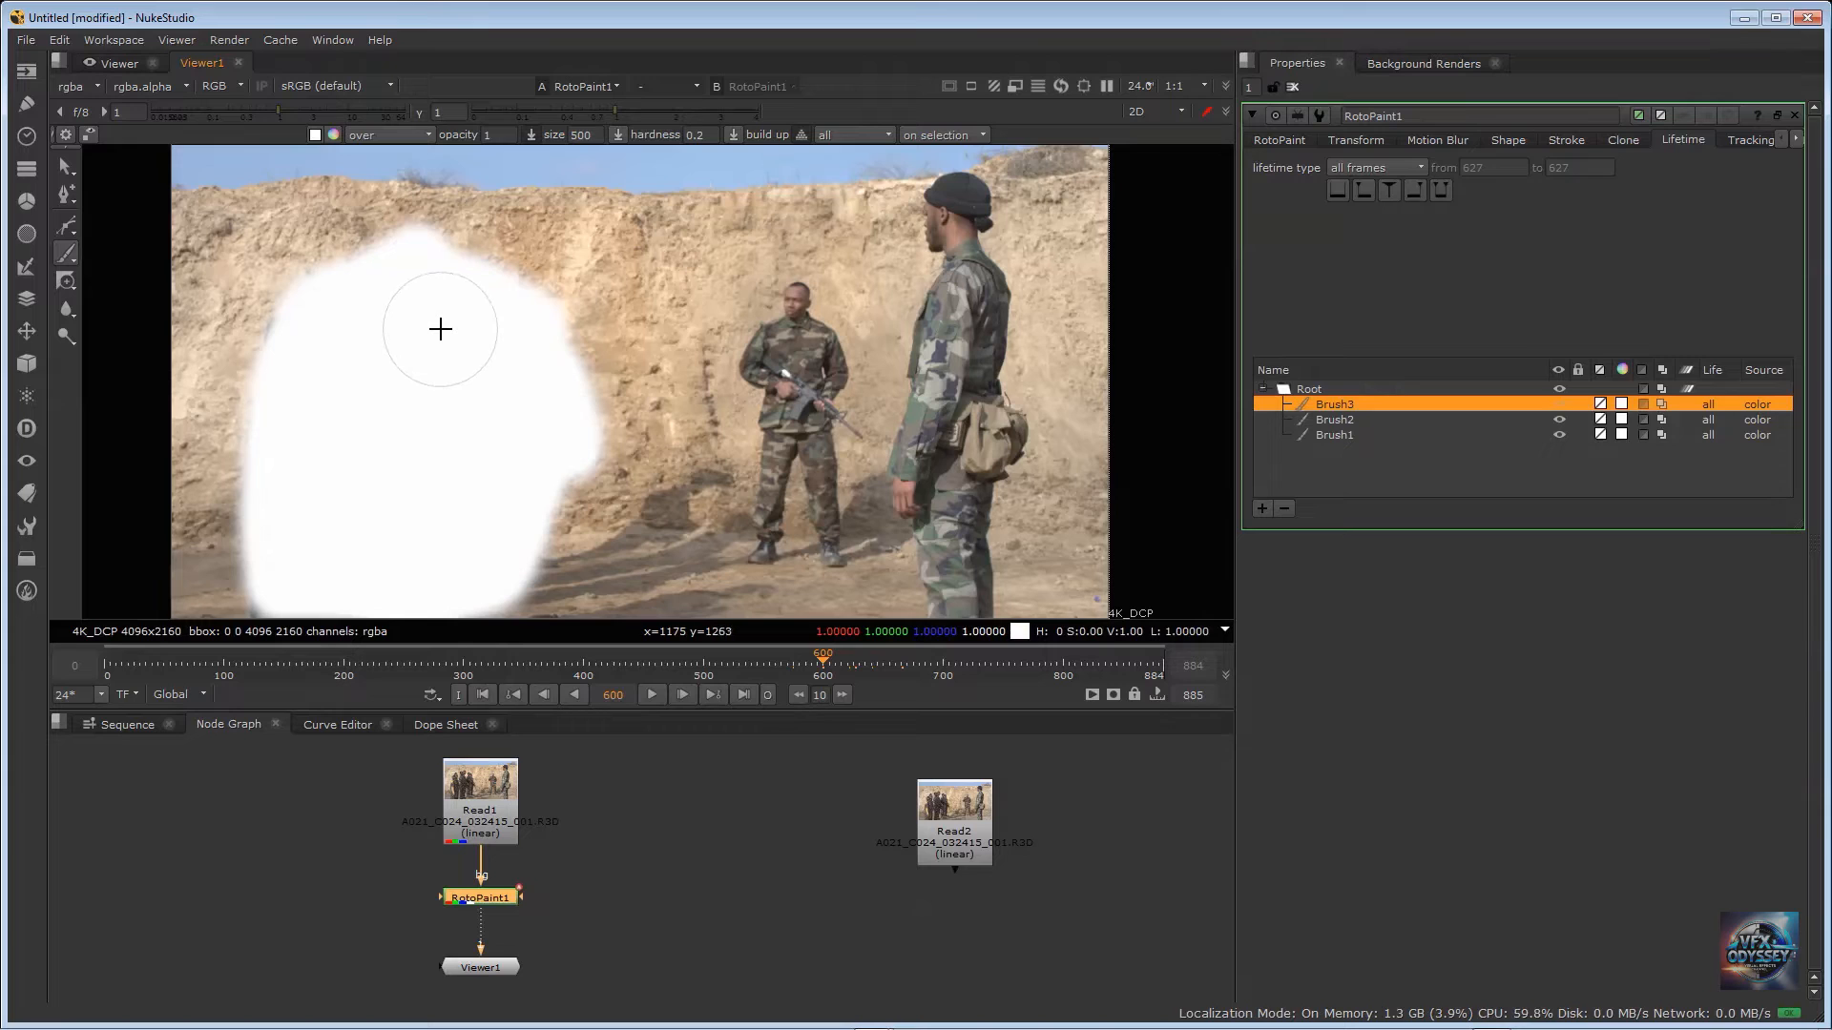
Step: Tint the Brush3 stroke light pink, then delete it
{"action": "left_click", "coordinate": [1621, 404]}
{"action": "mouse_move", "coordinate": [1319, 904]}
{"action": "left_mouse_down"}
{"action": "mouse_move", "coordinate": [1410, 907]}
{"action": "mouse_move", "coordinate": [1383, 913]}
{"action": "left_mouse_up"}
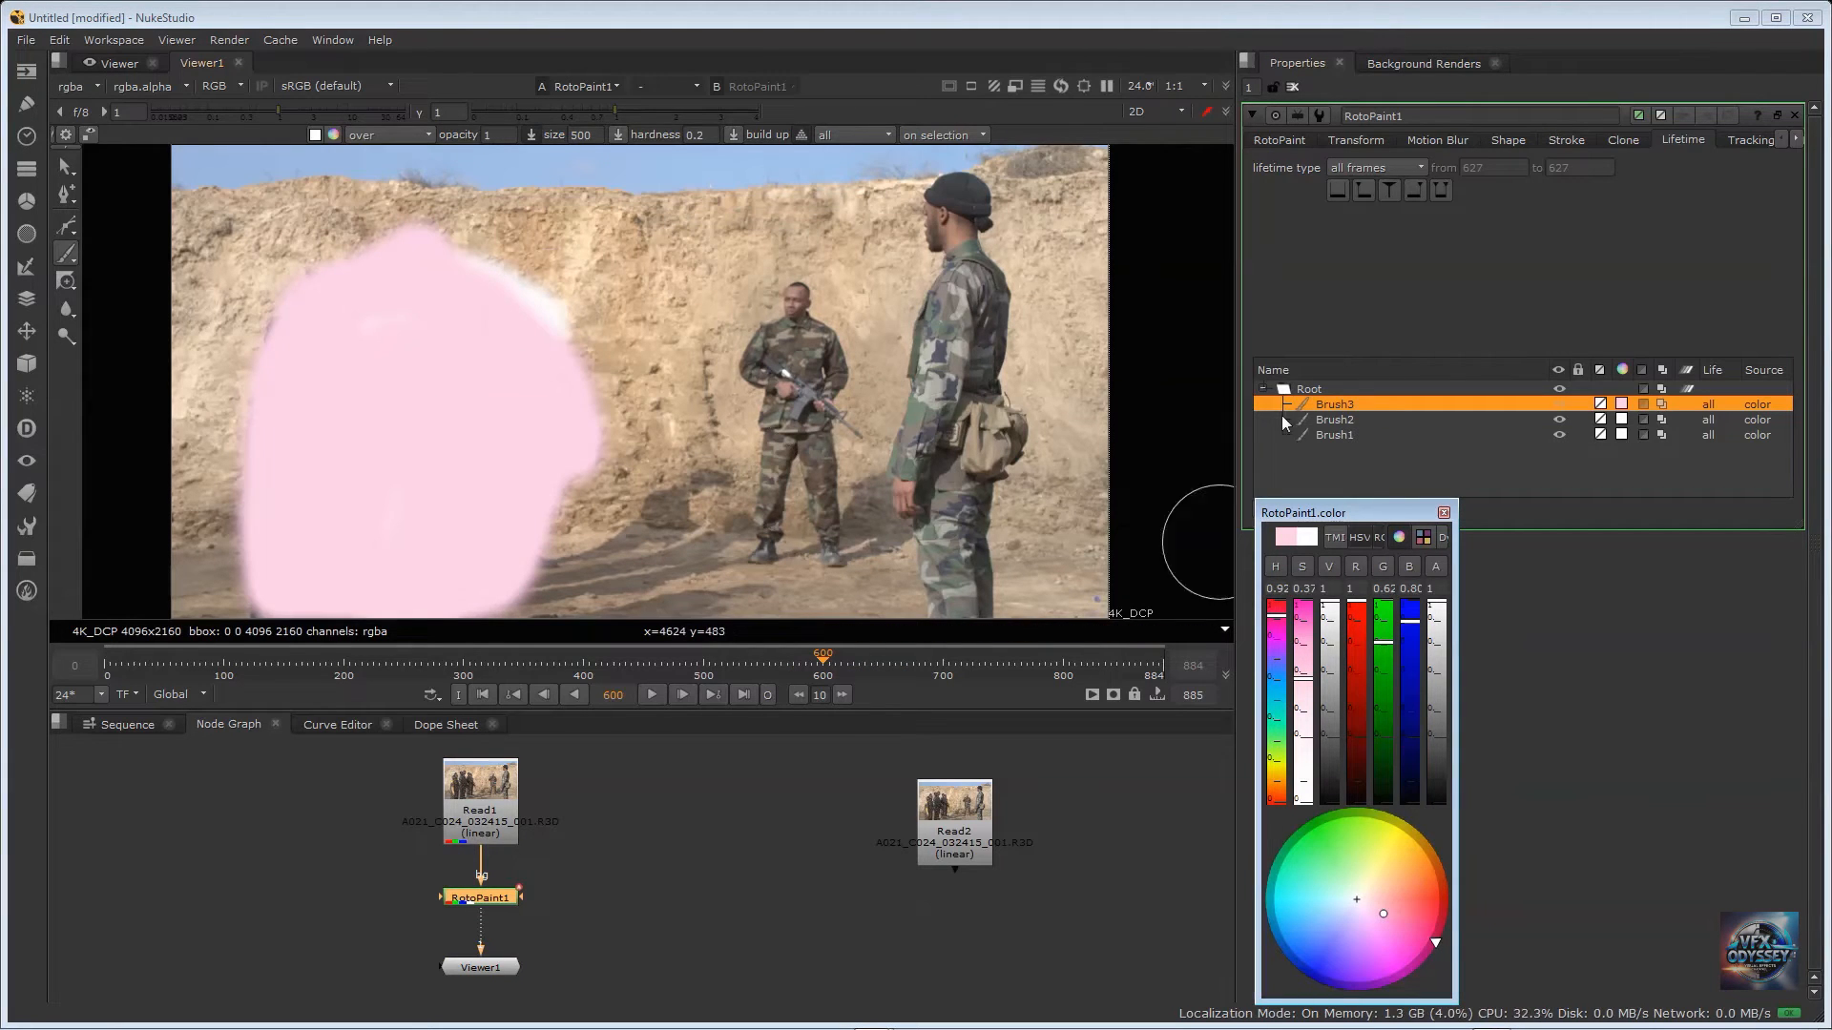
{"action": "left_click", "coordinate": [1444, 512]}
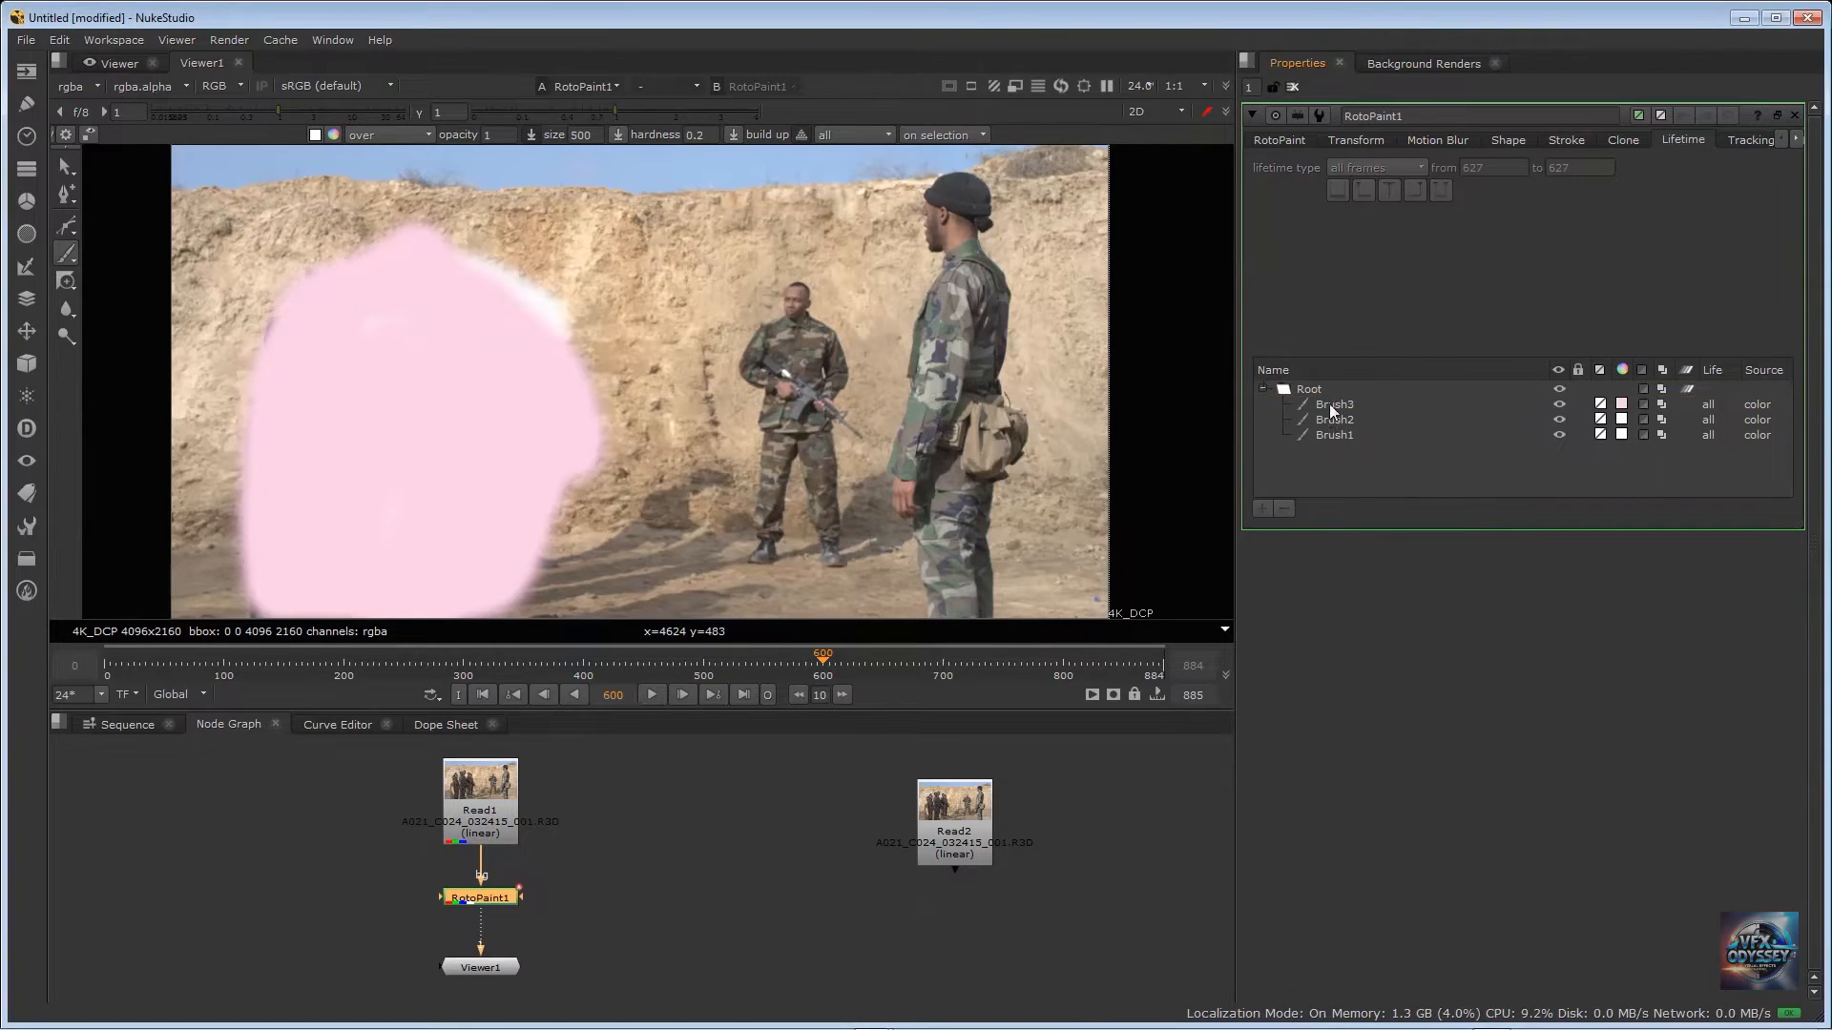
{"action": "key", "text": "Delete"}
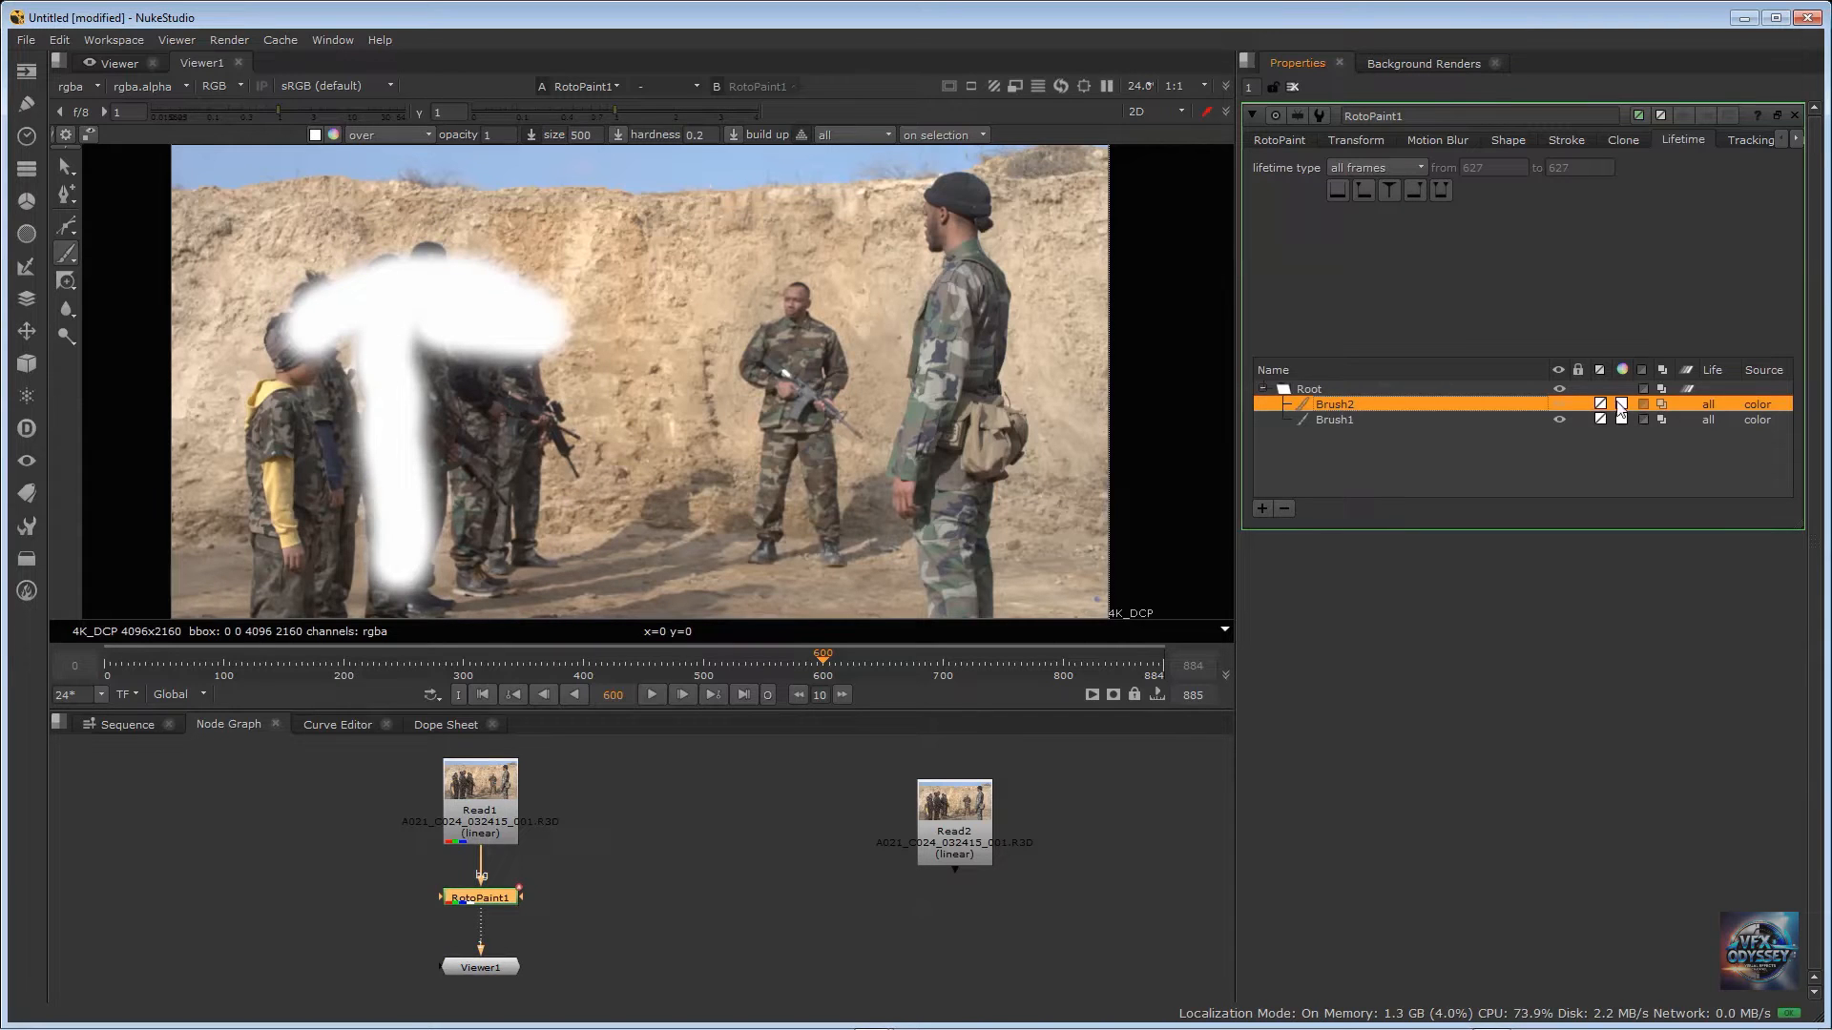
Step: Change the color of the vertical Brush2 stroke to salmon pink
{"action": "left_click", "coordinate": [1621, 404]}
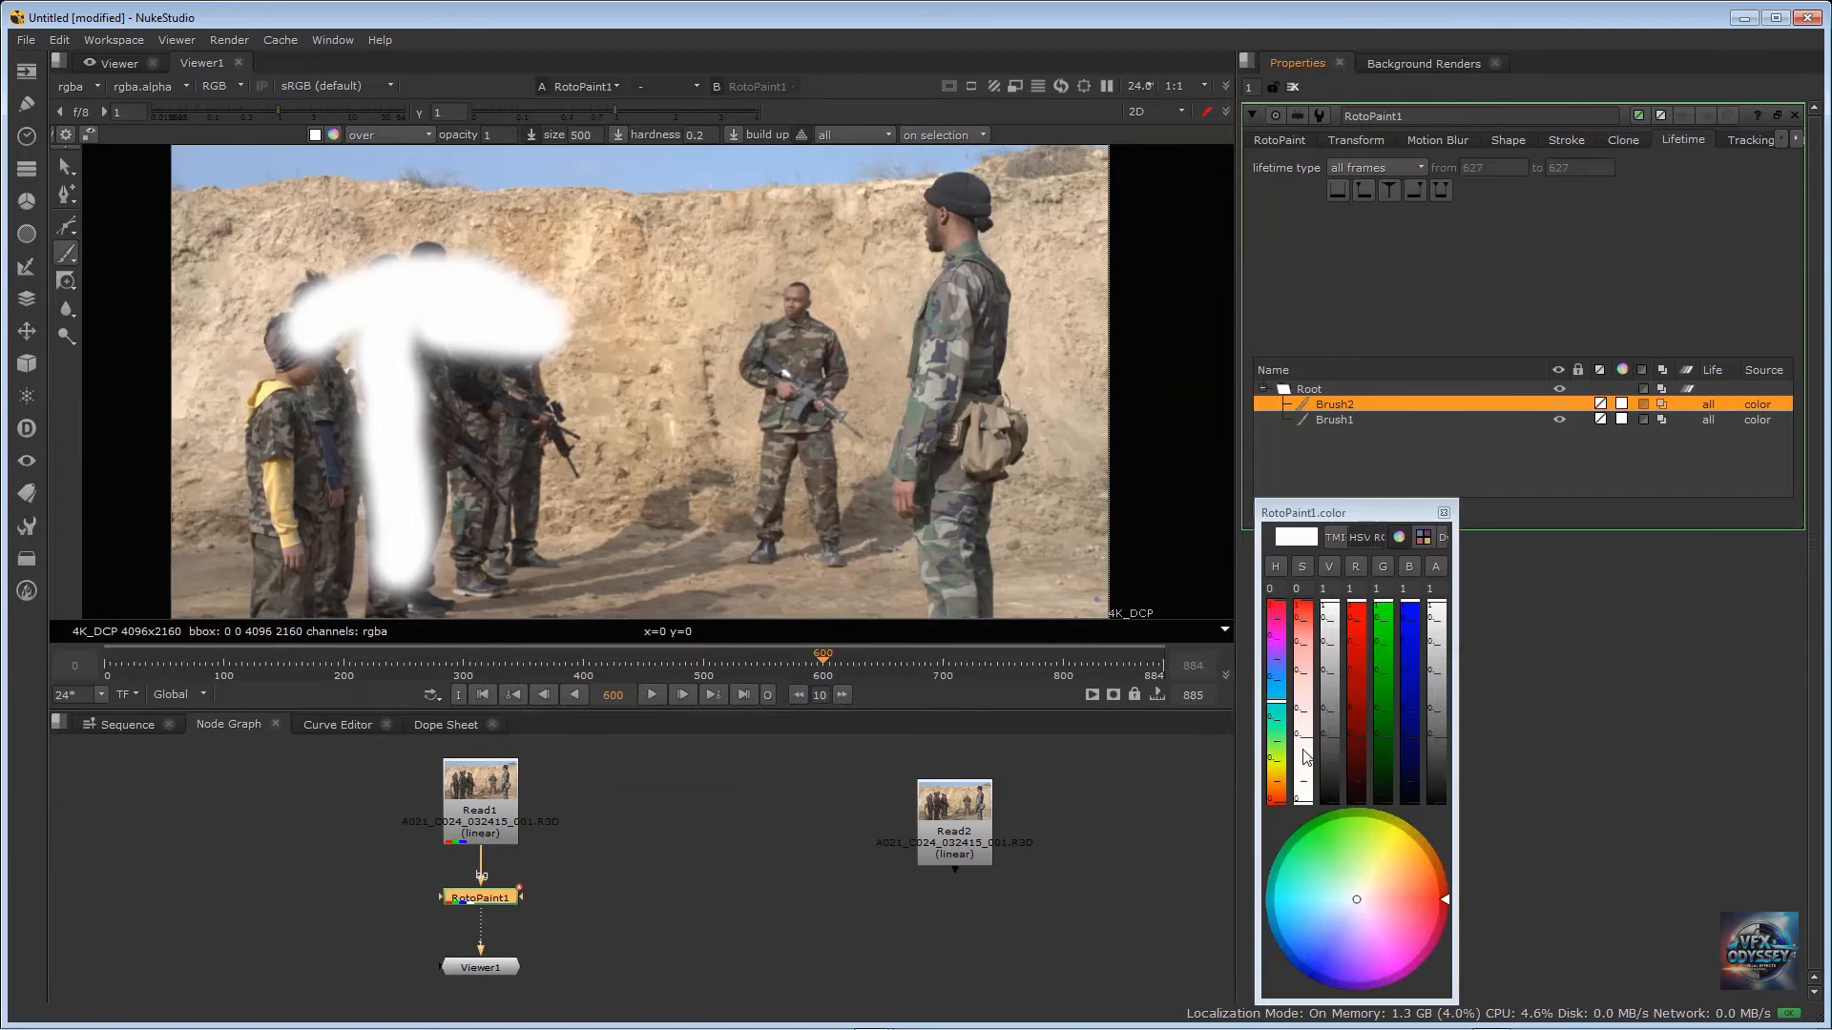
{"action": "mouse_move", "coordinate": [1357, 937]}
{"action": "left_mouse_down"}
{"action": "mouse_move", "coordinate": [1417, 880]}
{"action": "mouse_move", "coordinate": [1407, 891]}
{"action": "left_mouse_up"}
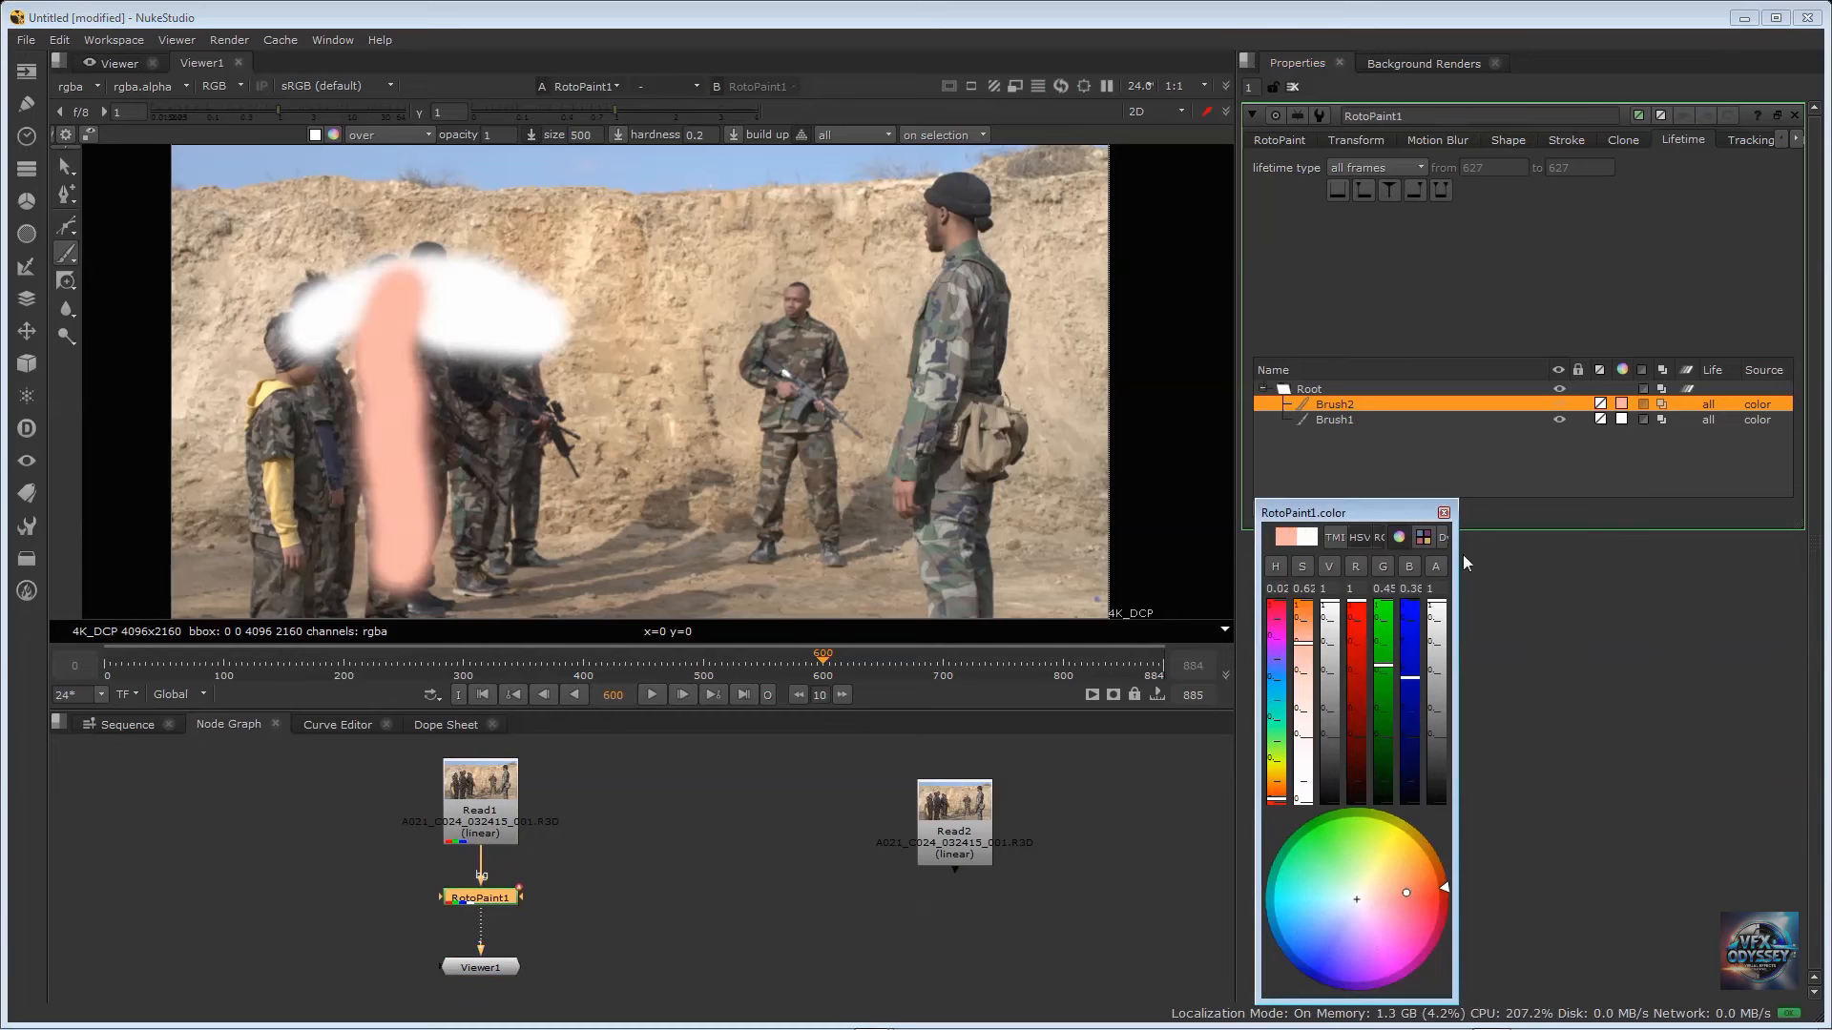
{"action": "left_click", "coordinate": [1443, 513]}
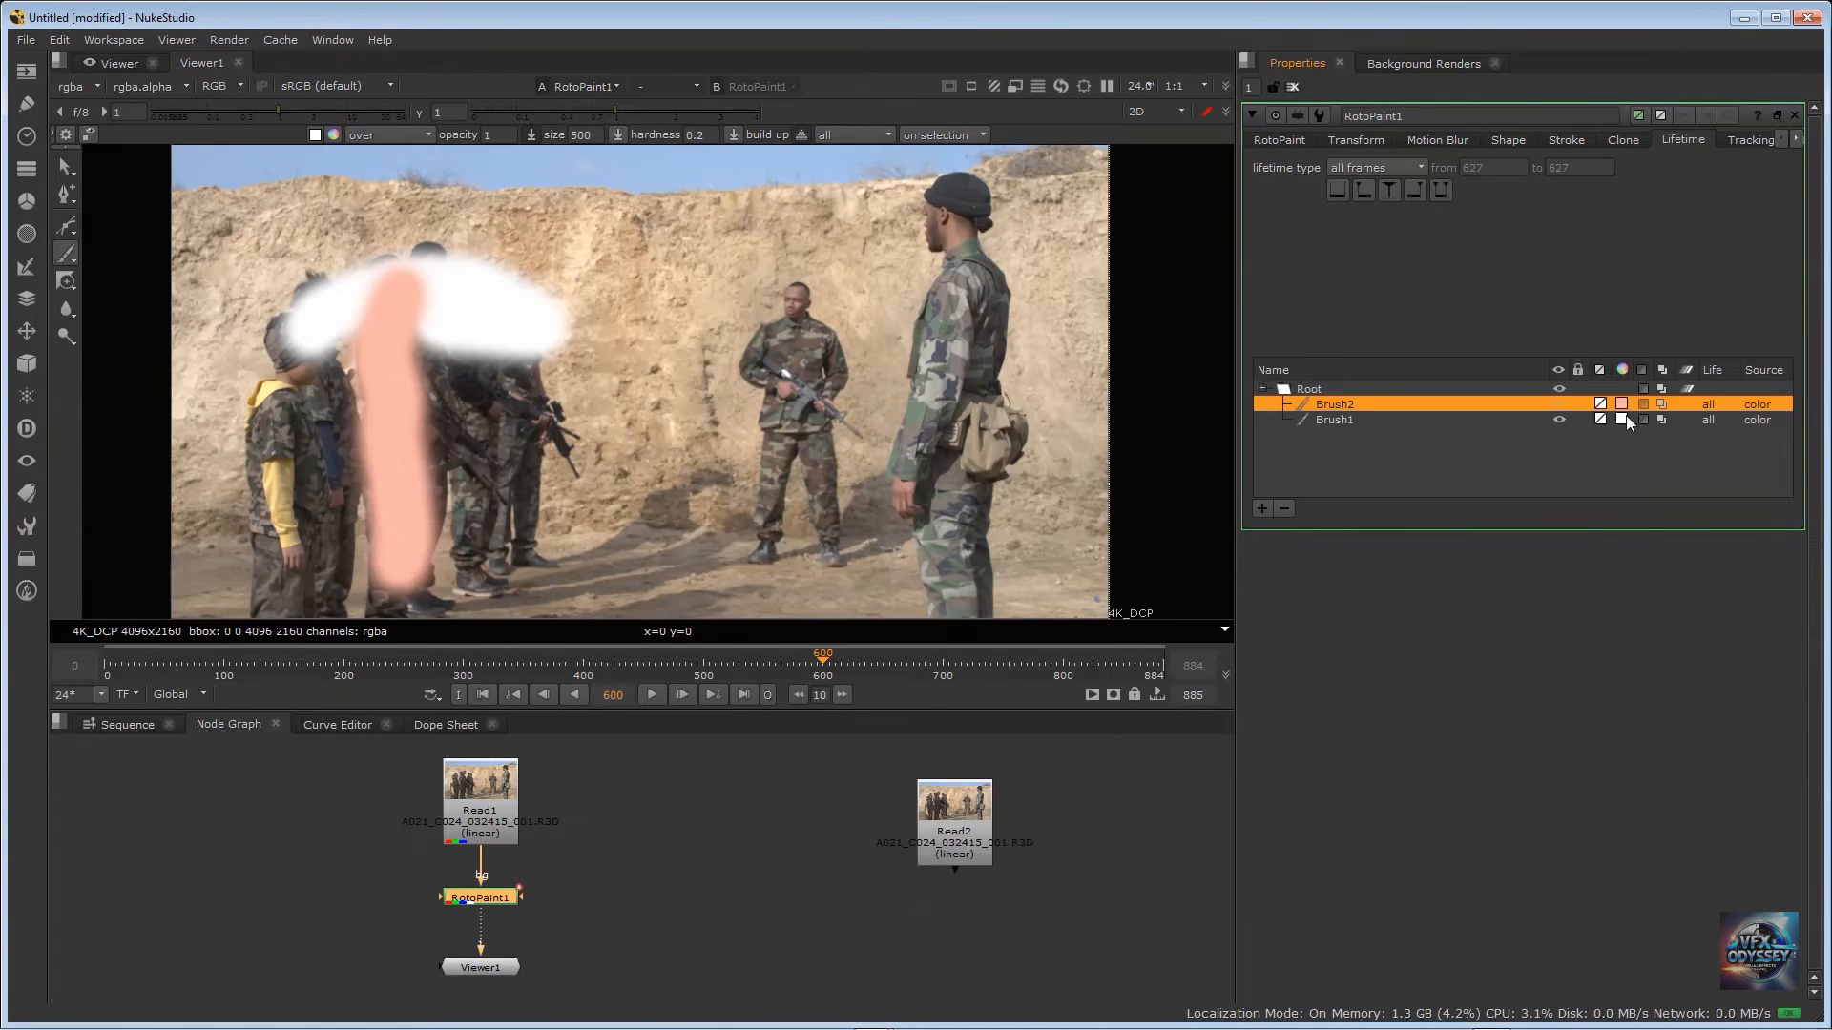
Step: Change the color of the horizontal Brush1 stroke to bright blue
{"action": "left_click", "coordinate": [1626, 420]}
{"action": "left_click", "coordinate": [1623, 420]}
{"action": "left_click_drag", "start_coordinate": [1304, 857], "coordinate": [1287, 949]}
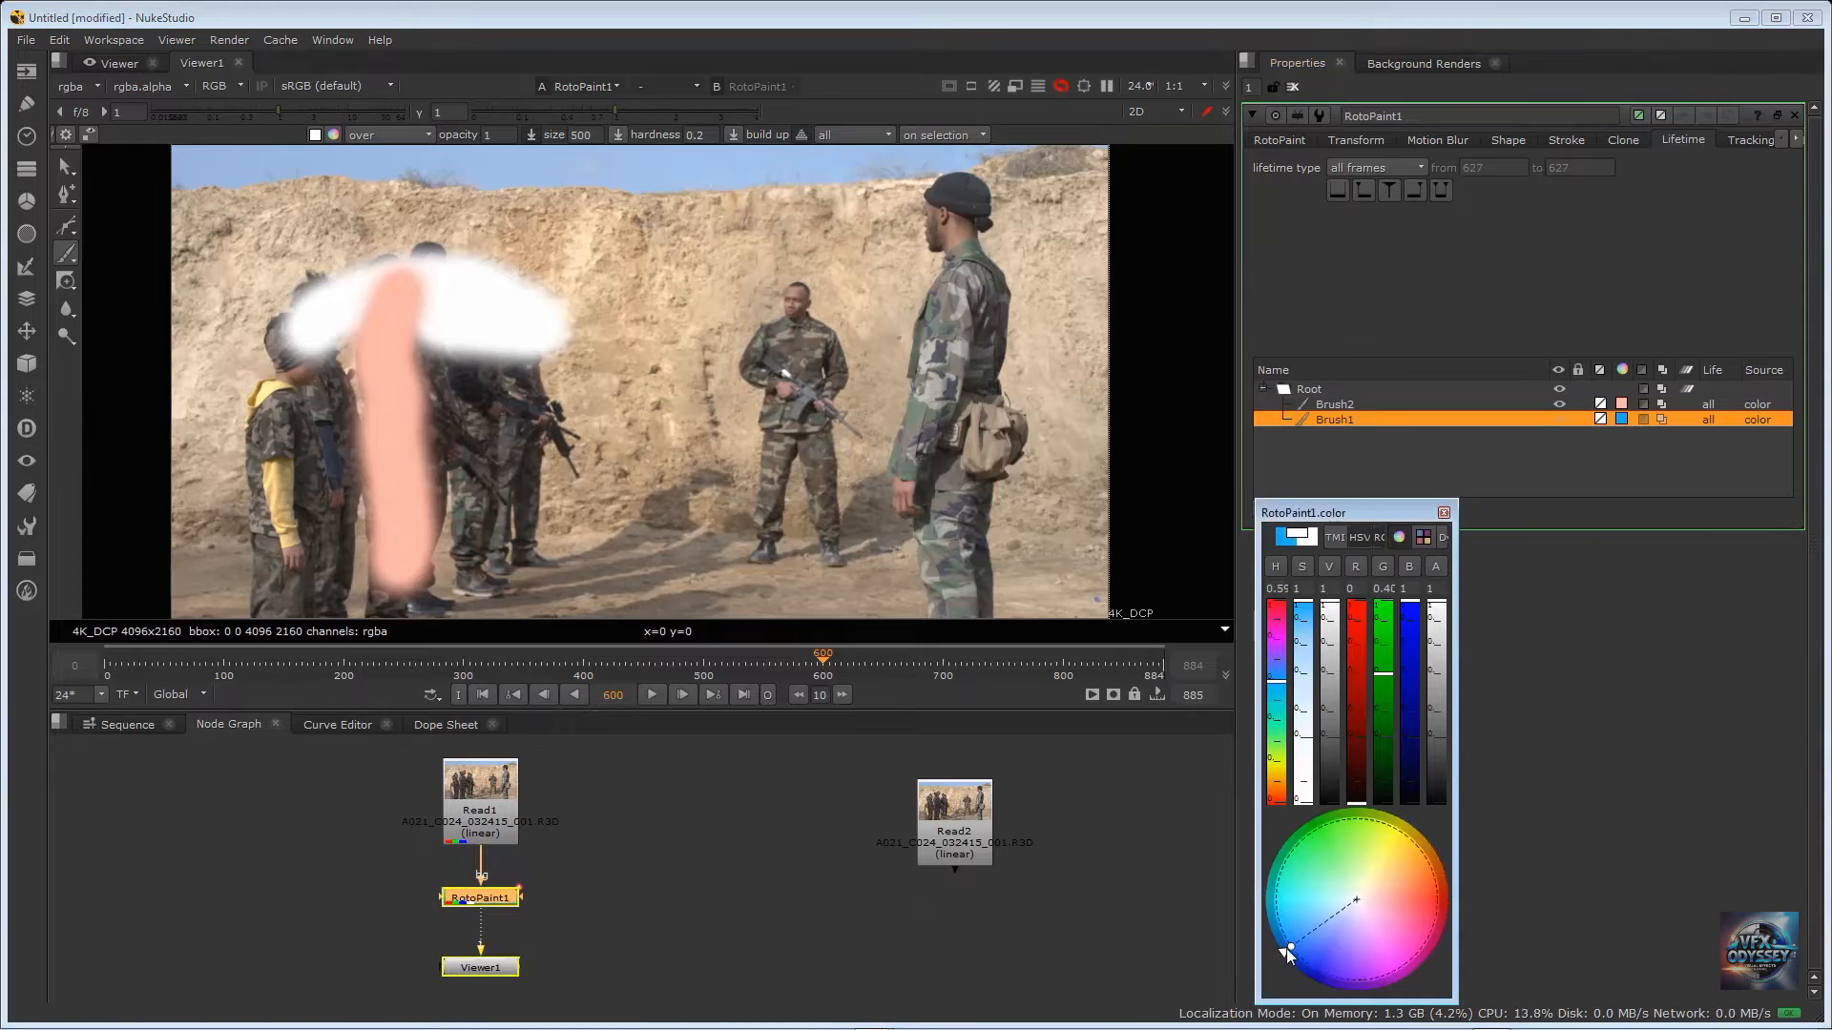
Step: Close the color picker and lock the Brush1 stroke in the stroke list
{"action": "left_click", "coordinate": [1444, 513]}
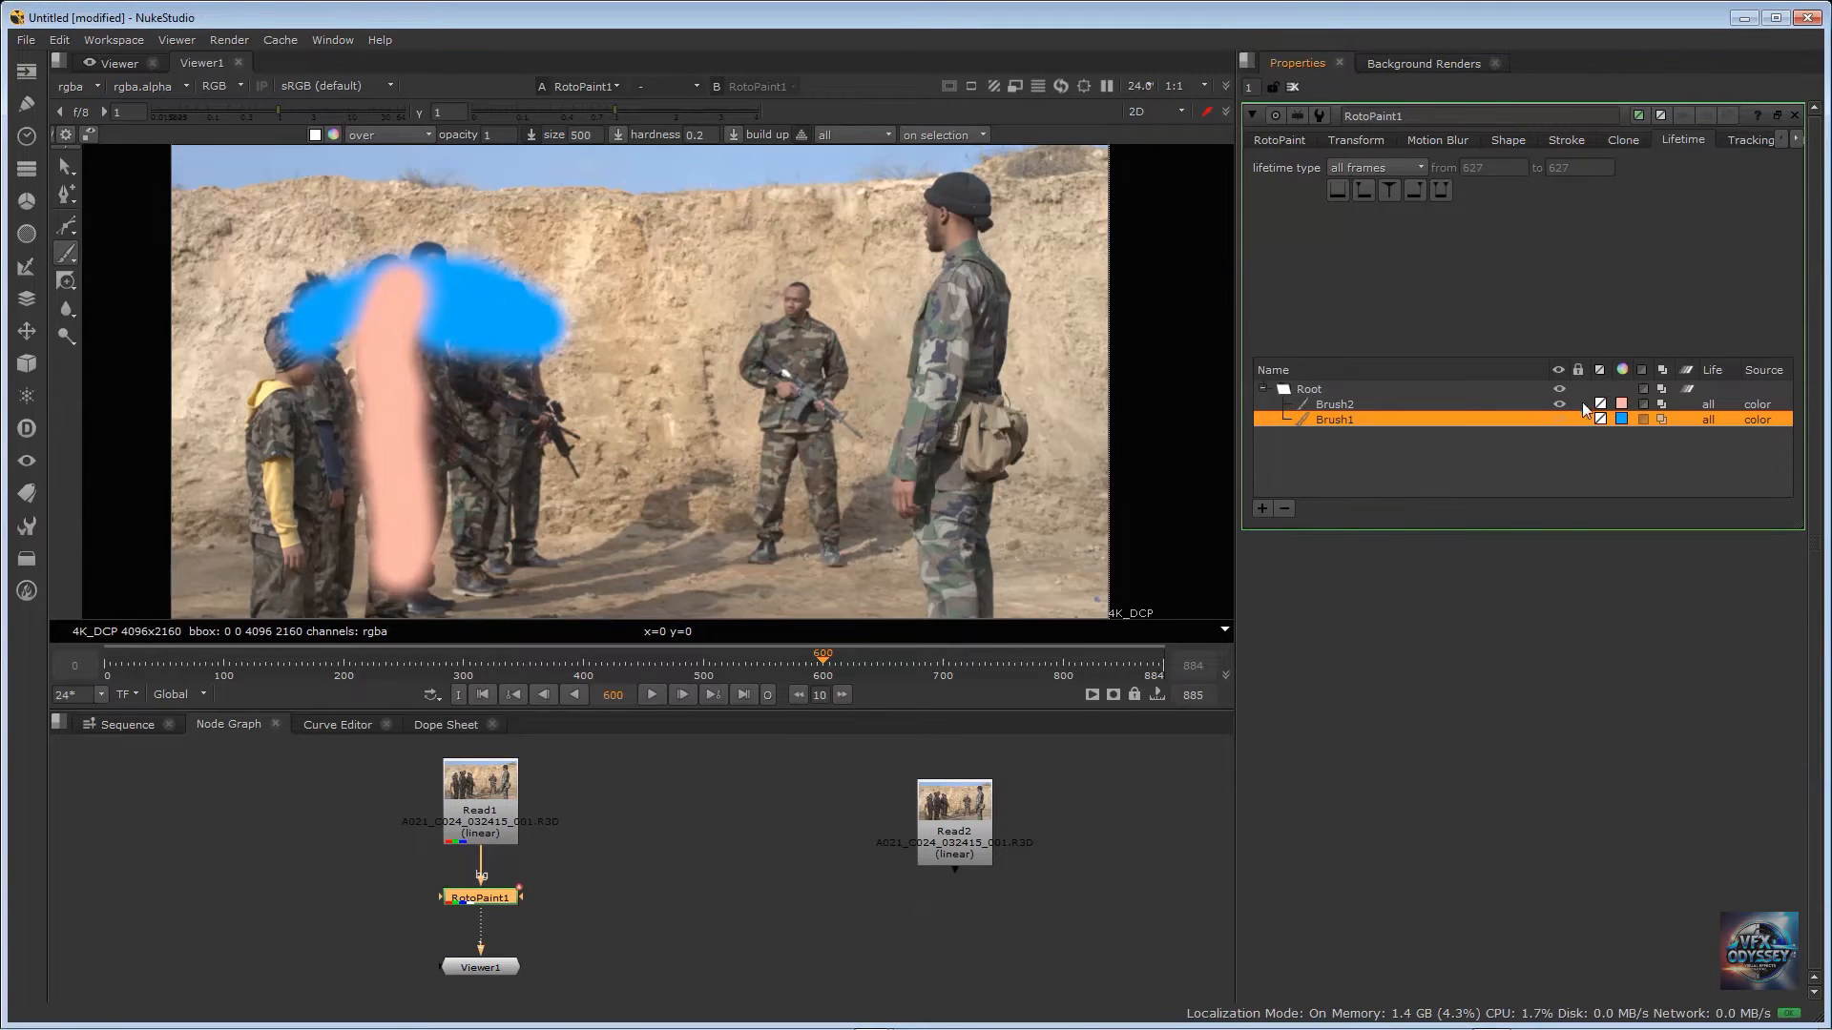
{"action": "left_click", "coordinate": [1582, 404]}
{"action": "left_click", "coordinate": [1576, 422]}
{"action": "left_click", "coordinate": [1577, 424]}
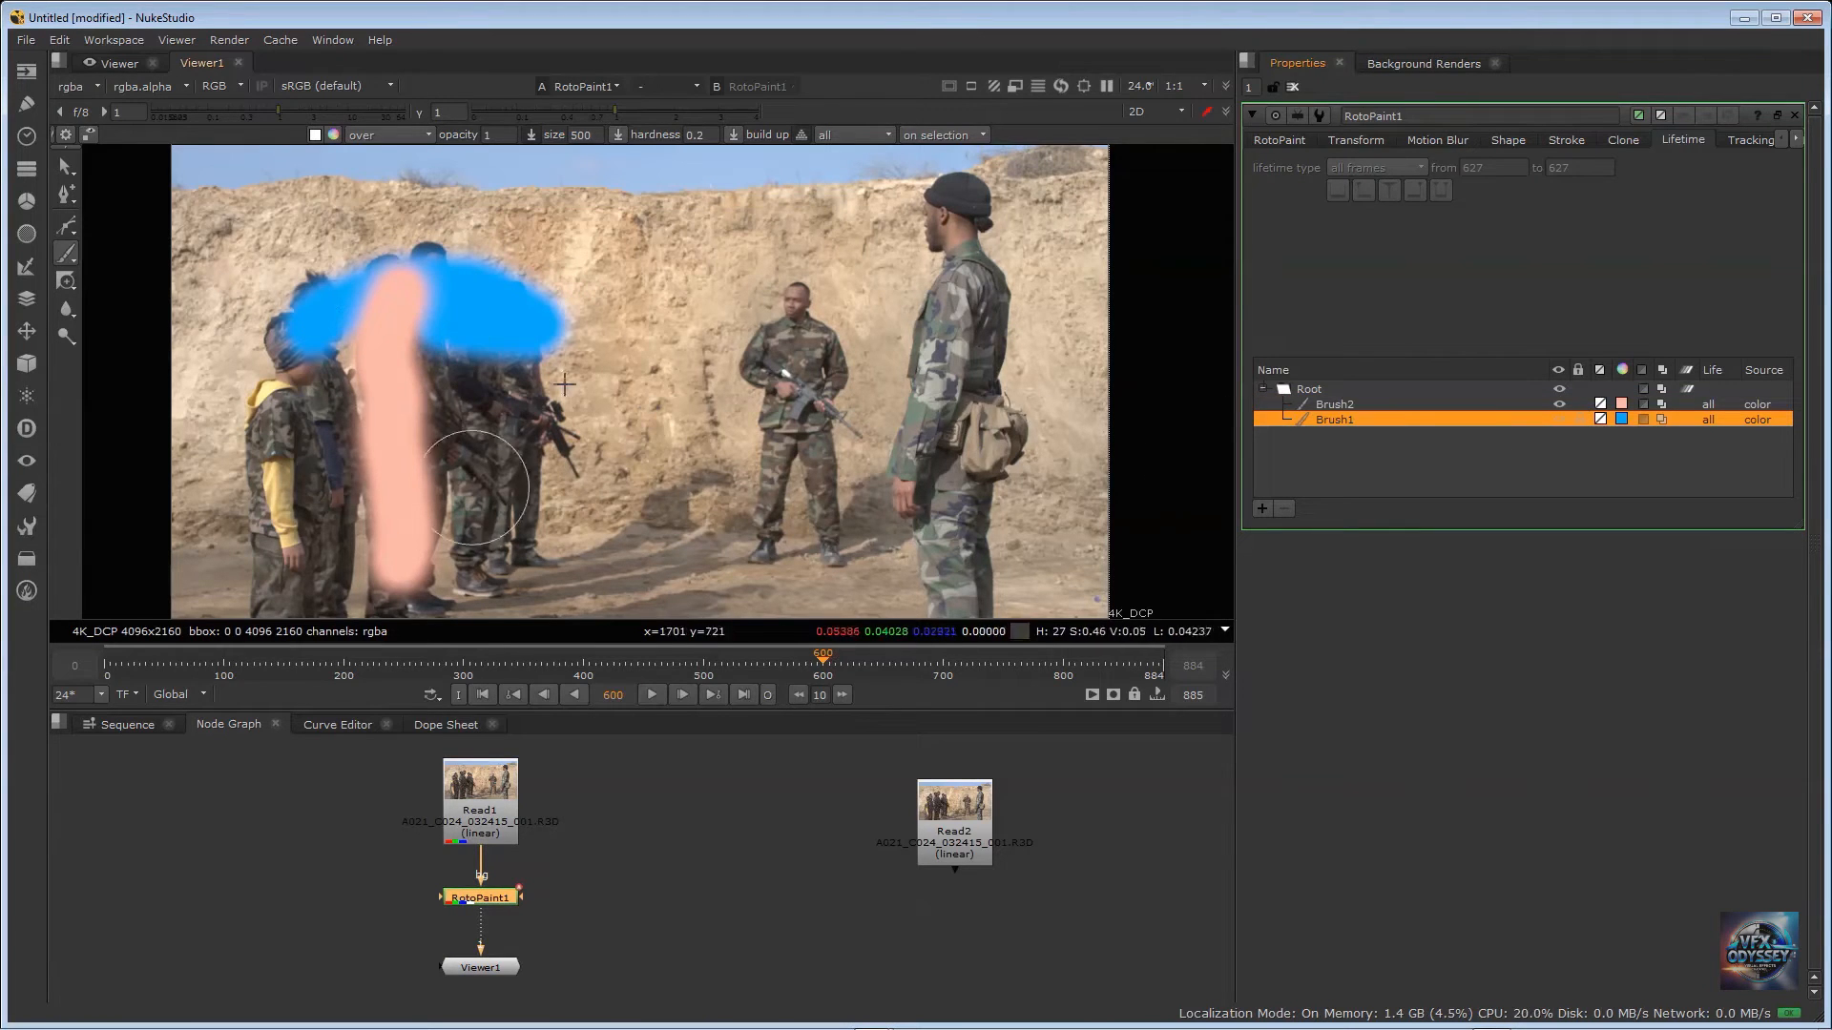
Step: Scribble thinly with the Eraser over the blue horizontal stroke at size 25, for a single frame
{"action": "left_click", "coordinate": [71, 263]}
{"action": "left_click", "coordinate": [119, 274]}
{"action": "mouse_move", "coordinate": [482, 275]}
{"action": "left_mouse_down"}
{"action": "mouse_move", "coordinate": [401, 286]}
{"action": "mouse_move", "coordinate": [448, 293]}
{"action": "left_mouse_up"}
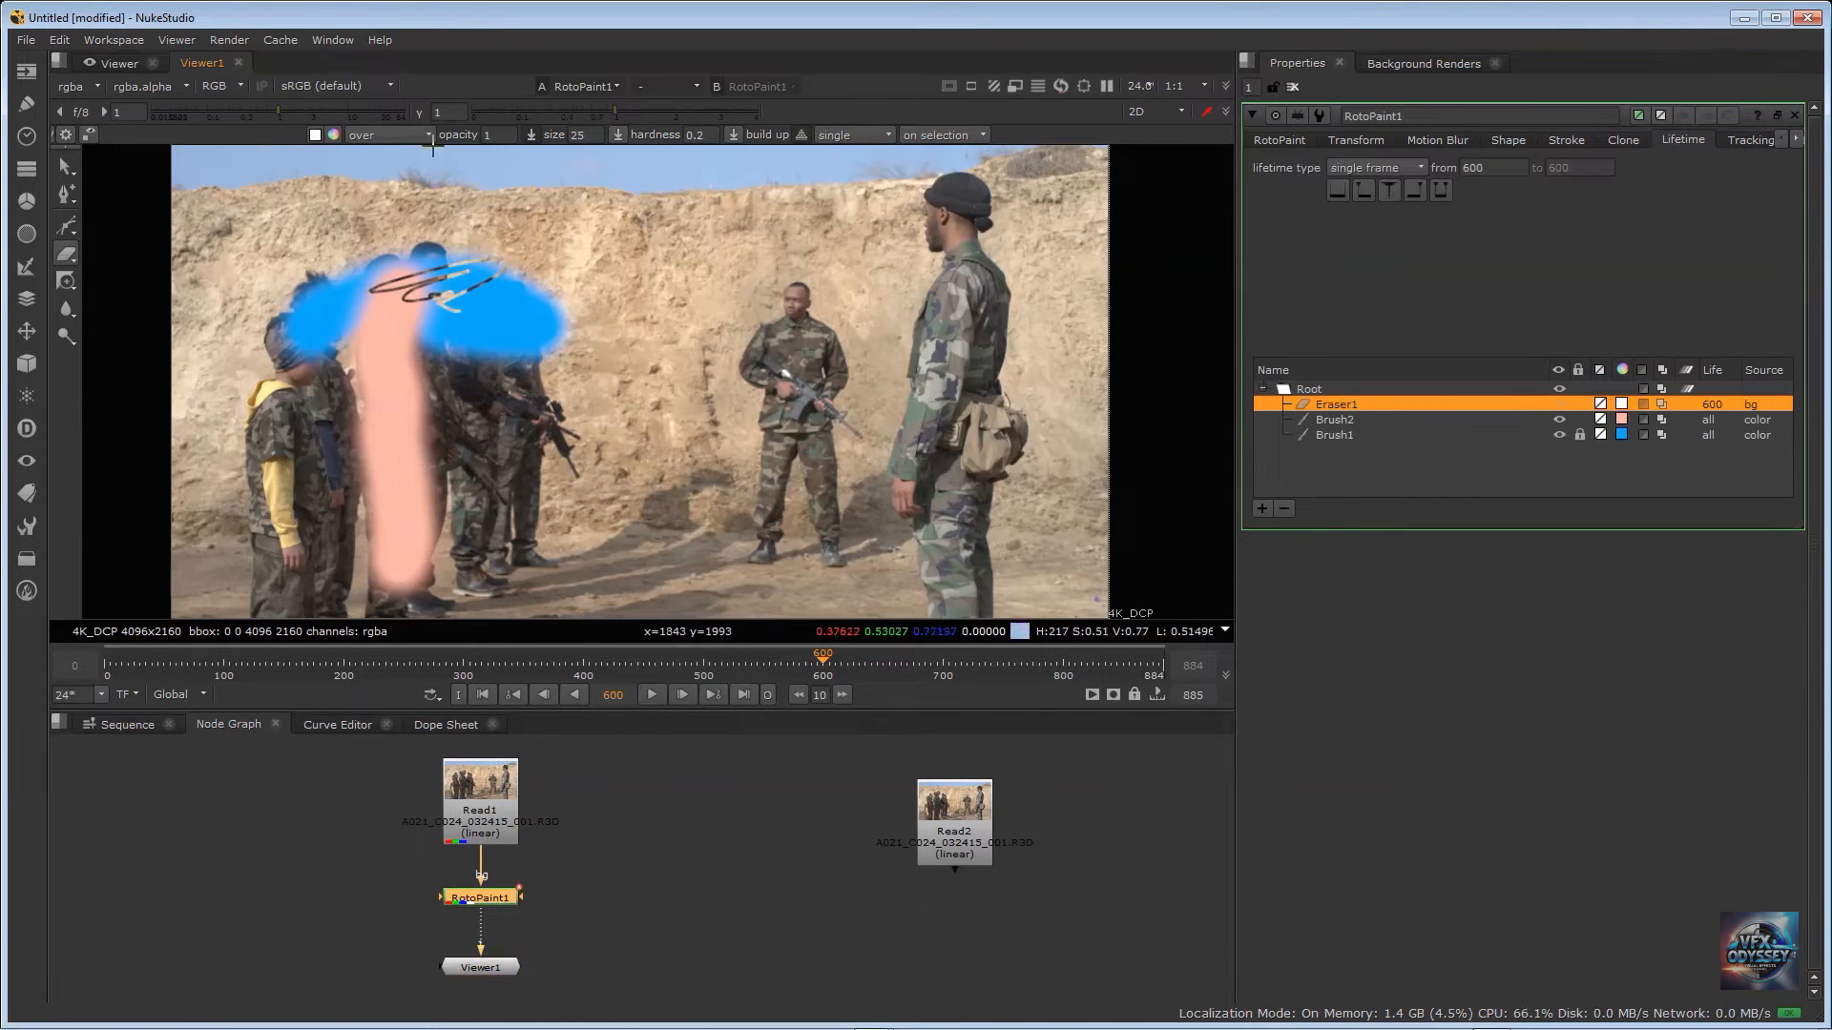
Step: Erase both painted strokes completely with the Eraser at size 500 and a lifetime of all frames
{"action": "left_click", "coordinate": [838, 102]}
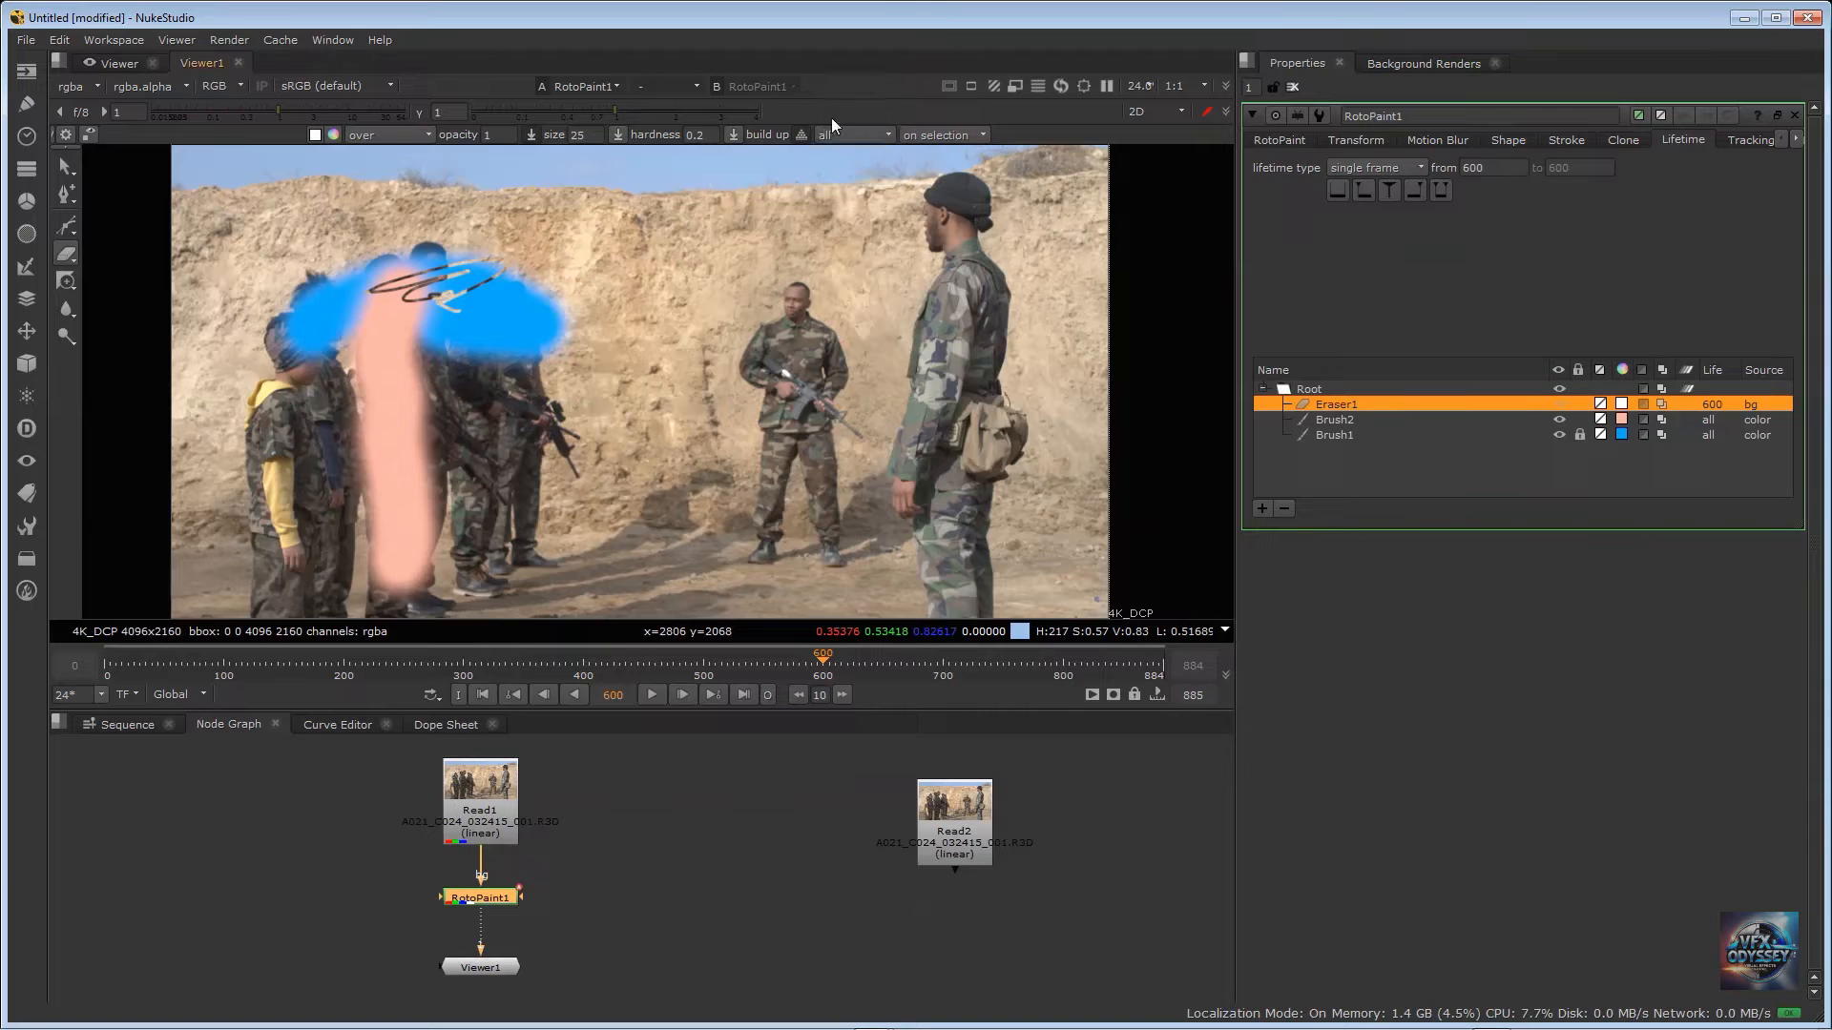
{"action": "double_click", "coordinate": [582, 135]}
{"action": "type", "text": "500"}
{"action": "key", "text": "Return"}
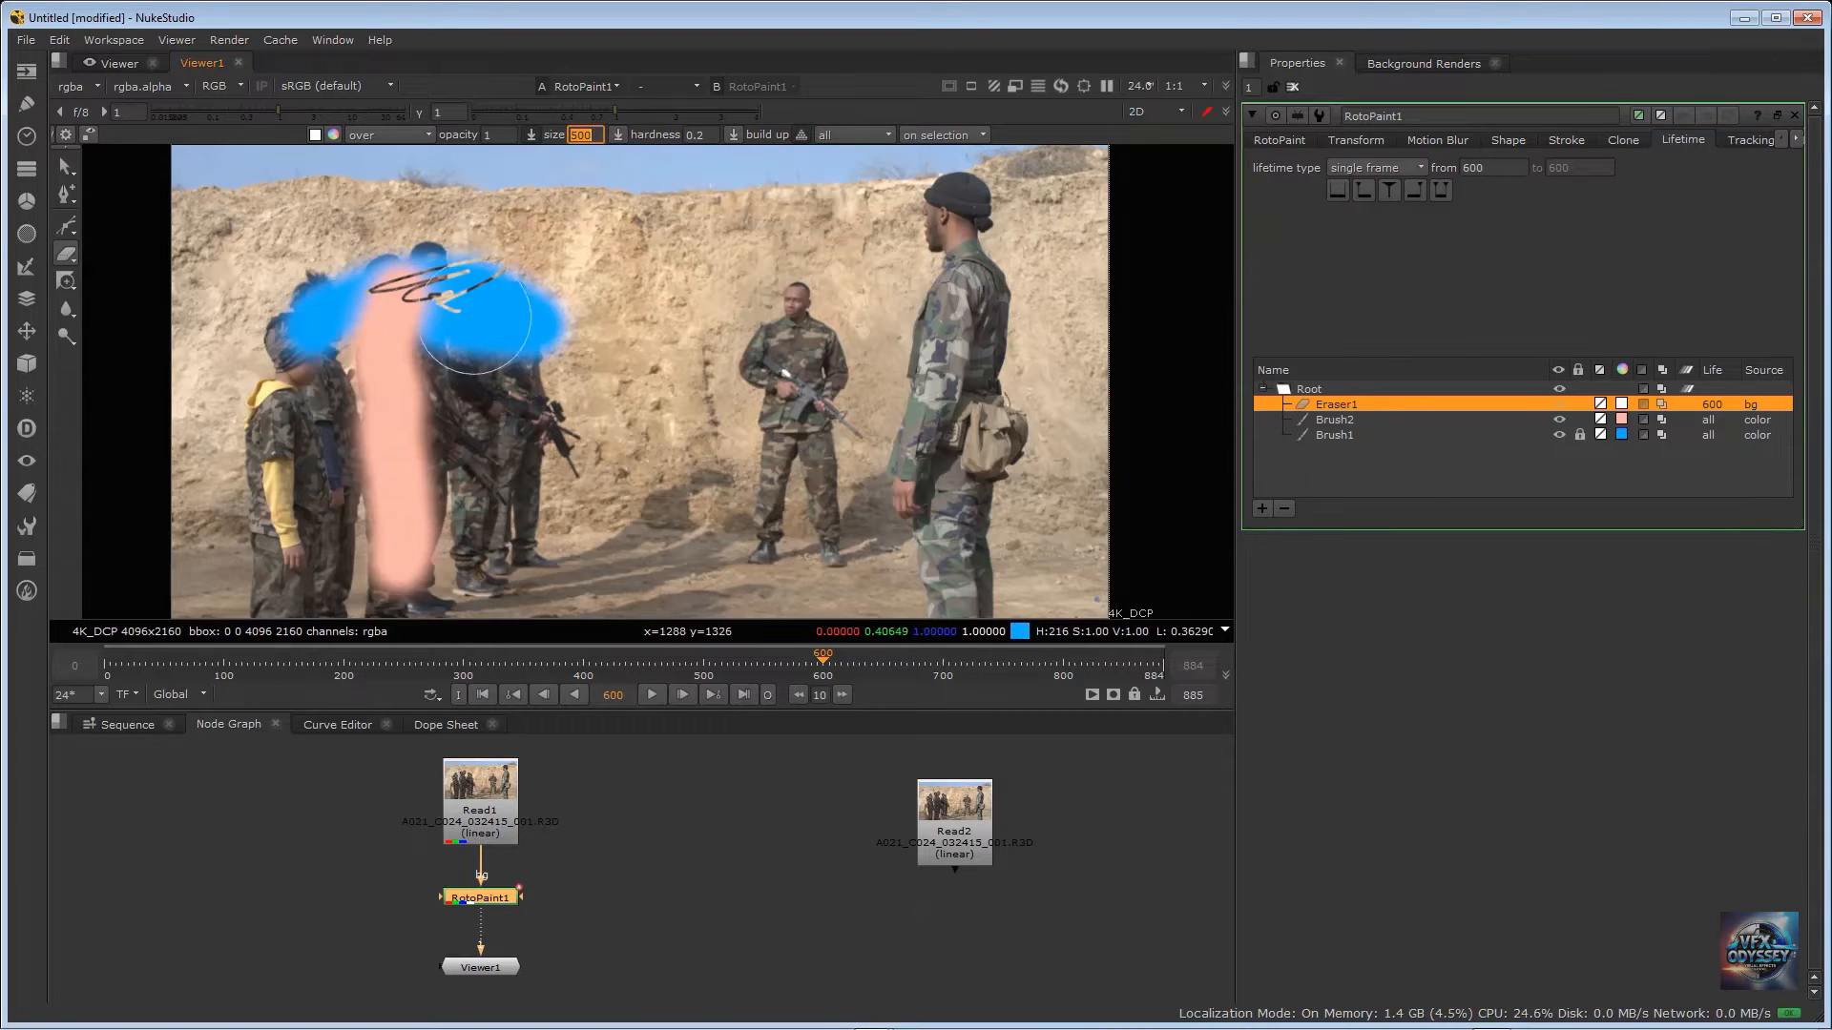
{"action": "mouse_move", "coordinate": [543, 300]}
{"action": "left_mouse_down"}
{"action": "mouse_move", "coordinate": [458, 343]}
{"action": "mouse_move", "coordinate": [372, 286]}
{"action": "mouse_move", "coordinate": [275, 316]}
{"action": "mouse_move", "coordinate": [332, 410]}
{"action": "mouse_move", "coordinate": [418, 457]}
{"action": "mouse_move", "coordinate": [457, 567]}
{"action": "mouse_move", "coordinate": [395, 531]}
{"action": "left_mouse_up"}
{"action": "mouse_move", "coordinate": [412, 334]}
{"action": "left_mouse_down"}
{"action": "mouse_move", "coordinate": [329, 358]}
{"action": "mouse_move", "coordinate": [391, 458]}
{"action": "mouse_move", "coordinate": [281, 527]}
{"action": "mouse_move", "coordinate": [322, 412]}
{"action": "left_mouse_up"}
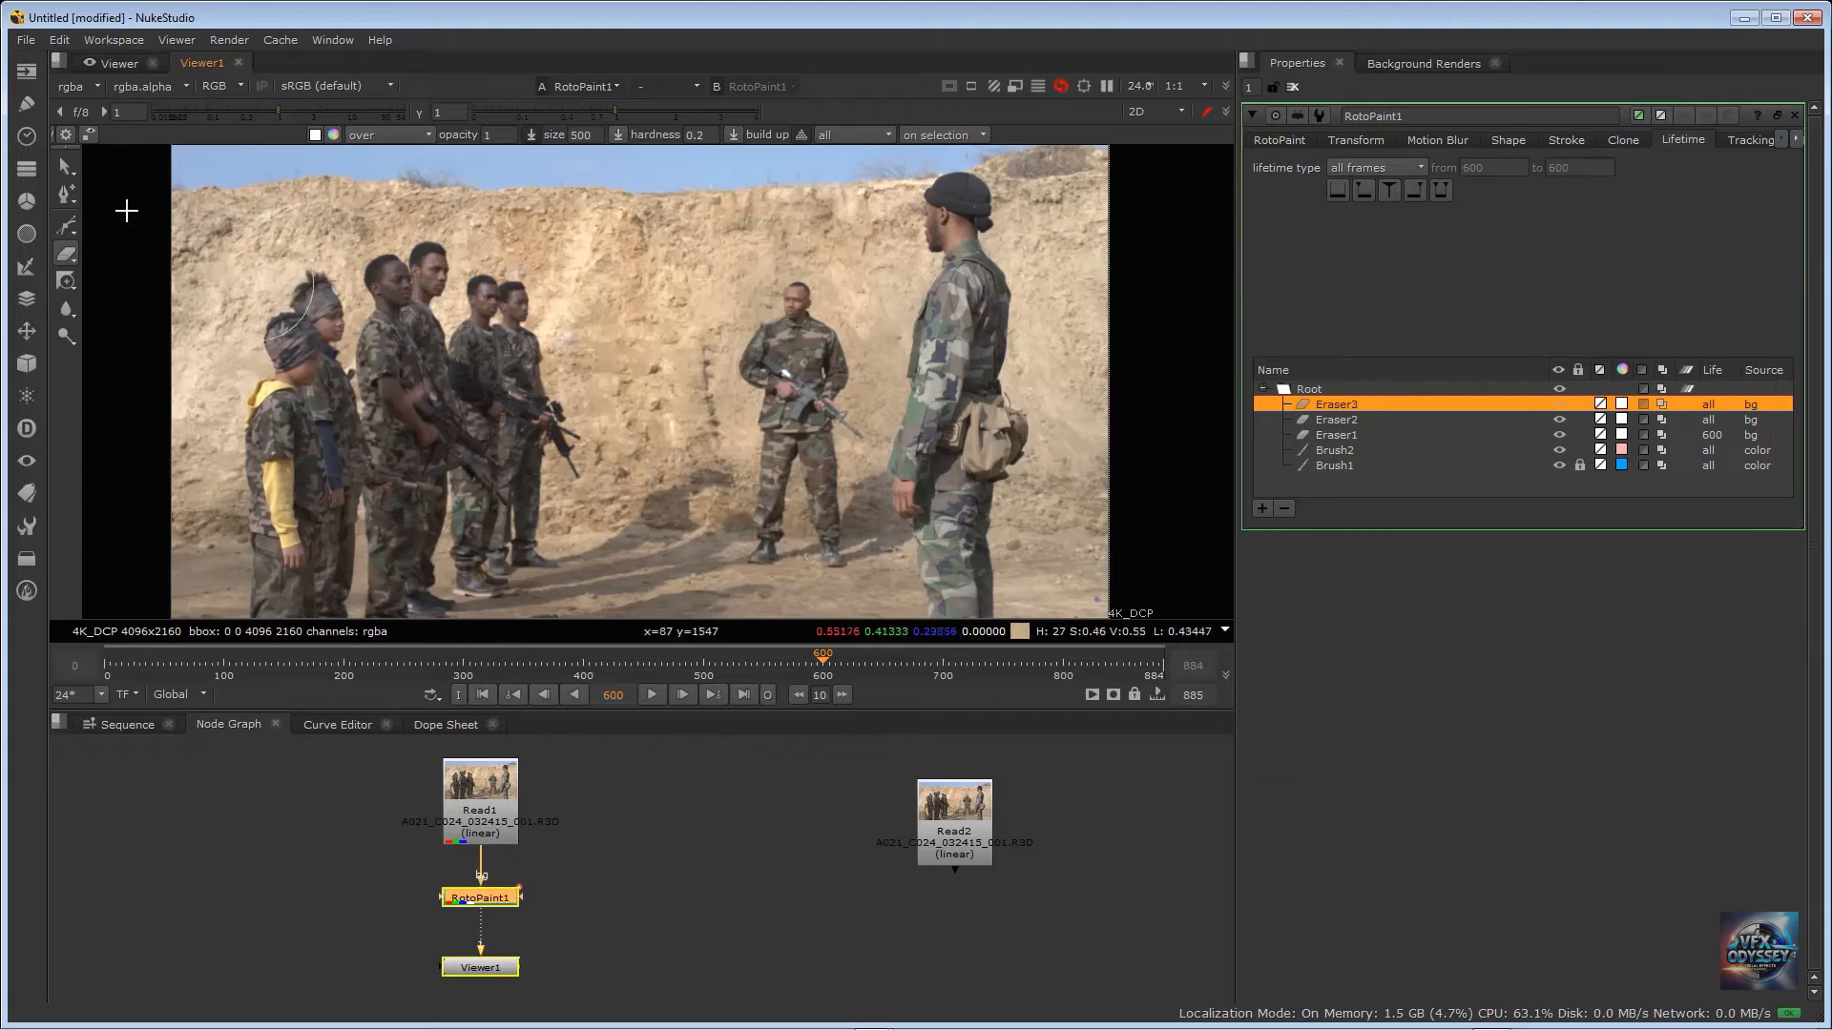
Step: Clone the central soldier beside himself, nearer the group, using the Clone tool at size 250 with a lifetime of all frames
{"action": "right_click", "coordinate": [73, 284]}
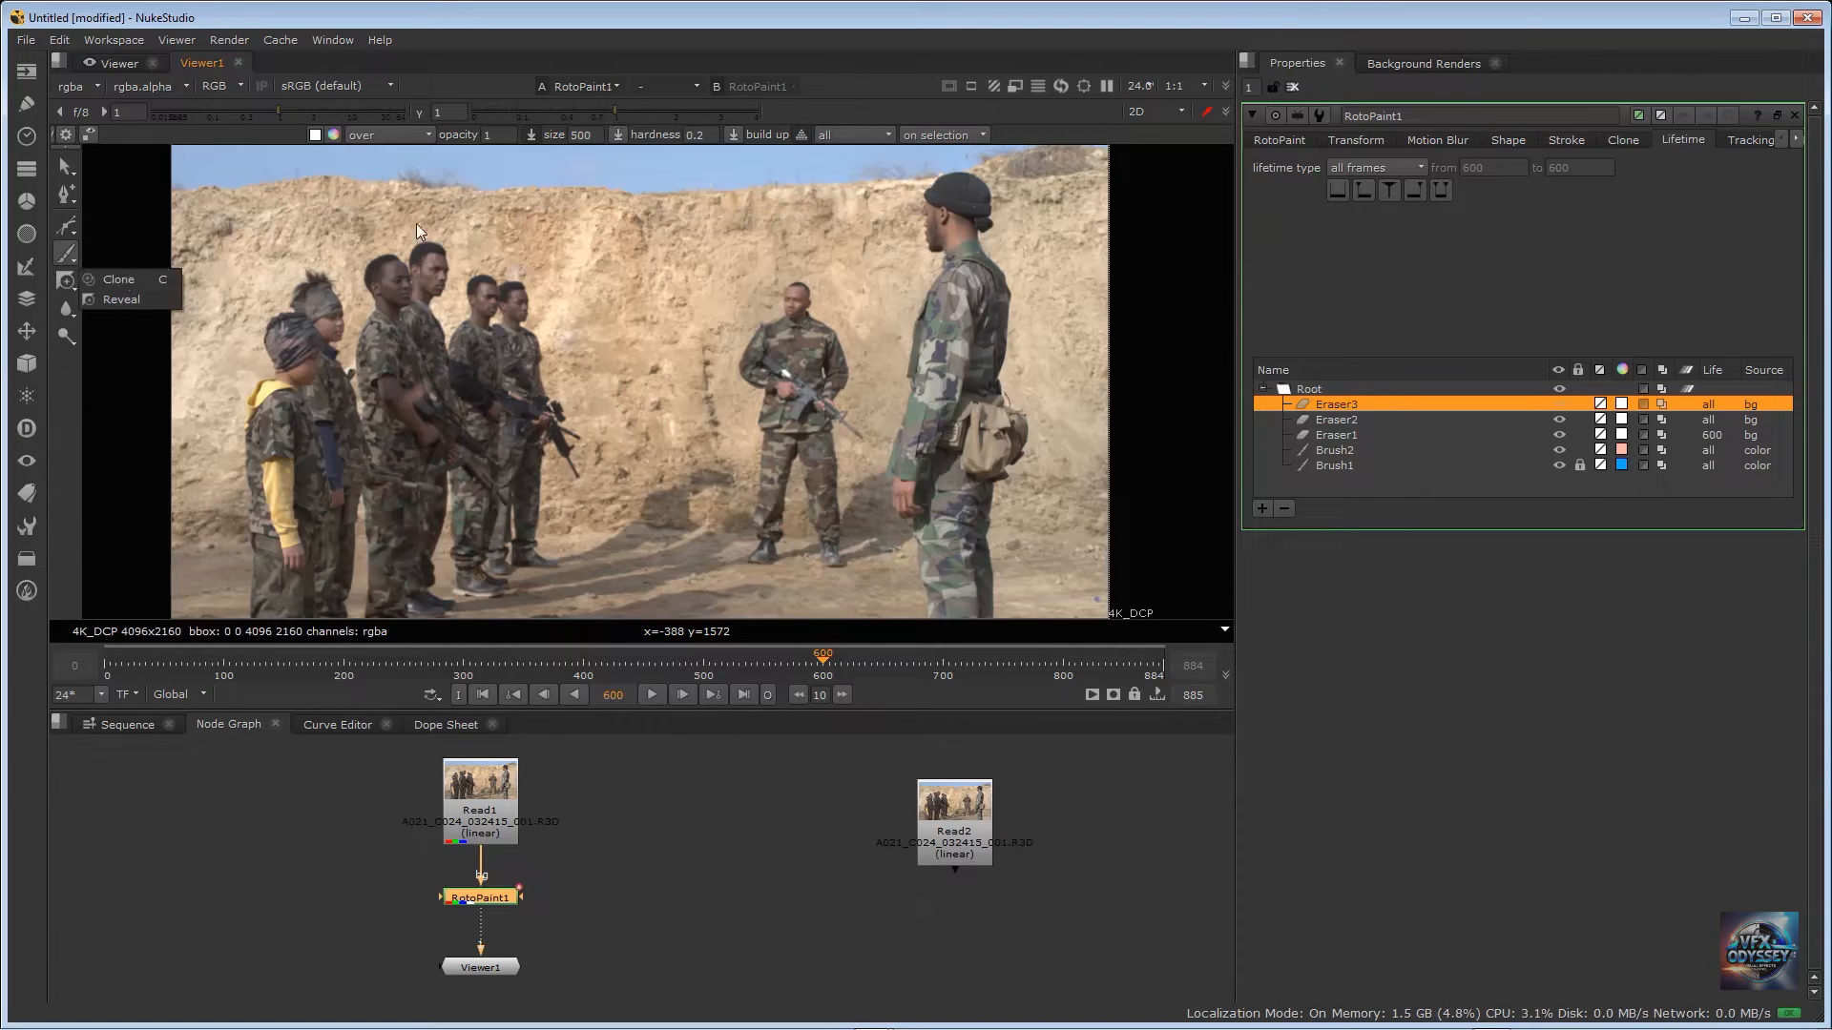
{"action": "left_click", "coordinate": [143, 278]}
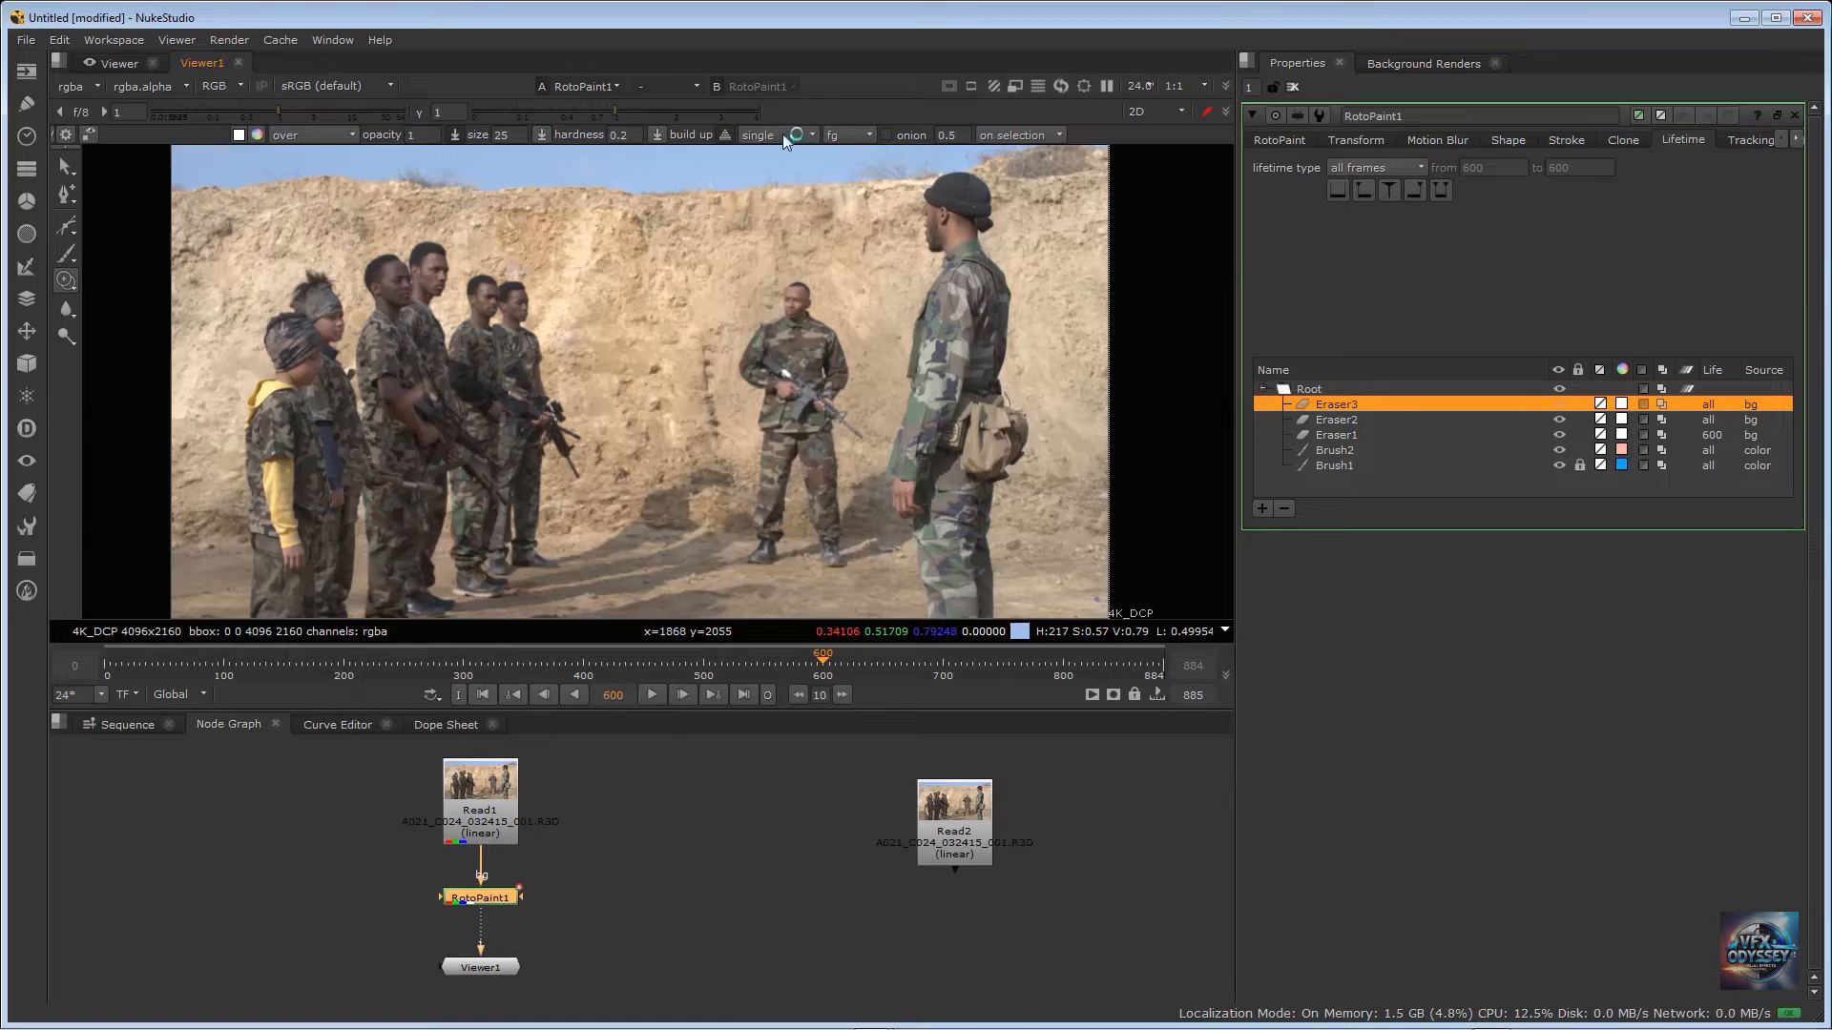
{"action": "left_click", "coordinate": [777, 101]}
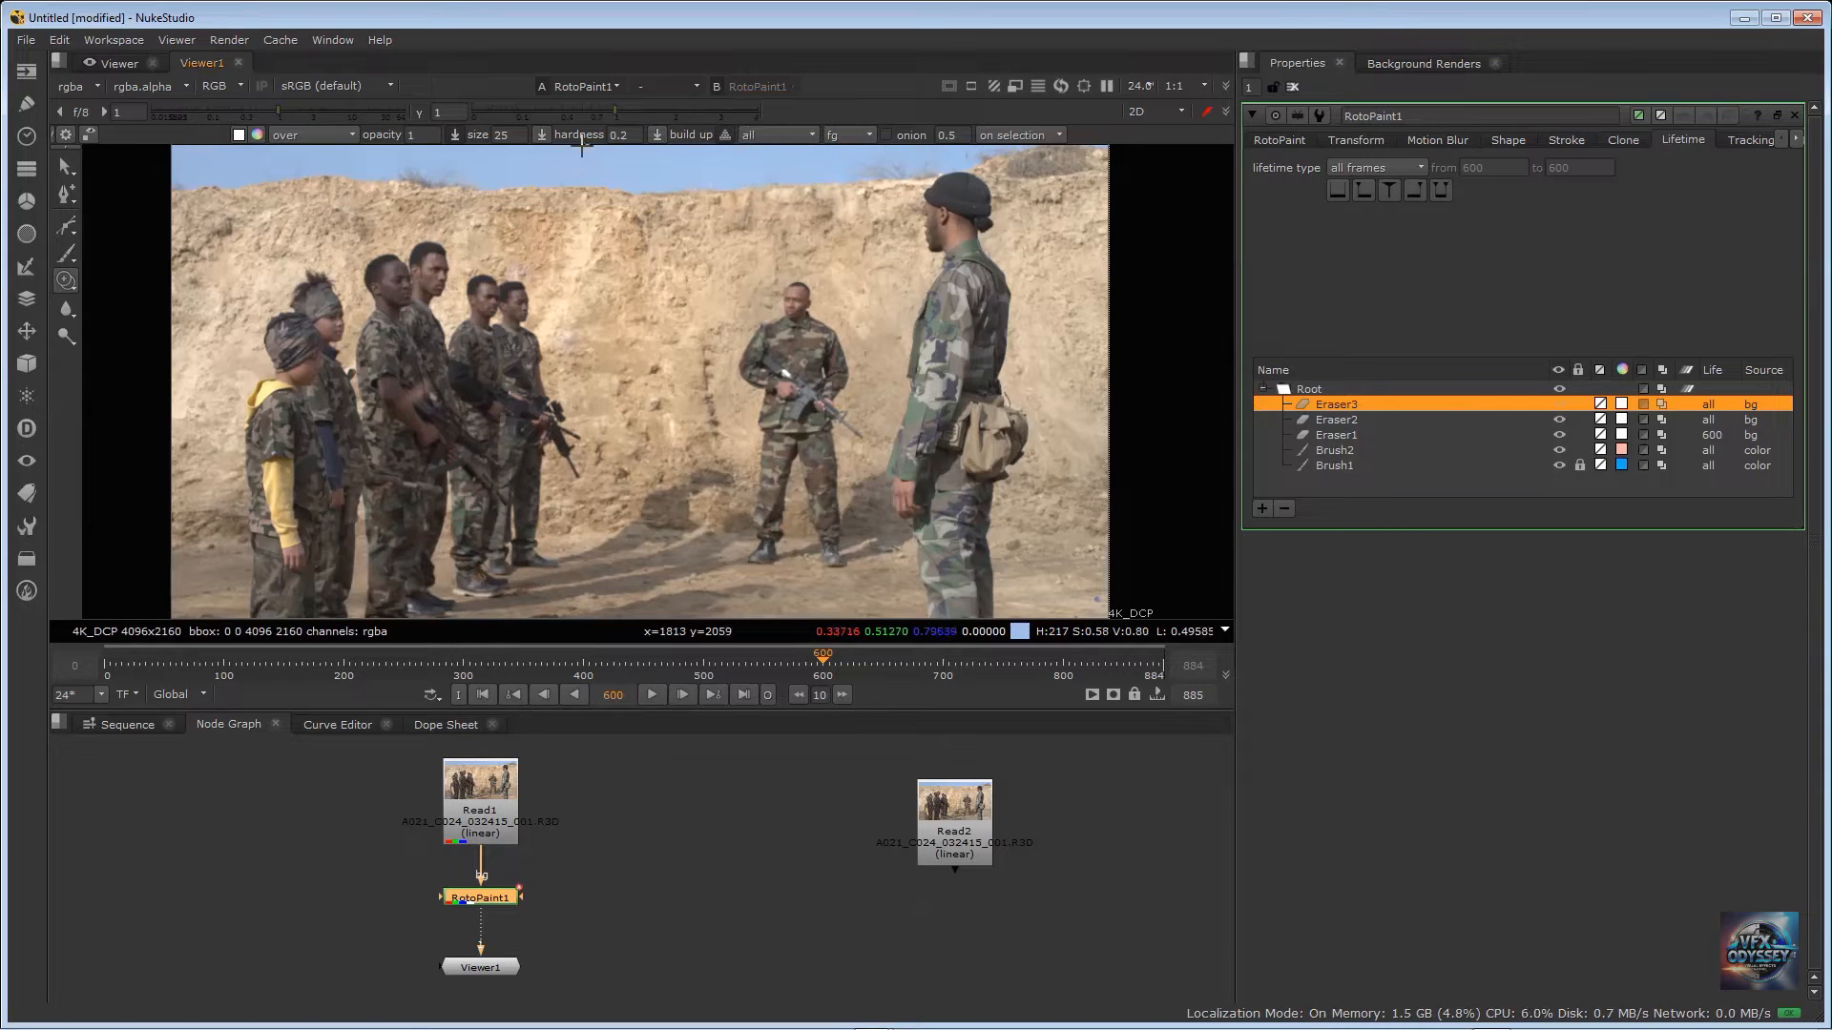
{"action": "left_click", "coordinate": [506, 133]}
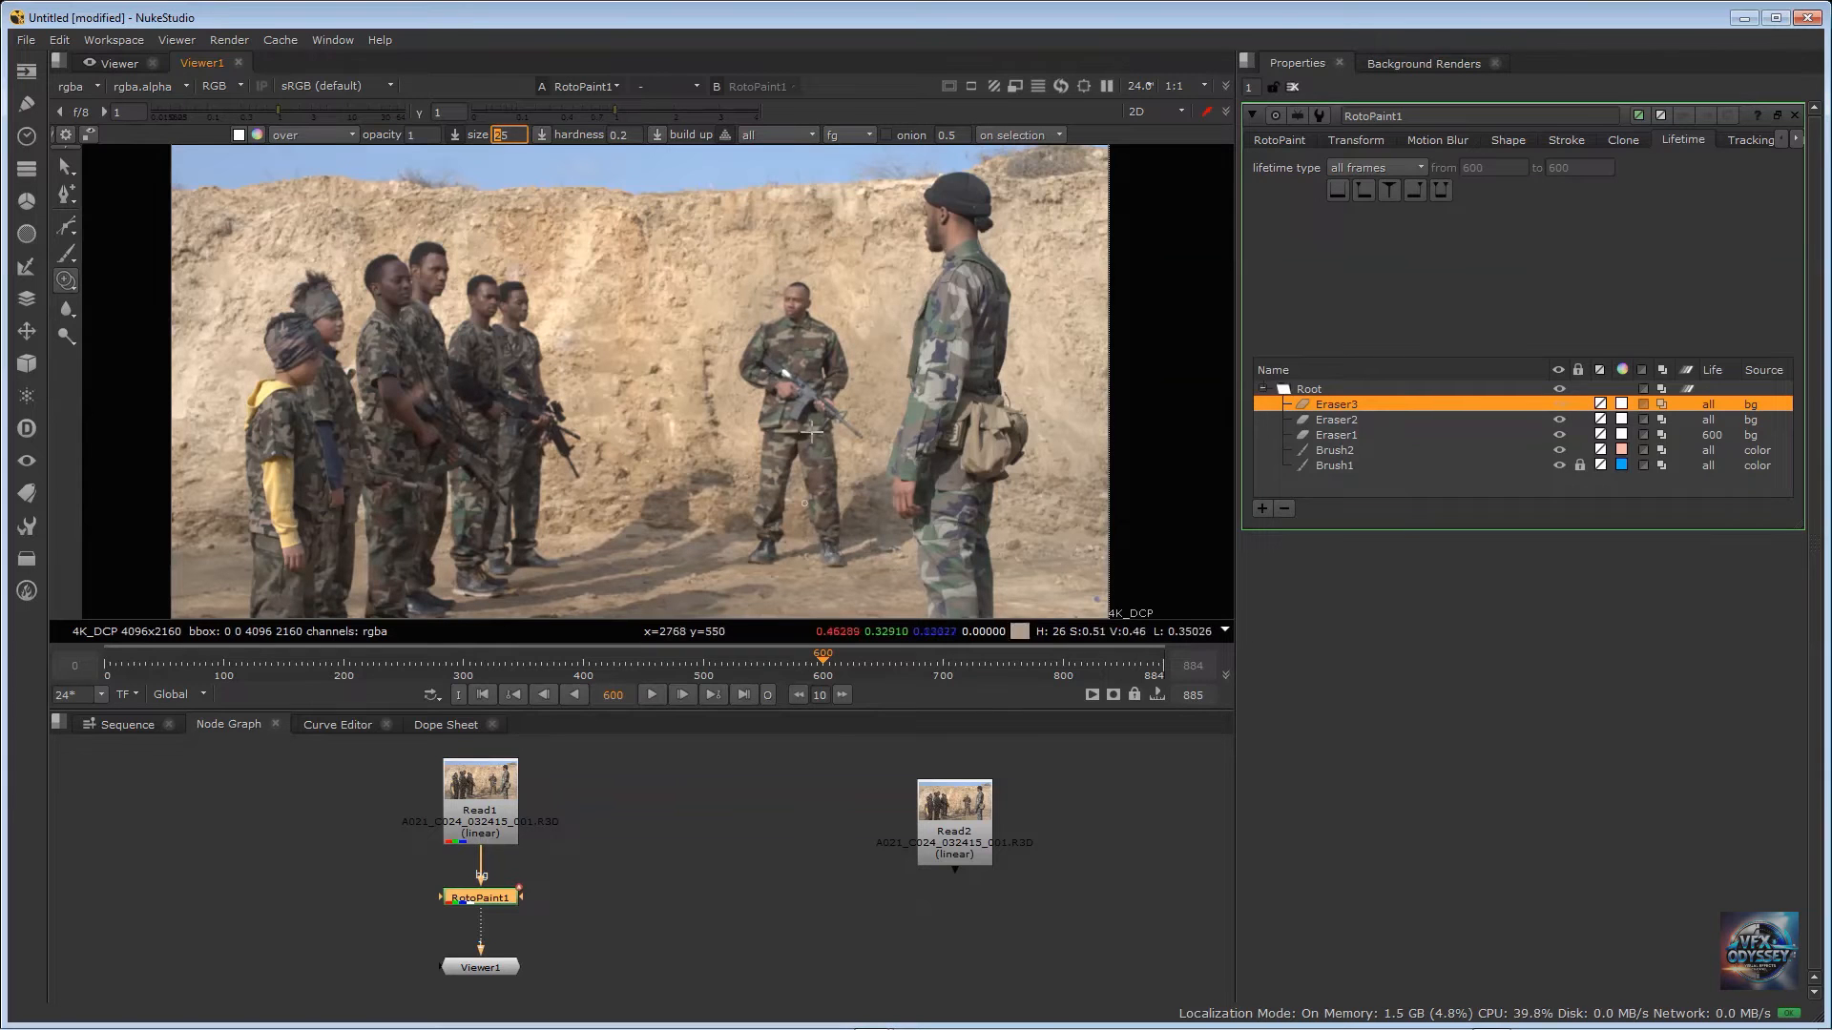
{"action": "left_click", "coordinate": [511, 134]}
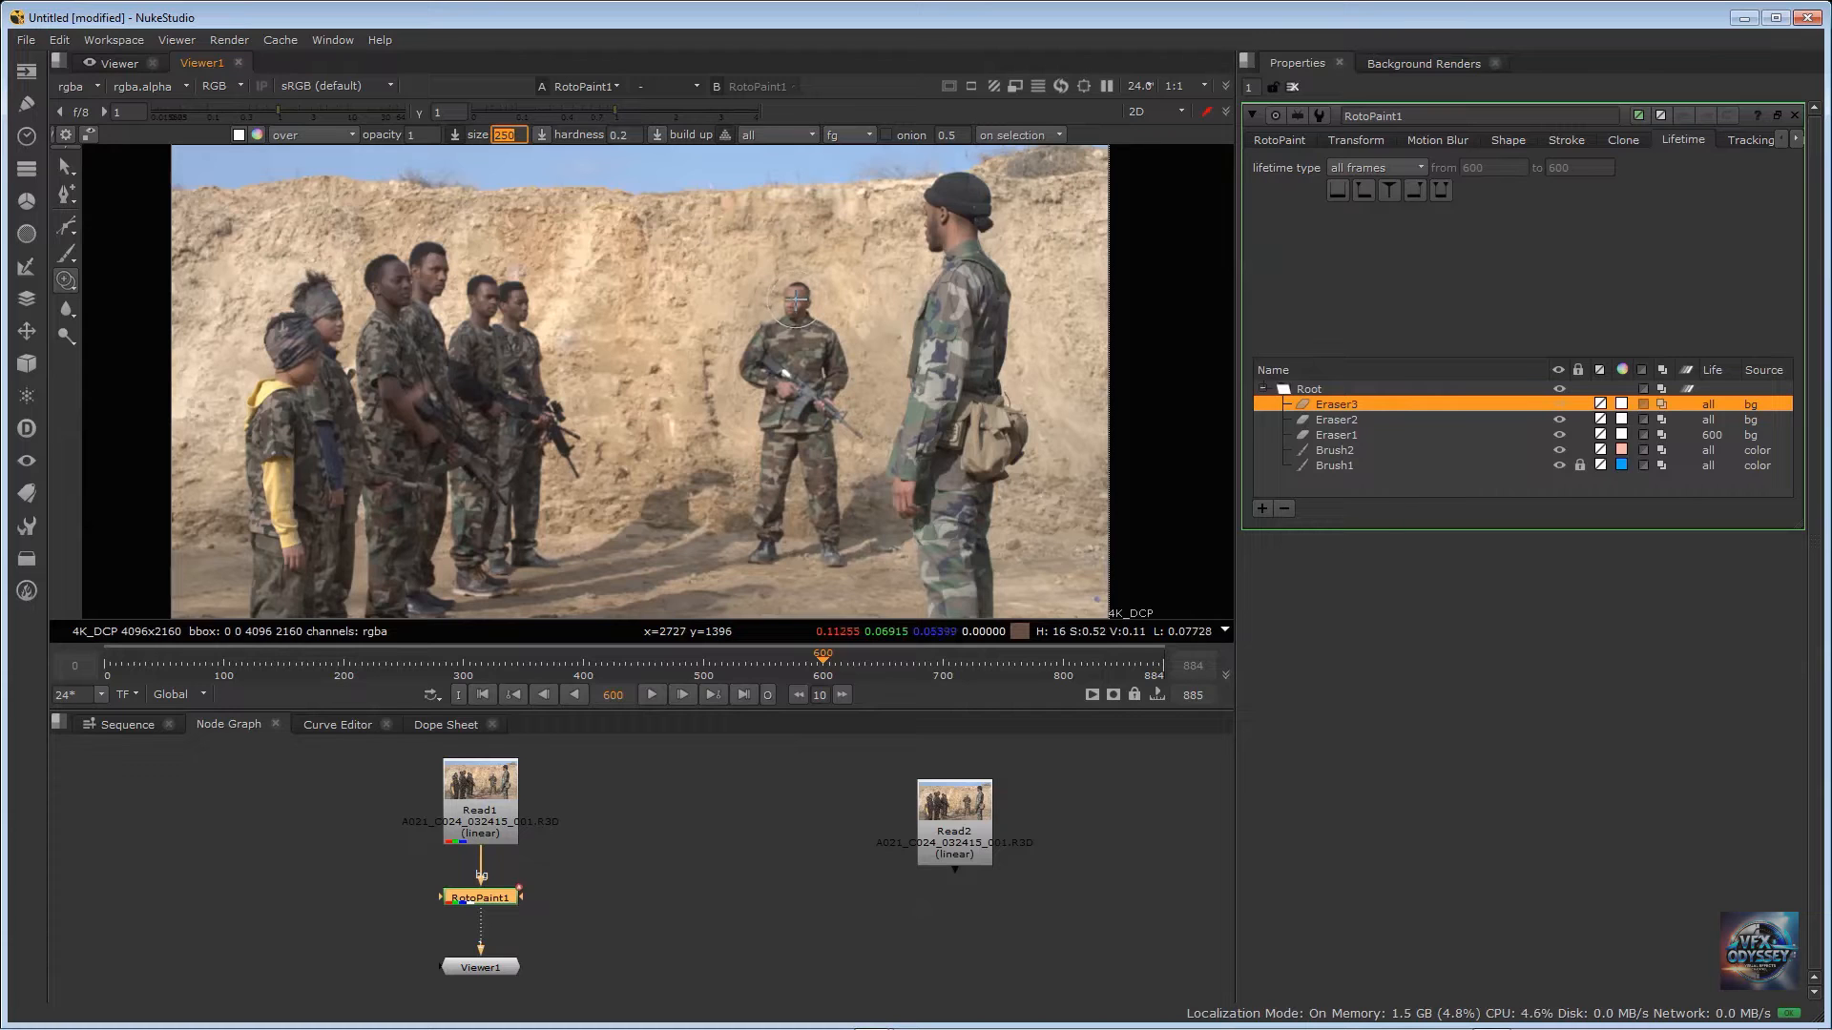
{"action": "mouse_move", "coordinate": [795, 299]}
{"action": "left_mouse_down", "text": "ctrl"}
{"action": "mouse_move", "coordinate": [670, 305]}
{"action": "mouse_move", "coordinate": [666, 282]}
{"action": "mouse_move", "coordinate": [684, 324]}
{"action": "mouse_move", "coordinate": [658, 329]}
{"action": "mouse_move", "coordinate": [691, 329]}
{"action": "mouse_move", "coordinate": [710, 376]}
{"action": "mouse_move", "coordinate": [673, 377]}
{"action": "mouse_move", "coordinate": [692, 353]}
{"action": "mouse_move", "coordinate": [663, 342]}
{"action": "mouse_move", "coordinate": [629, 372]}
{"action": "mouse_move", "coordinate": [661, 408]}
{"action": "mouse_move", "coordinate": [659, 506]}
{"action": "mouse_move", "coordinate": [698, 487]}
{"action": "mouse_move", "coordinate": [706, 429]}
{"action": "mouse_move", "coordinate": [706, 553]}
{"action": "mouse_move", "coordinate": [623, 532]}
{"action": "mouse_move", "coordinate": [682, 299]}
{"action": "mouse_move", "coordinate": [646, 387]}
{"action": "mouse_move", "coordinate": [657, 545]}
{"action": "mouse_move", "coordinate": [698, 543]}
{"action": "mouse_move", "coordinate": [669, 334]}
{"action": "mouse_move", "coordinate": [649, 401]}
{"action": "mouse_move", "coordinate": [660, 505]}
{"action": "left_mouse_up", "text": "ctrl"}
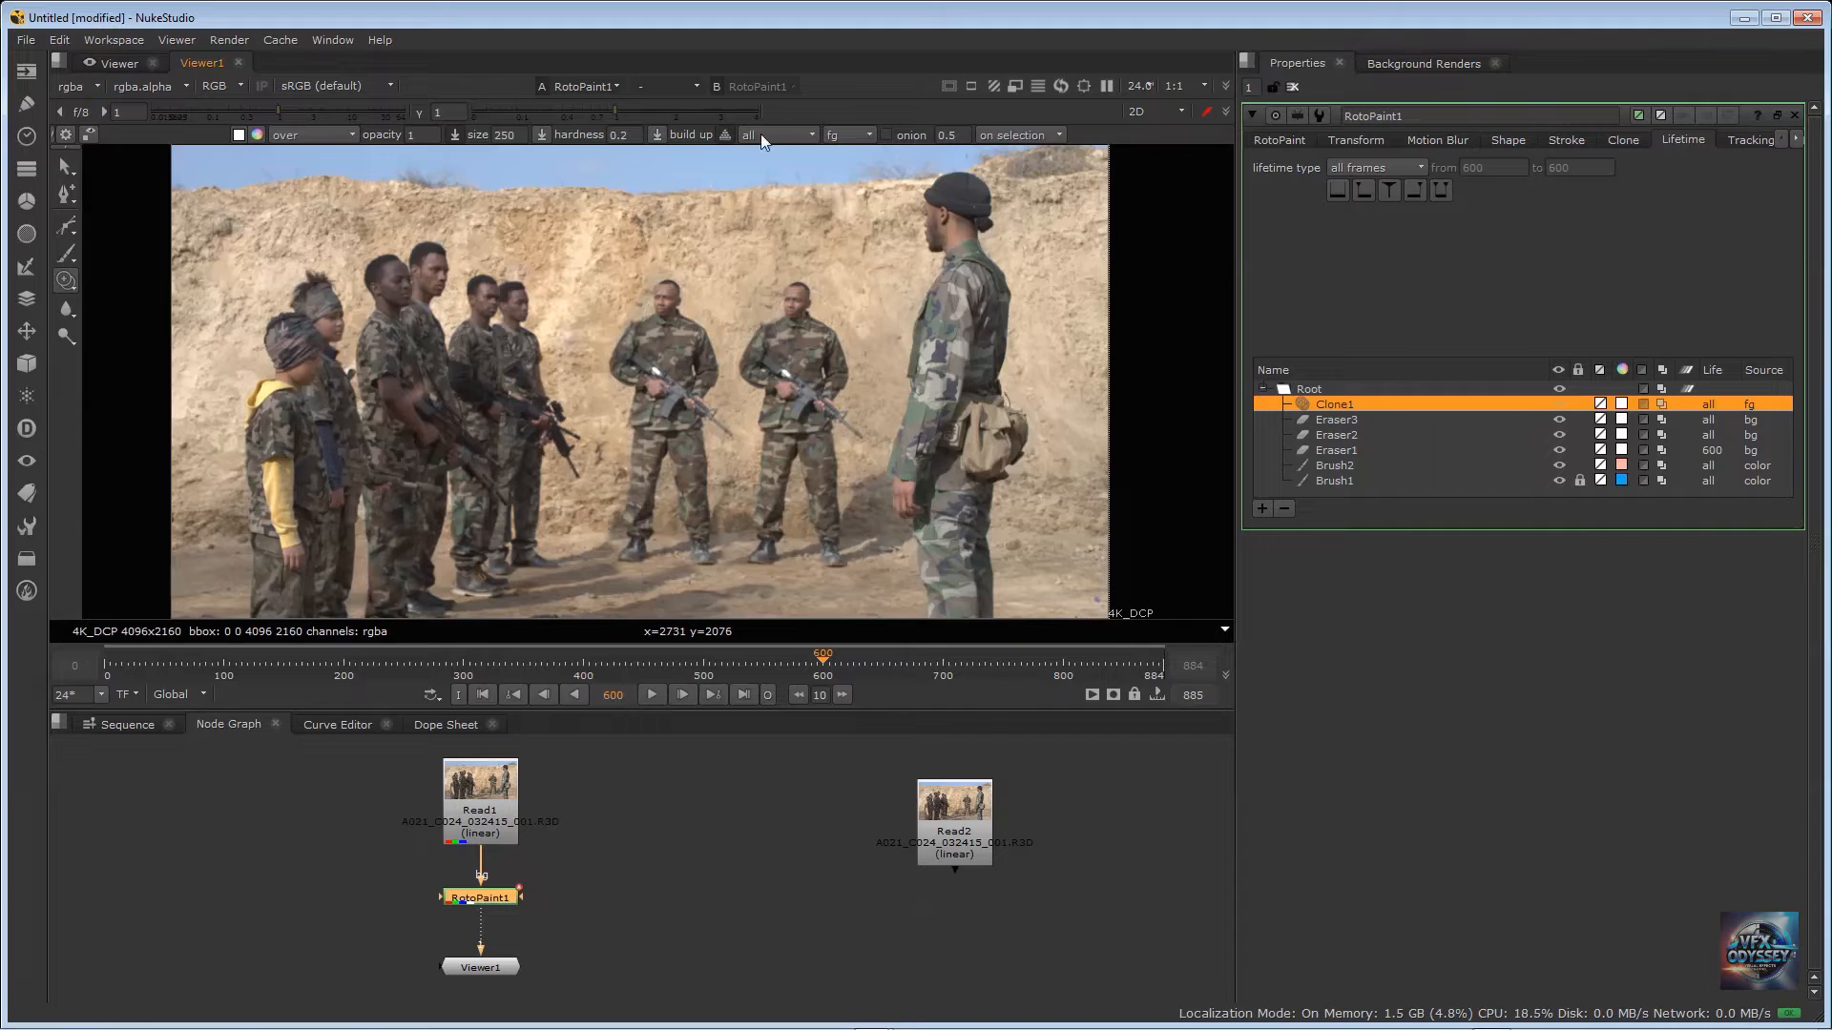
Step: Check the cloned soldier at frames 552, 508 and 466, and deselect the Clone1 stroke with the Select tool
{"action": "left_click_drag", "start_coordinate": [784, 663], "coordinate": [768, 662]}
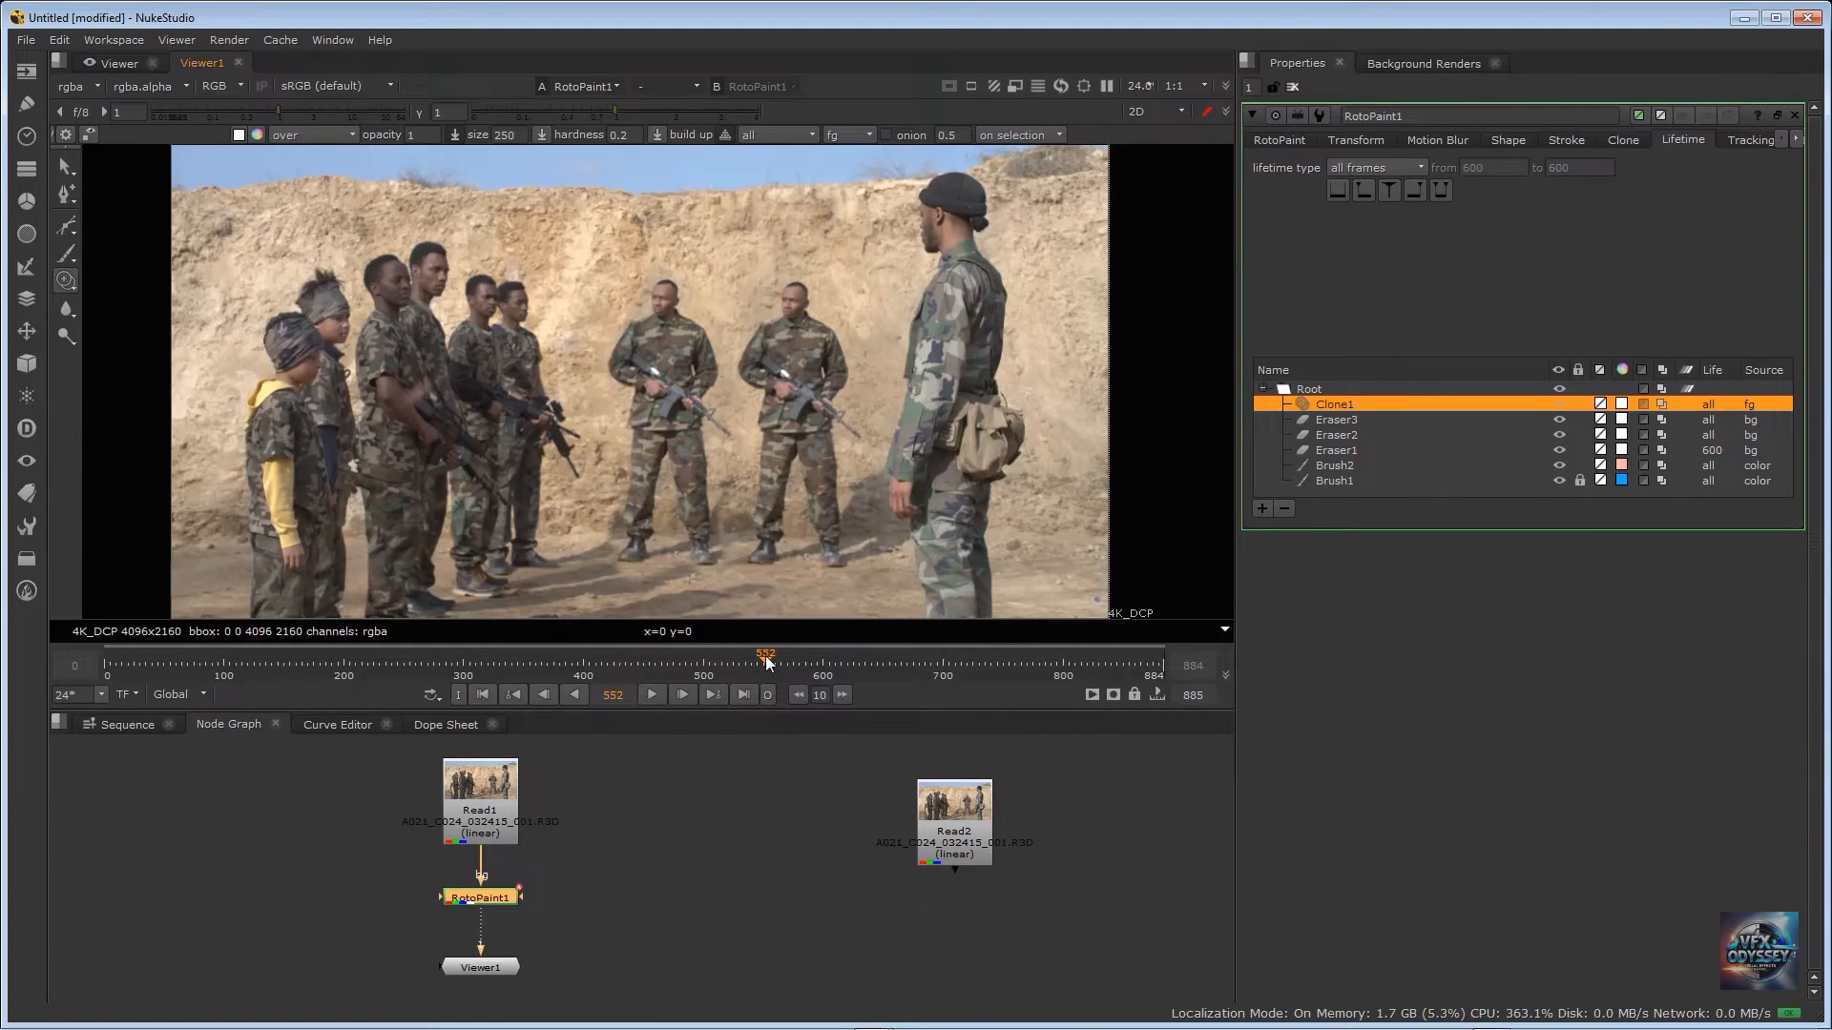
{"action": "left_click_drag", "start_coordinate": [766, 661], "coordinate": [712, 660]}
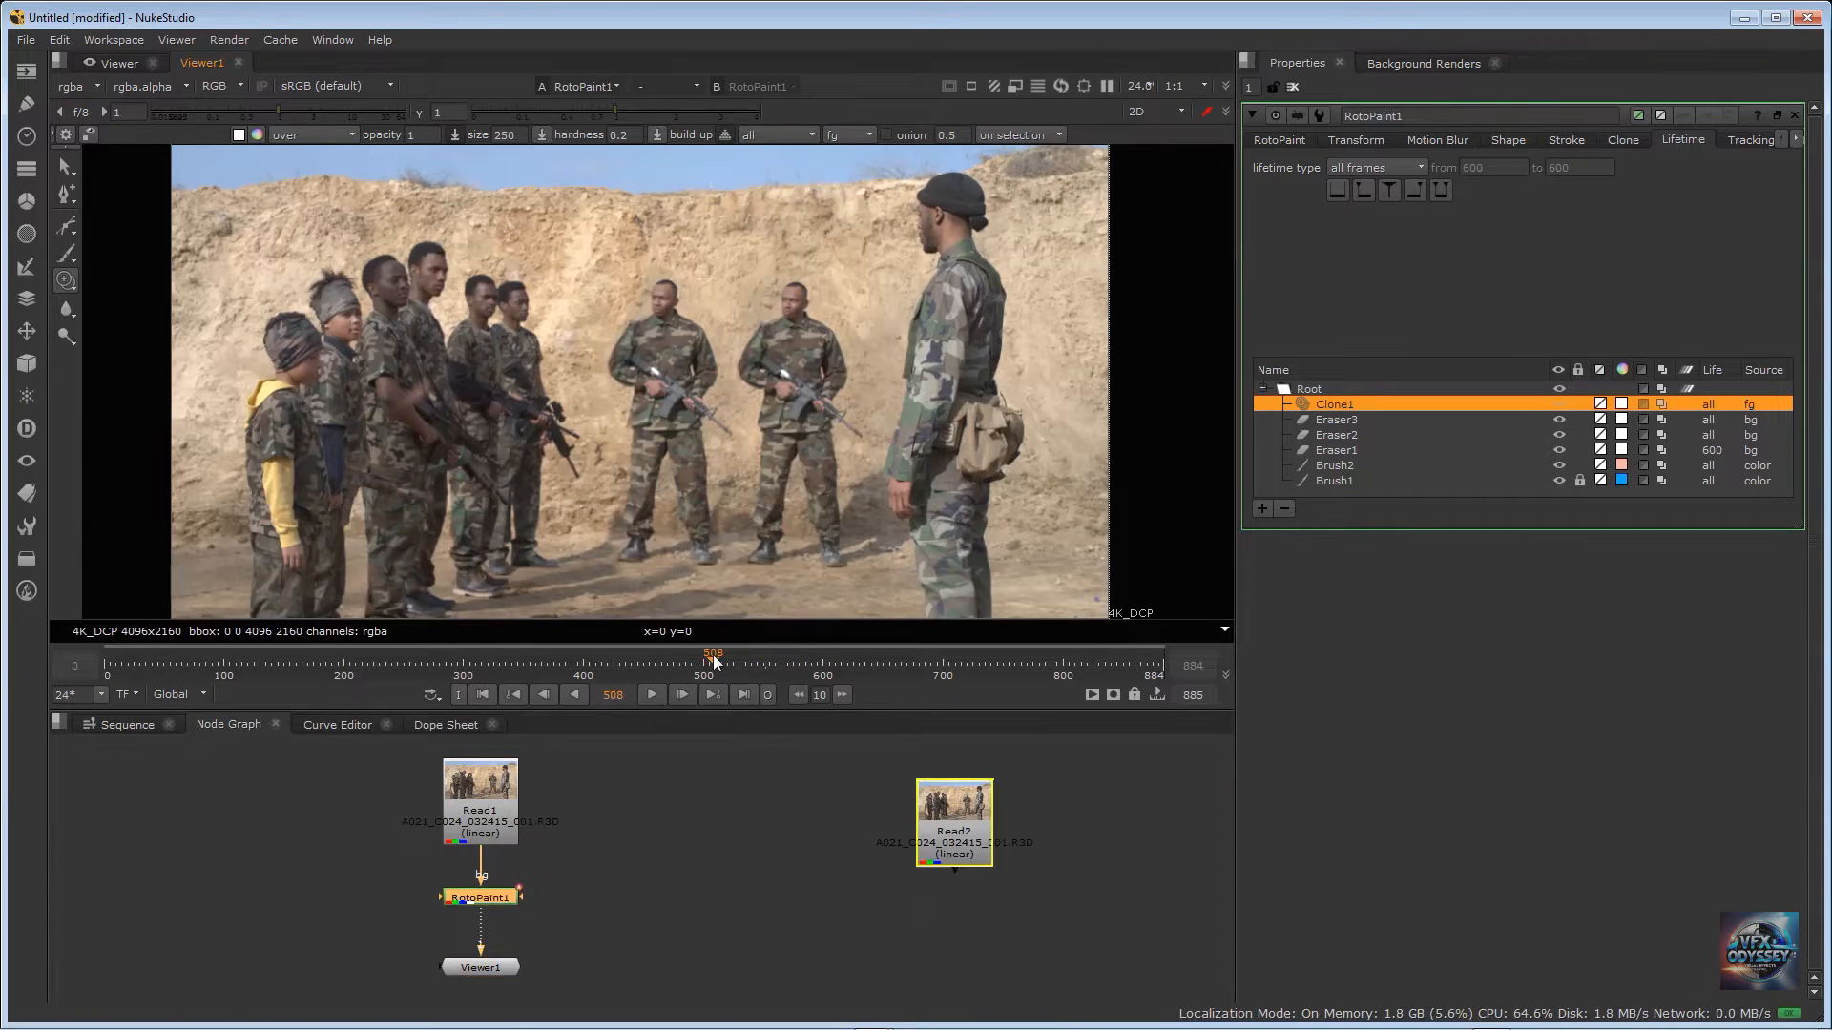
{"action": "left_click", "coordinate": [666, 664]}
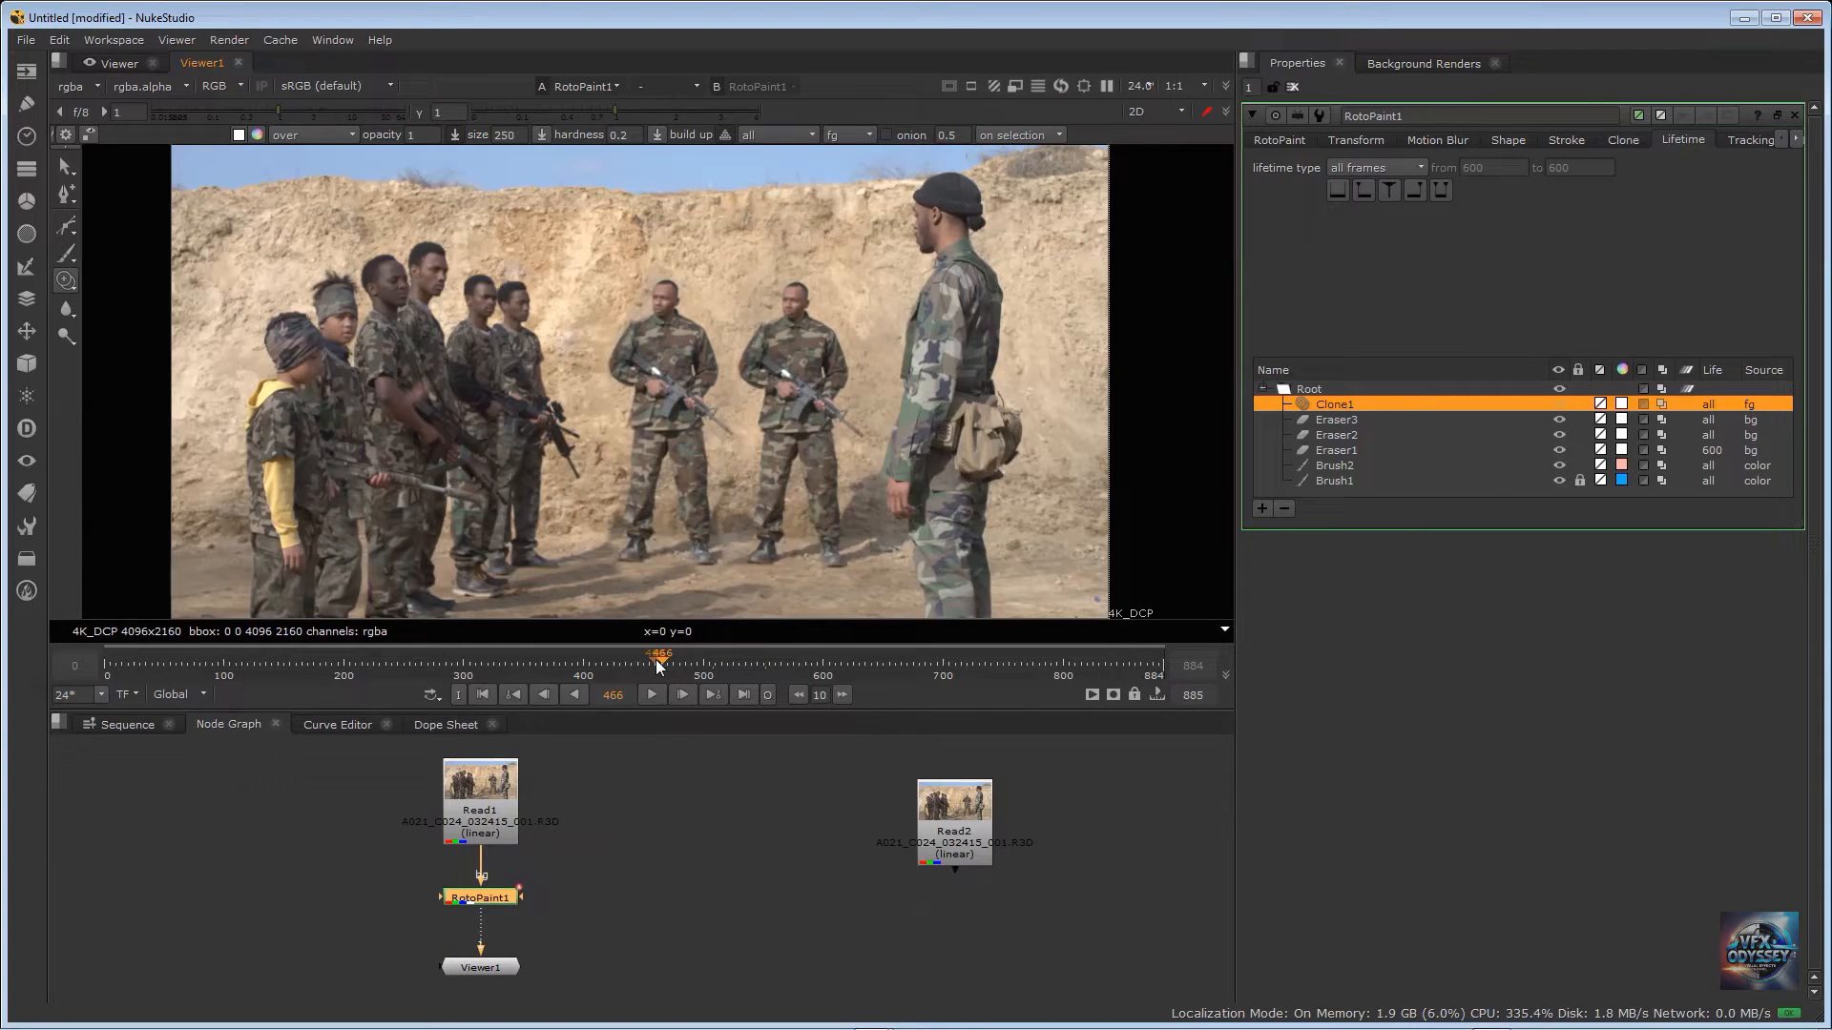
{"action": "left_click", "coordinate": [480, 785]}
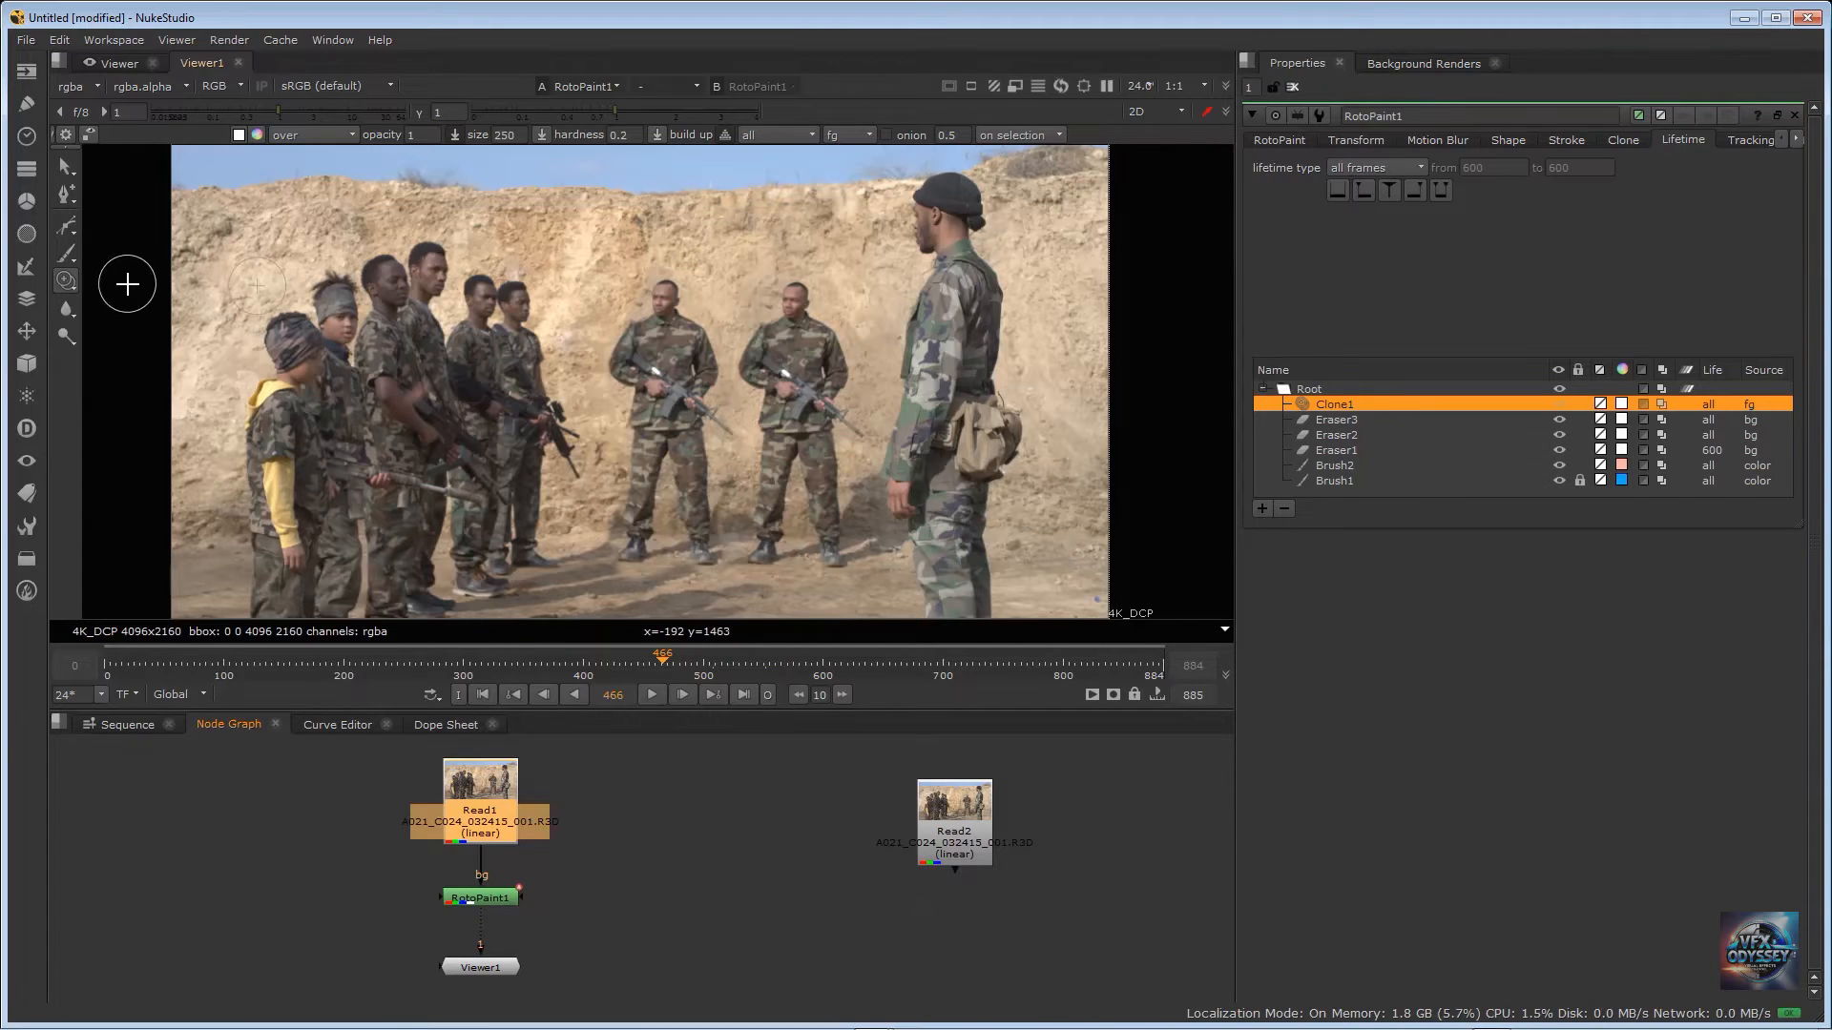
{"action": "left_click", "coordinate": [61, 164]}
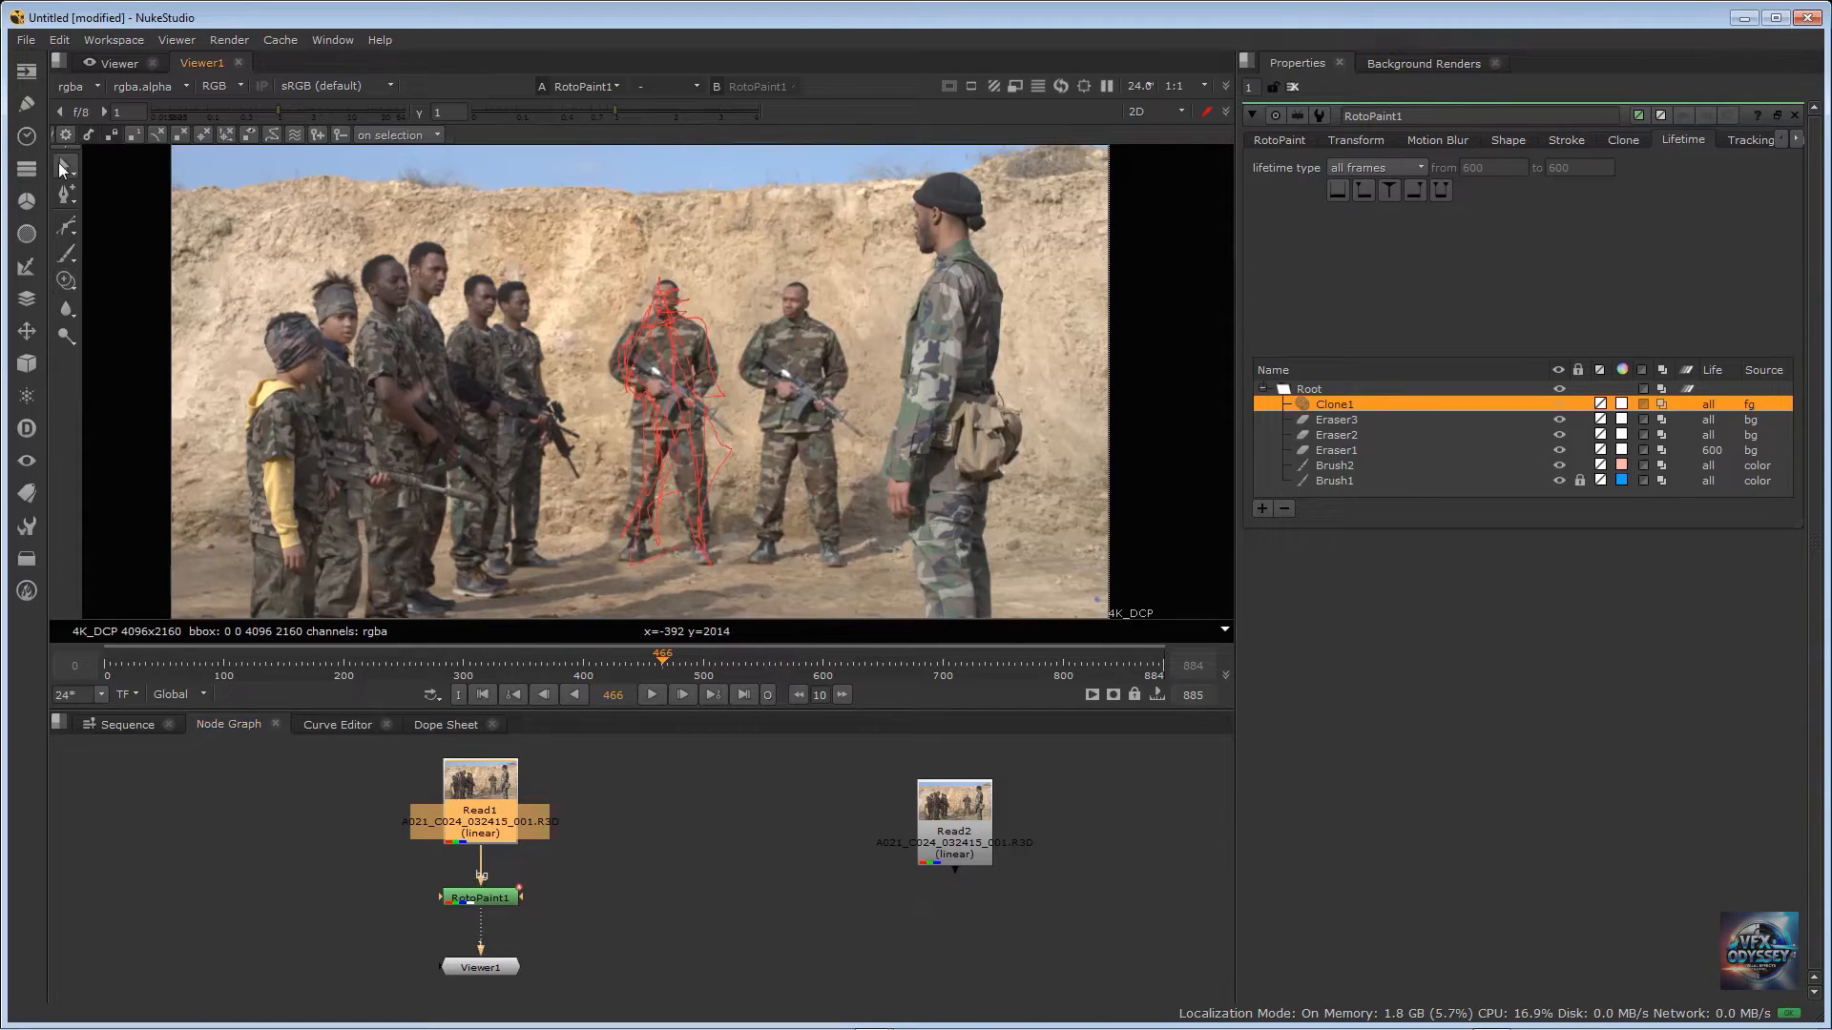
{"action": "left_click", "coordinate": [123, 245]}
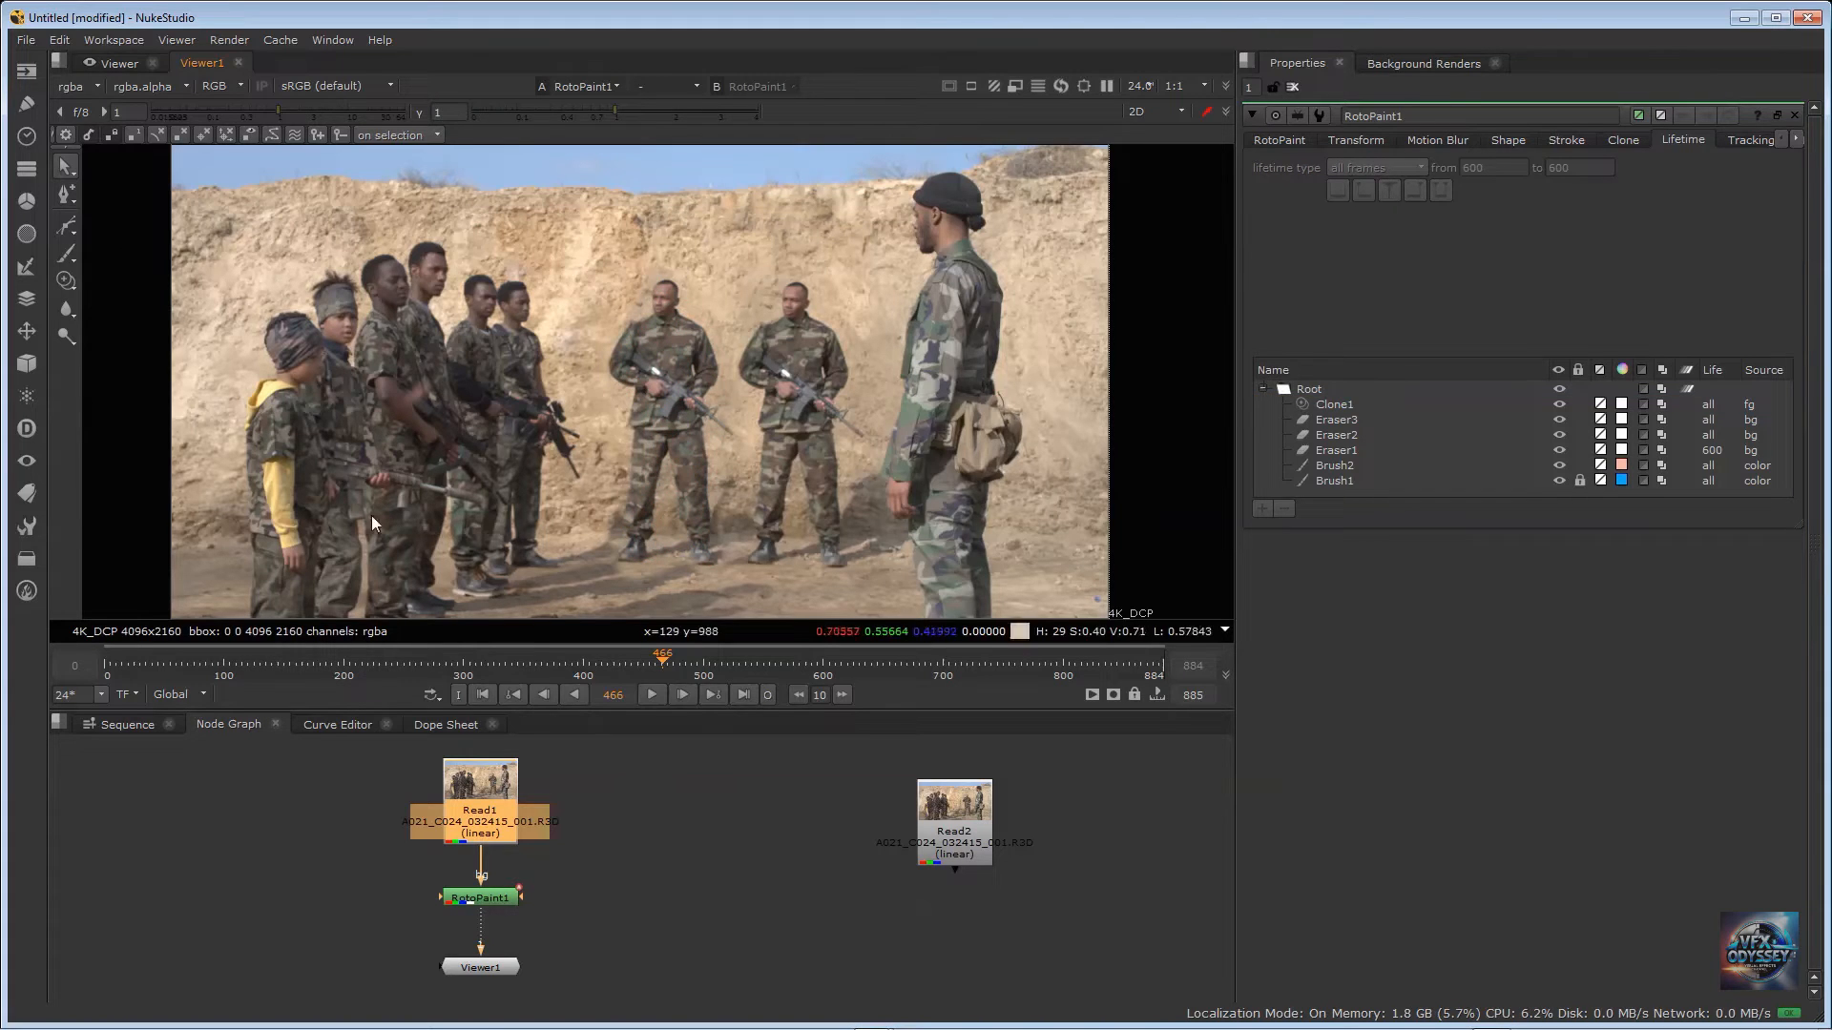
Step: Compare the moving people with the cloned soldier at frames including 498, 475, 563 and 623, finishing on frame 481
{"action": "left_click", "coordinate": [700, 656]}
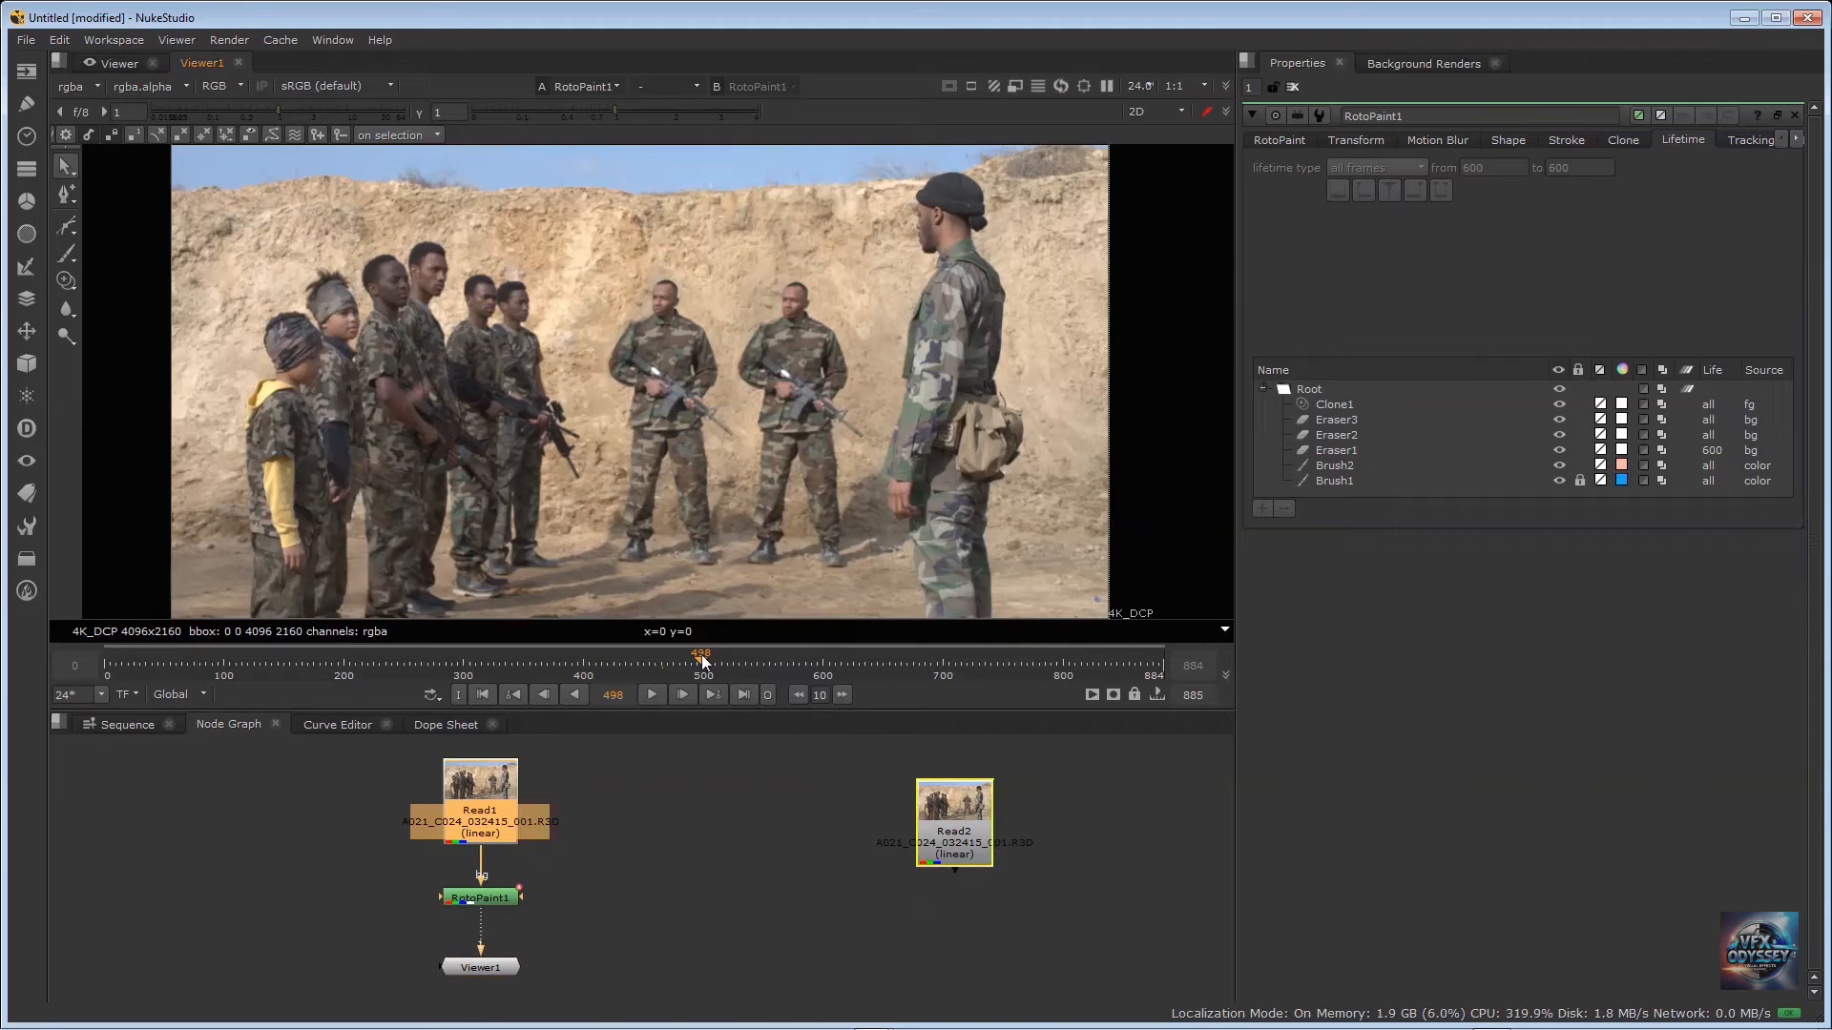
{"action": "left_click", "coordinate": [673, 666]}
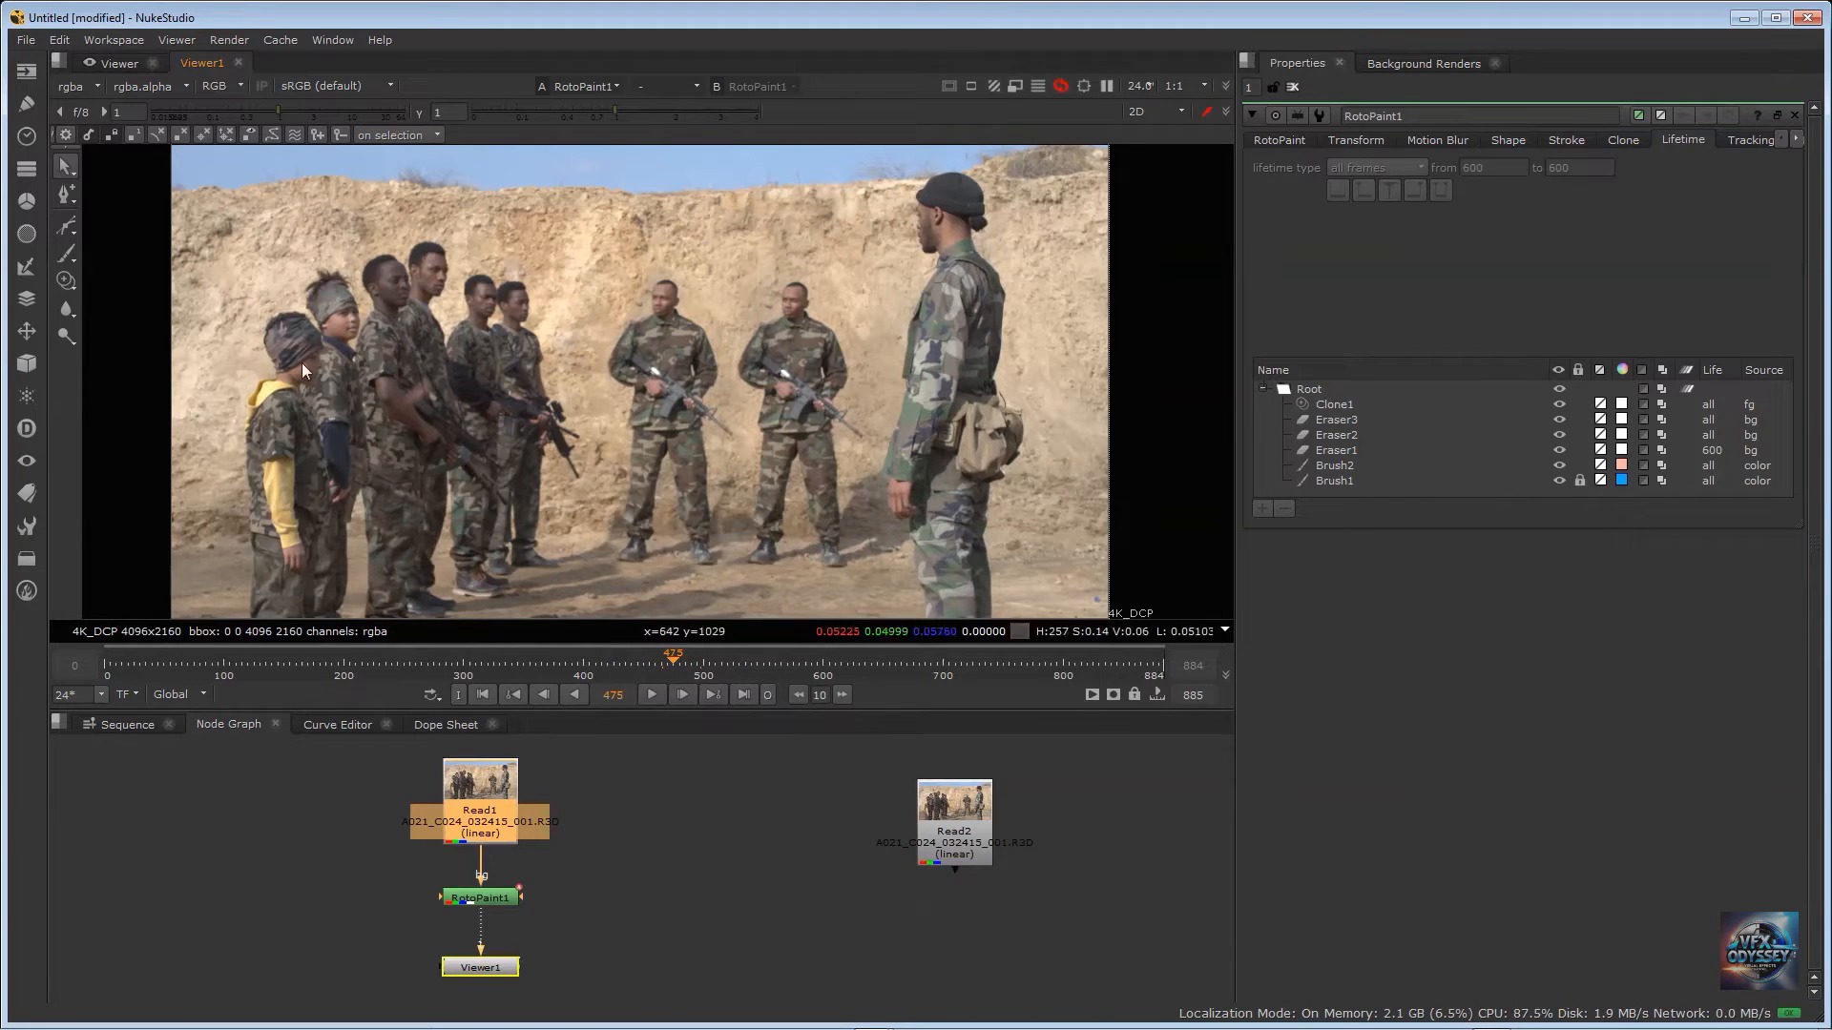
{"action": "left_click", "coordinate": [713, 660]}
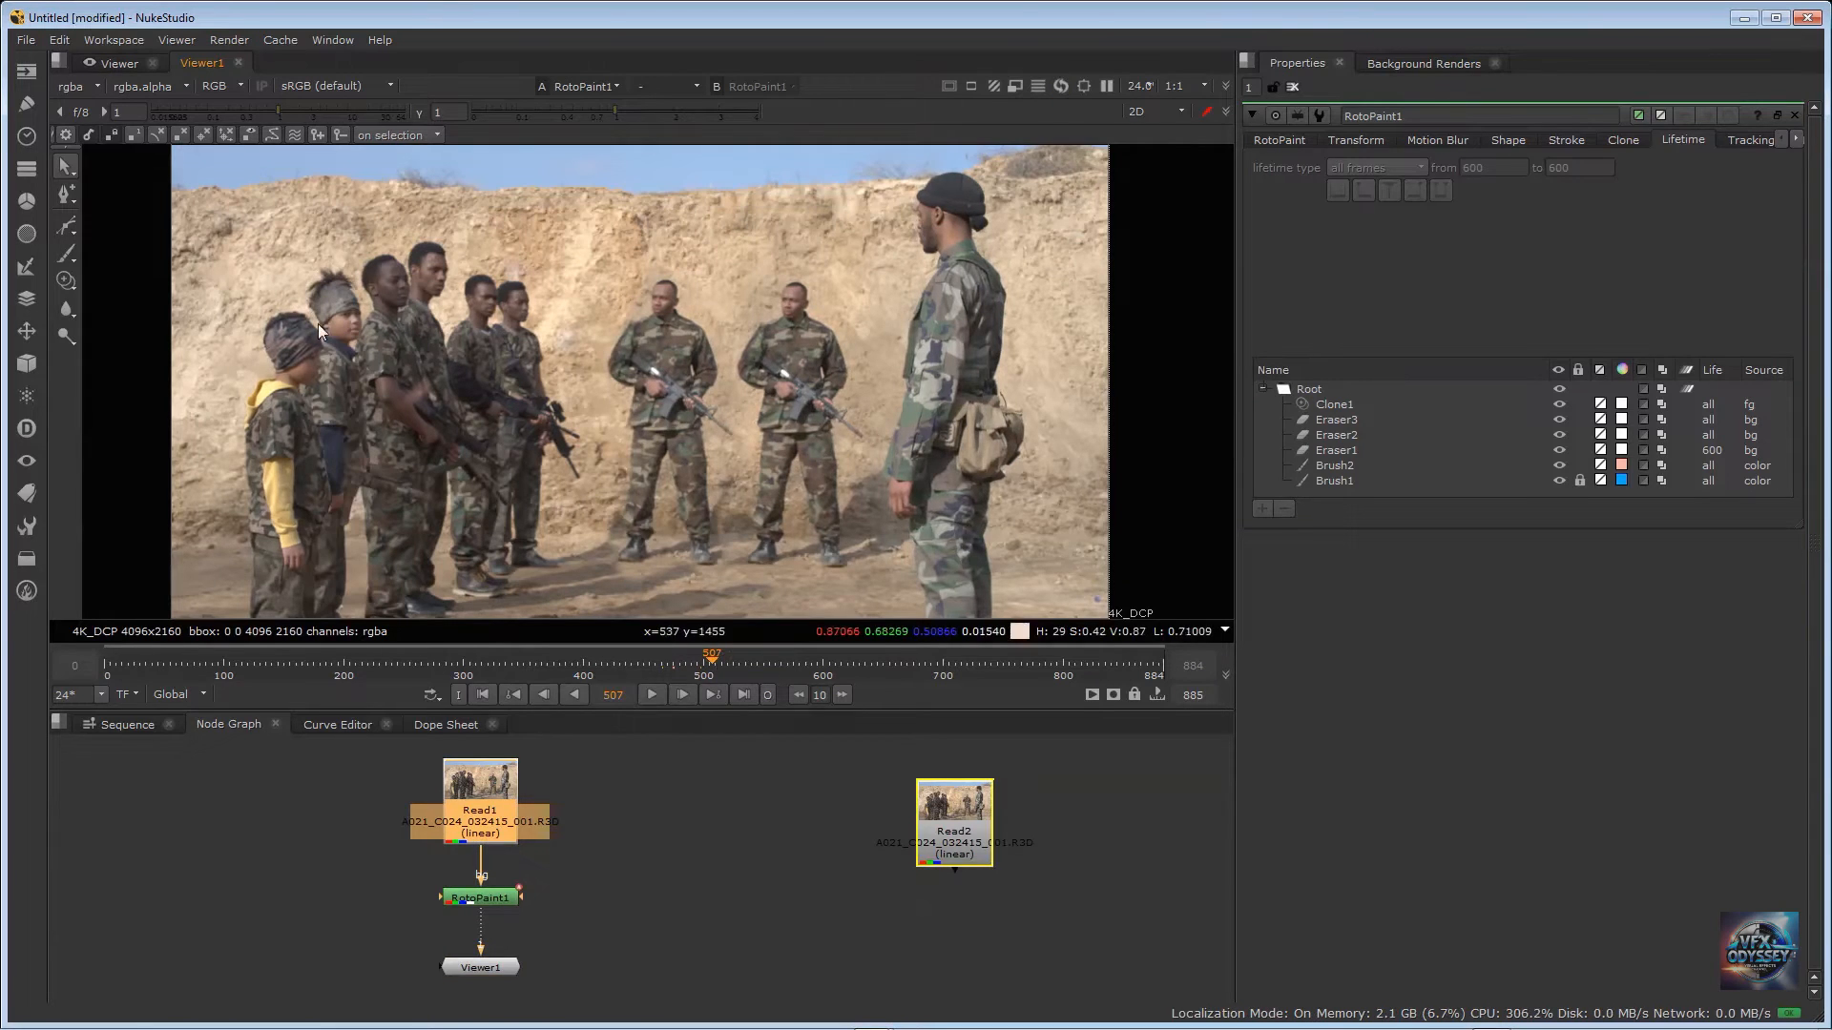
{"action": "left_click", "coordinate": [746, 656]}
{"action": "left_click", "coordinate": [779, 656]}
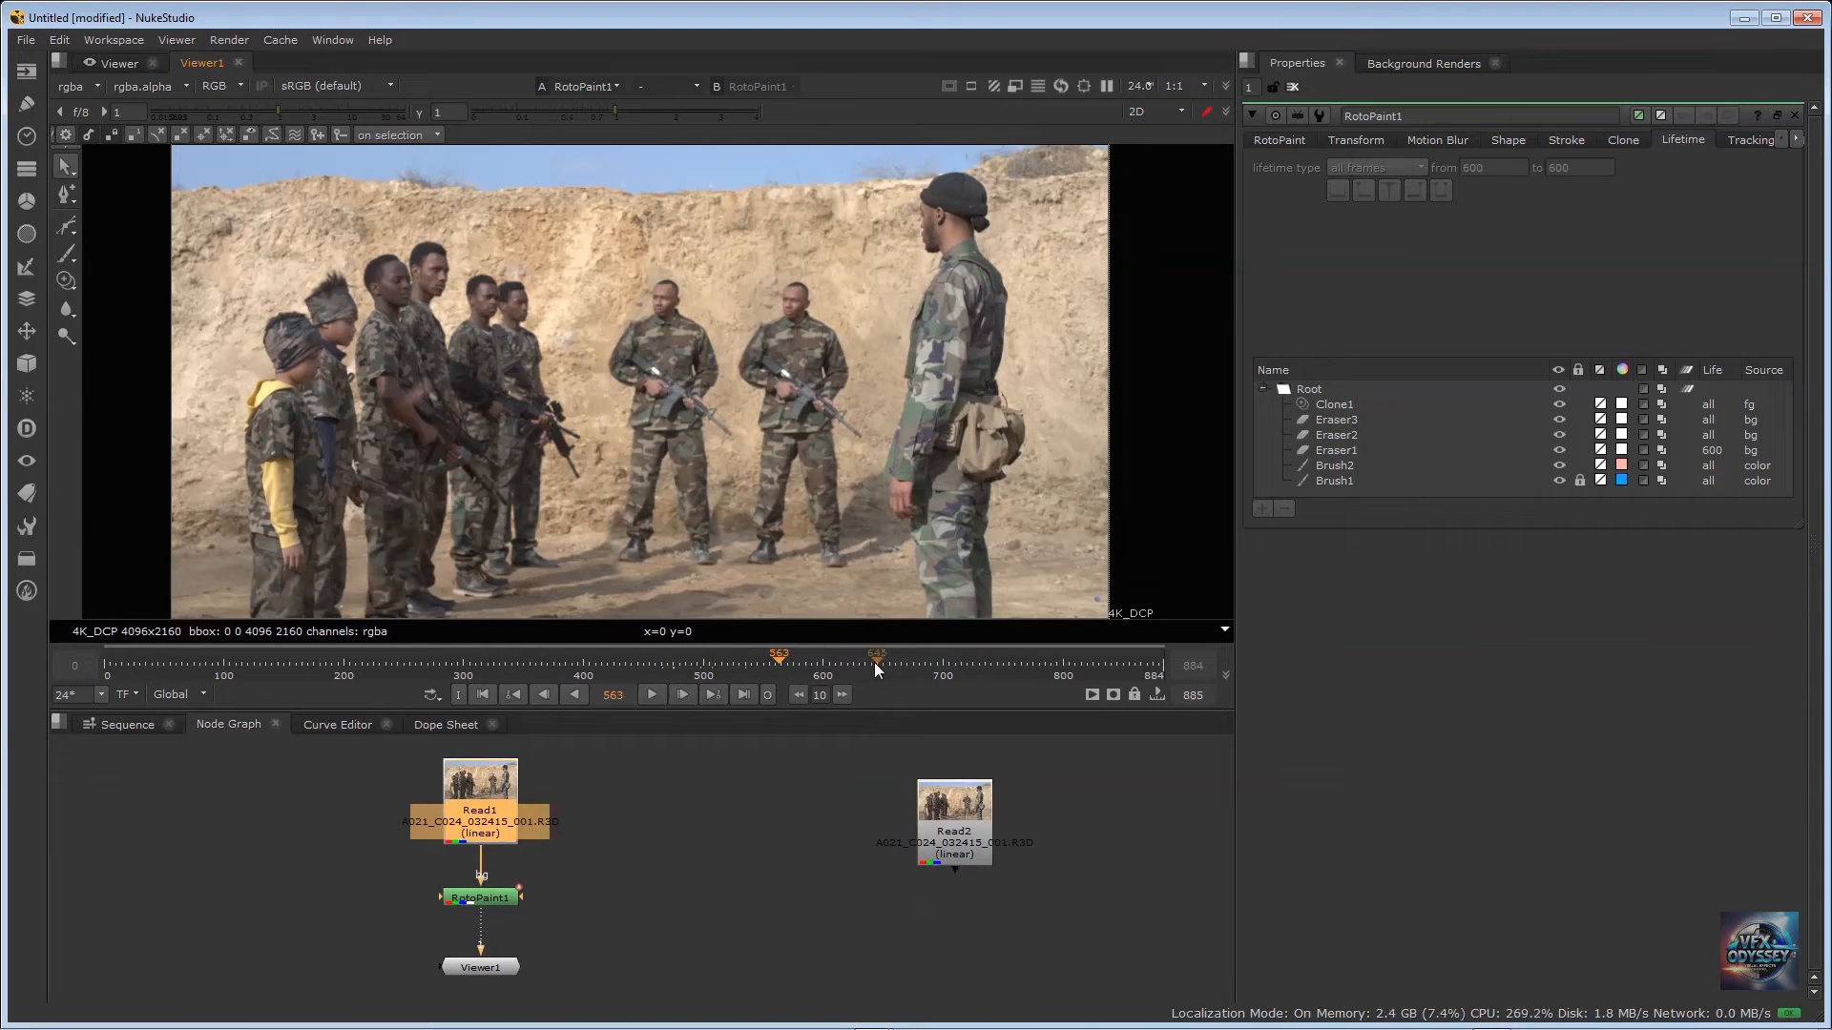
{"action": "left_click", "coordinate": [851, 655]}
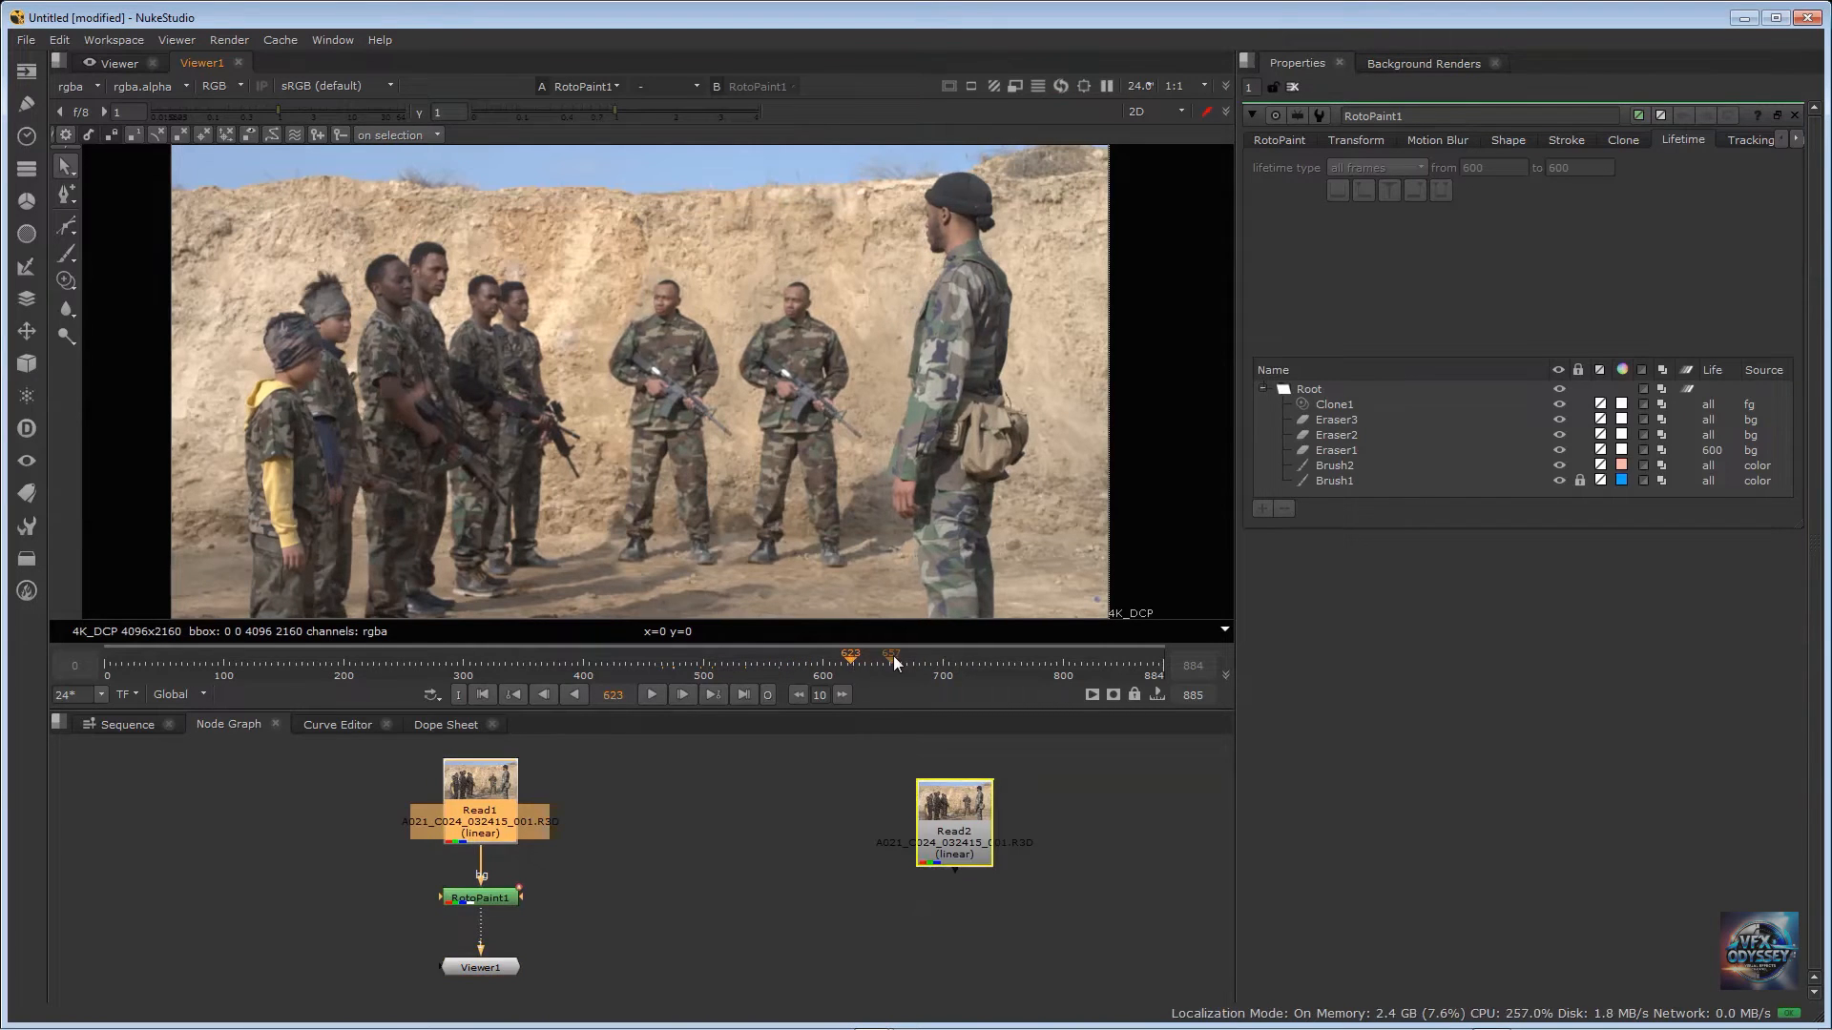
{"action": "left_click", "coordinate": [899, 654]}
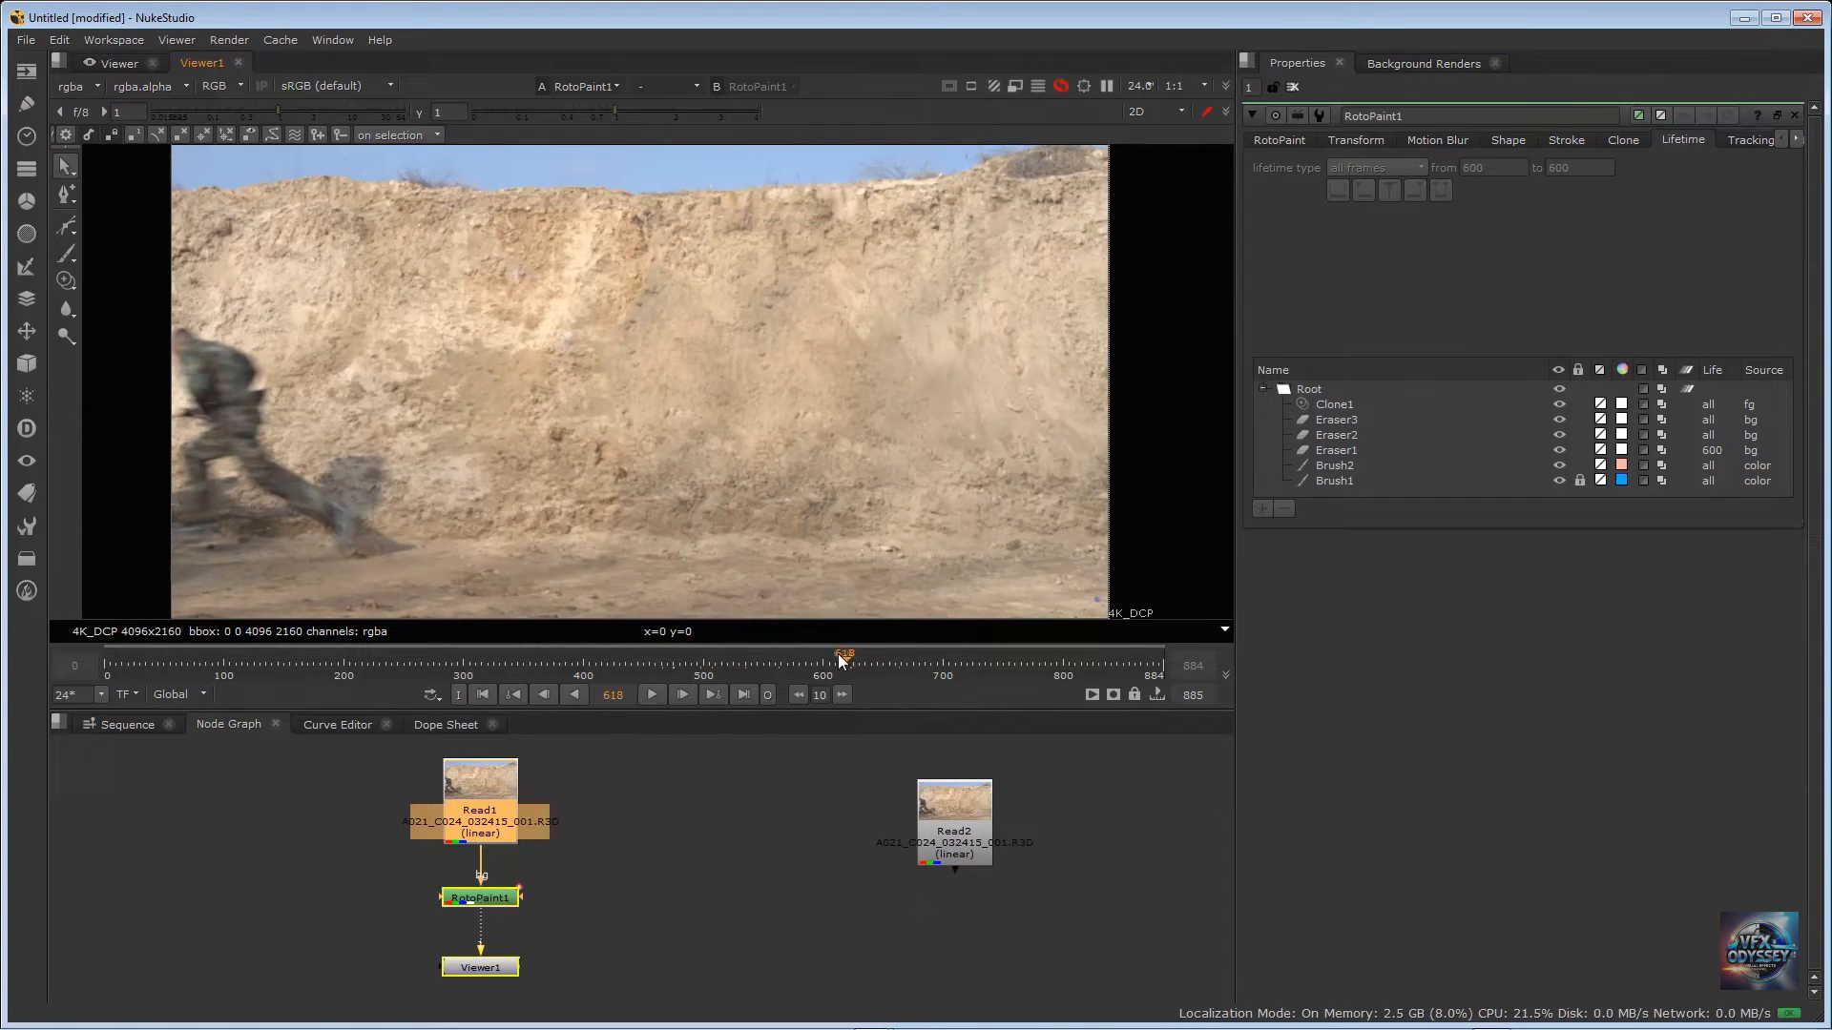
{"action": "left_click", "coordinate": [845, 655]}
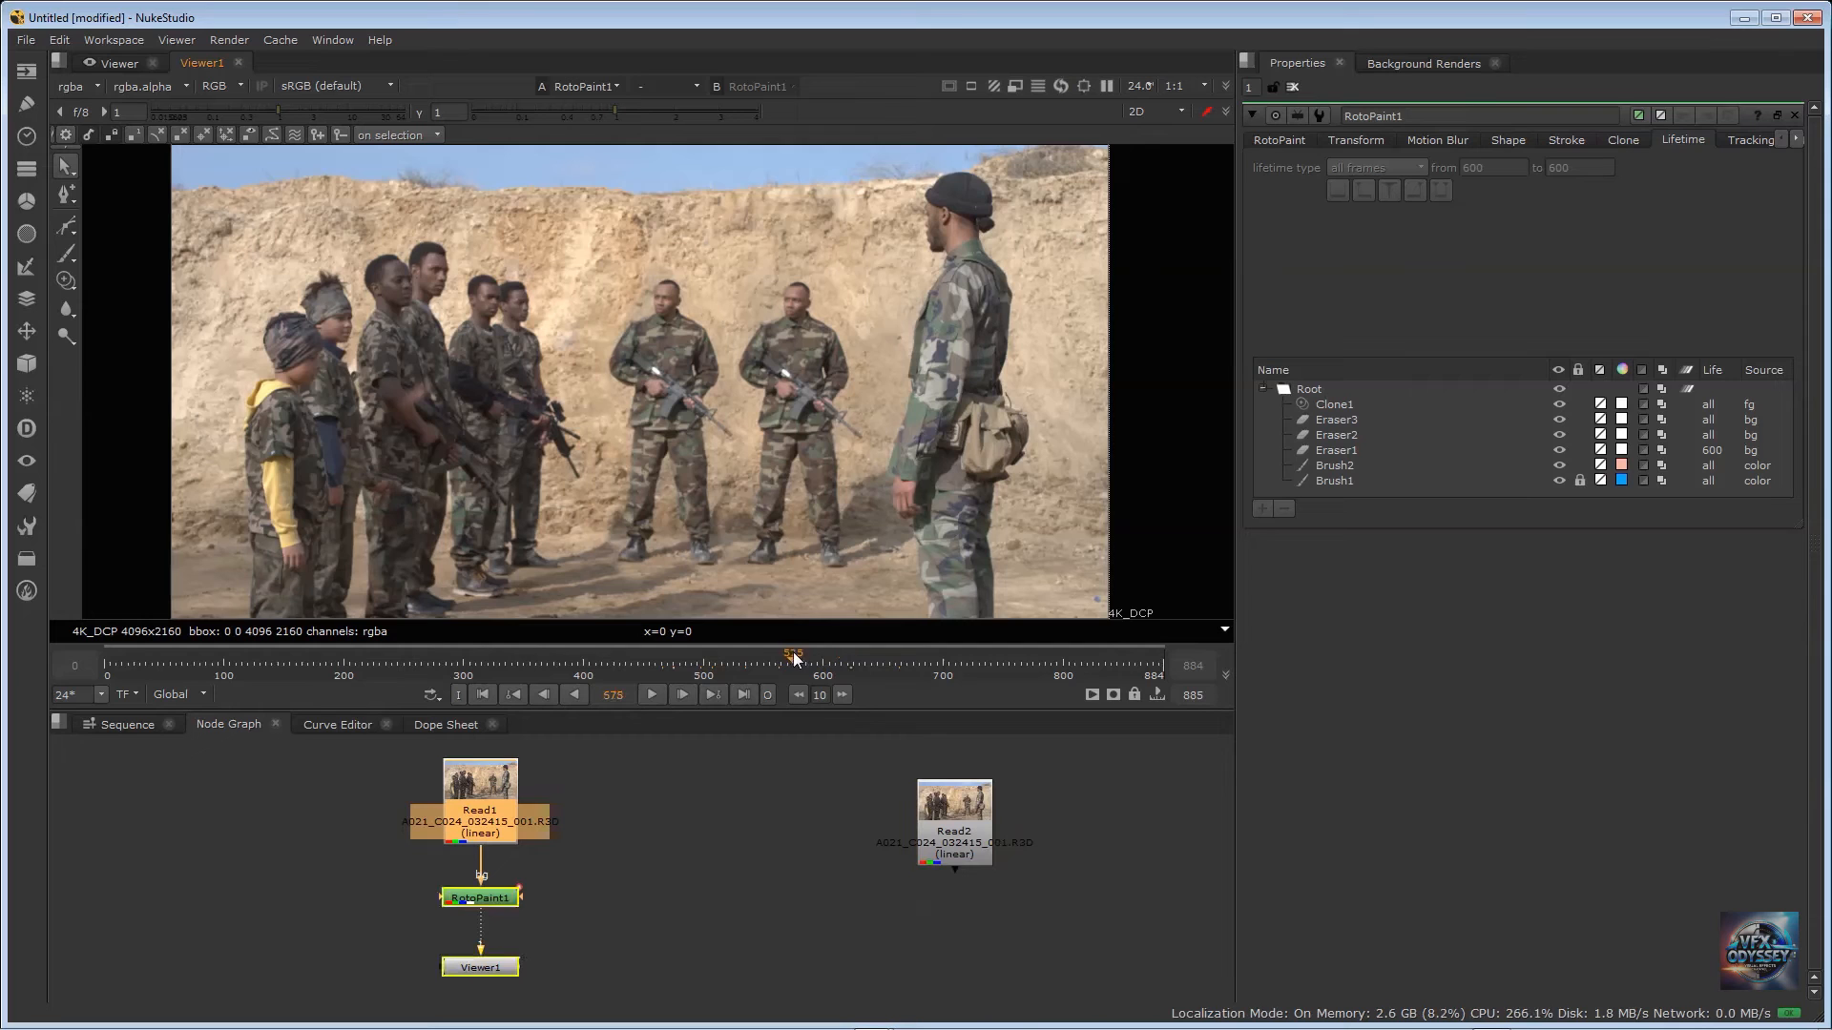
{"action": "left_click", "coordinate": [746, 656]}
{"action": "left_click", "coordinate": [679, 655]}
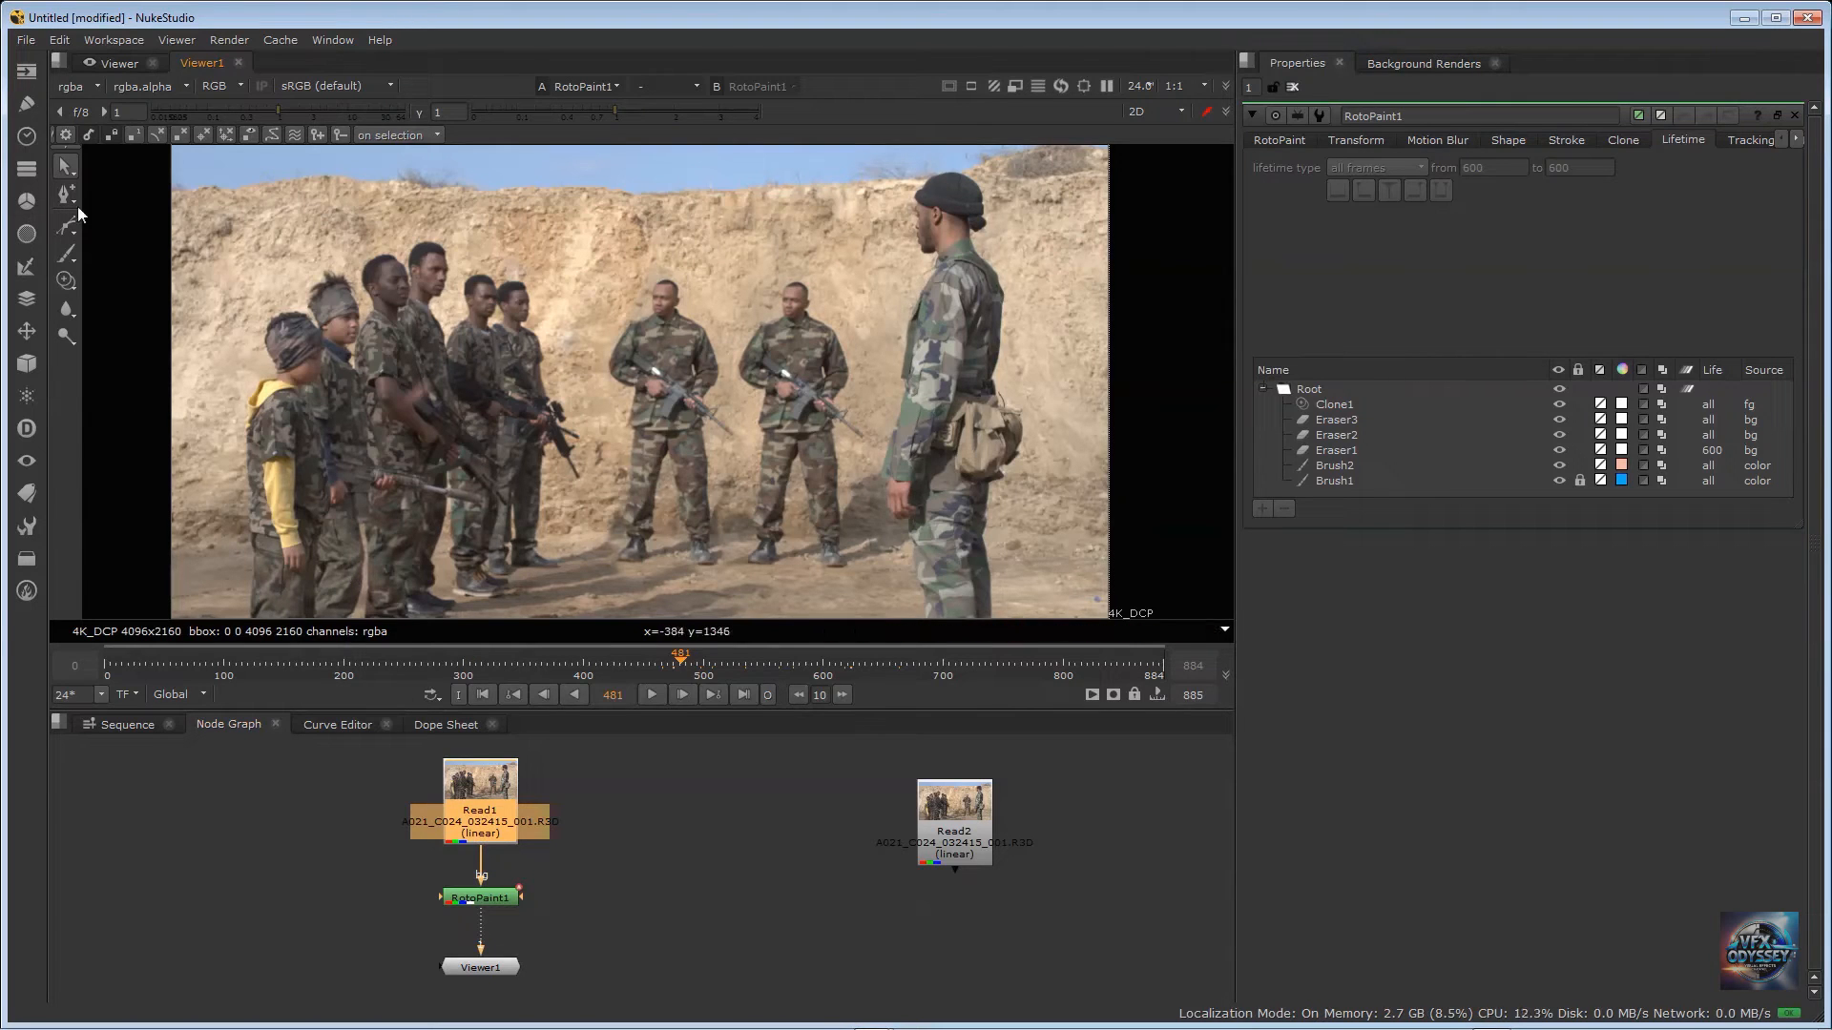
{"action": "left_click", "coordinate": [76, 287]}
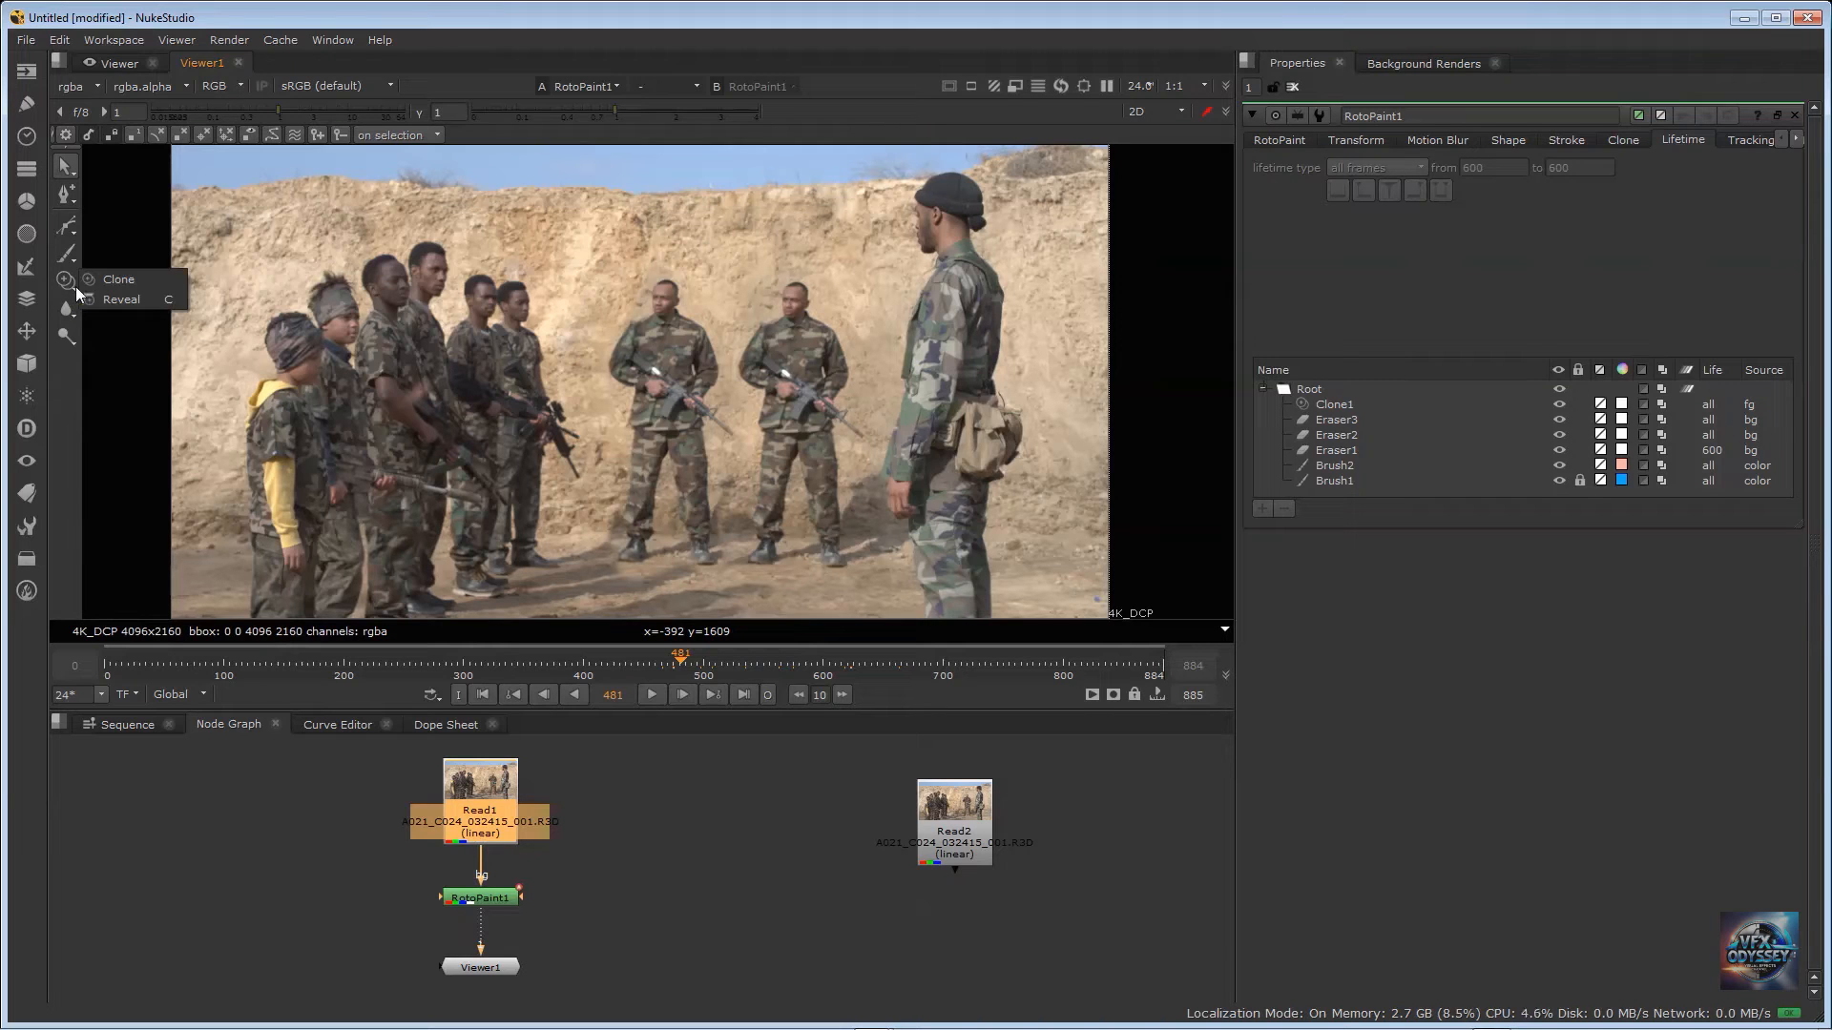
{"action": "left_click", "coordinate": [247, 10]}
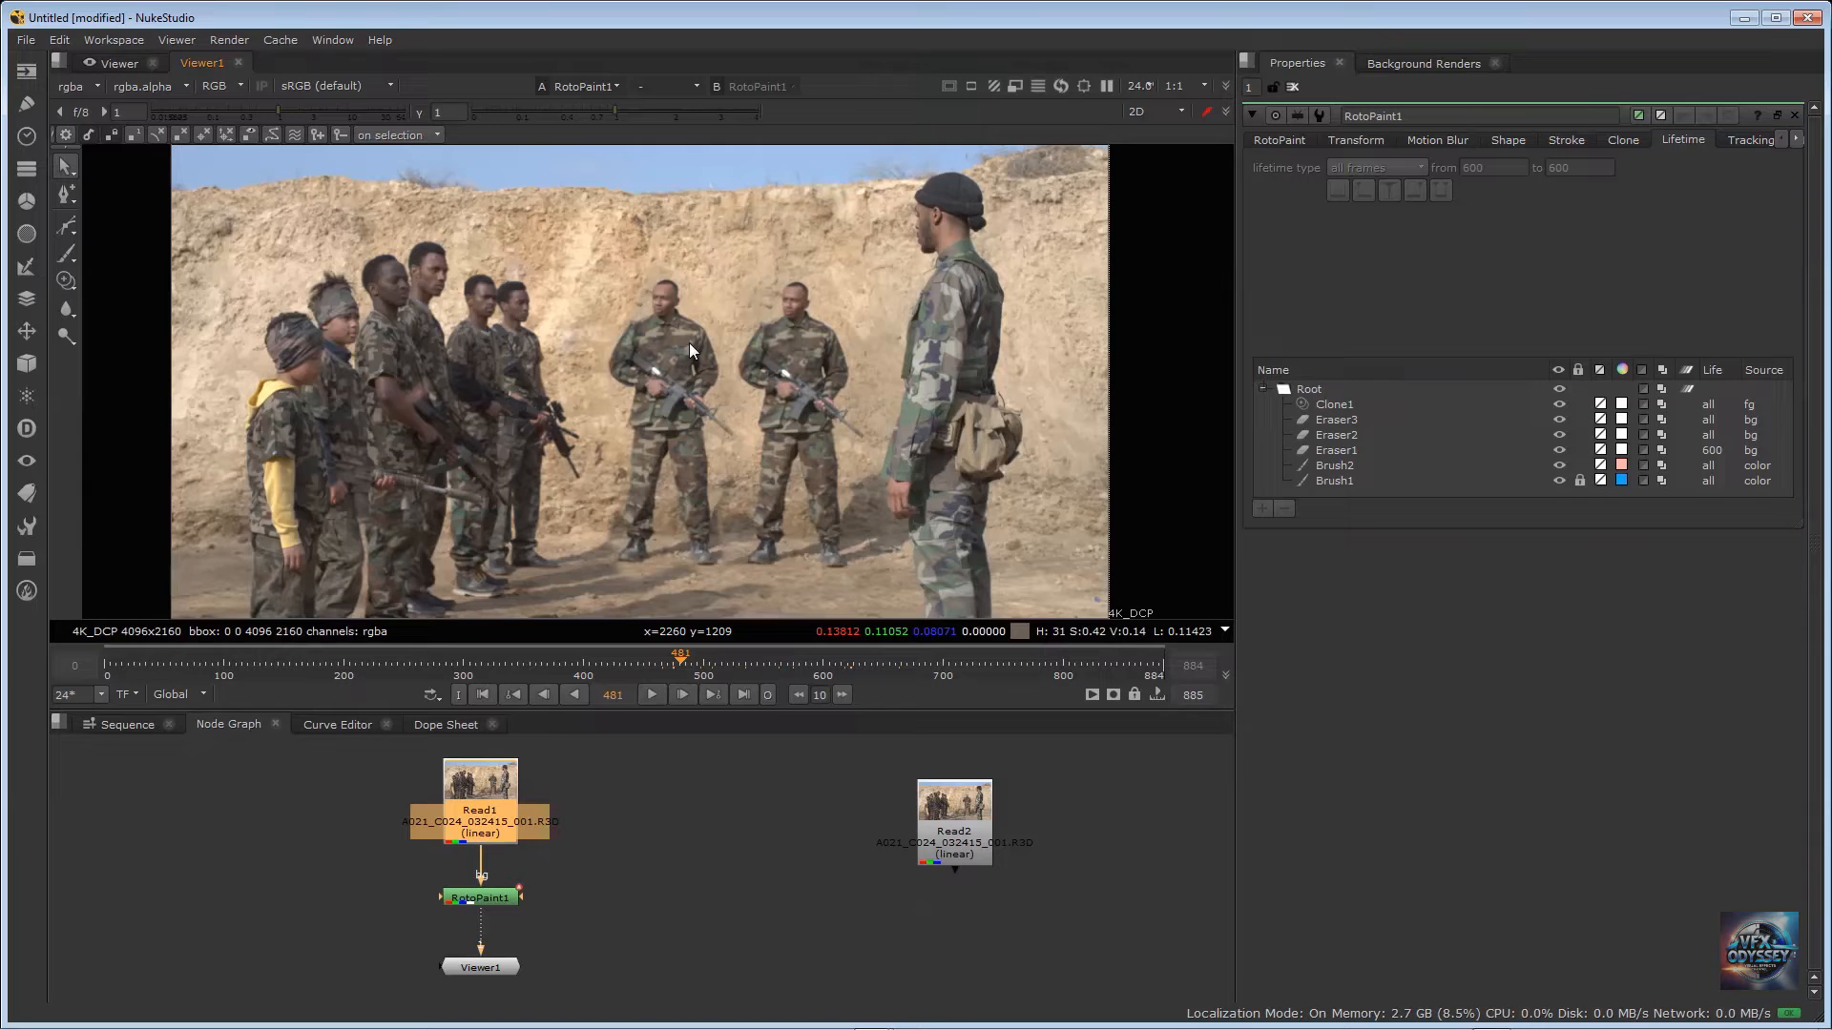
Step: Set the first frame of Read2's frame range to 884 and move the node closer to Read1
{"action": "left_click_drag", "start_coordinate": [960, 807], "coordinate": [825, 792]}
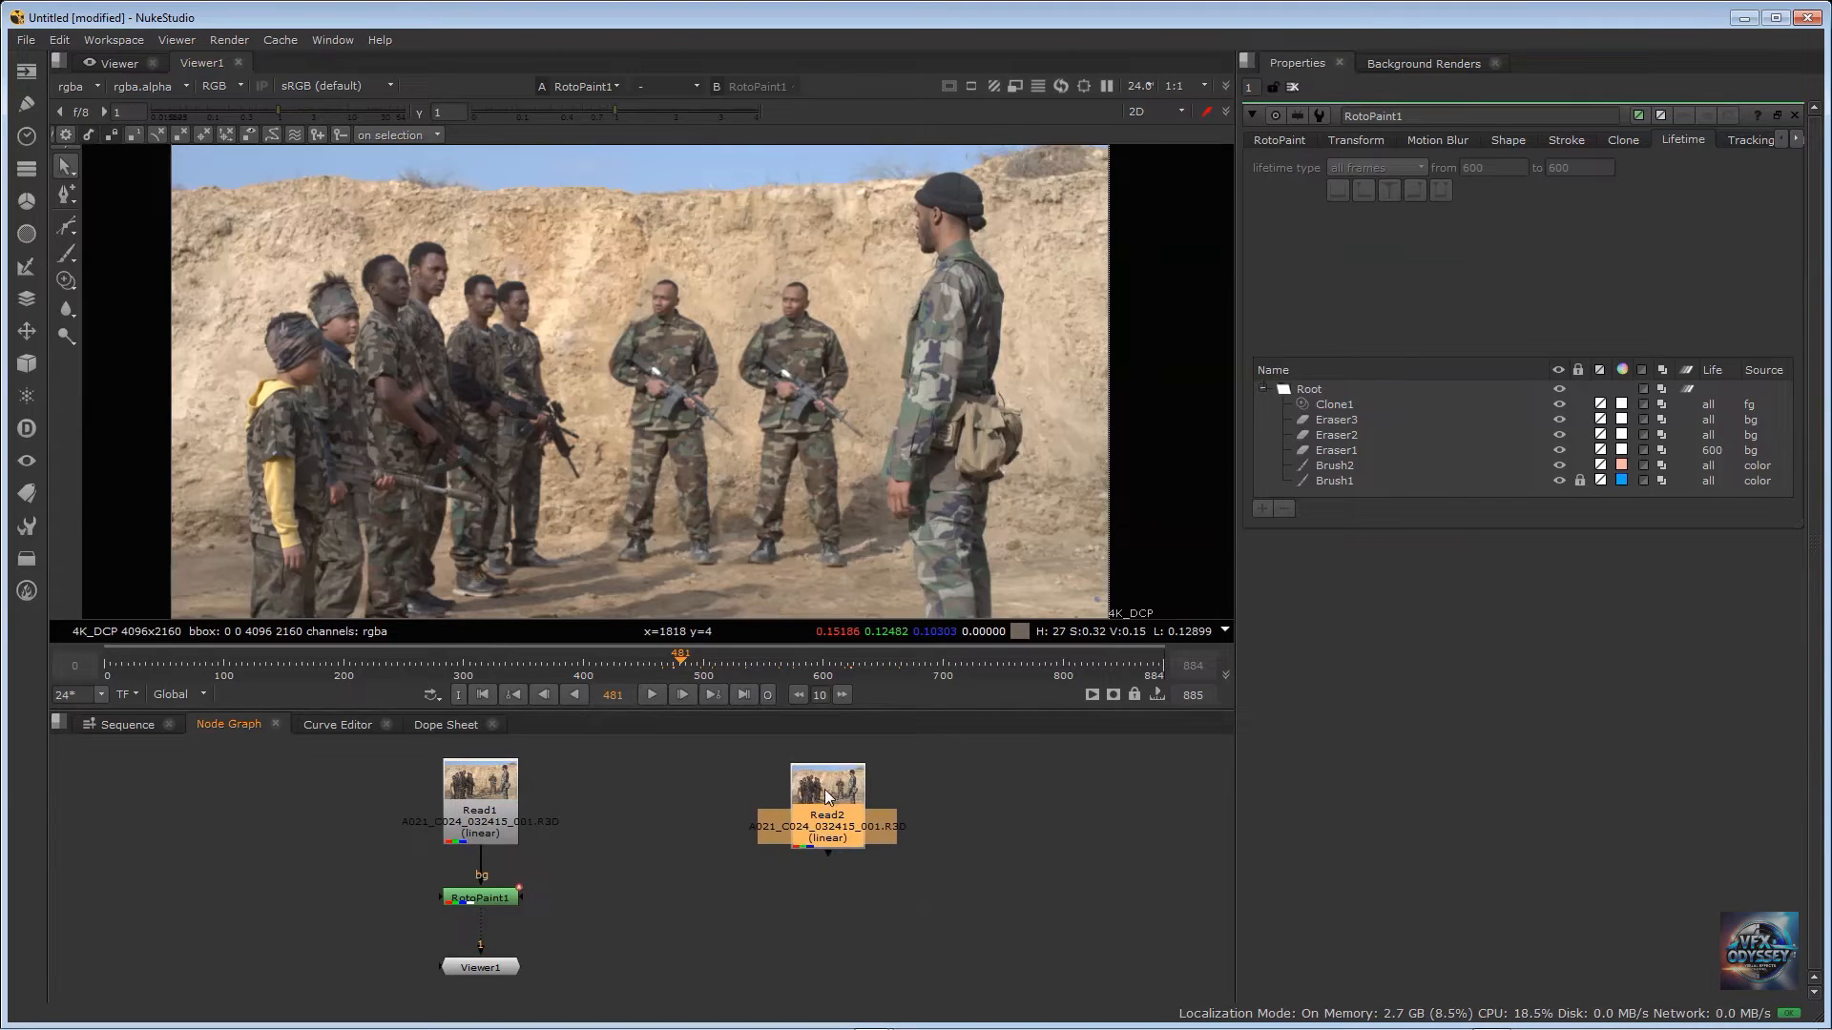
{"action": "double_click", "coordinate": [827, 789]}
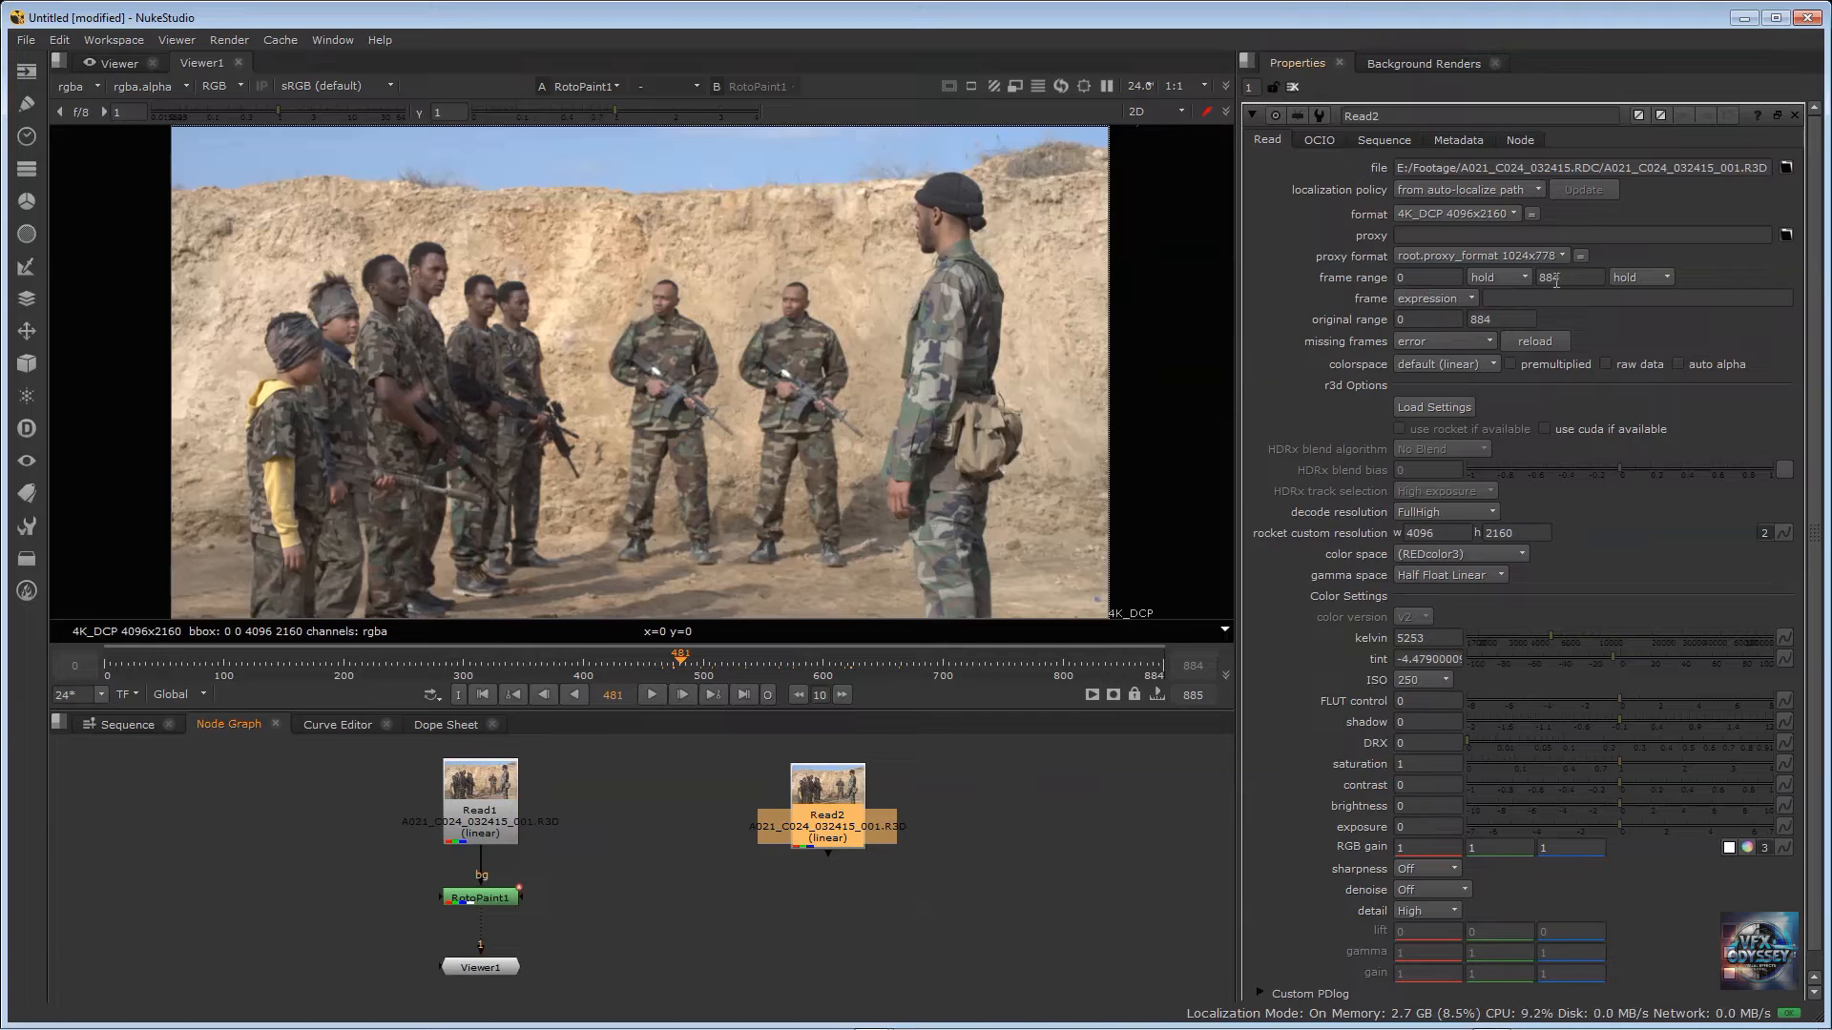
{"action": "left_click", "coordinate": [1427, 278]}
{"action": "key", "text": "Return"}
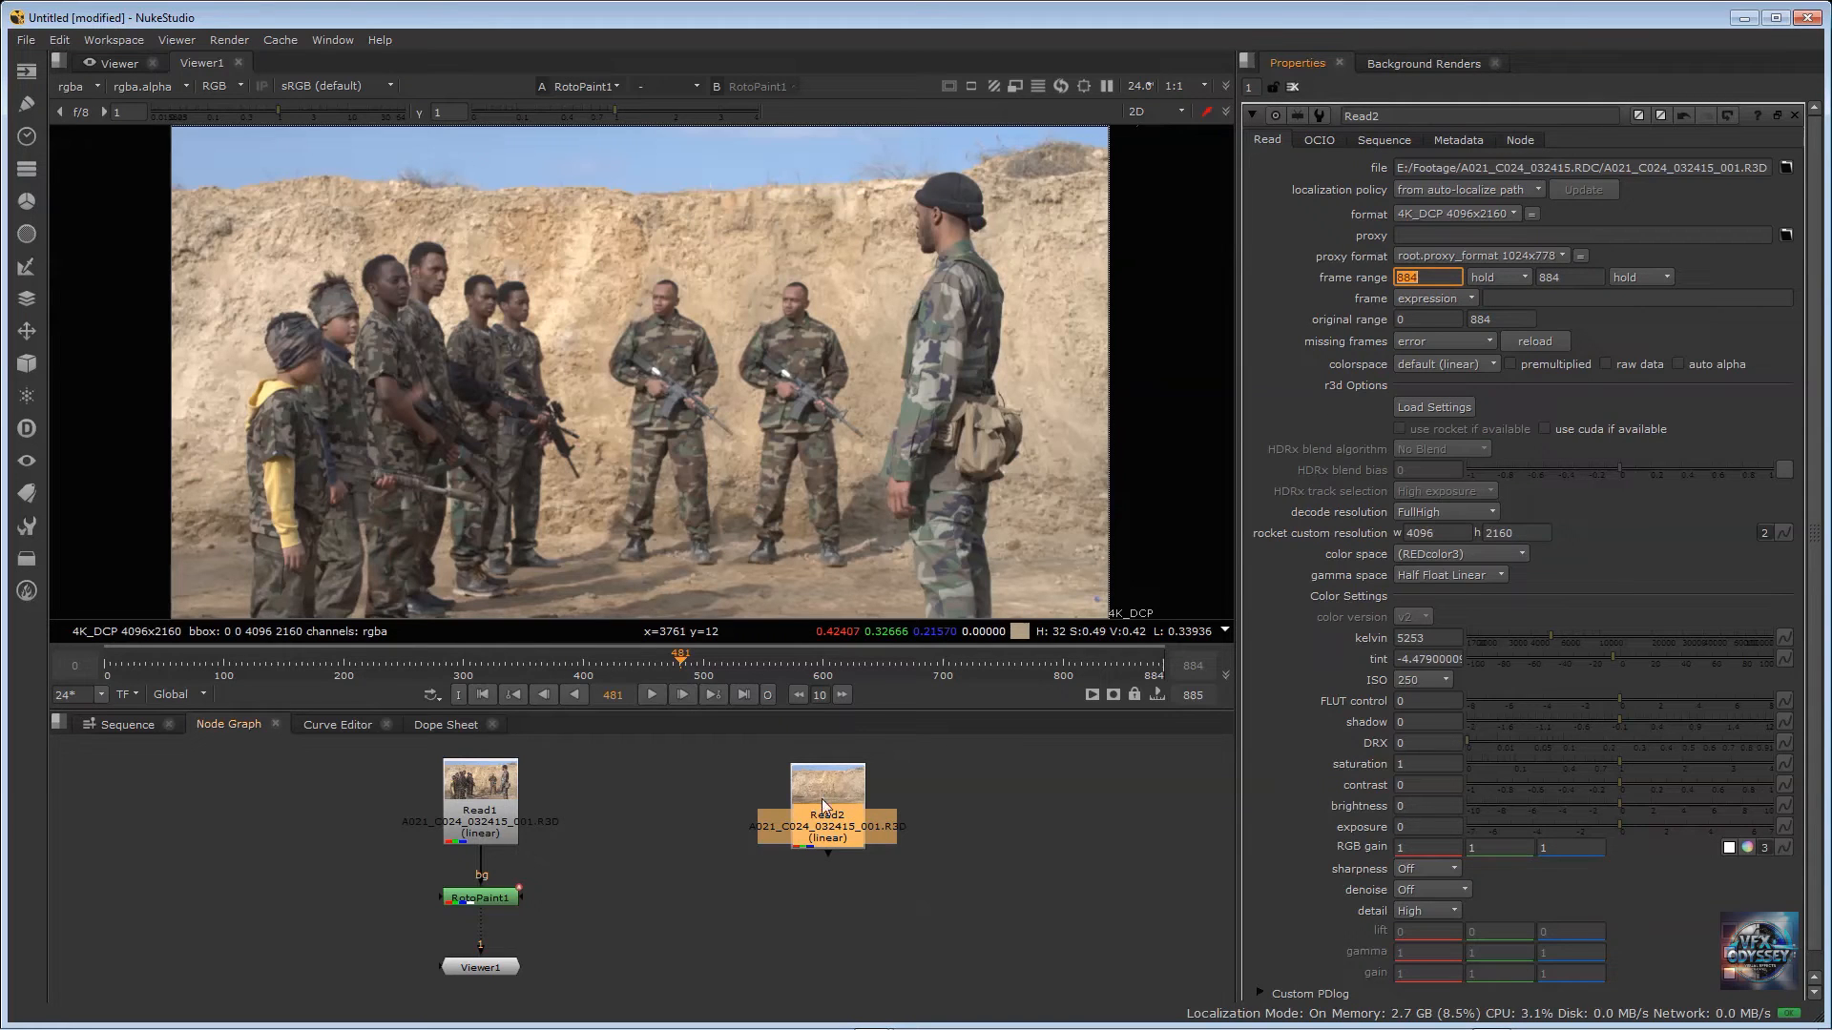
{"action": "left_click_drag", "start_coordinate": [827, 800], "coordinate": [712, 793]}
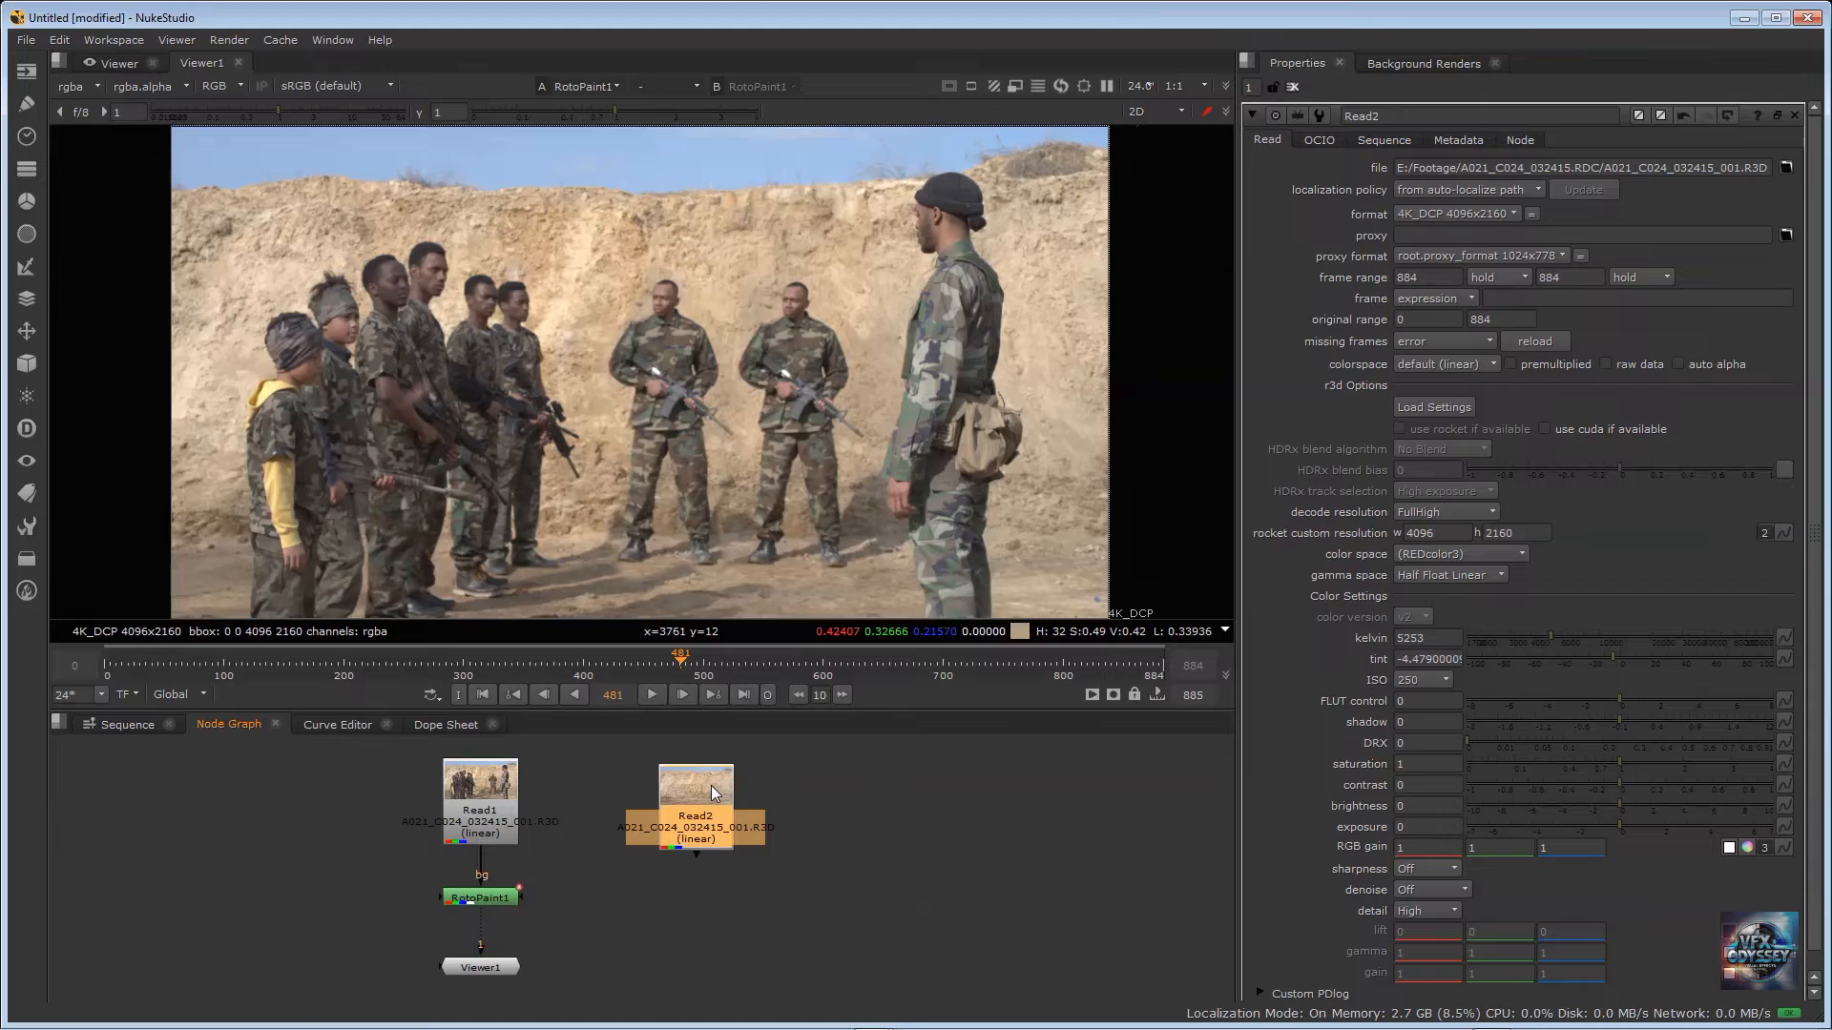
Step: Delete the Clone1, Eraser3, Eraser2, Eraser1 and Brush2 strokes from RotoPaint1's stroke list
{"action": "double_click", "coordinate": [479, 897]}
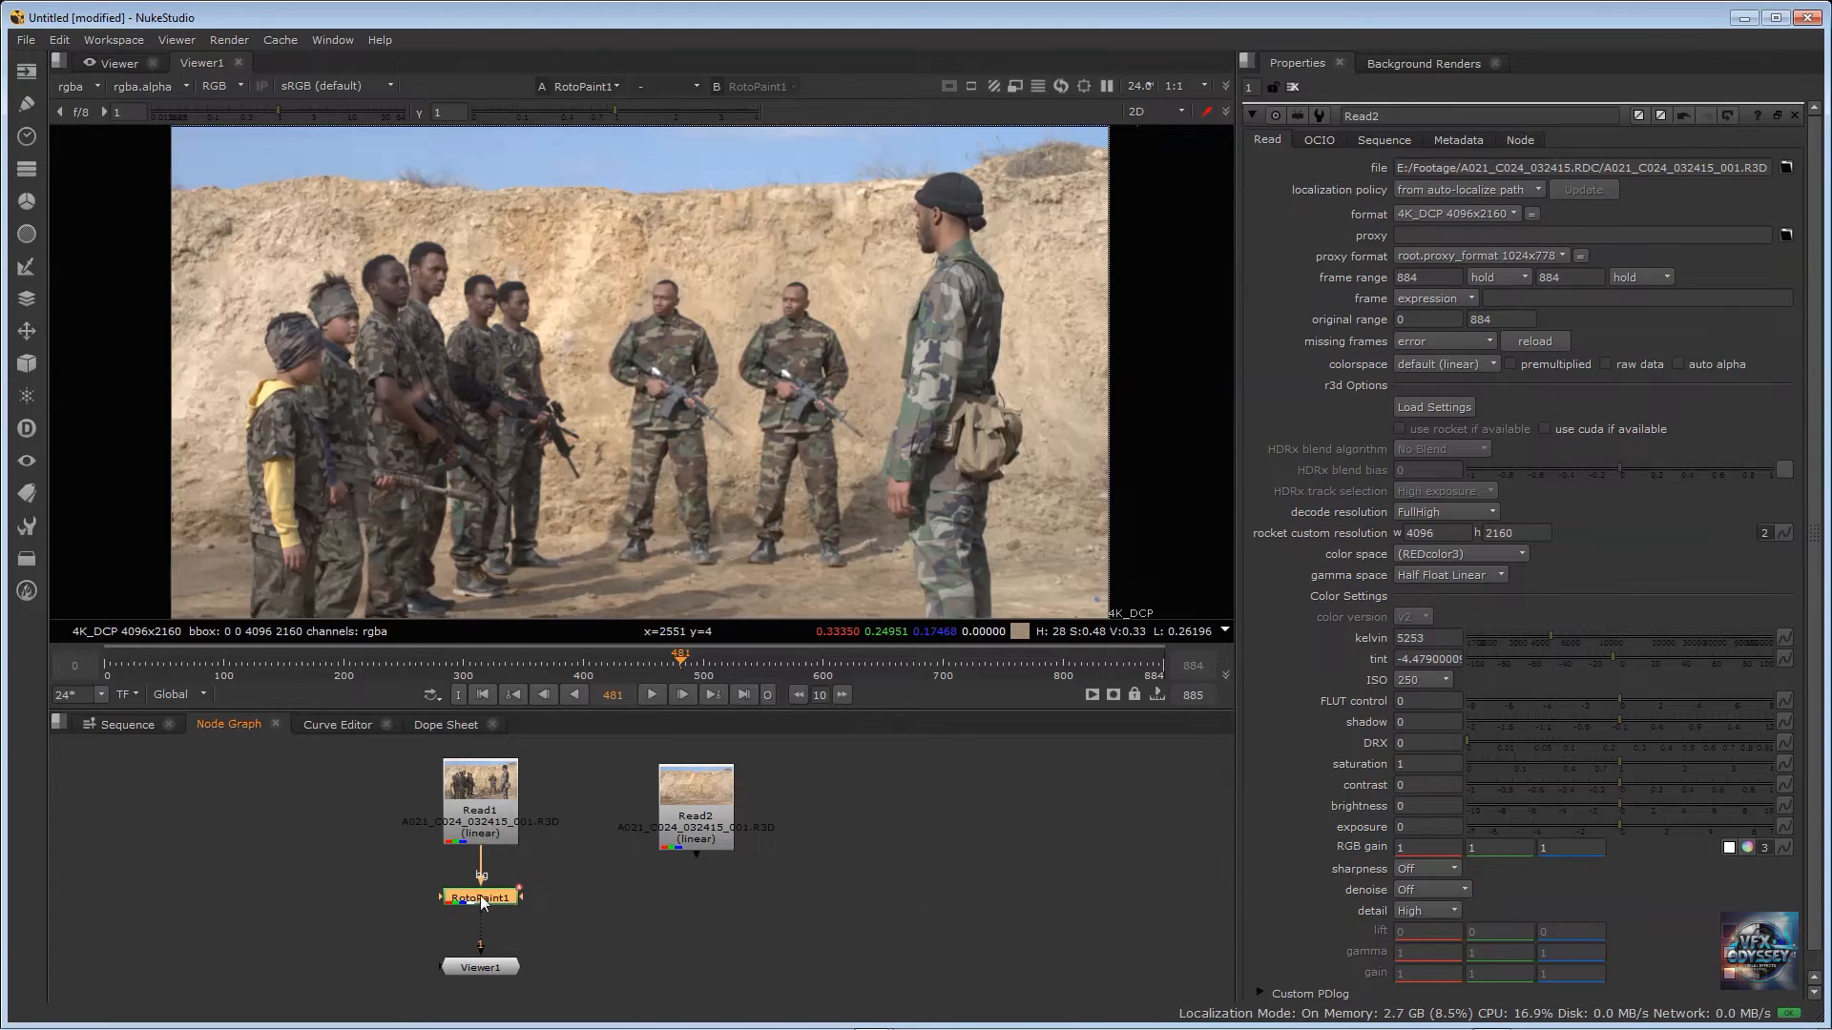
{"action": "left_click", "coordinate": [1337, 405]}
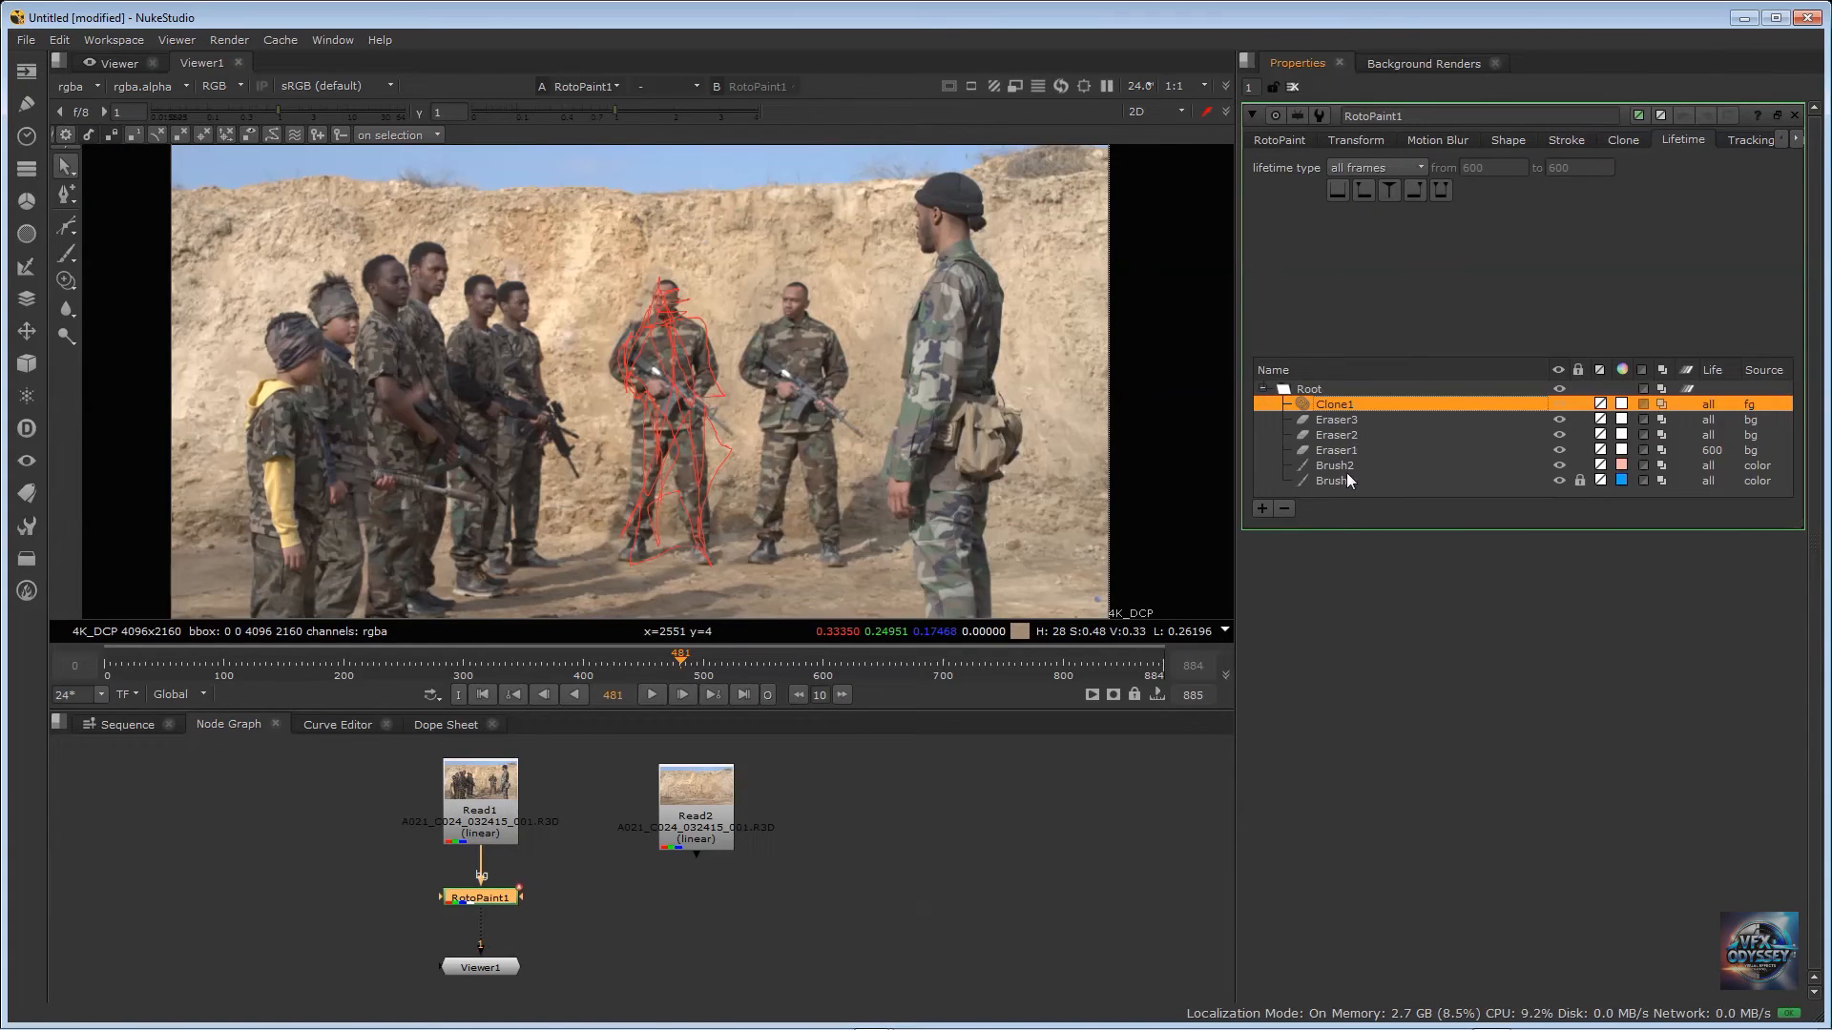
{"action": "left_click", "coordinate": [1343, 481], "text": "shift"}
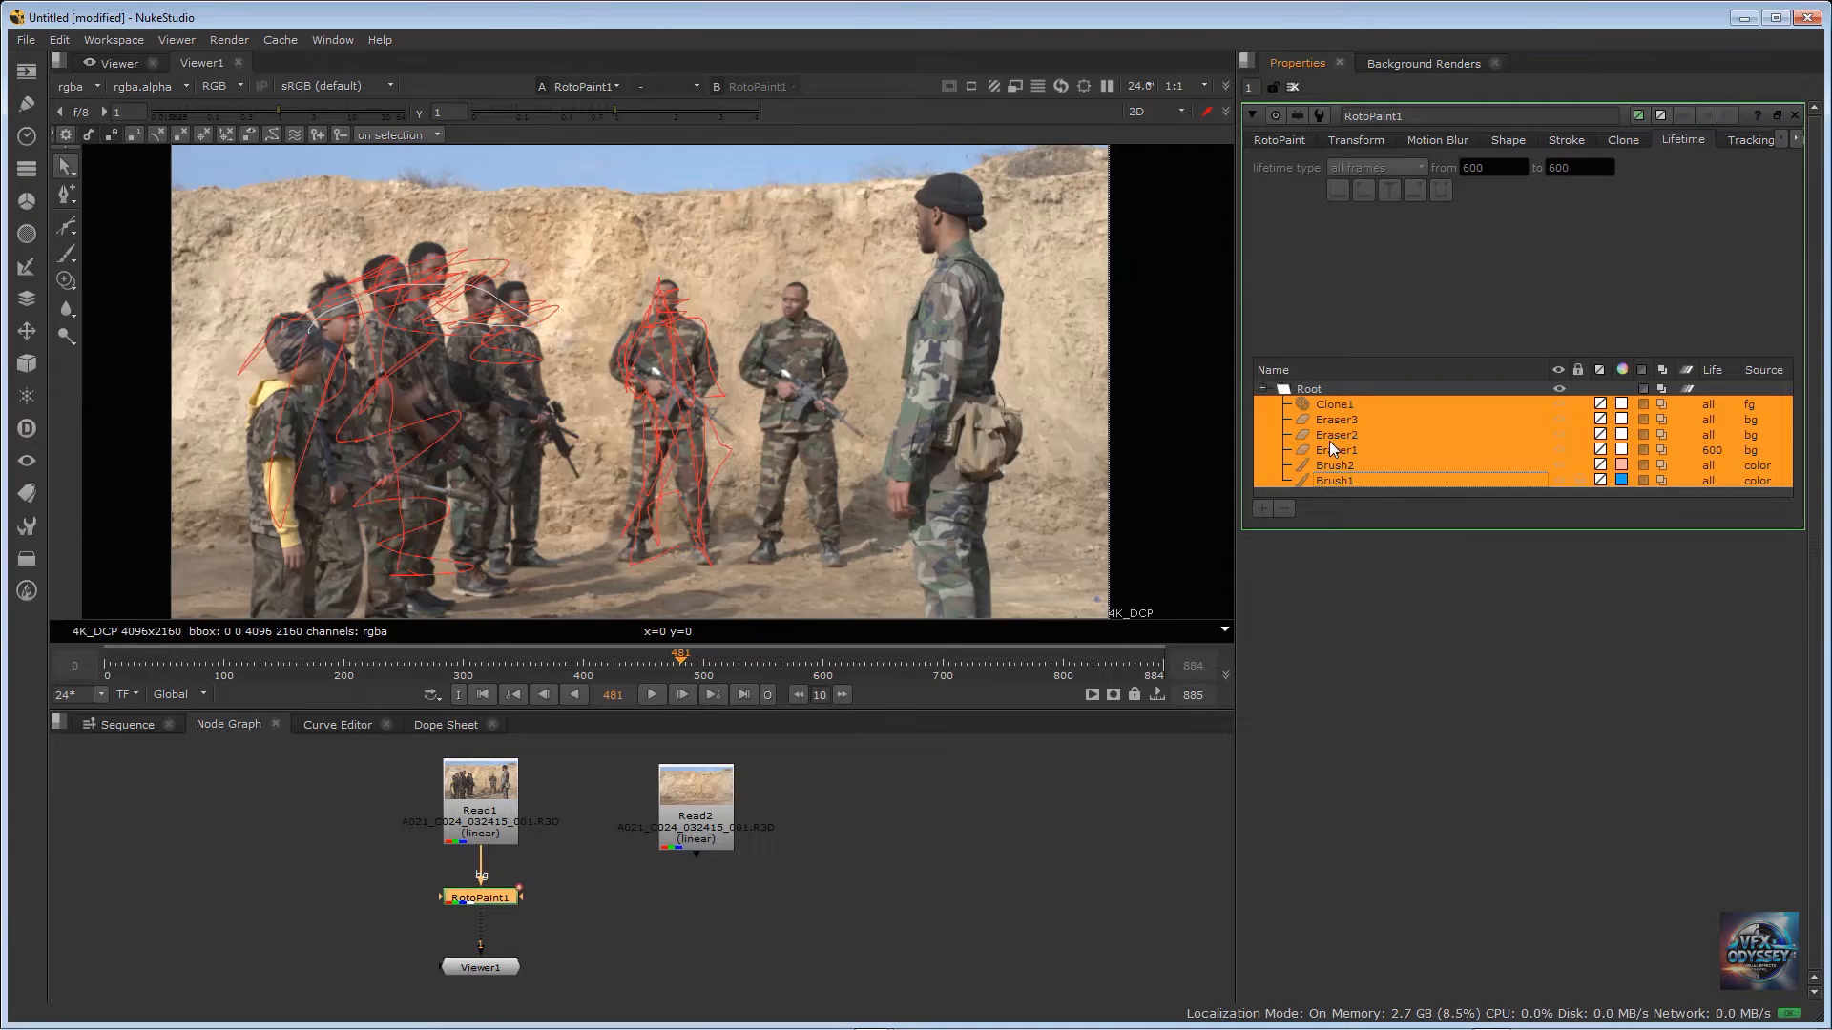
{"action": "left_click", "coordinate": [1341, 403]}
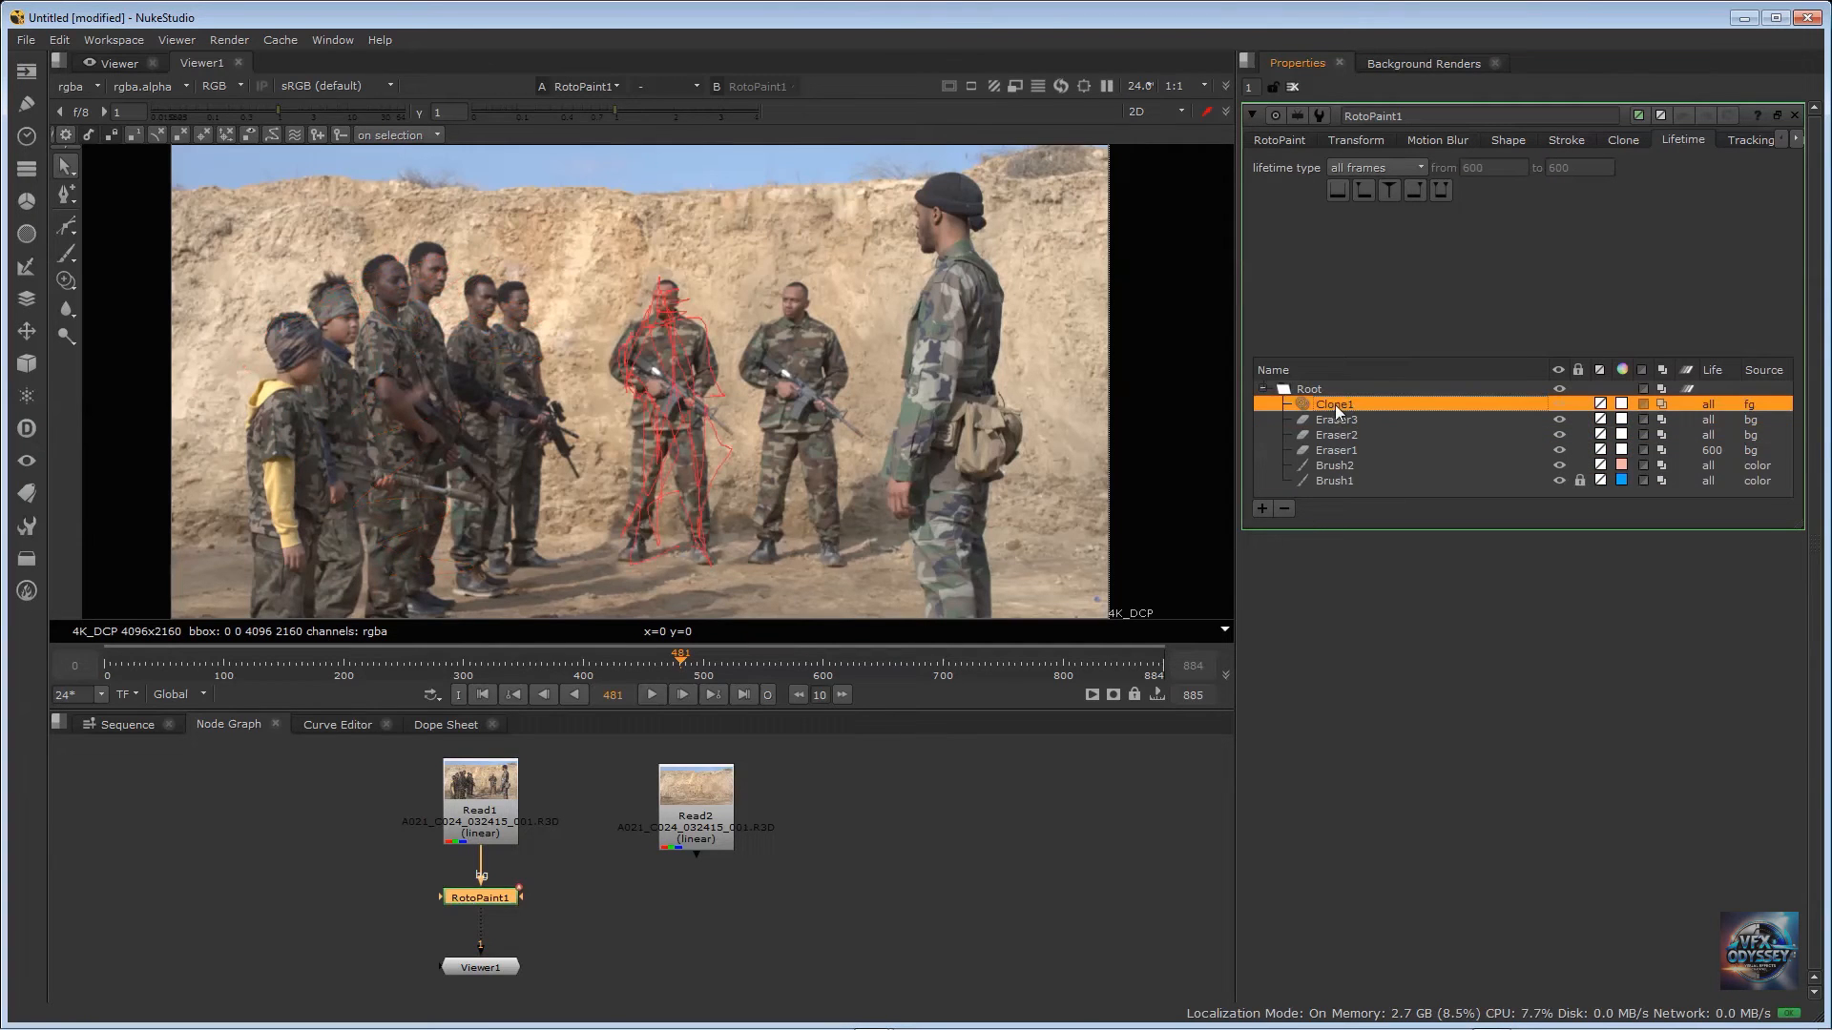
{"action": "key", "text": "Delete"}
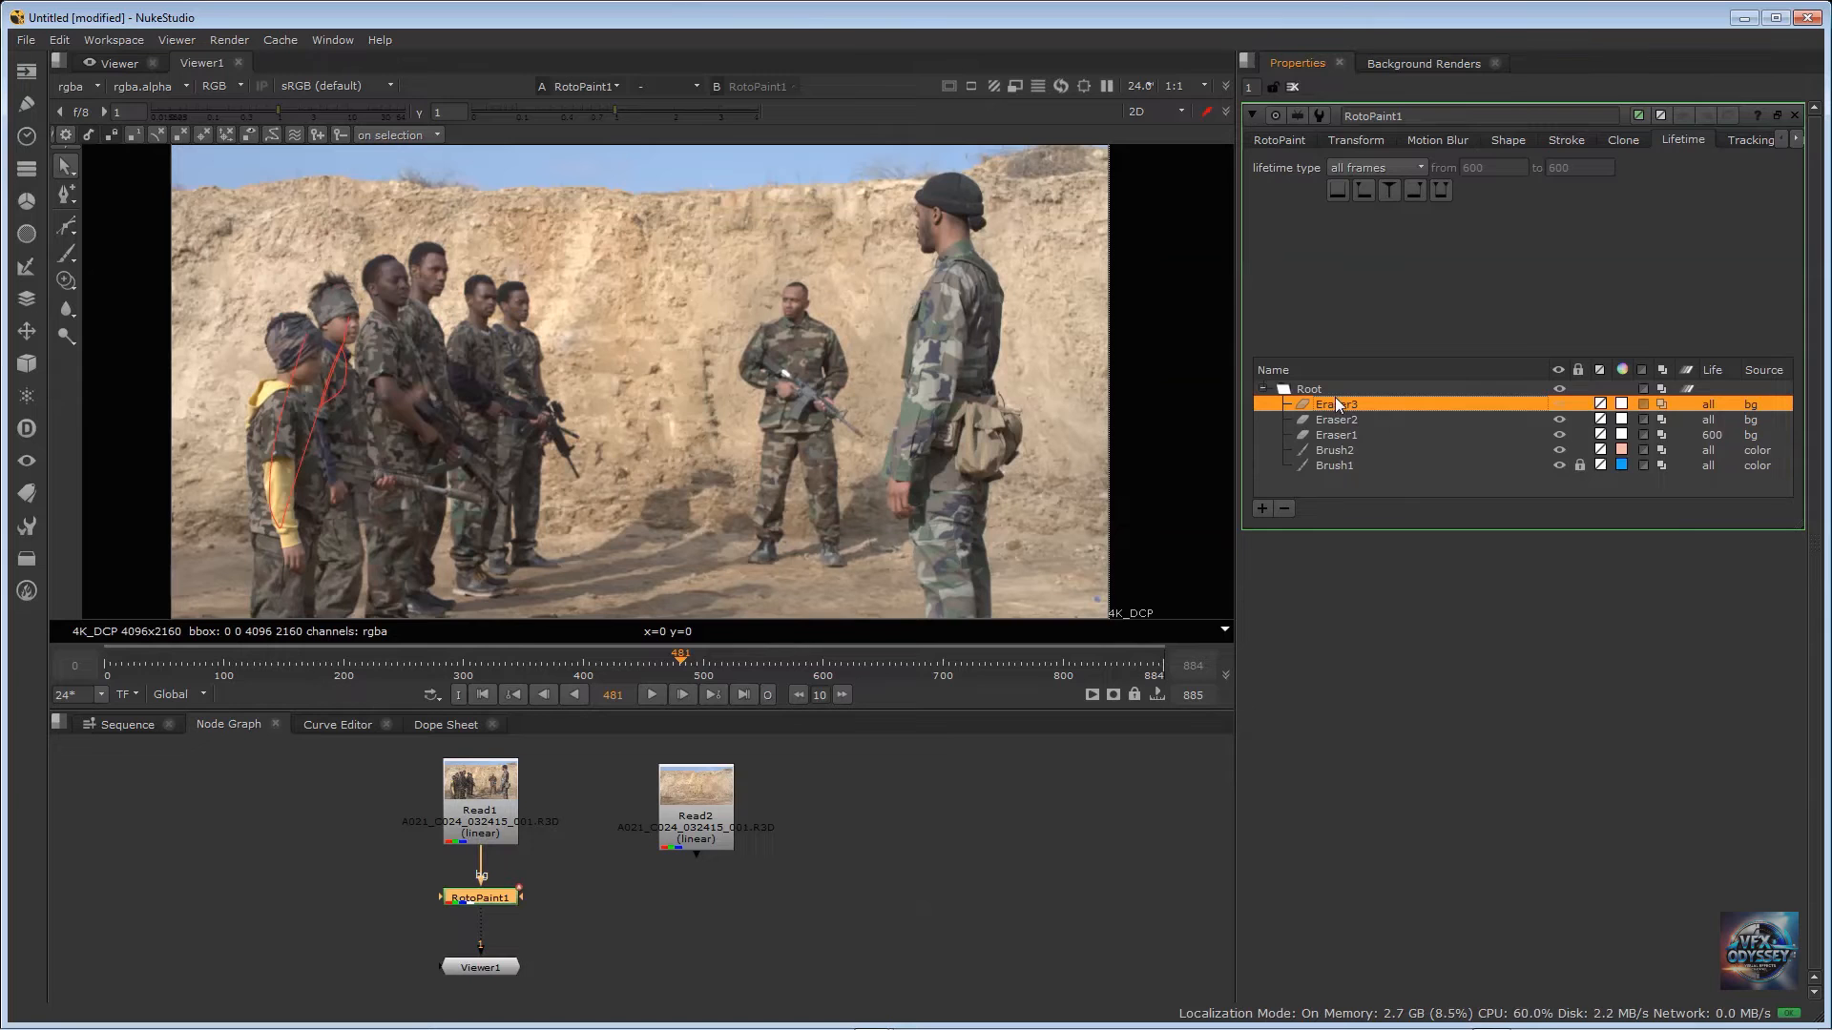
{"action": "left_click", "coordinate": [1336, 465], "text": "shift"}
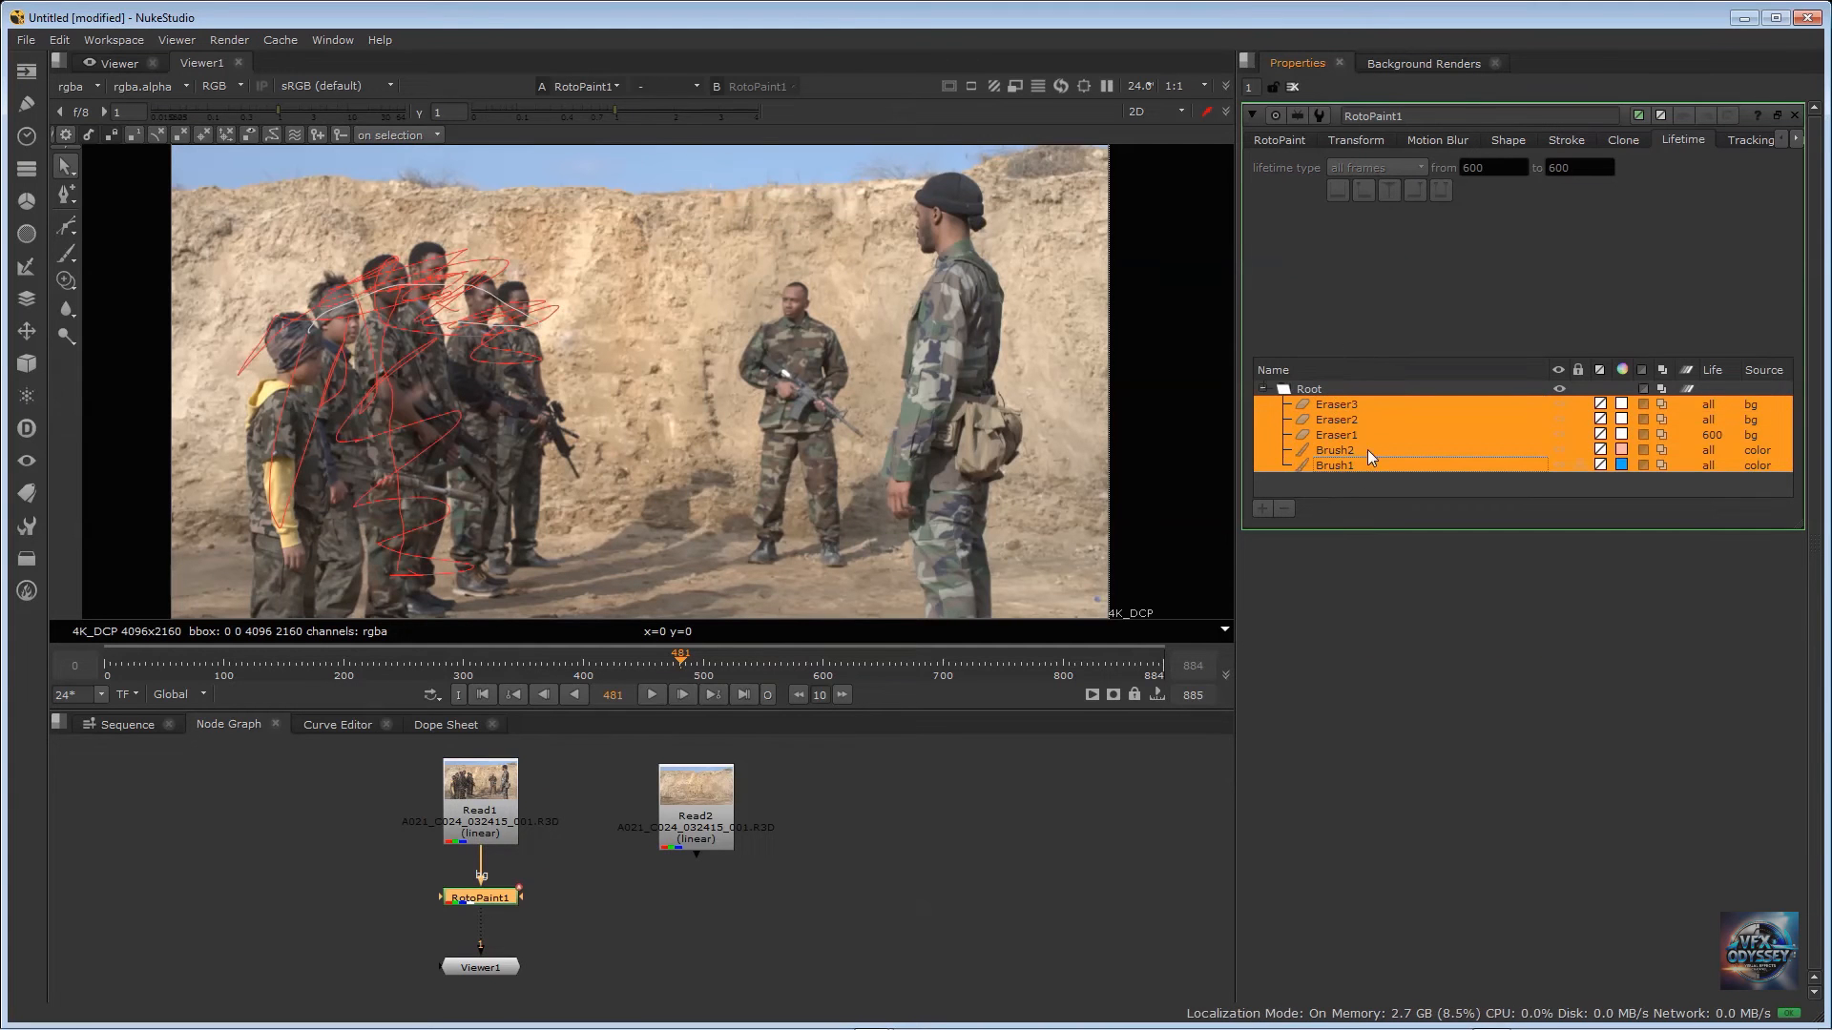
{"action": "left_click", "coordinate": [1343, 431]}
{"action": "left_click", "coordinate": [1338, 404]}
{"action": "left_click", "coordinate": [1284, 508]}
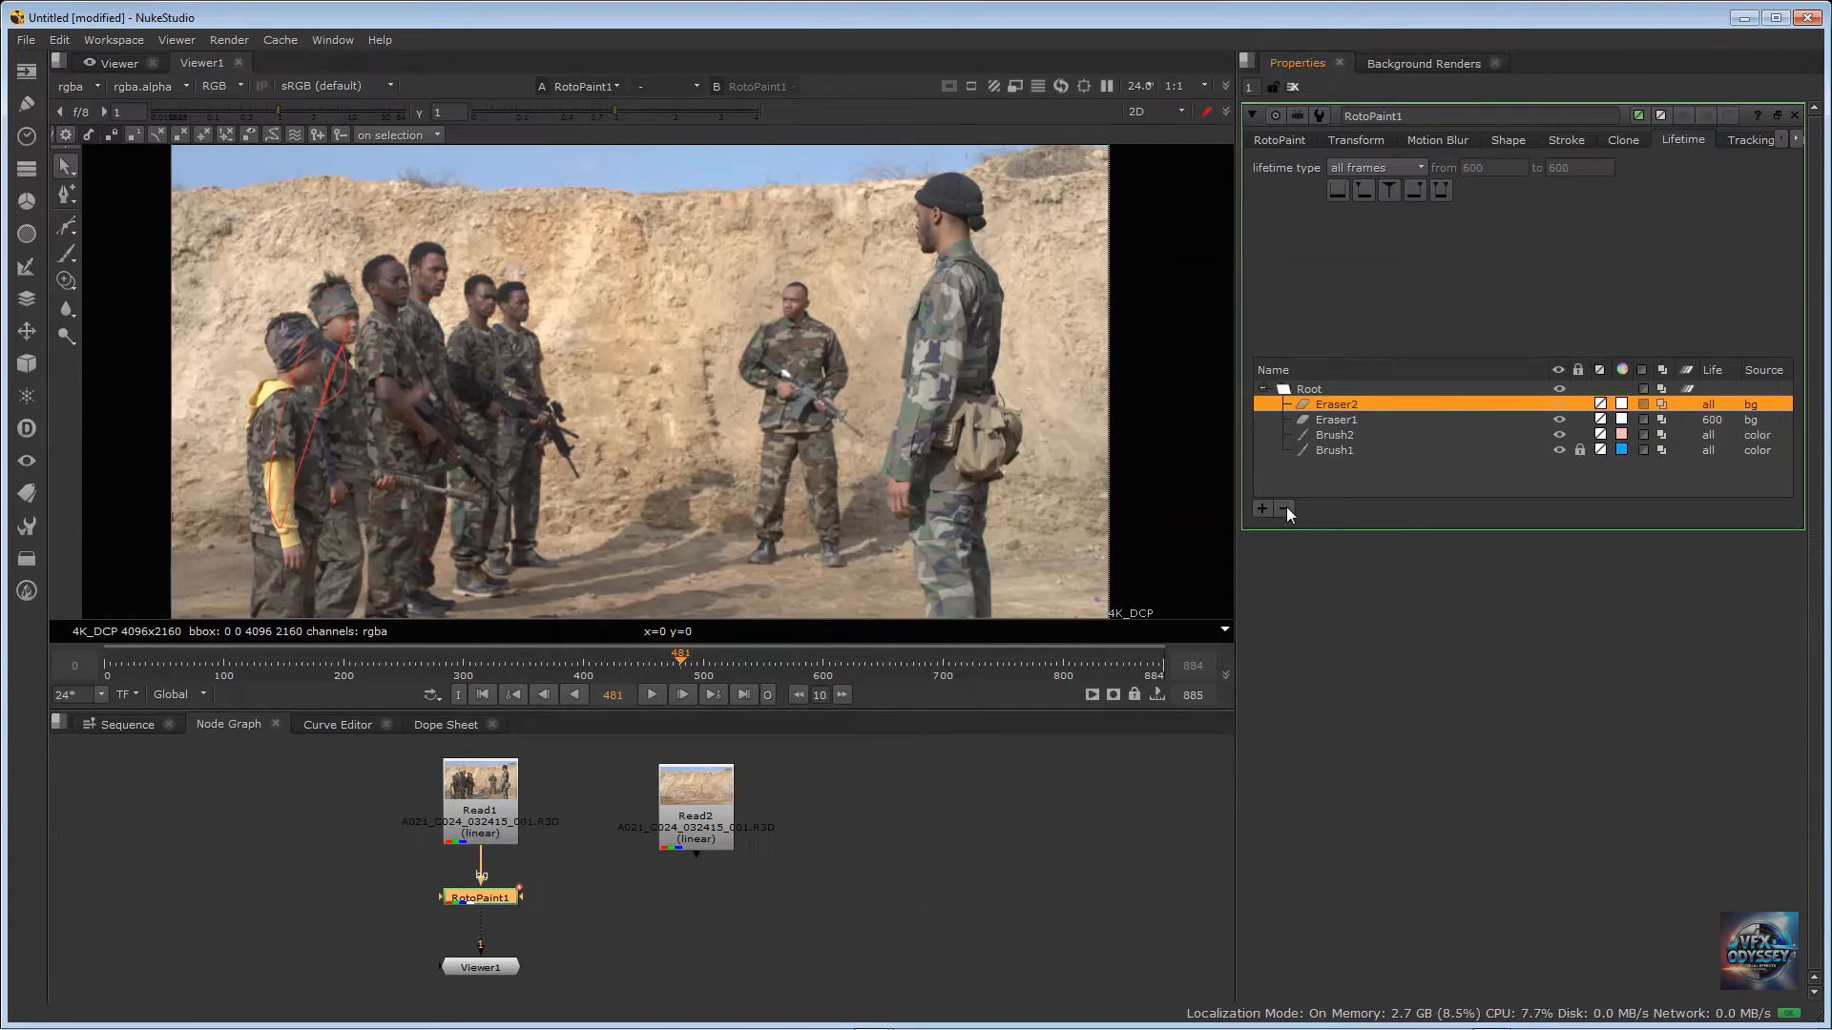
{"action": "left_click", "coordinate": [1285, 508]}
{"action": "left_click", "coordinate": [1284, 508]}
{"action": "left_click", "coordinate": [1284, 508]}
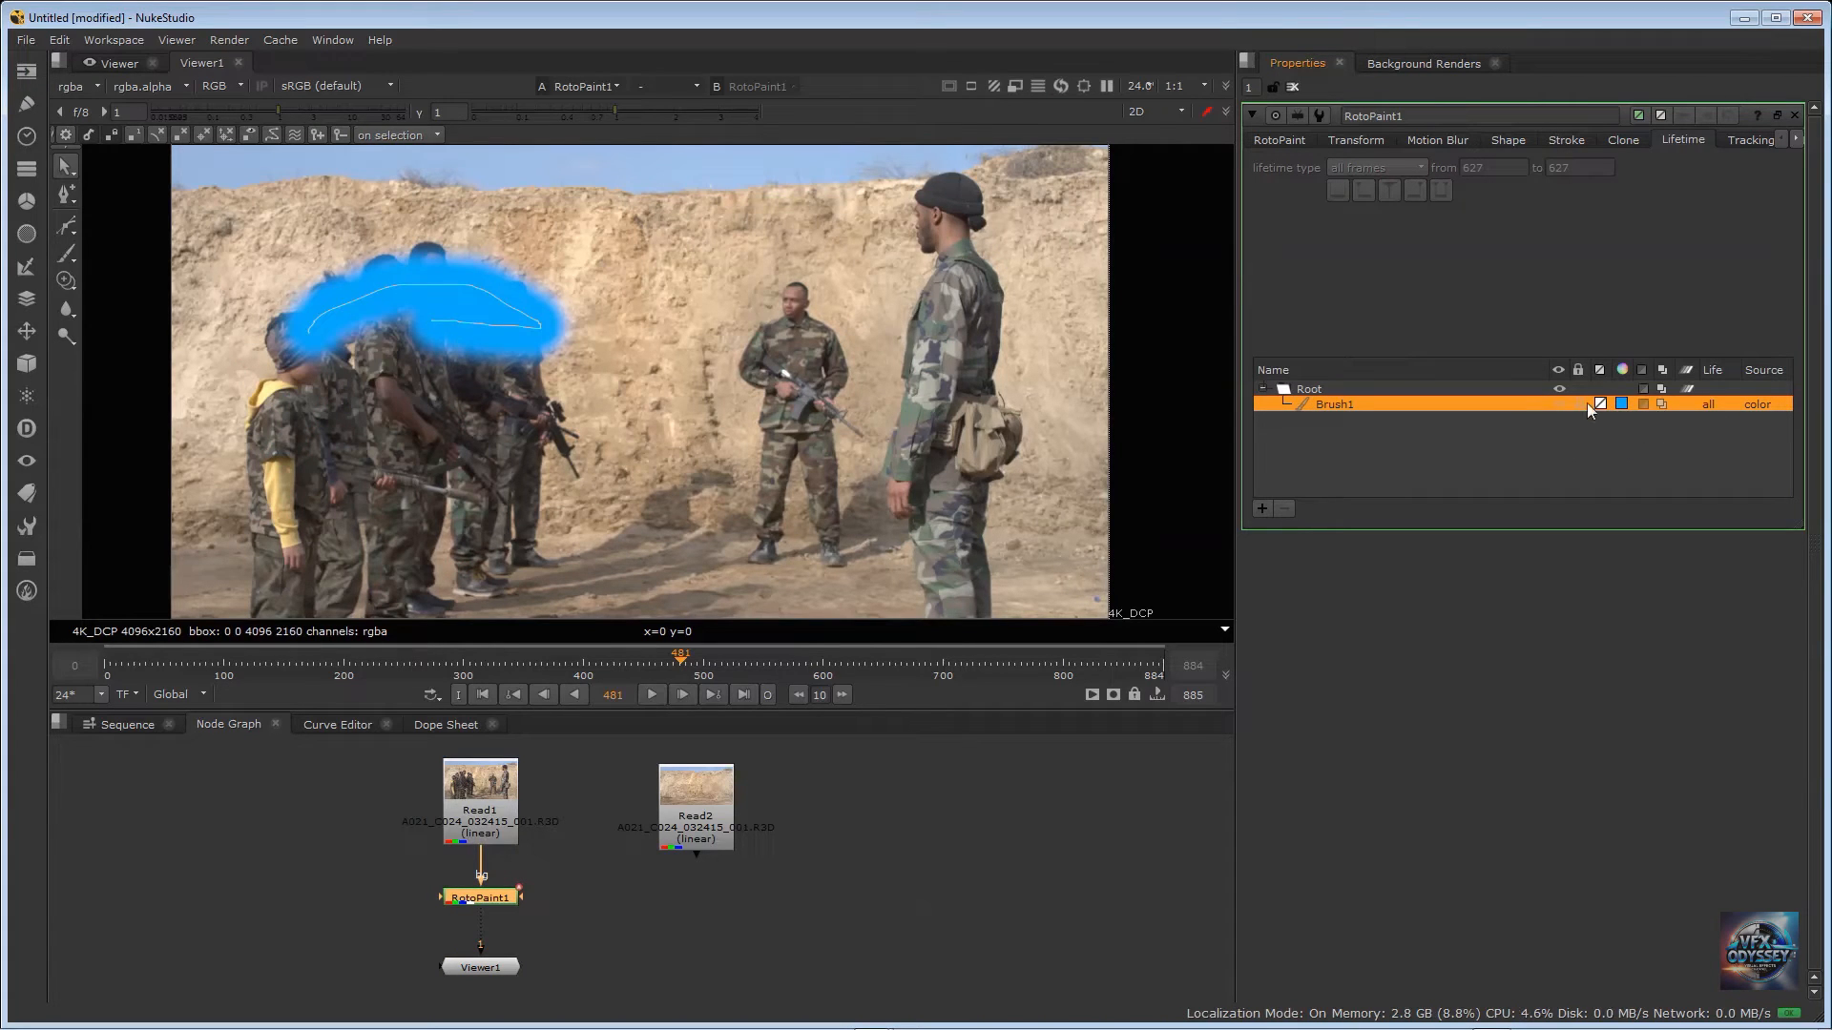
Step: Unlock the Brush1 stroke and delete it, leaving only Root in RotoPaint1's list
{"action": "left_click", "coordinate": [1458, 459]}
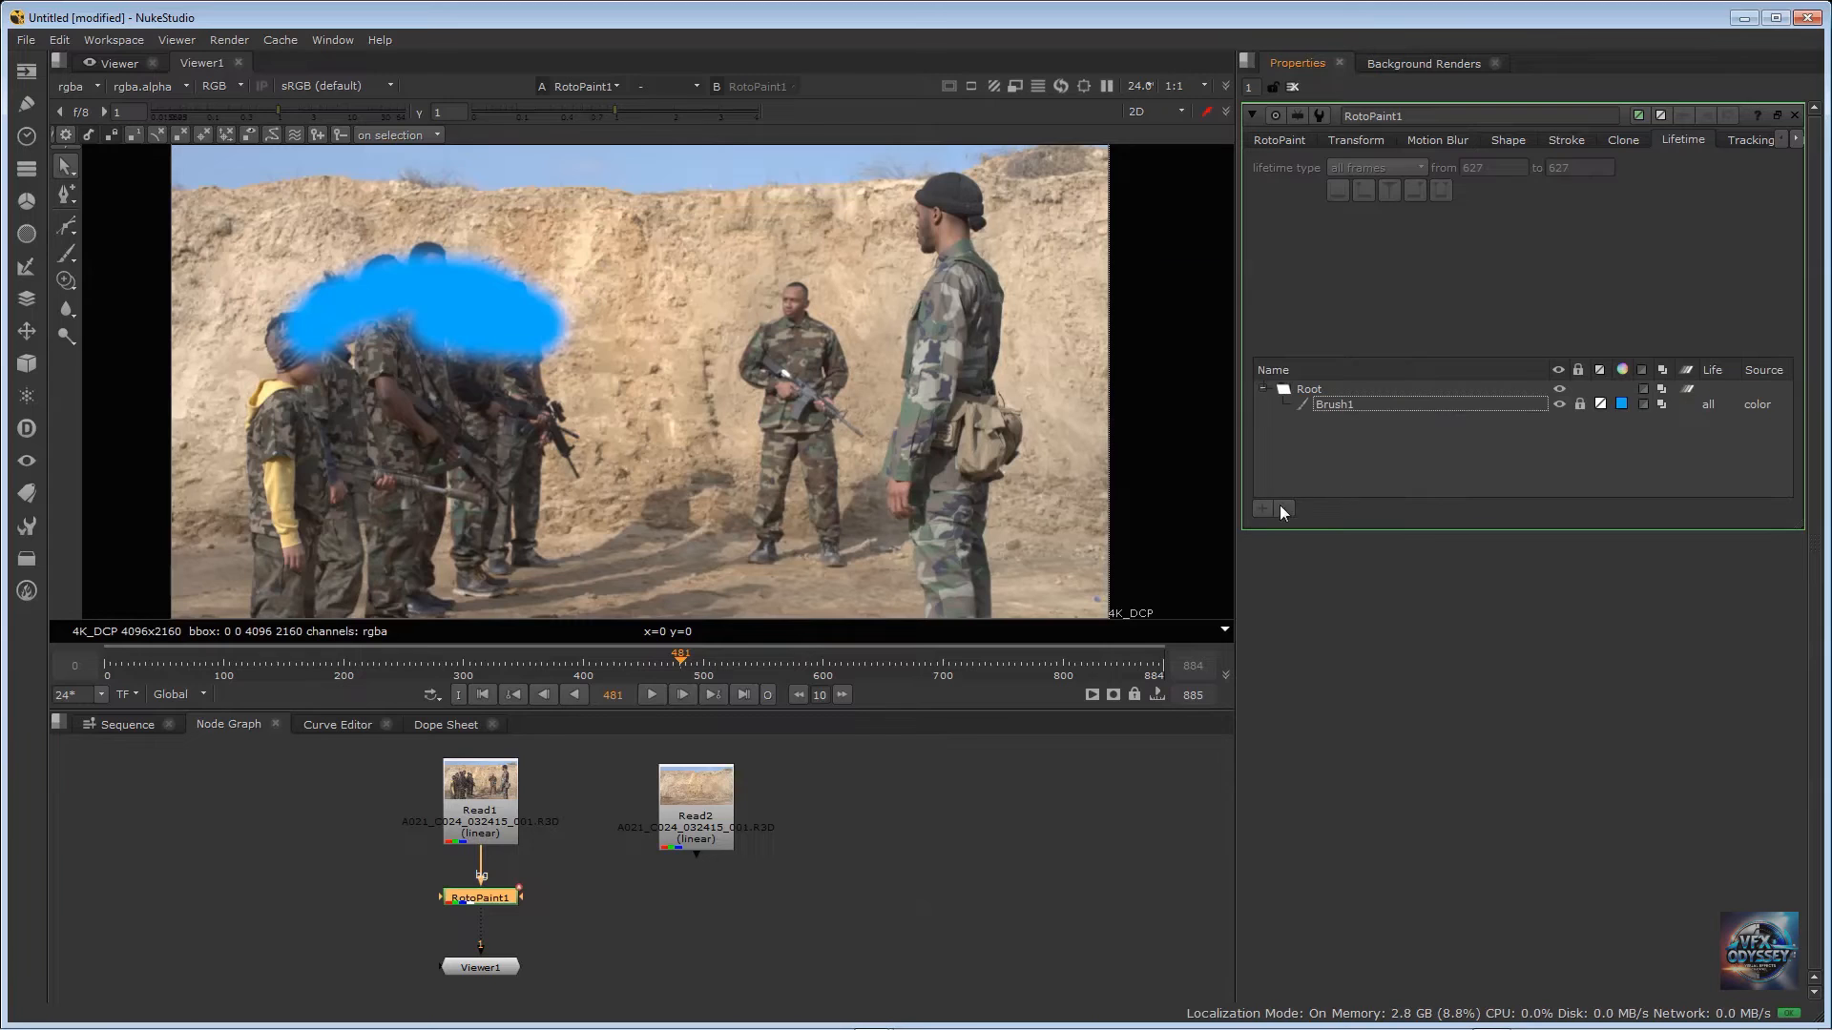
{"action": "left_click", "coordinate": [1348, 403]}
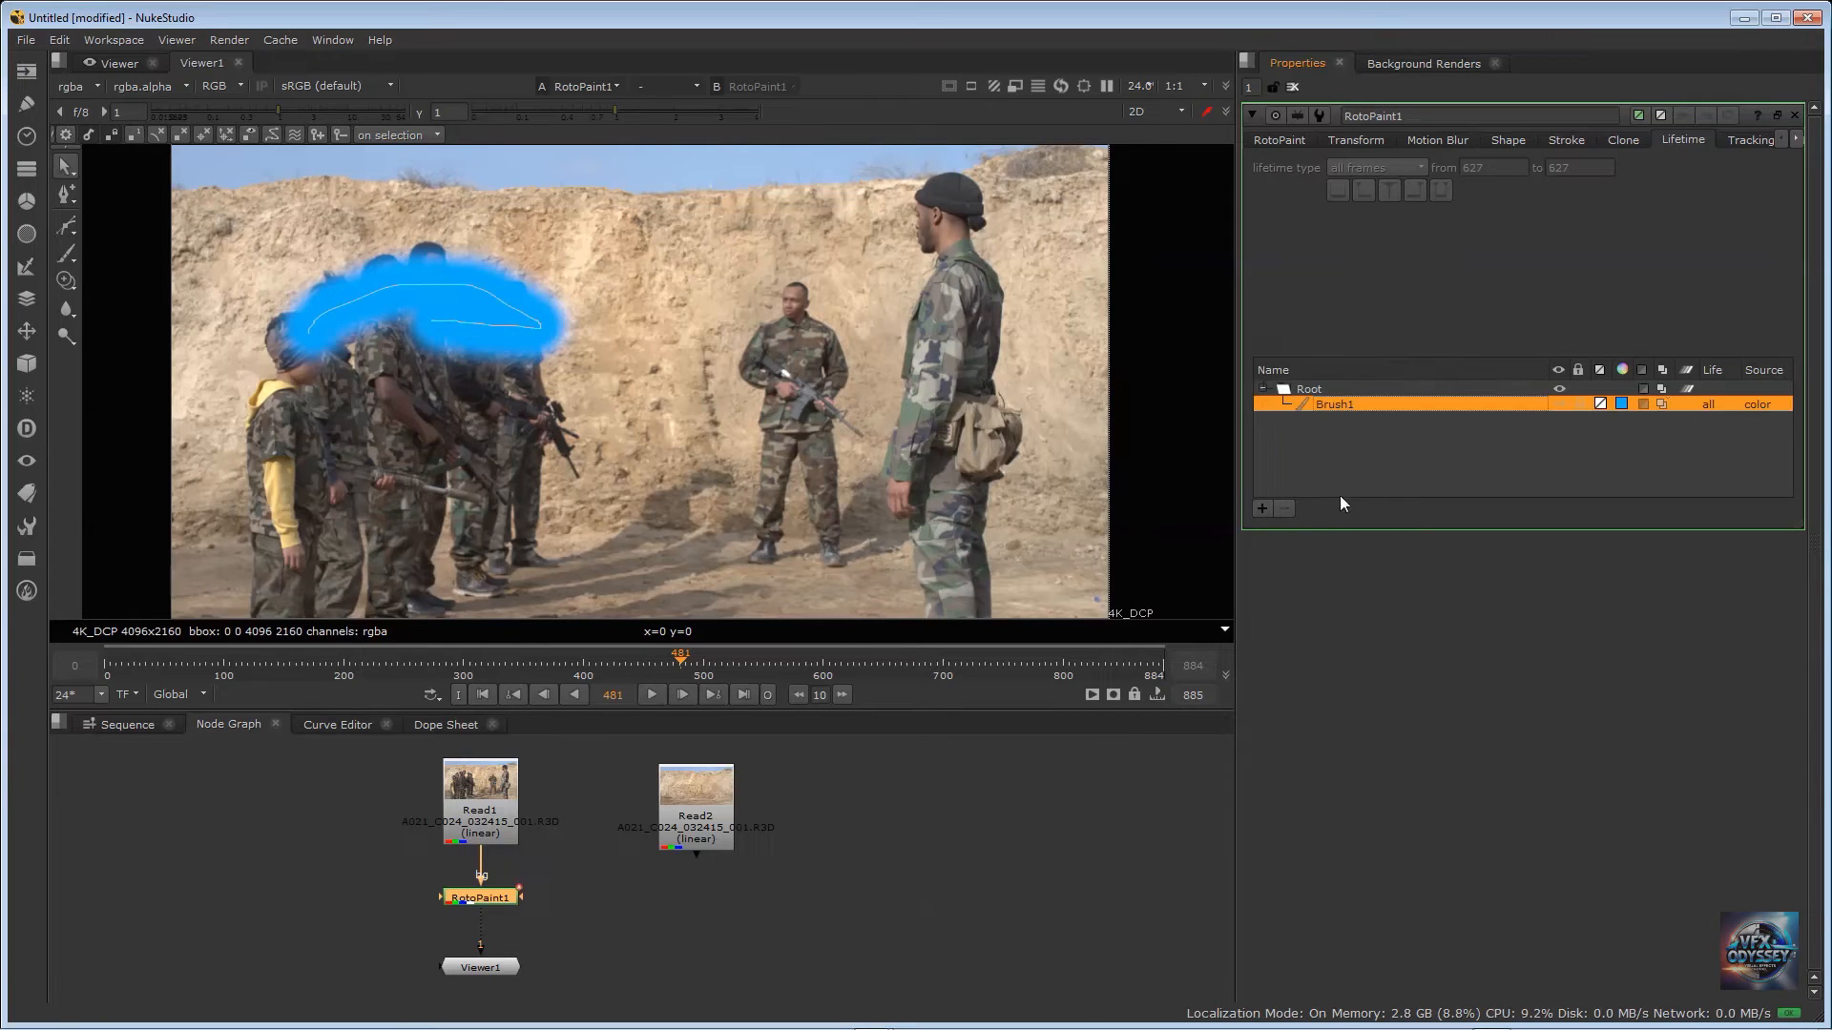
{"action": "left_click", "coordinate": [1571, 403]}
{"action": "left_click", "coordinate": [1285, 509]}
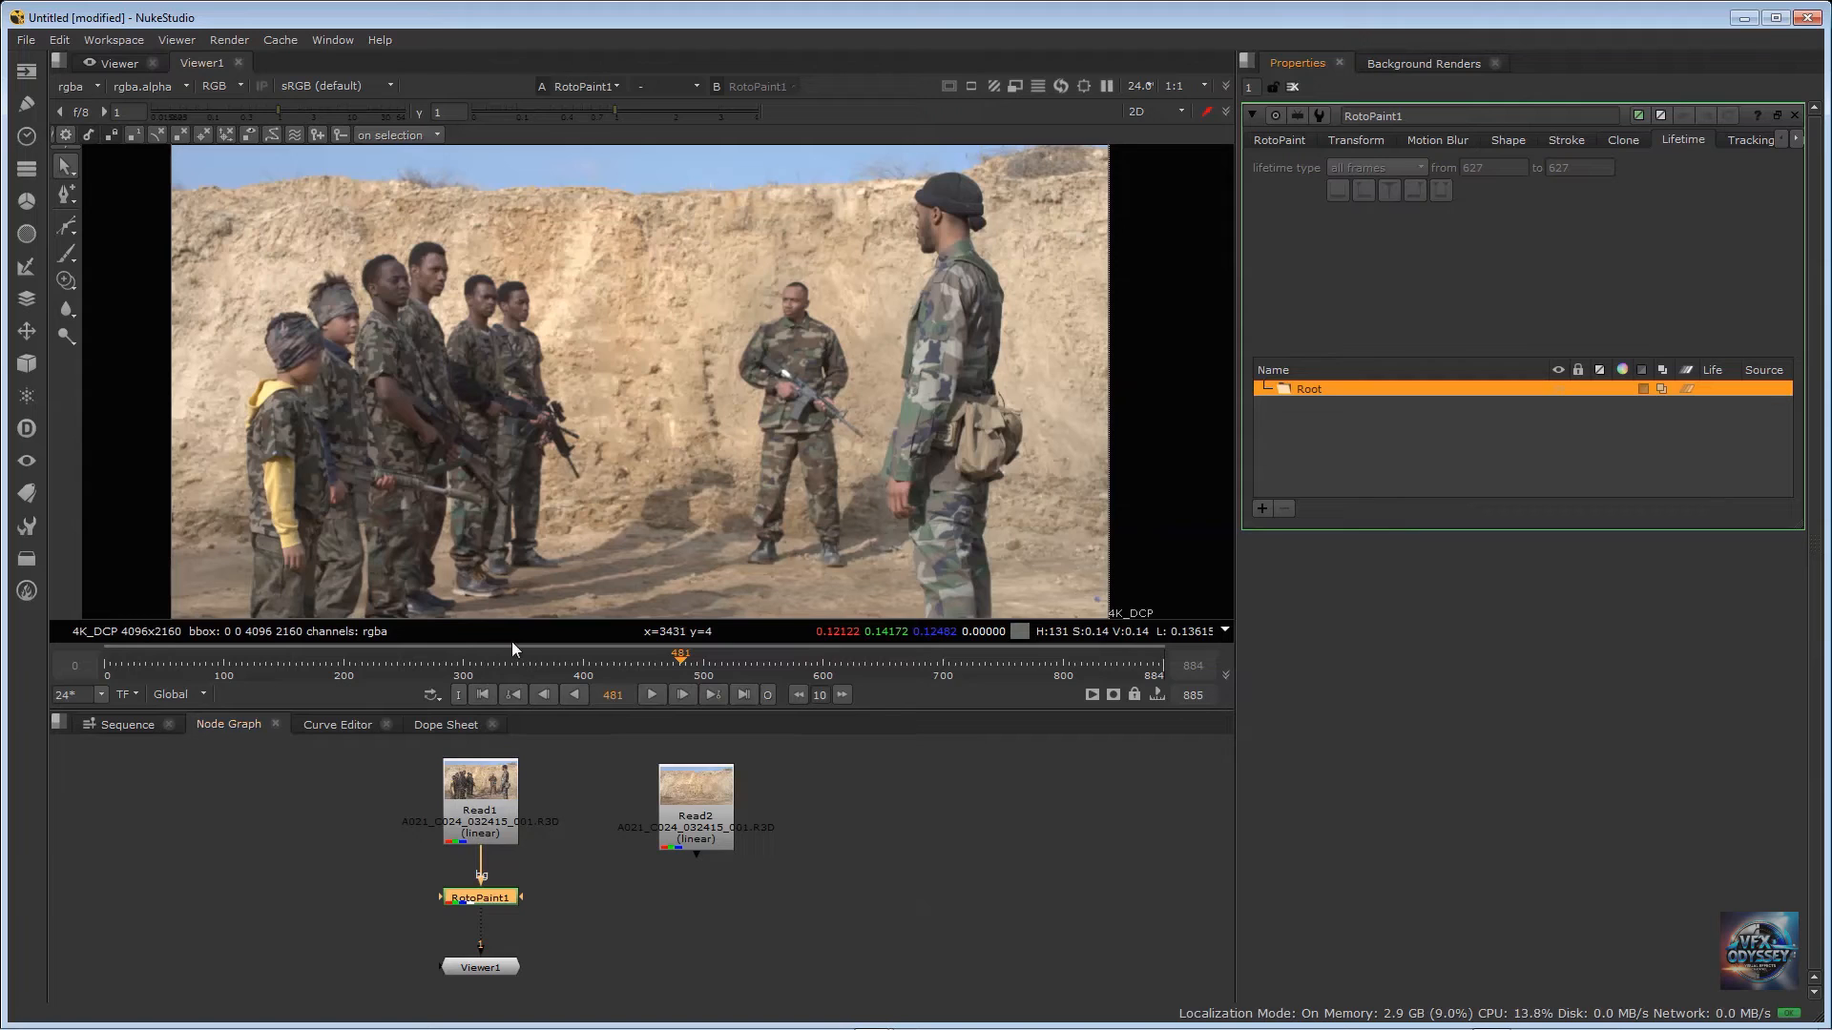
{"action": "left_click", "coordinate": [558, 786]}
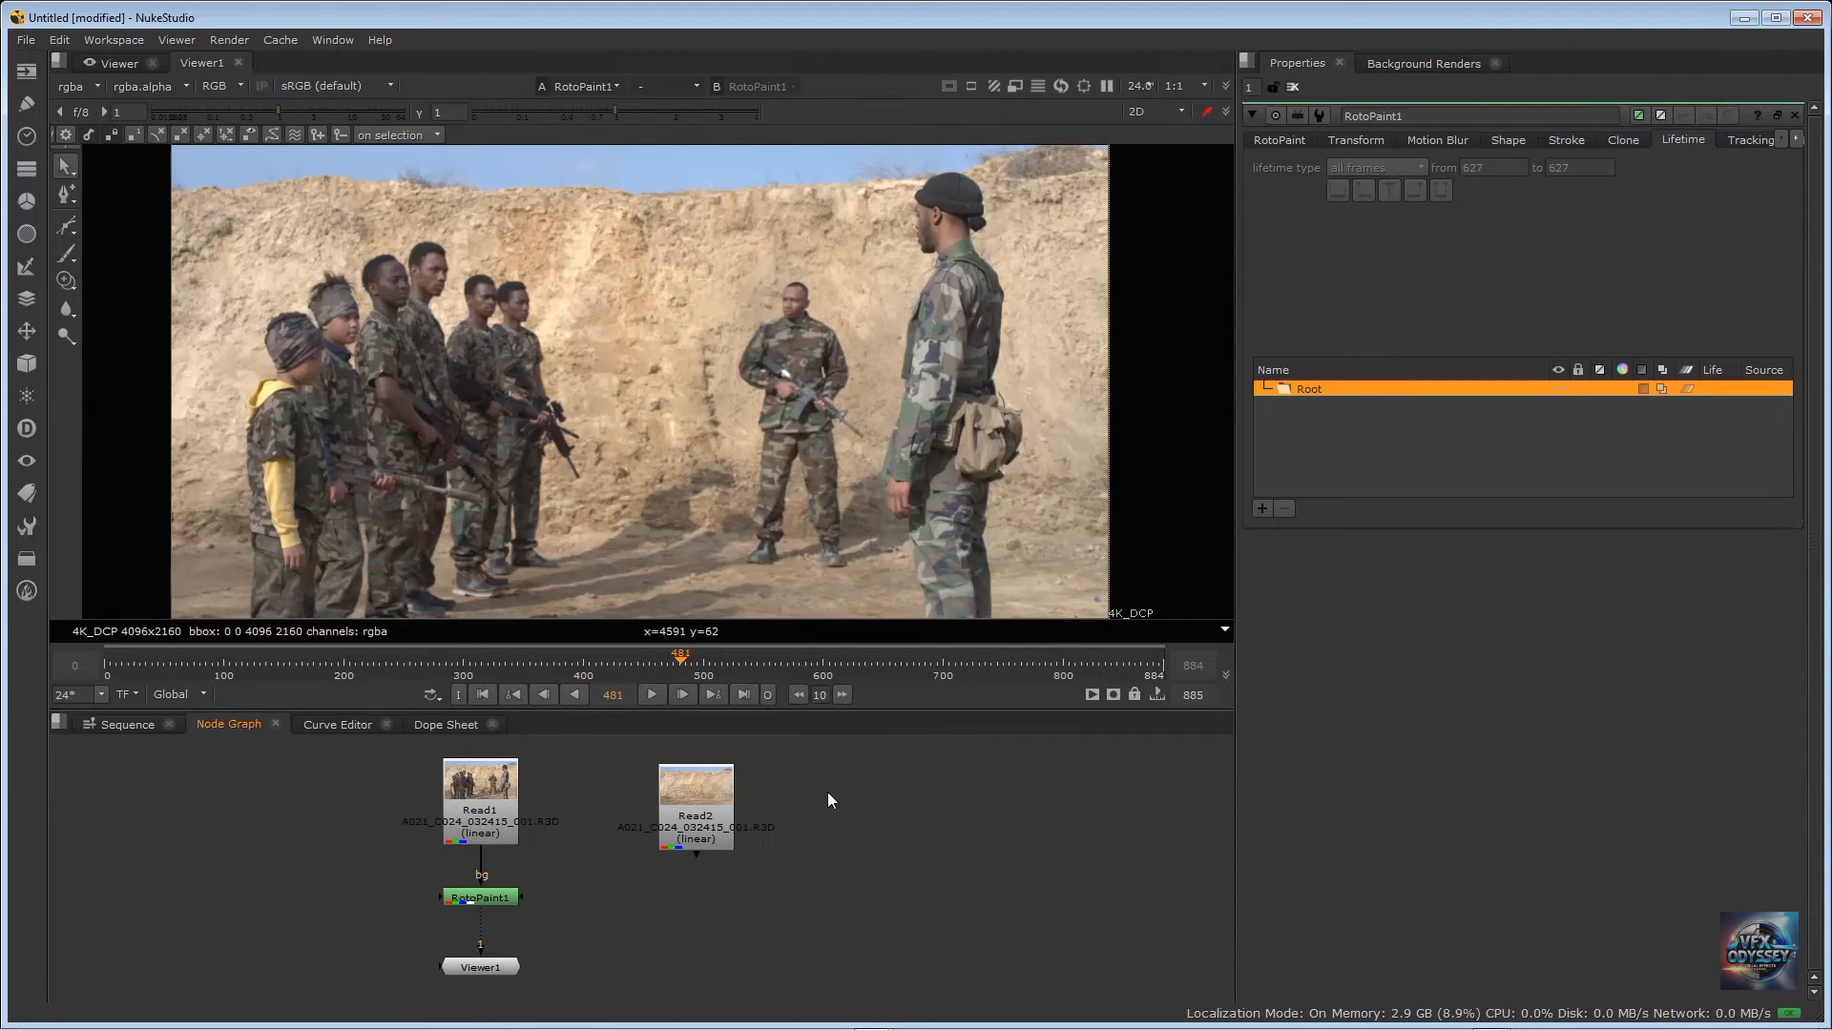
Step: Rearrange Read1, RotoPaint1 and Viewer1 in the node graph, shifting them to the right to make room for Read2
{"action": "key", "text": "space"}
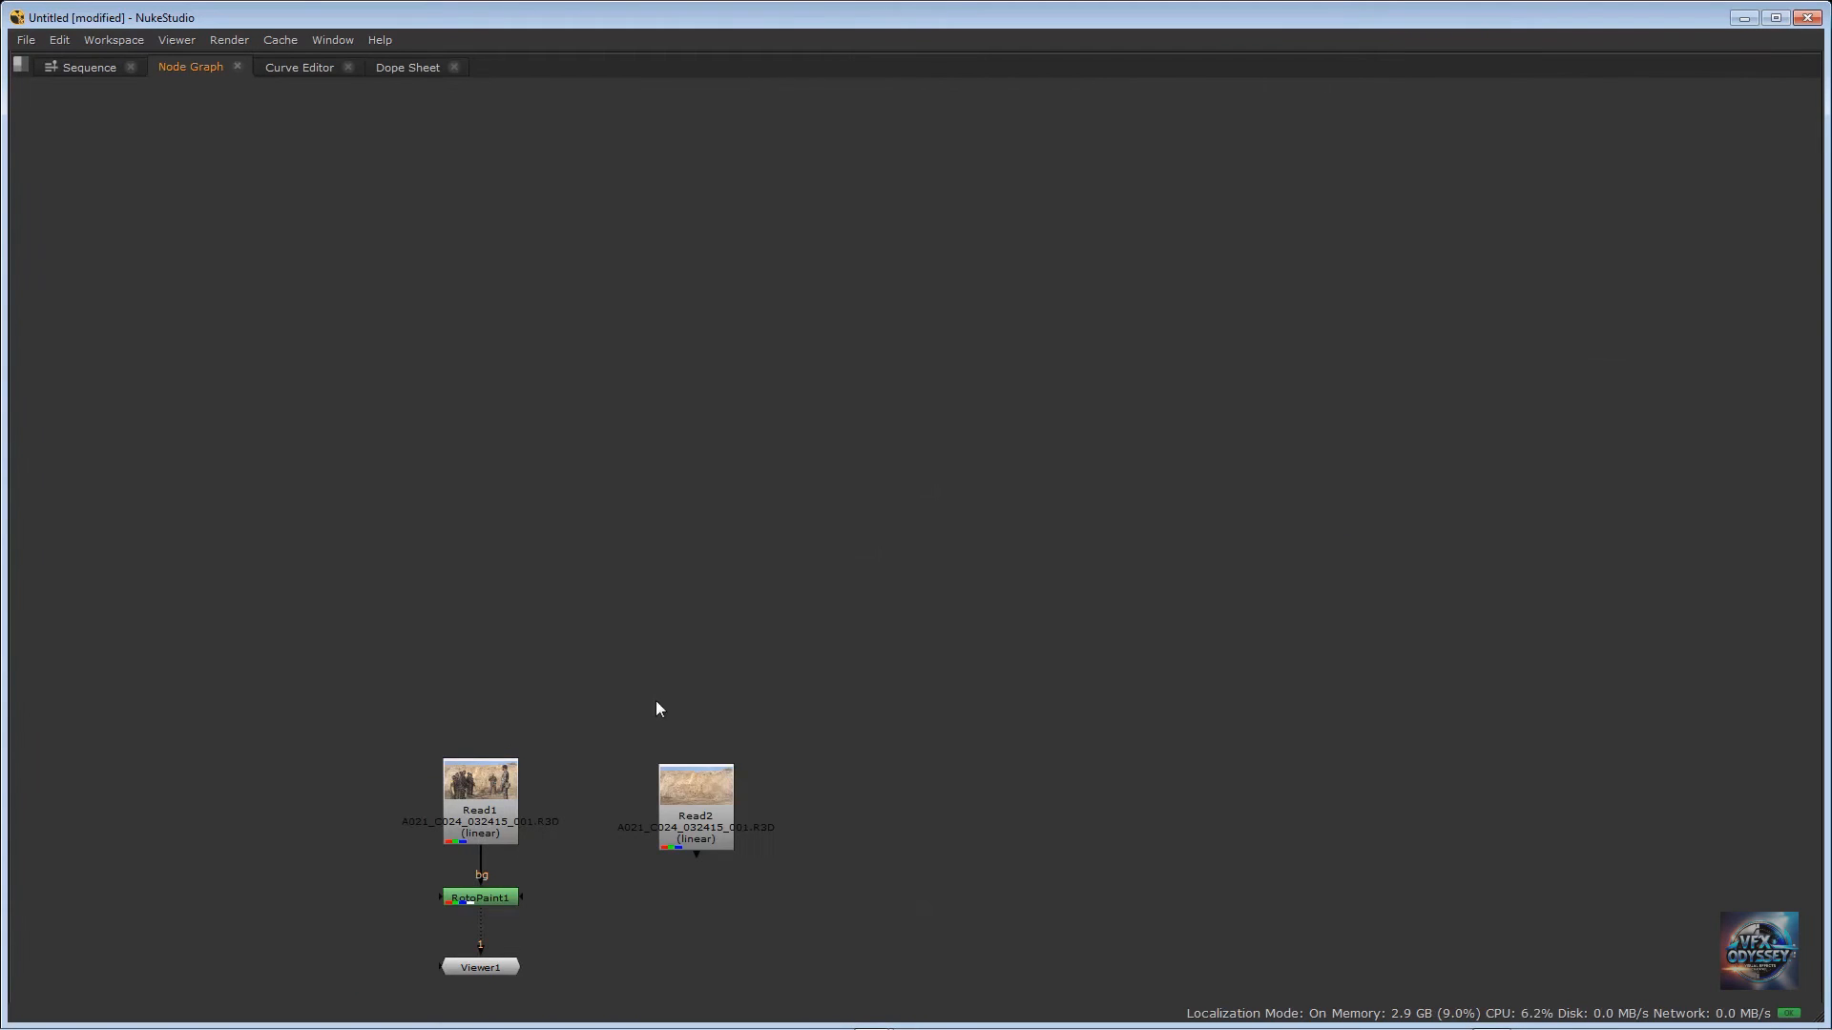
{"action": "scroll", "coordinate": [656, 709], "scroll_direction": "up", "scroll_amount": 5}
{"action": "middle_click_drag", "start_coordinate": [532, 782], "coordinate": [880, 128]}
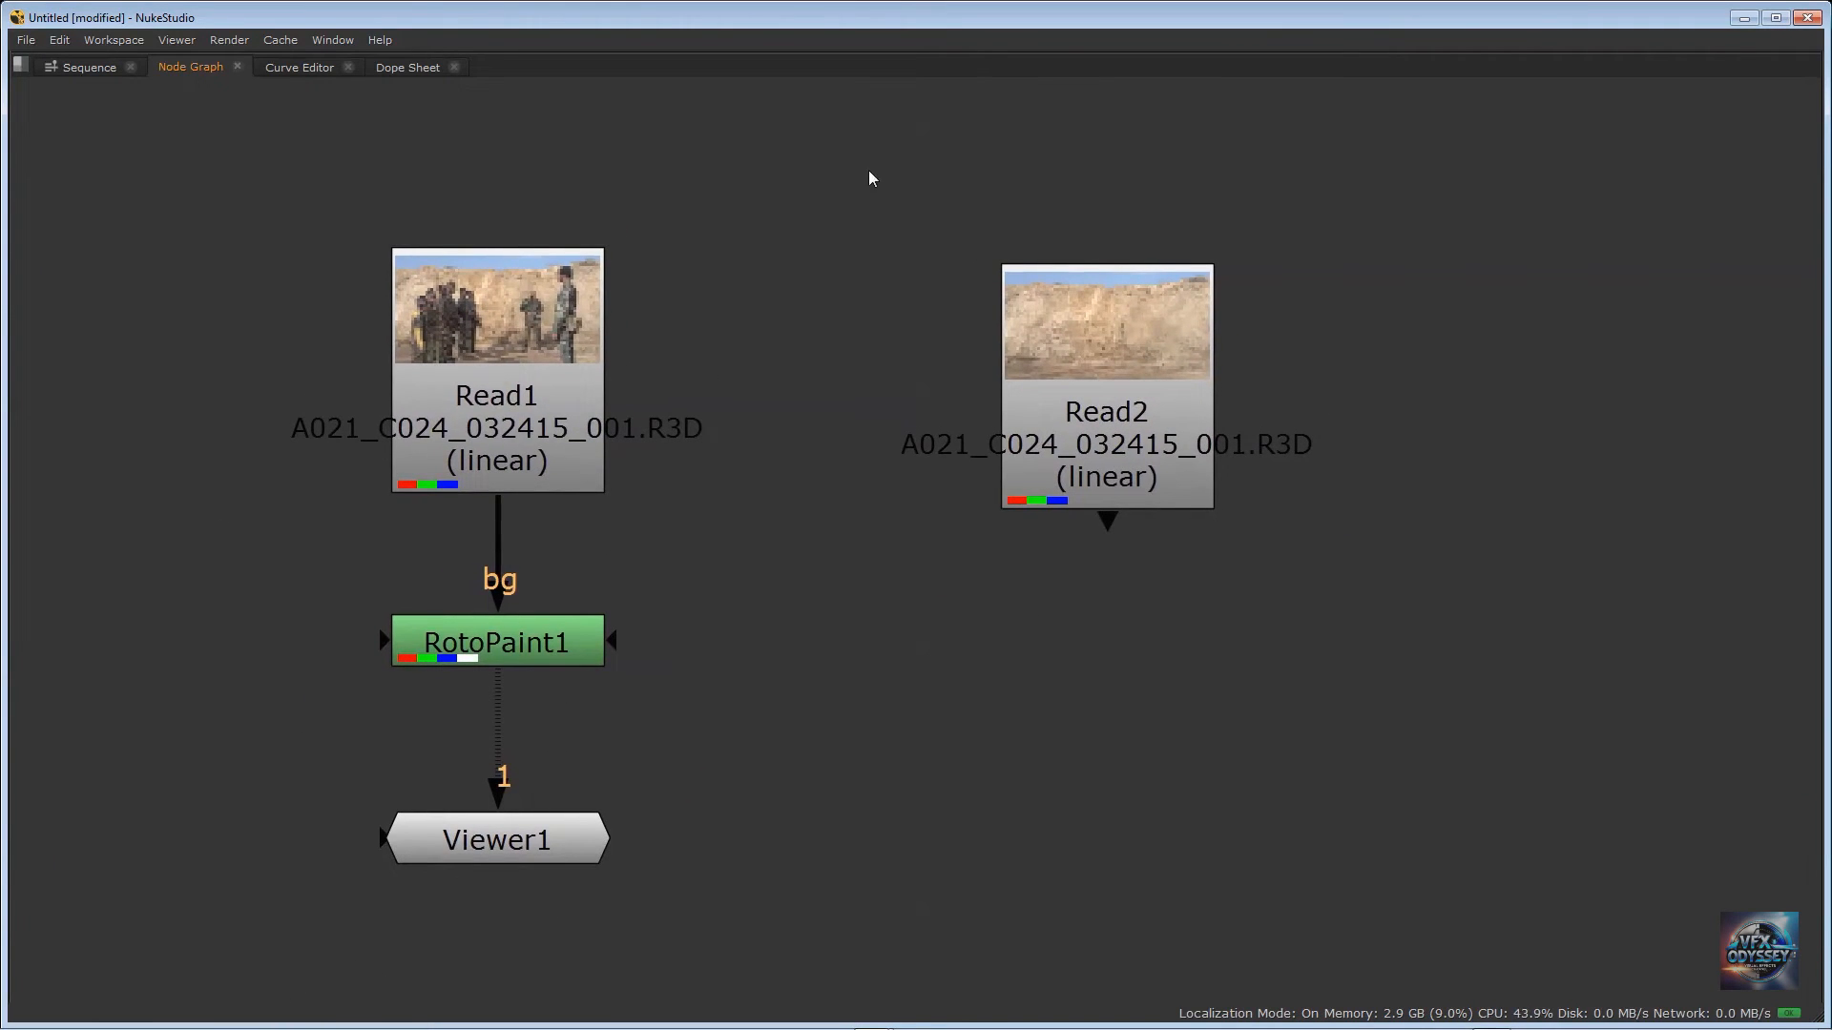
{"action": "left_click_drag", "start_coordinate": [509, 662], "coordinate": [611, 665]}
{"action": "left_click_drag", "start_coordinate": [509, 322], "coordinate": [626, 276]}
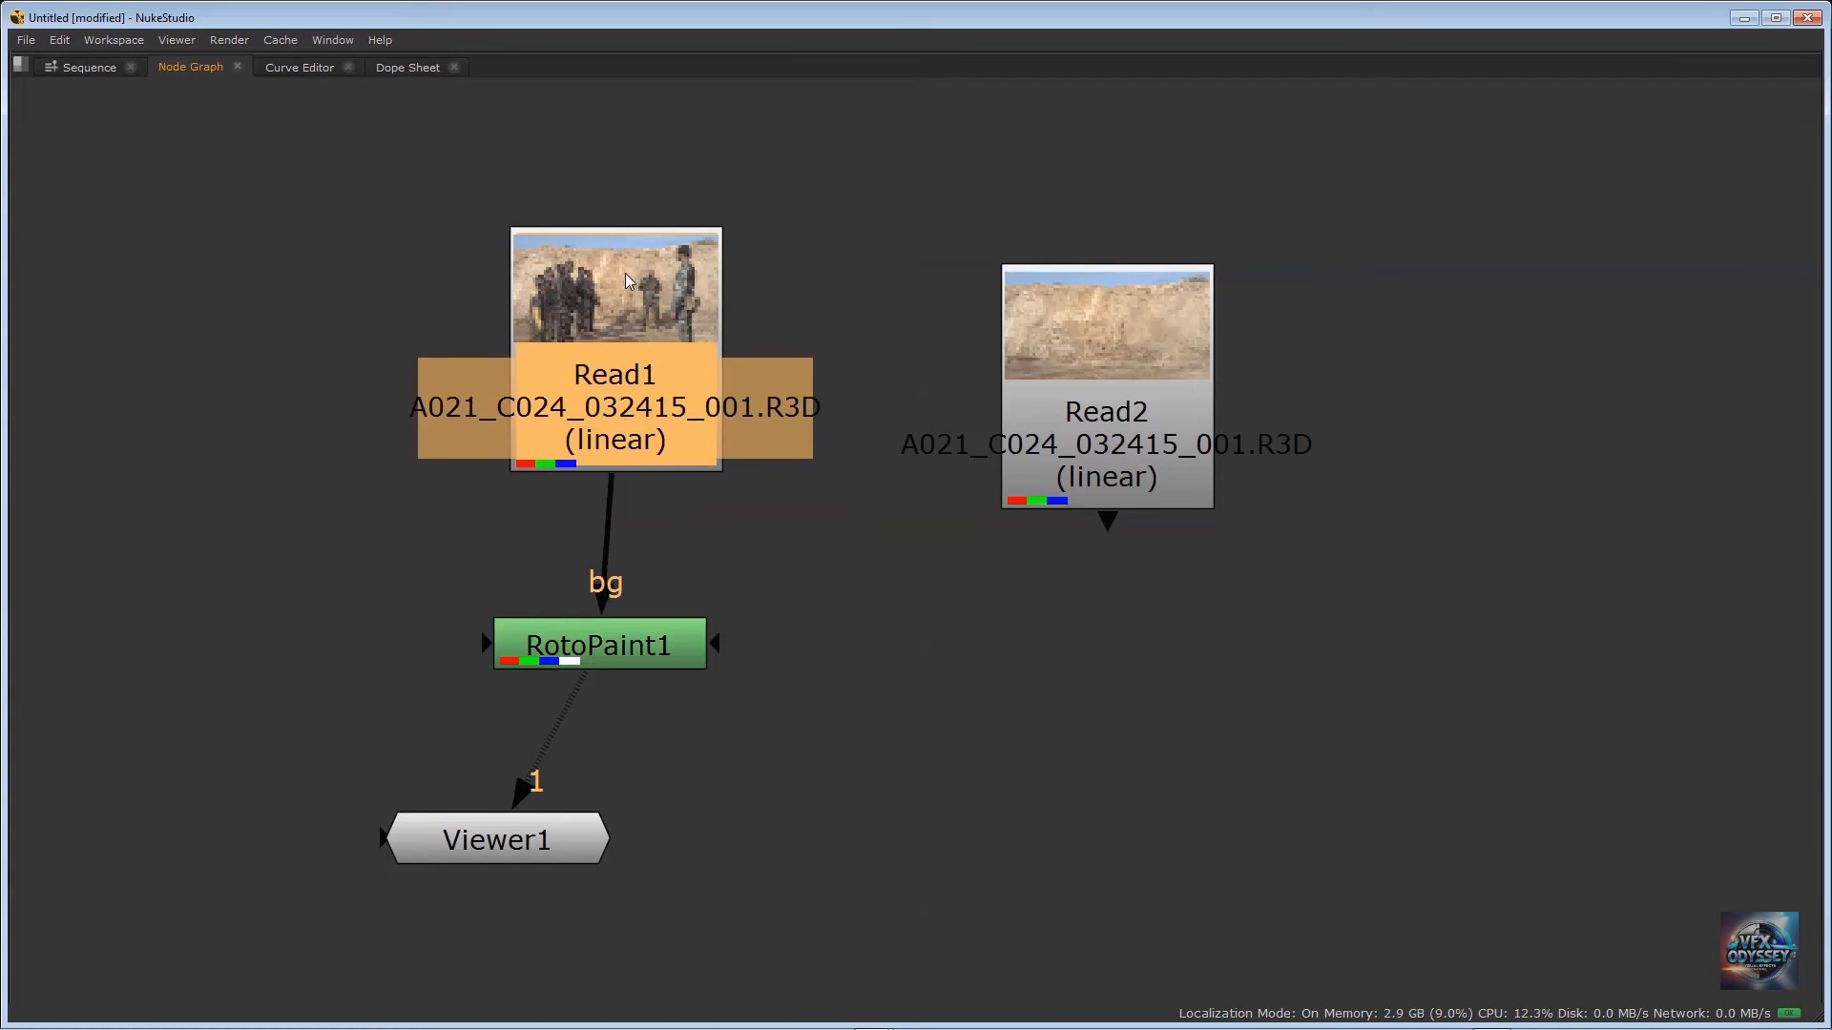
{"action": "left_click_drag", "start_coordinate": [625, 622], "coordinate": [656, 616]}
{"action": "left_click_drag", "start_coordinate": [539, 839], "coordinate": [642, 840]}
Step: Place Read2 to the left of Read1 and connect its output to RotoPaint1's bg1 input
{"action": "left_click_drag", "start_coordinate": [1107, 343], "coordinate": [254, 297]}
{"action": "left_click_drag", "start_coordinate": [252, 466], "coordinate": [534, 639]}
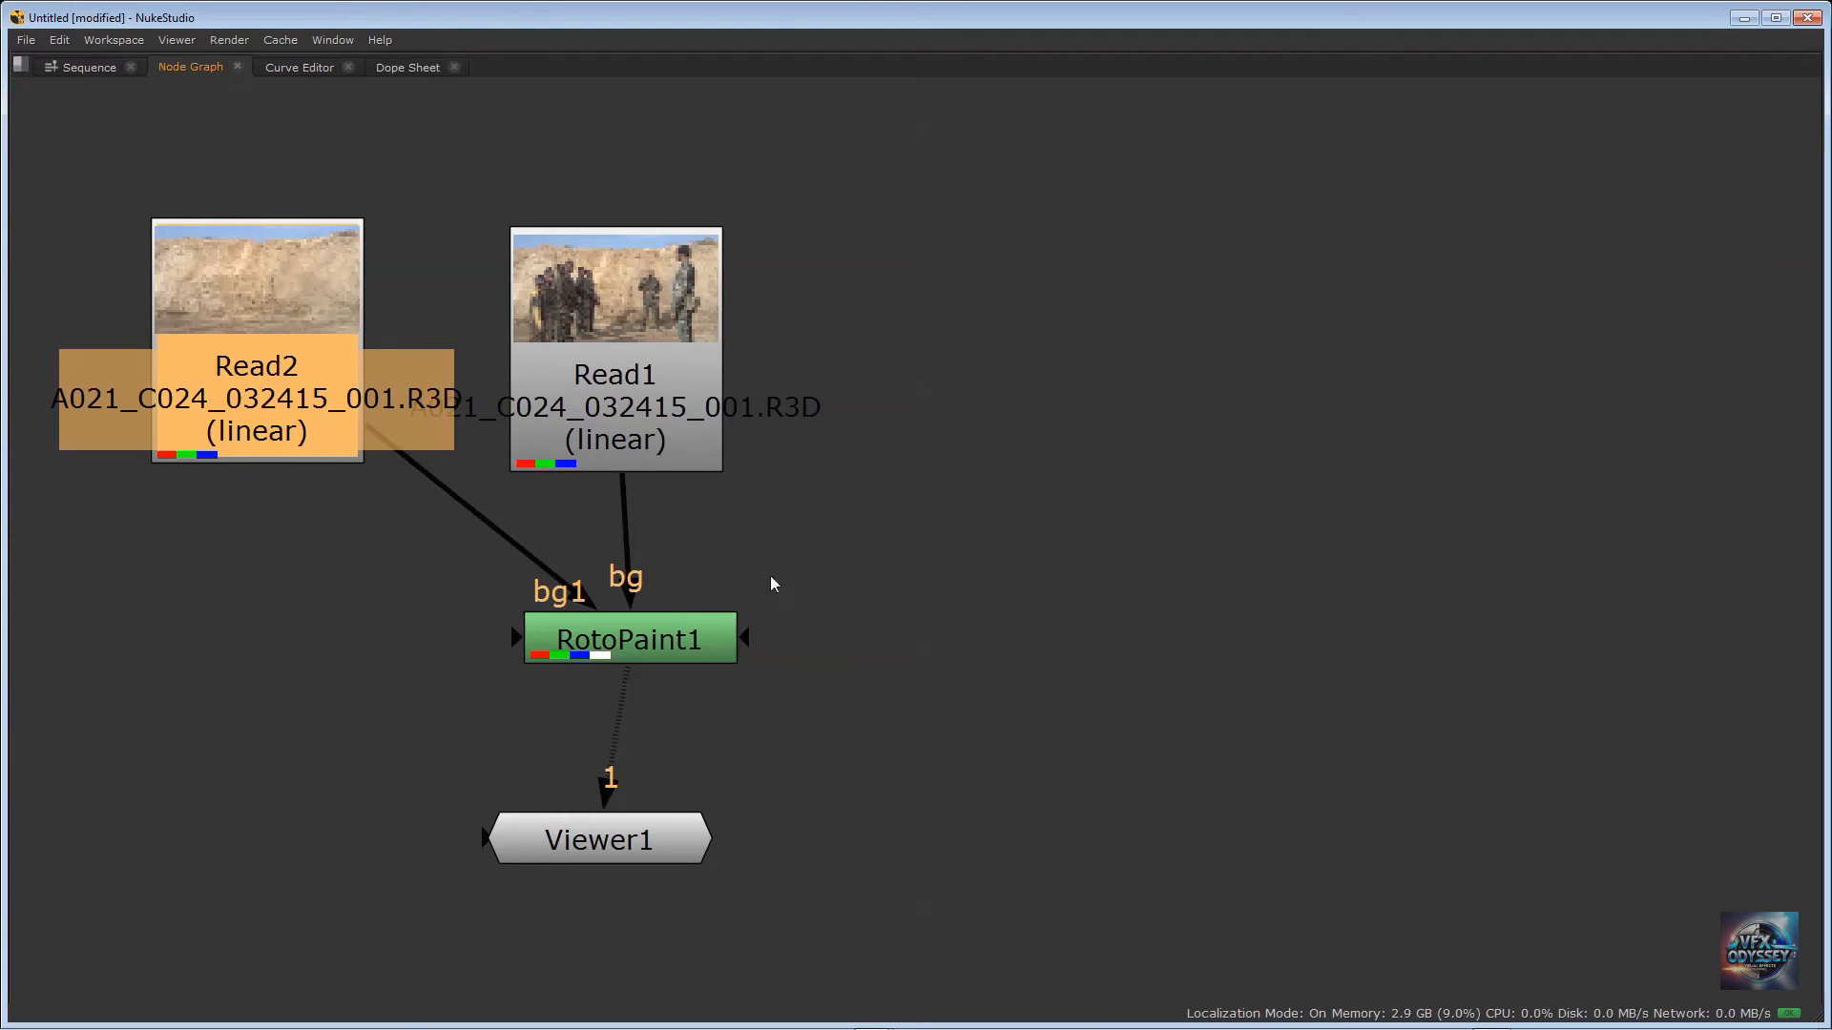
{"action": "left_click", "coordinate": [941, 577]}
{"action": "key", "text": "space"}
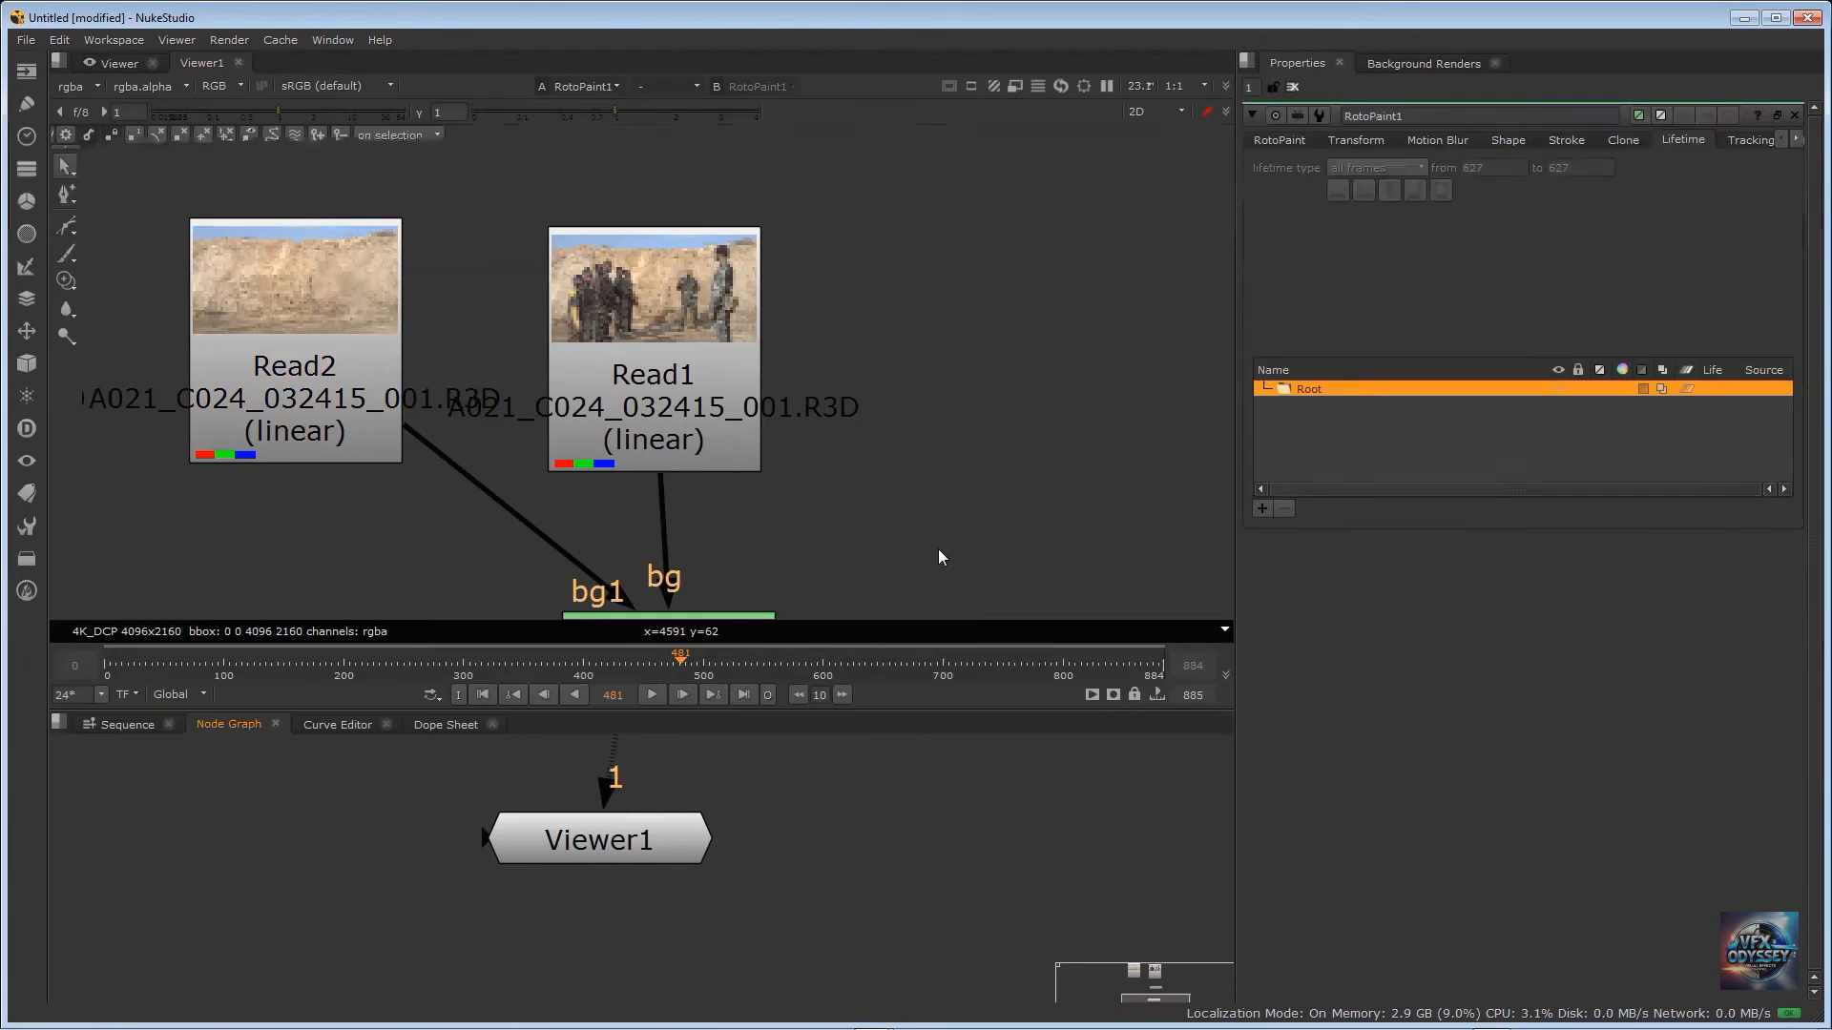
{"action": "scroll", "coordinate": [840, 790], "scroll_direction": "down", "scroll_amount": 2}
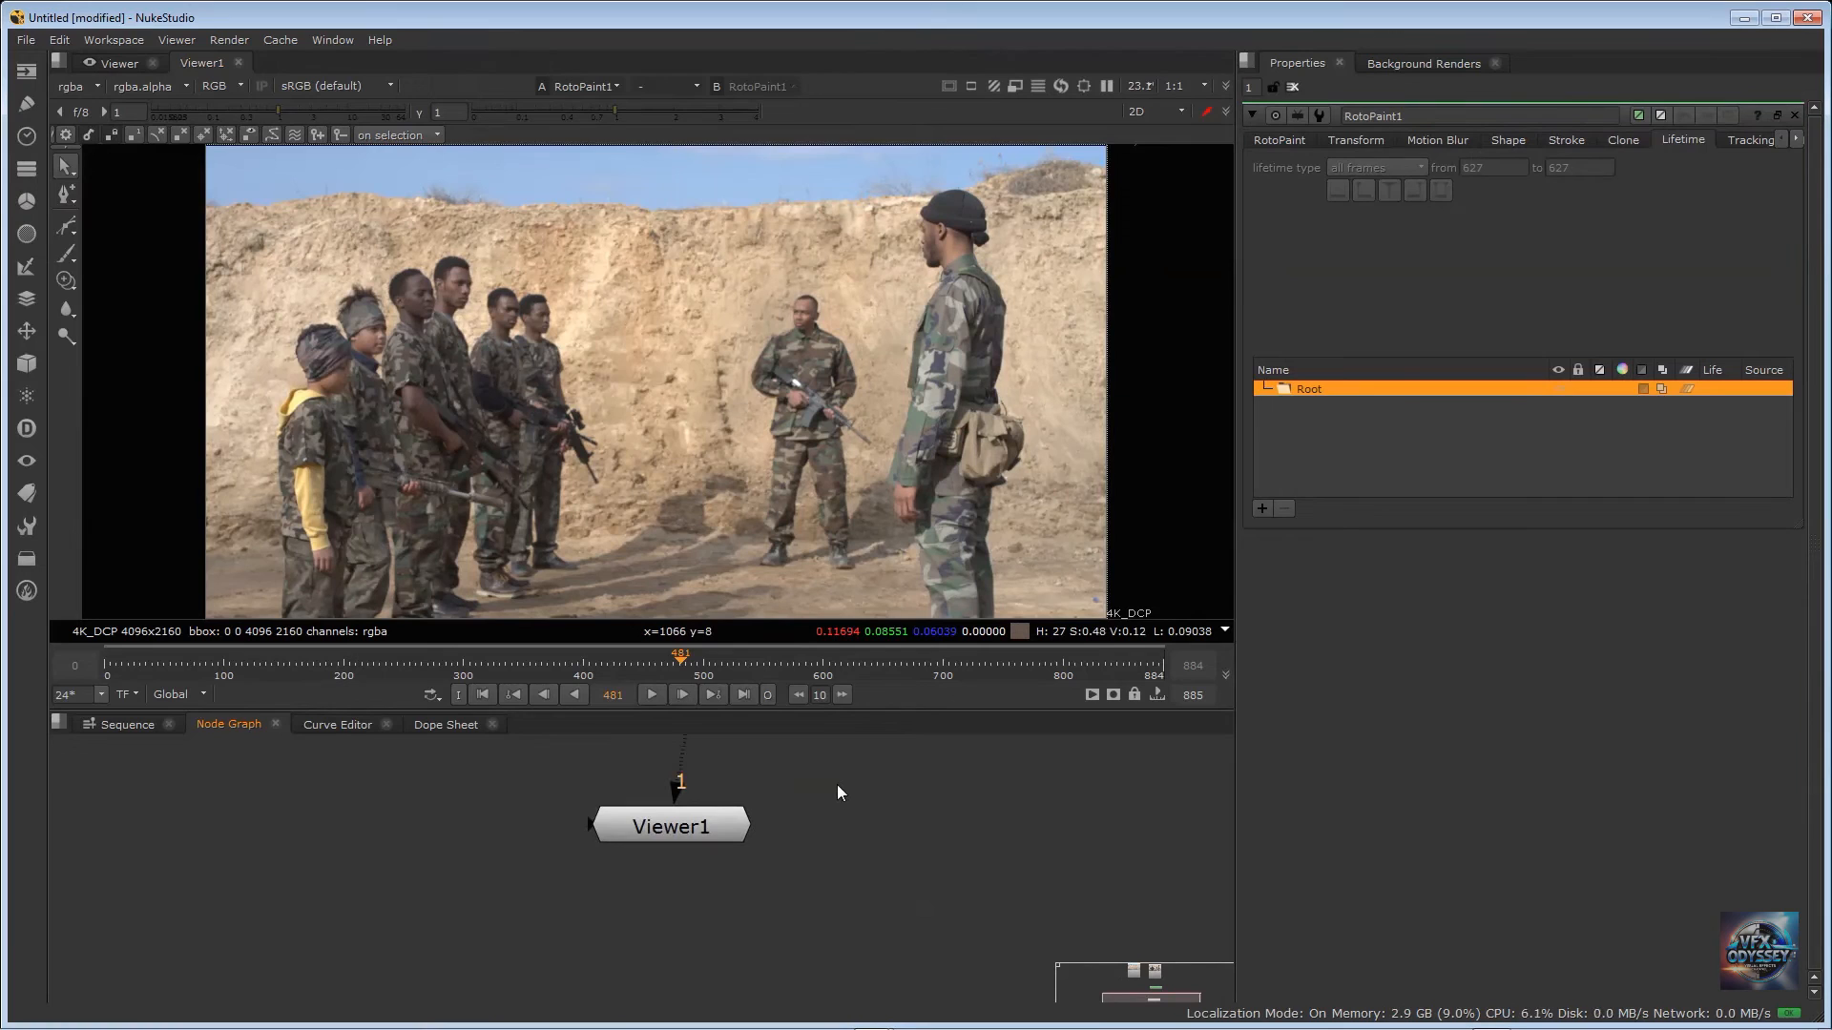
{"action": "key", "text": "f"}
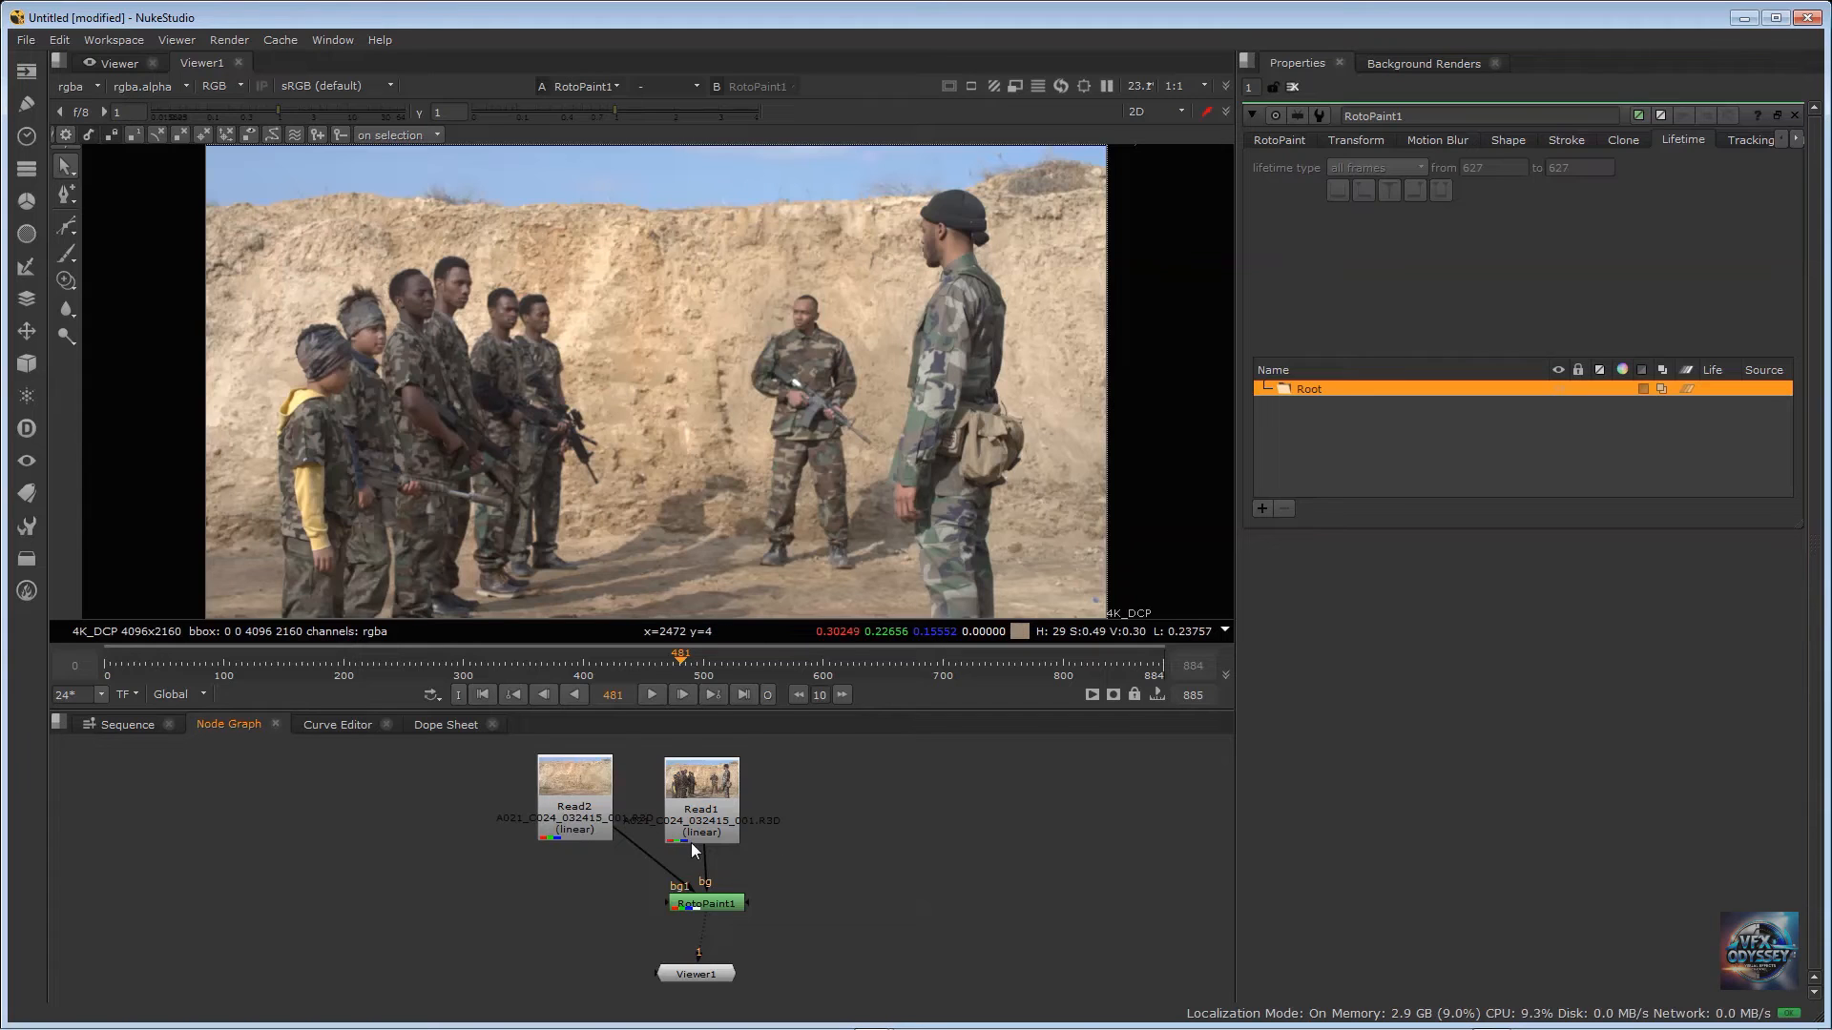
{"action": "scroll", "coordinate": [691, 843], "scroll_direction": "up", "scroll_amount": 2}
{"action": "scroll", "coordinate": [691, 843], "scroll_direction": "down", "scroll_amount": 2}
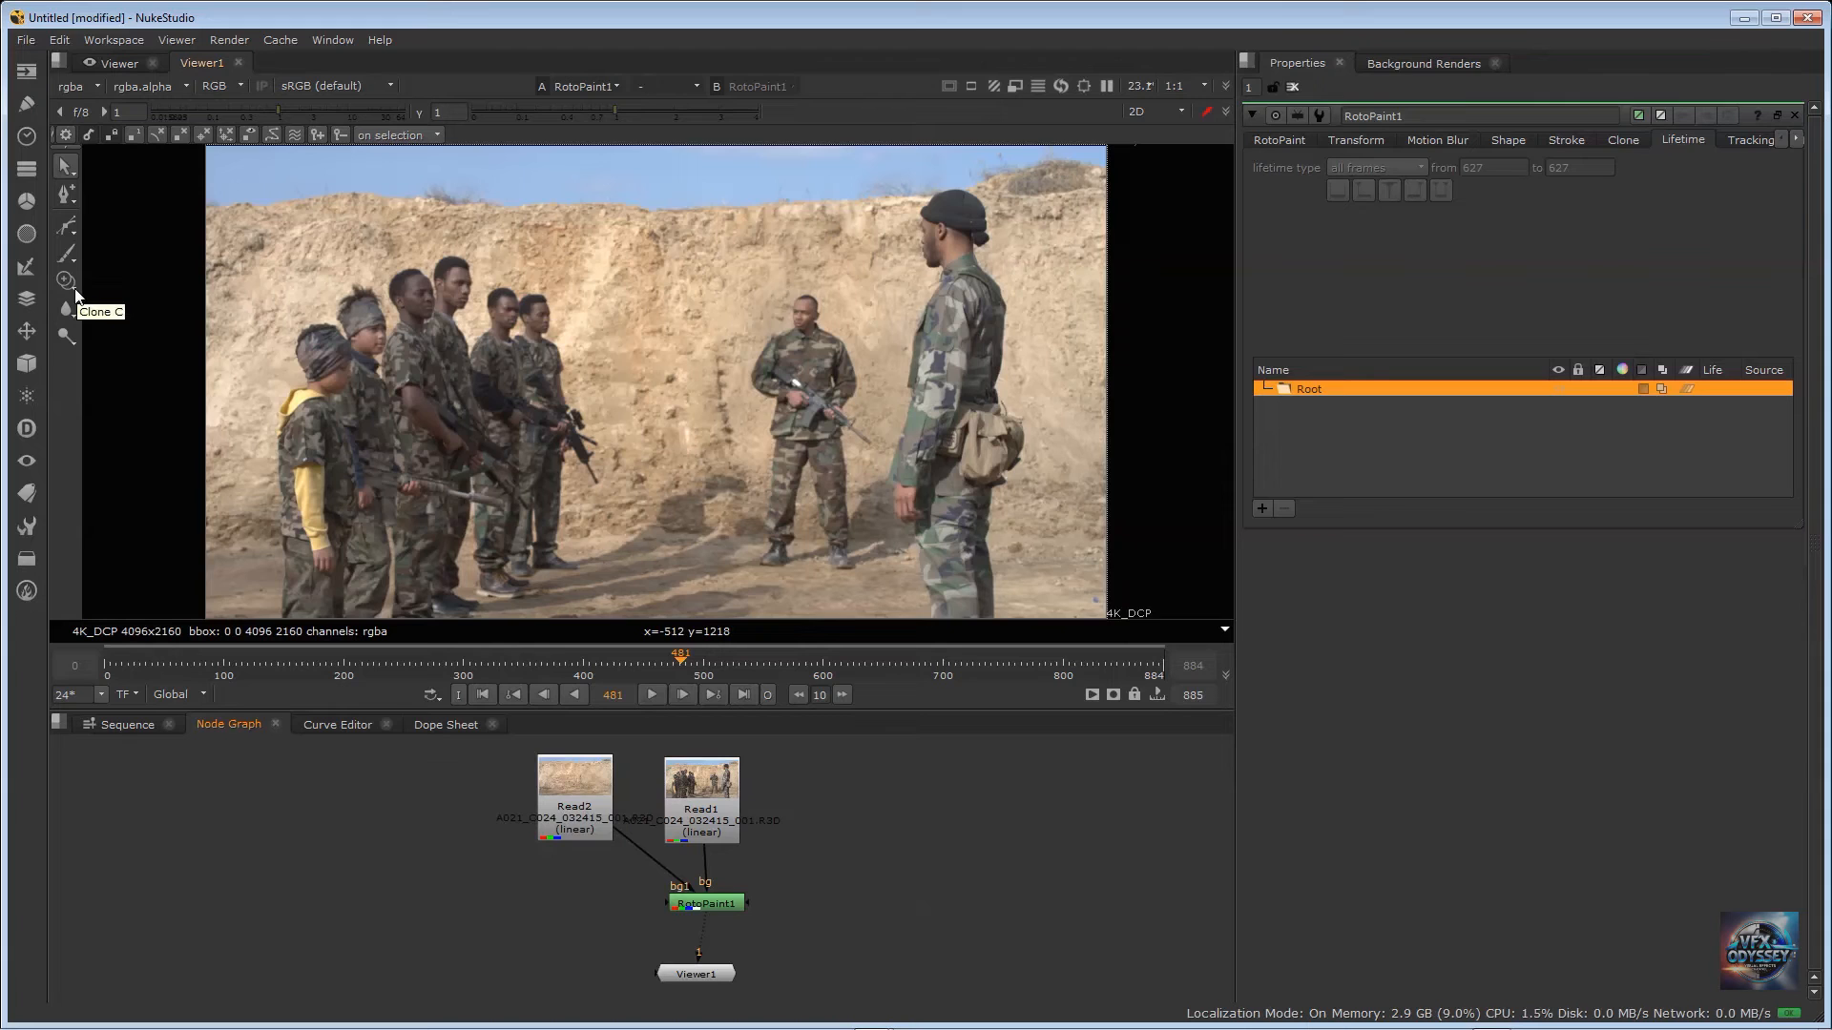
Step: Choose the Reveal tool with bg 1 as source, and set its lifetime to all frames and its size to 250
{"action": "left_click", "coordinate": [66, 280]}
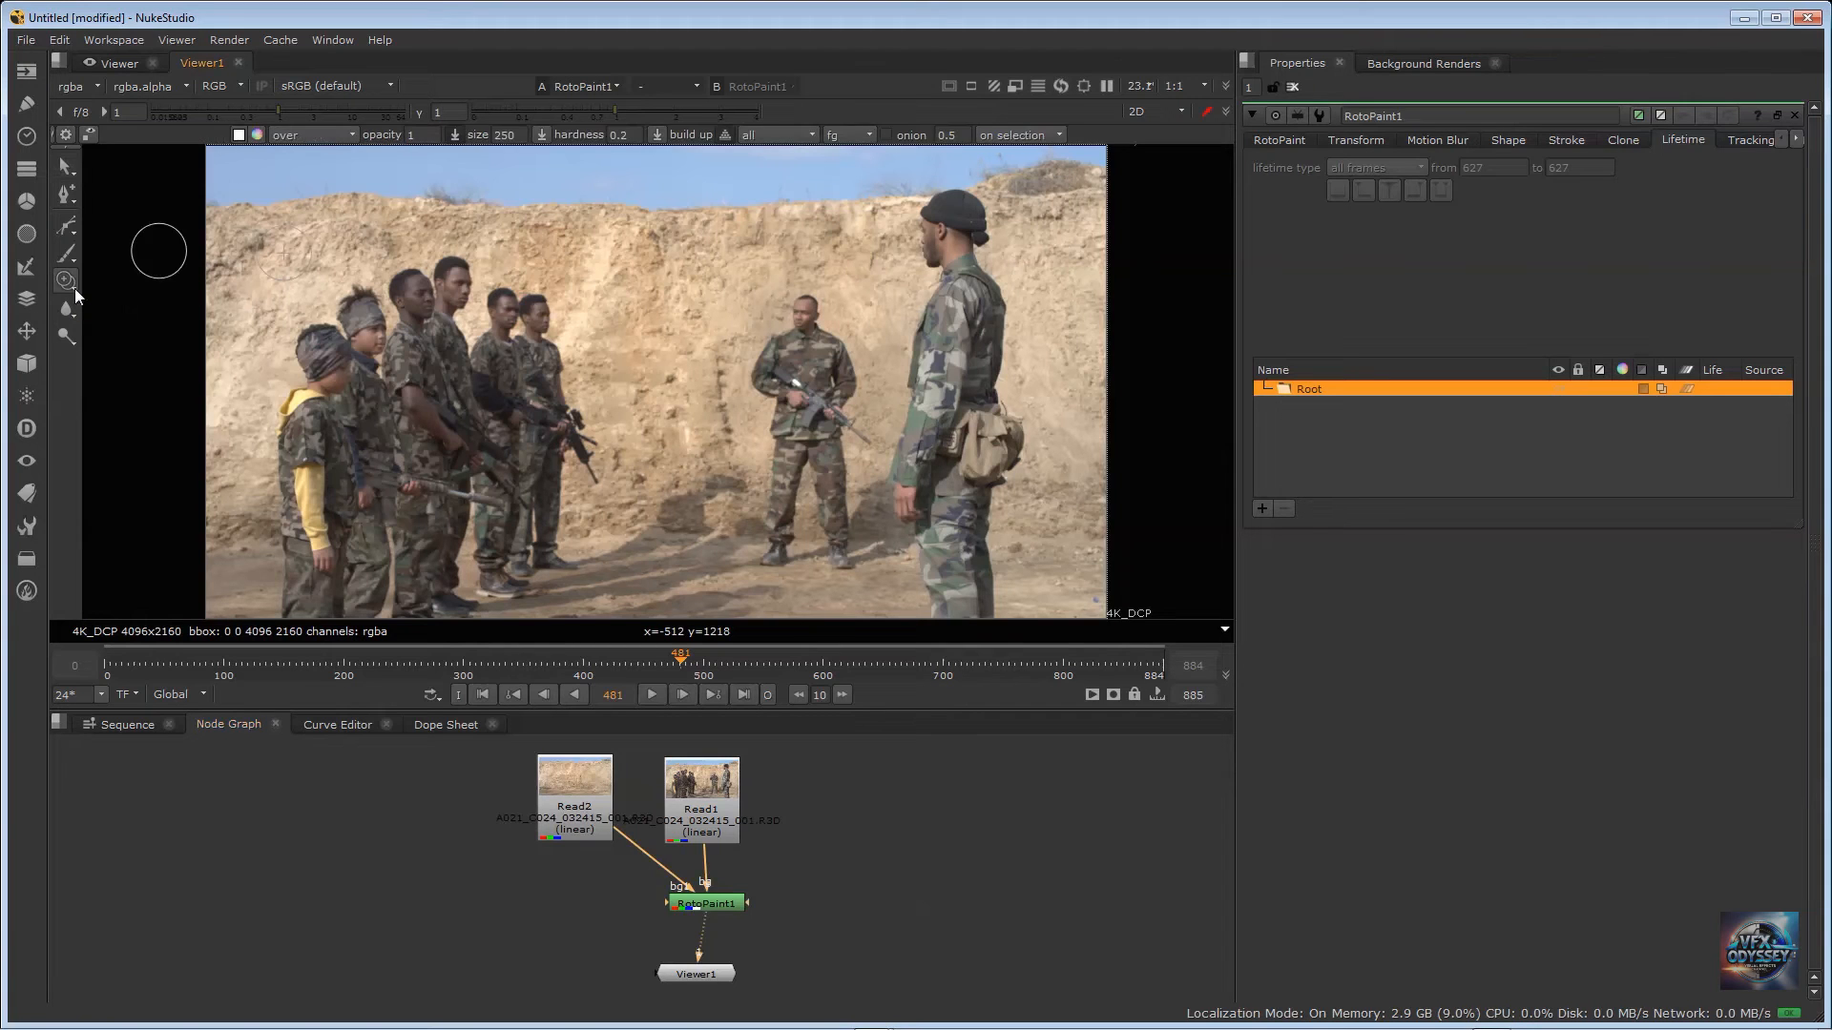
{"action": "right_click", "coordinate": [75, 288]}
{"action": "left_click", "coordinate": [117, 307]}
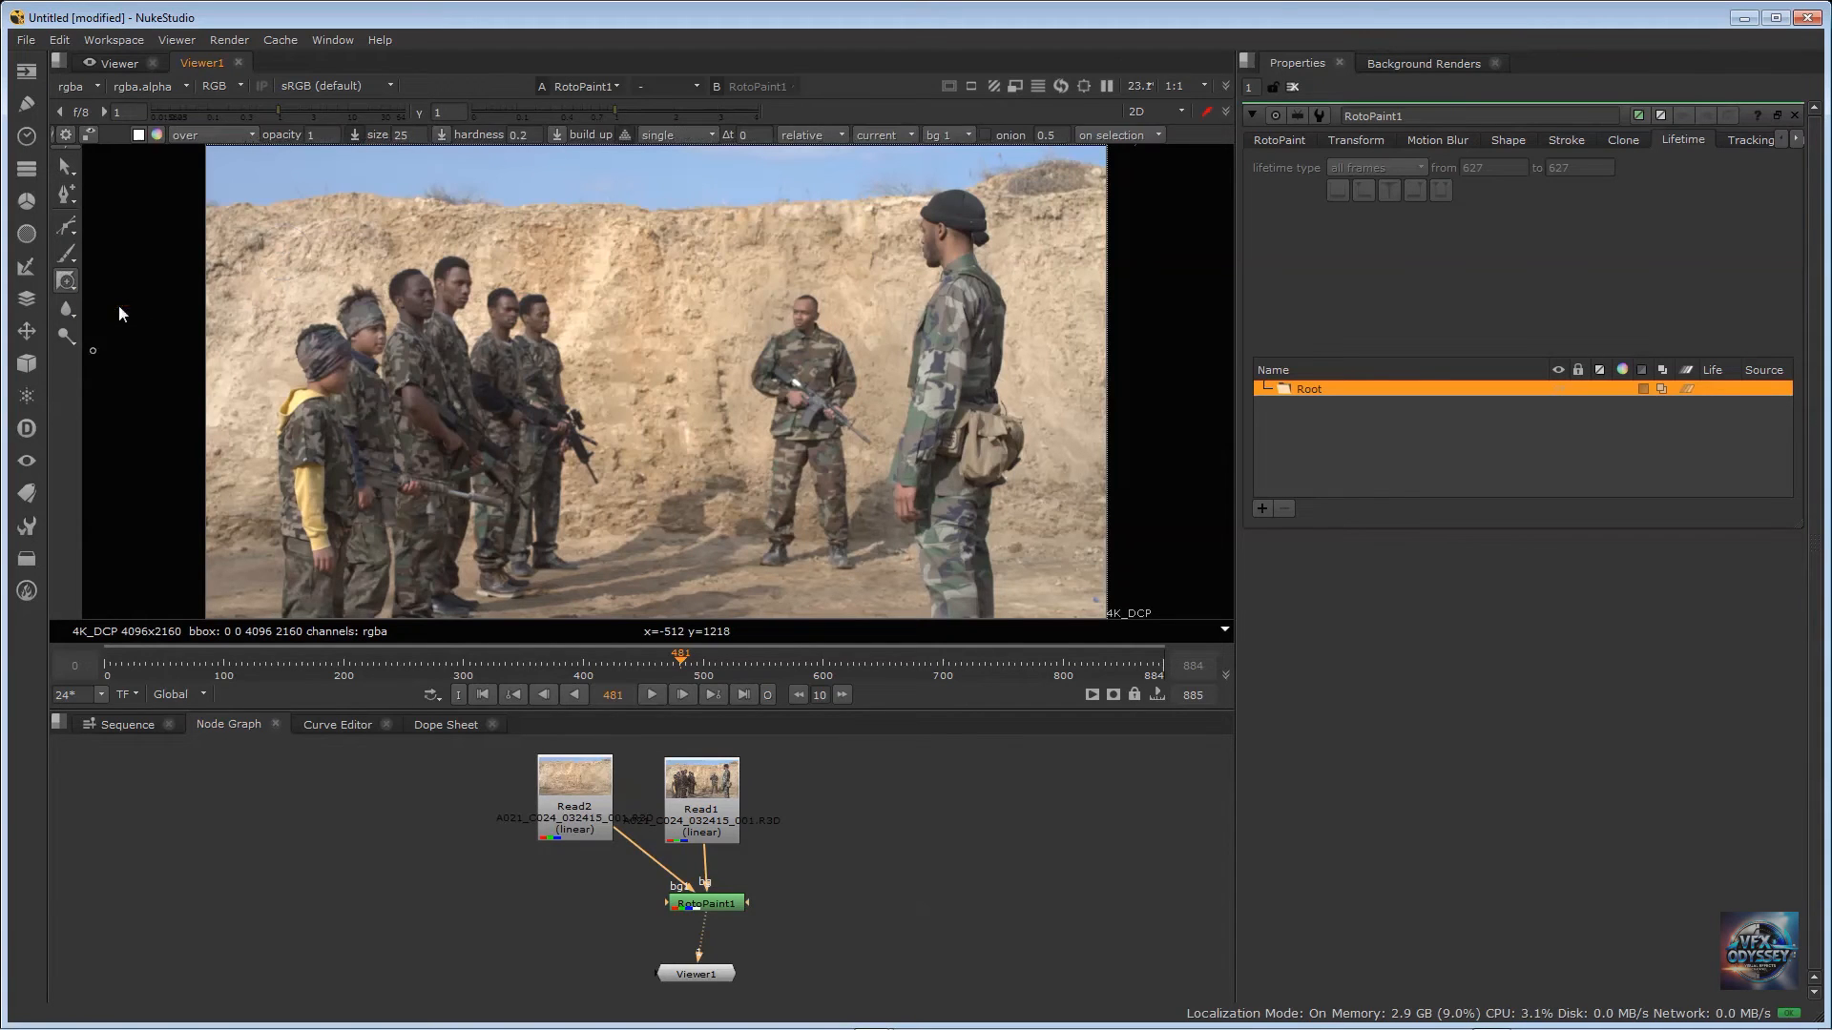
{"action": "left_click", "coordinate": [704, 133]}
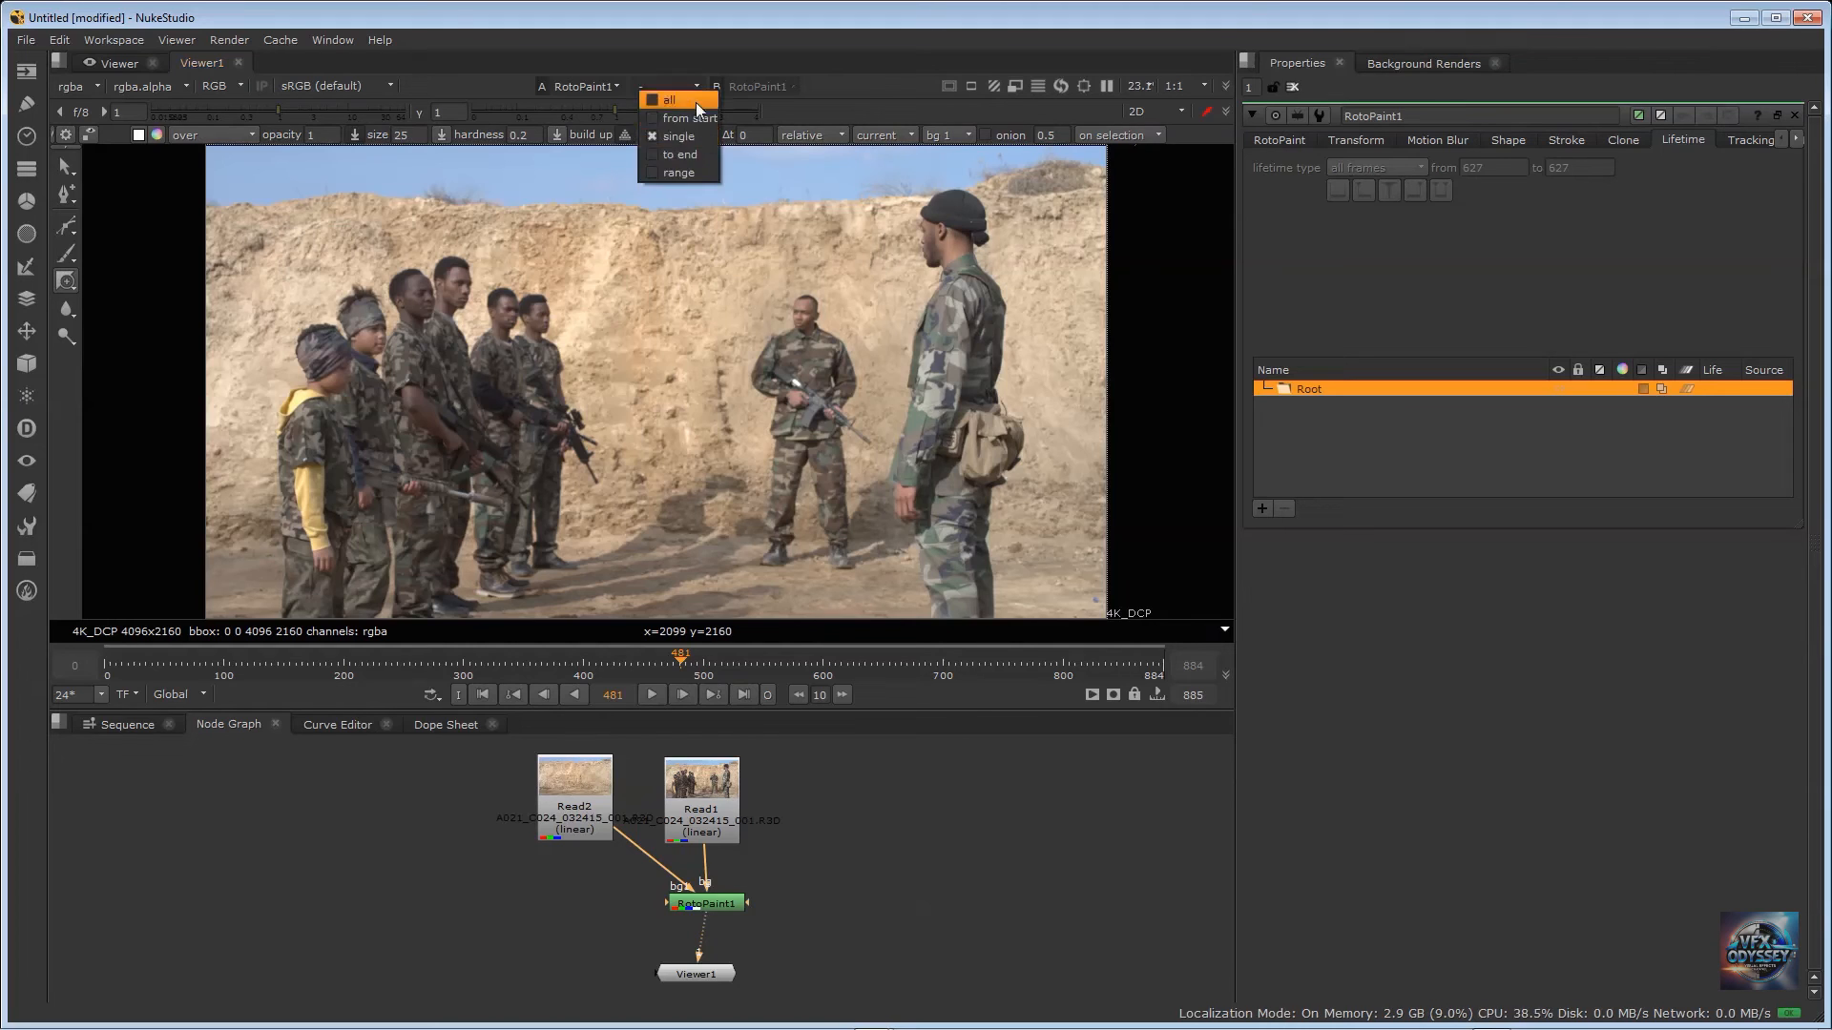
{"action": "left_click", "coordinate": [696, 102]}
{"action": "left_click_drag", "start_coordinate": [414, 135], "coordinate": [278, 176]}
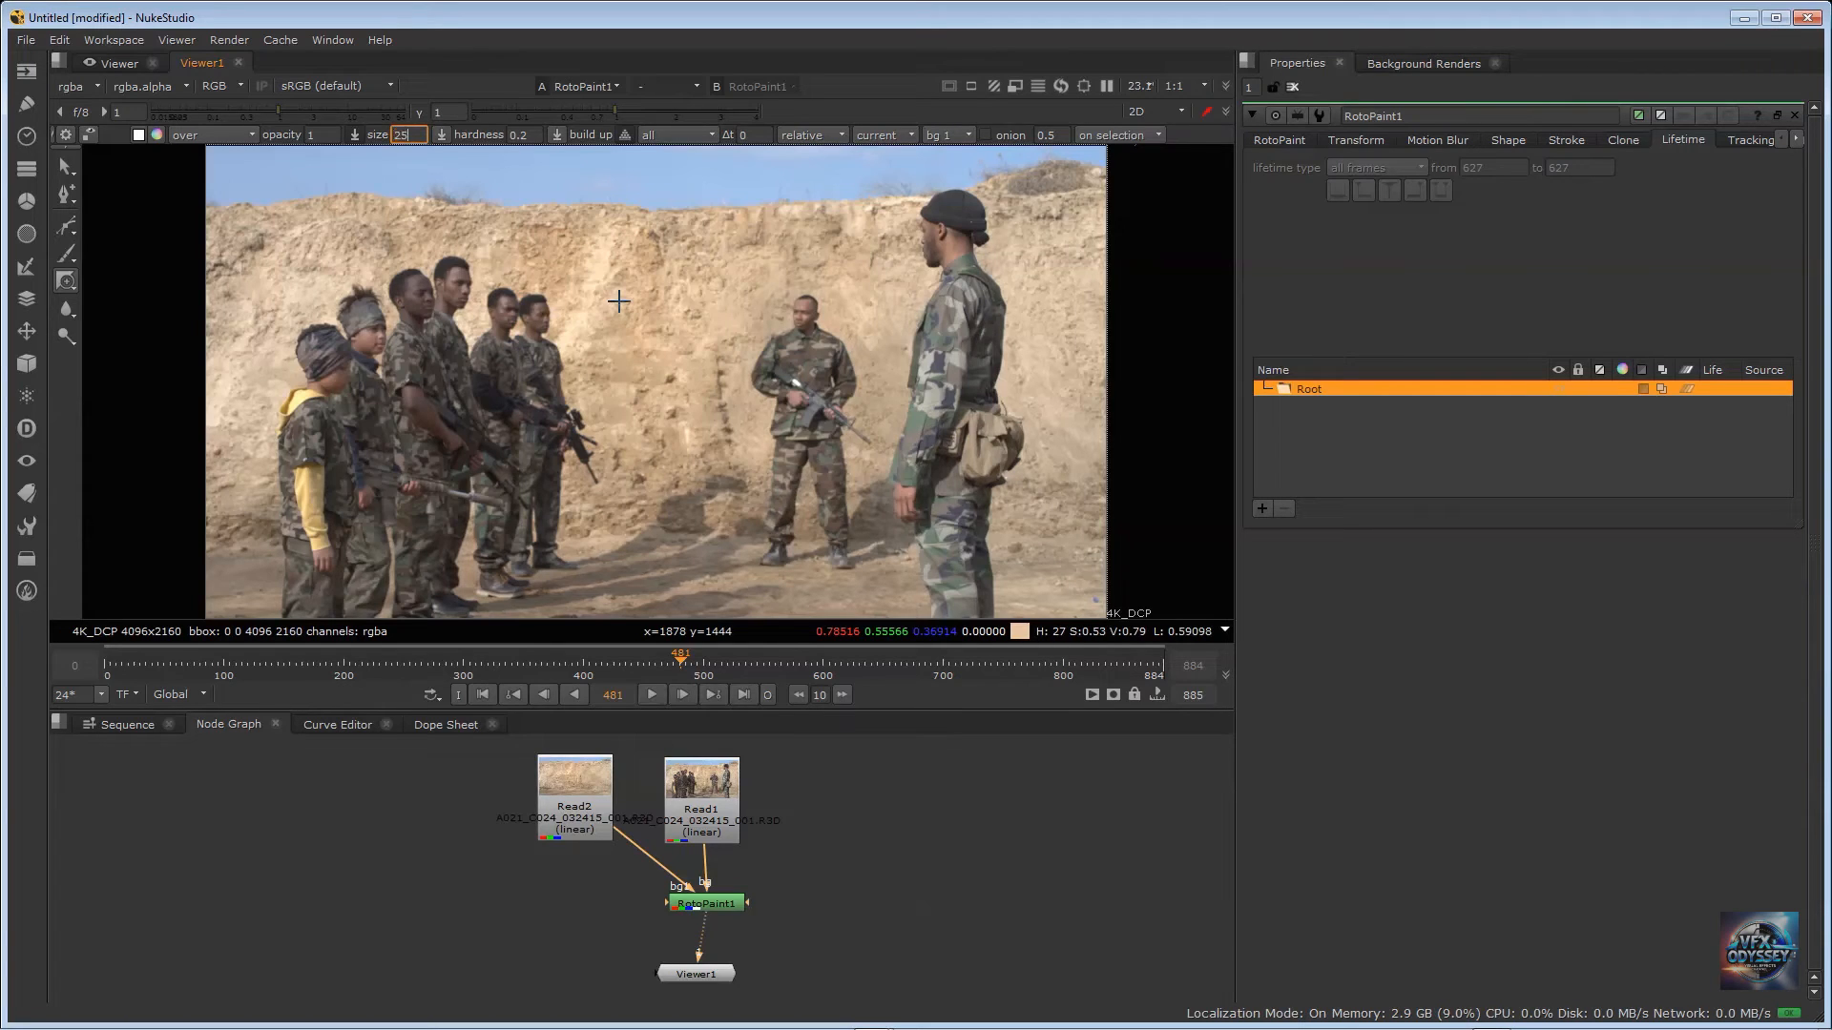
{"action": "key", "text": "Return"}
Step: Move Read2 farther from Read1 and display it through Viewer1's second input
{"action": "left_click_drag", "start_coordinate": [569, 786], "coordinate": [506, 786]}
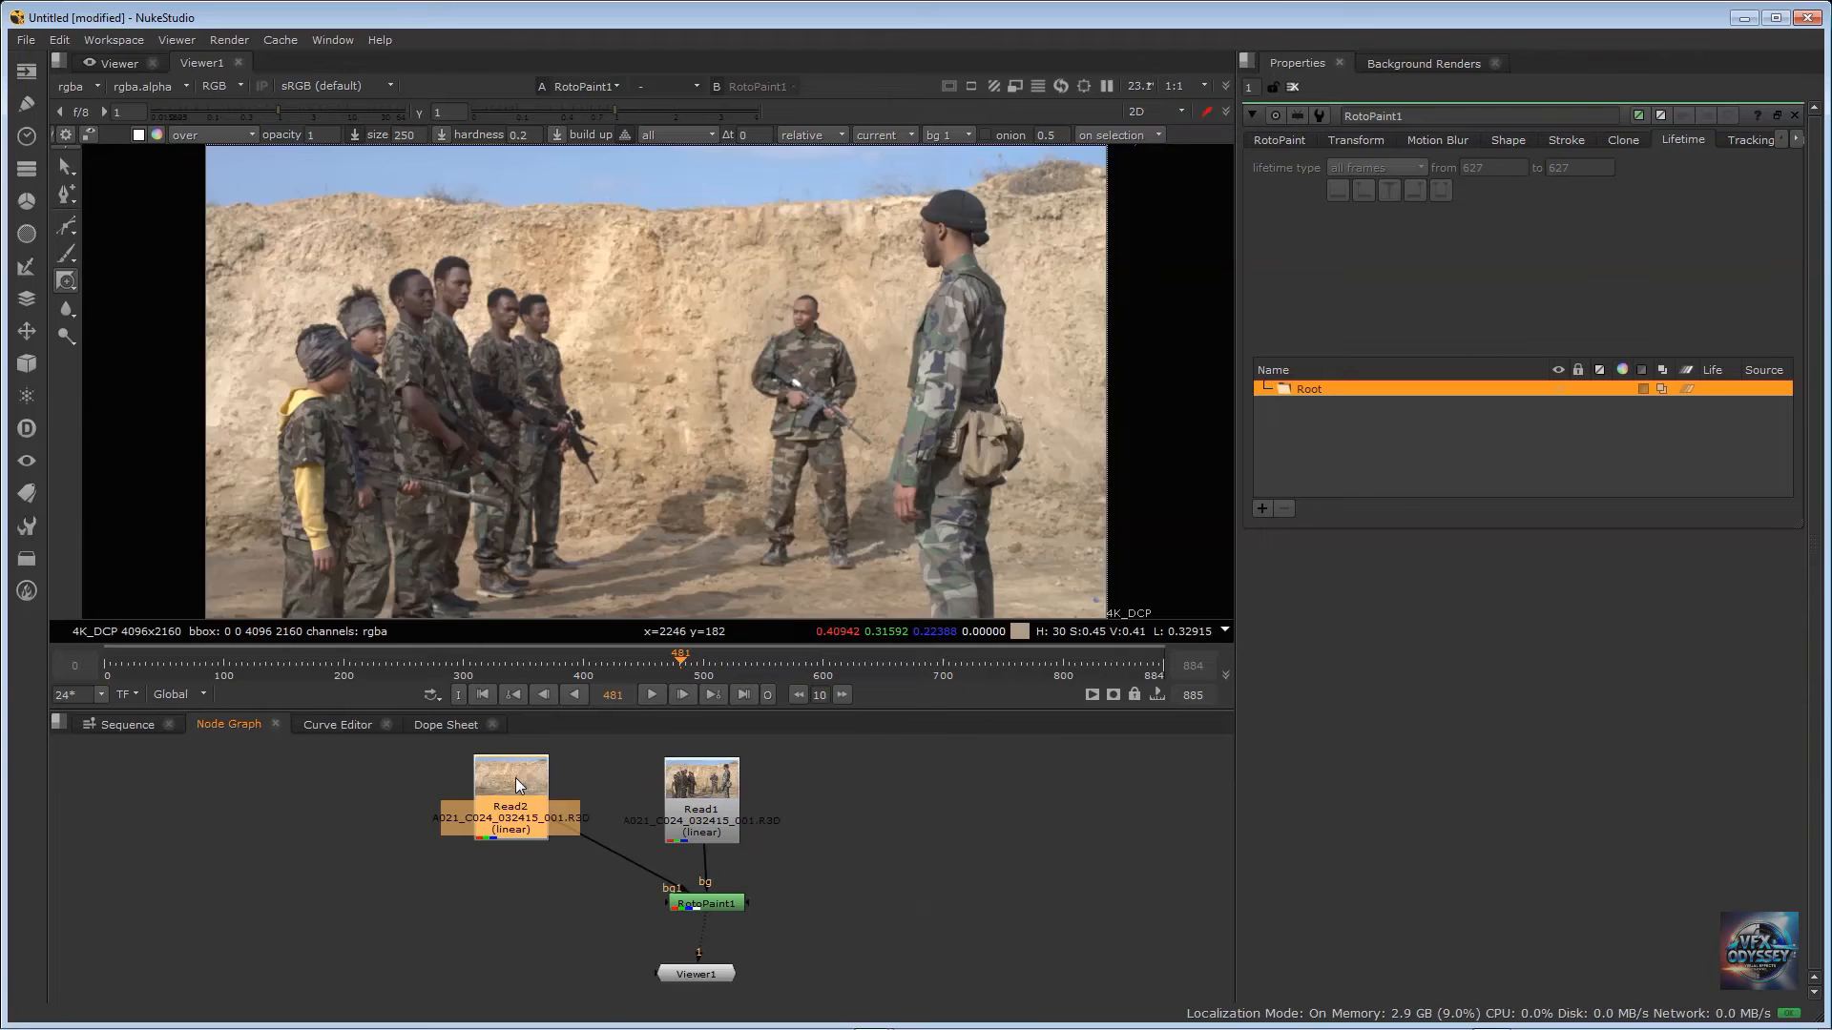
{"action": "key", "text": "2"}
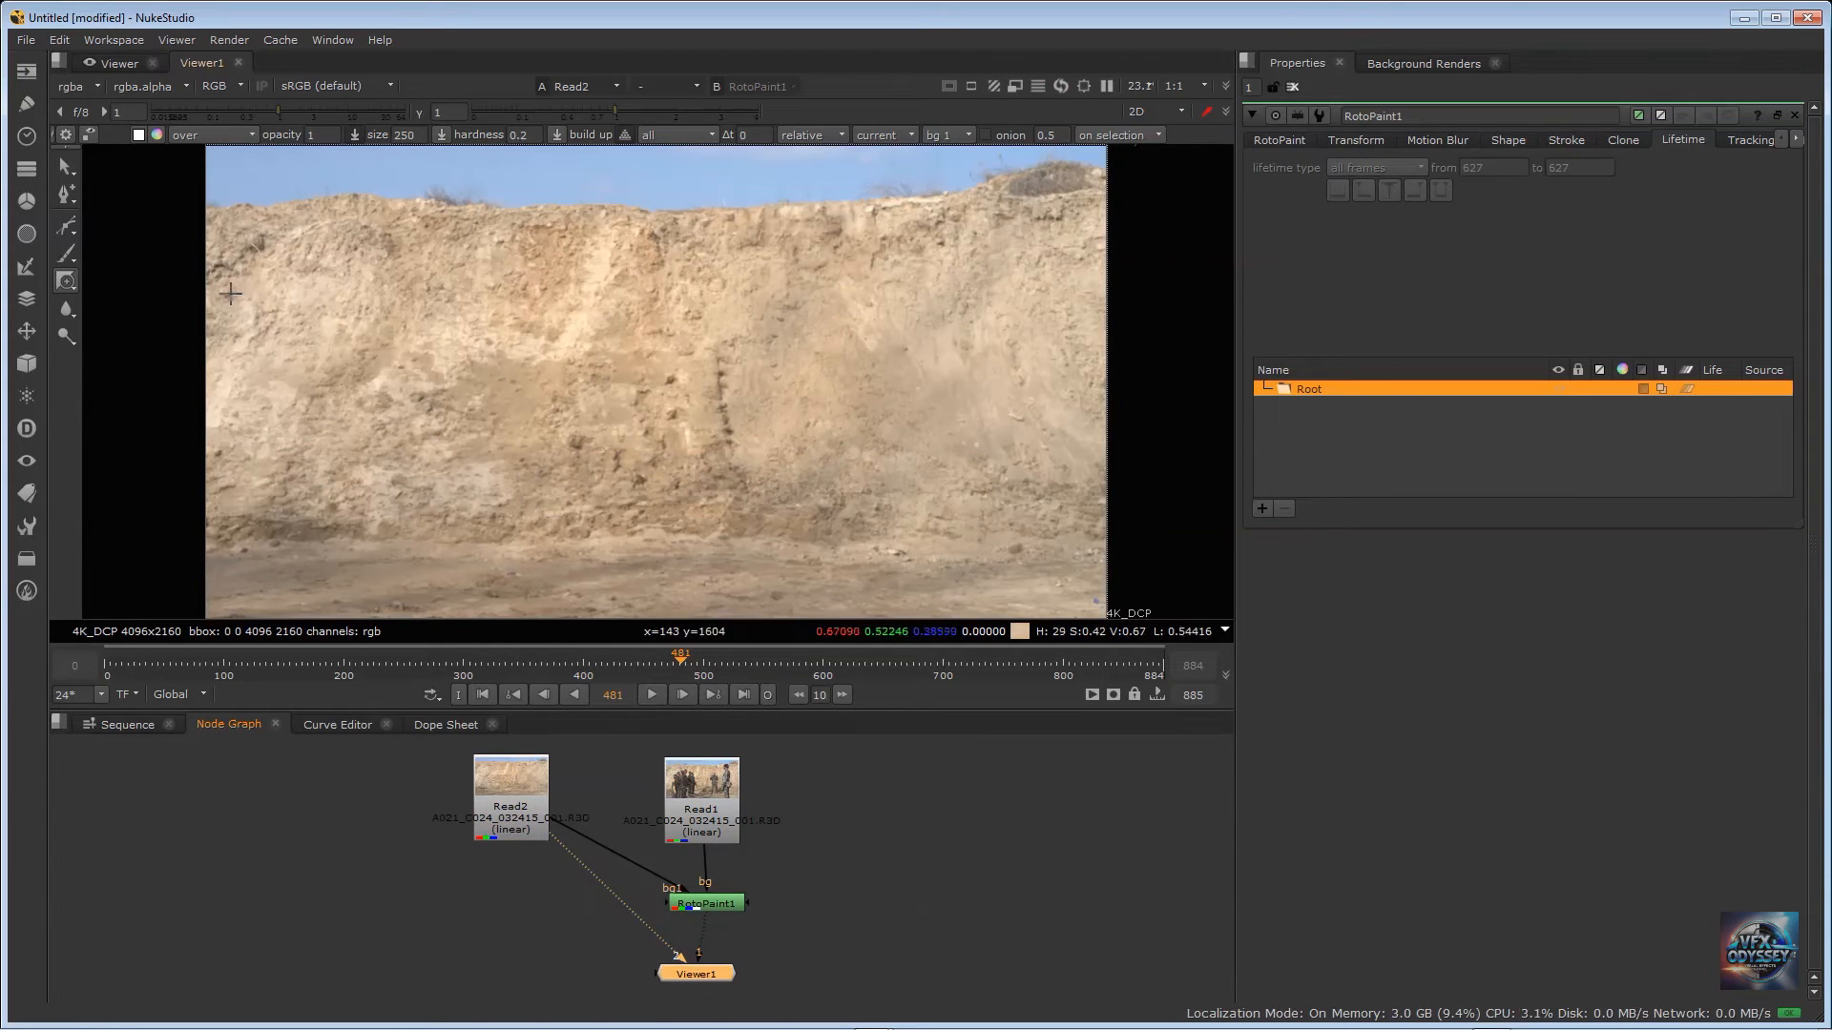
{"action": "left_click_drag", "start_coordinate": [168, 318], "coordinate": [179, 333]}
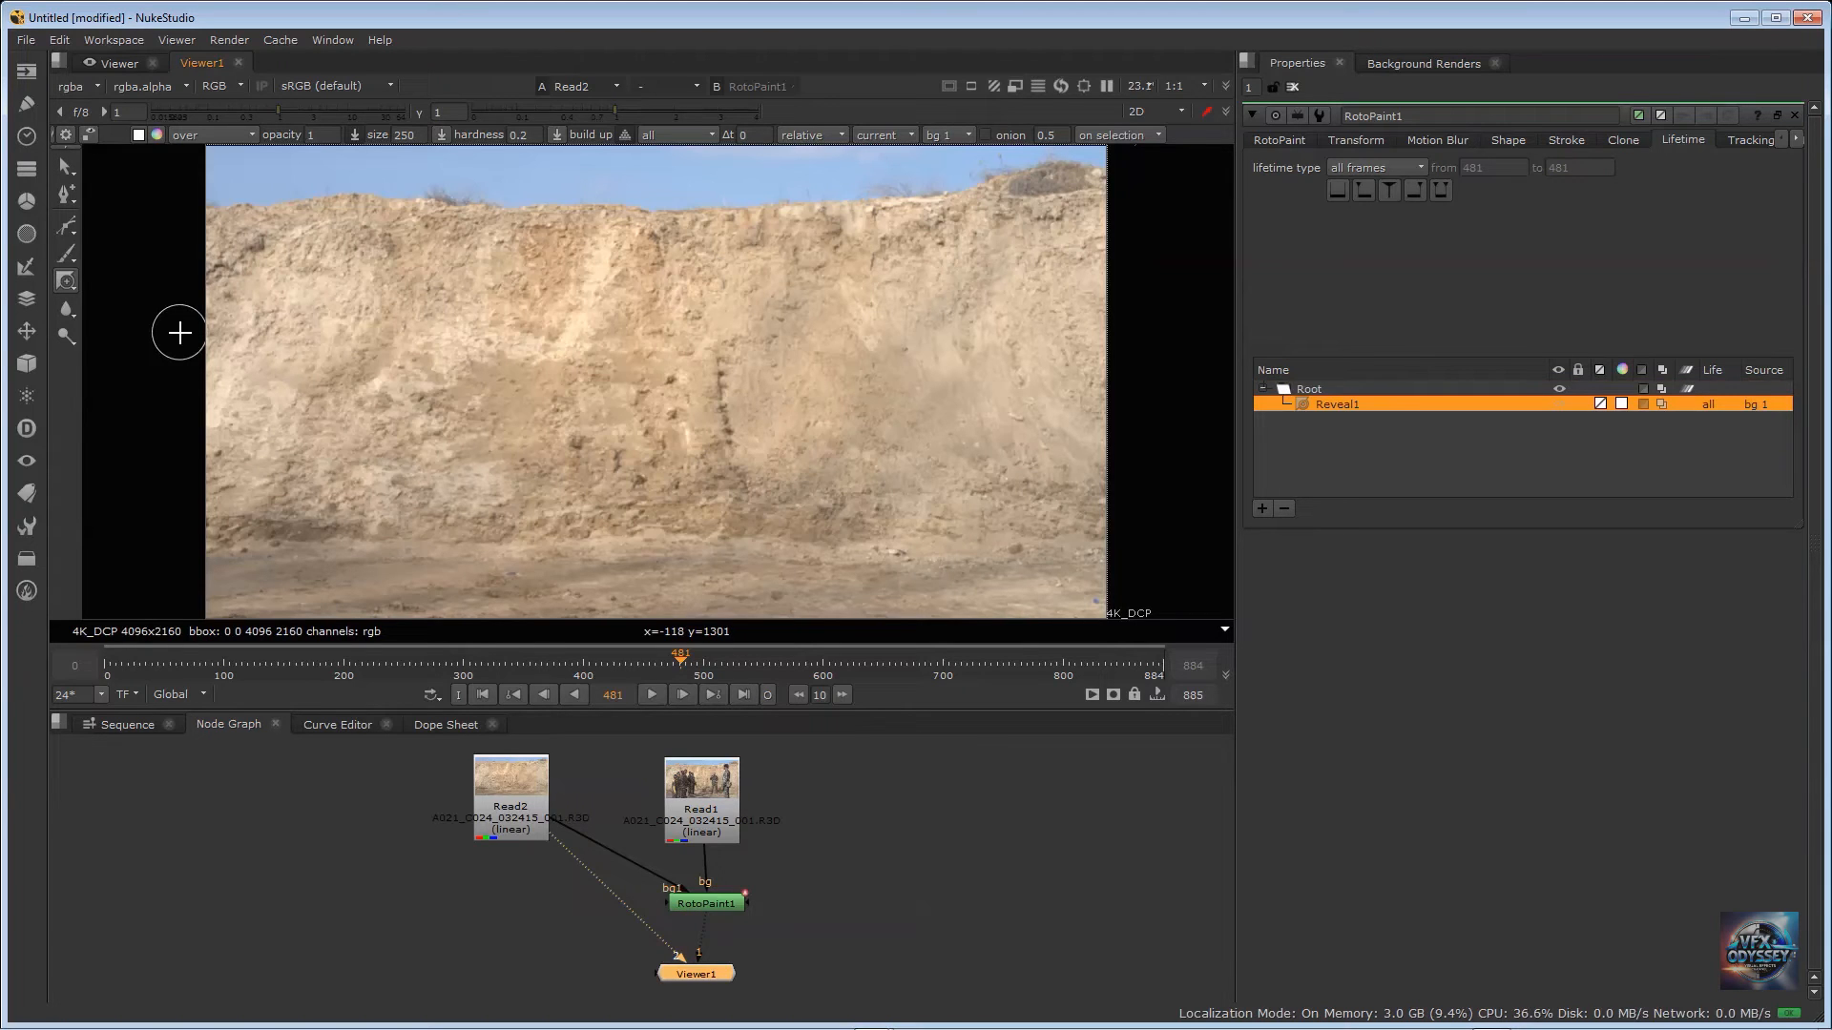
Step: Compare the RotoPaint1 result with Read2's clean frame by repeatedly switching between the two viewer inputs, finishing on RotoPaint1
{"action": "key", "text": "1"}
{"action": "key", "text": "2"}
{"action": "key", "text": "1"}
{"action": "key", "text": "2"}
{"action": "key", "text": "1"}
{"action": "key", "text": "2"}
{"action": "key", "text": "1"}
{"action": "key", "text": "2"}
{"action": "key", "text": "1"}
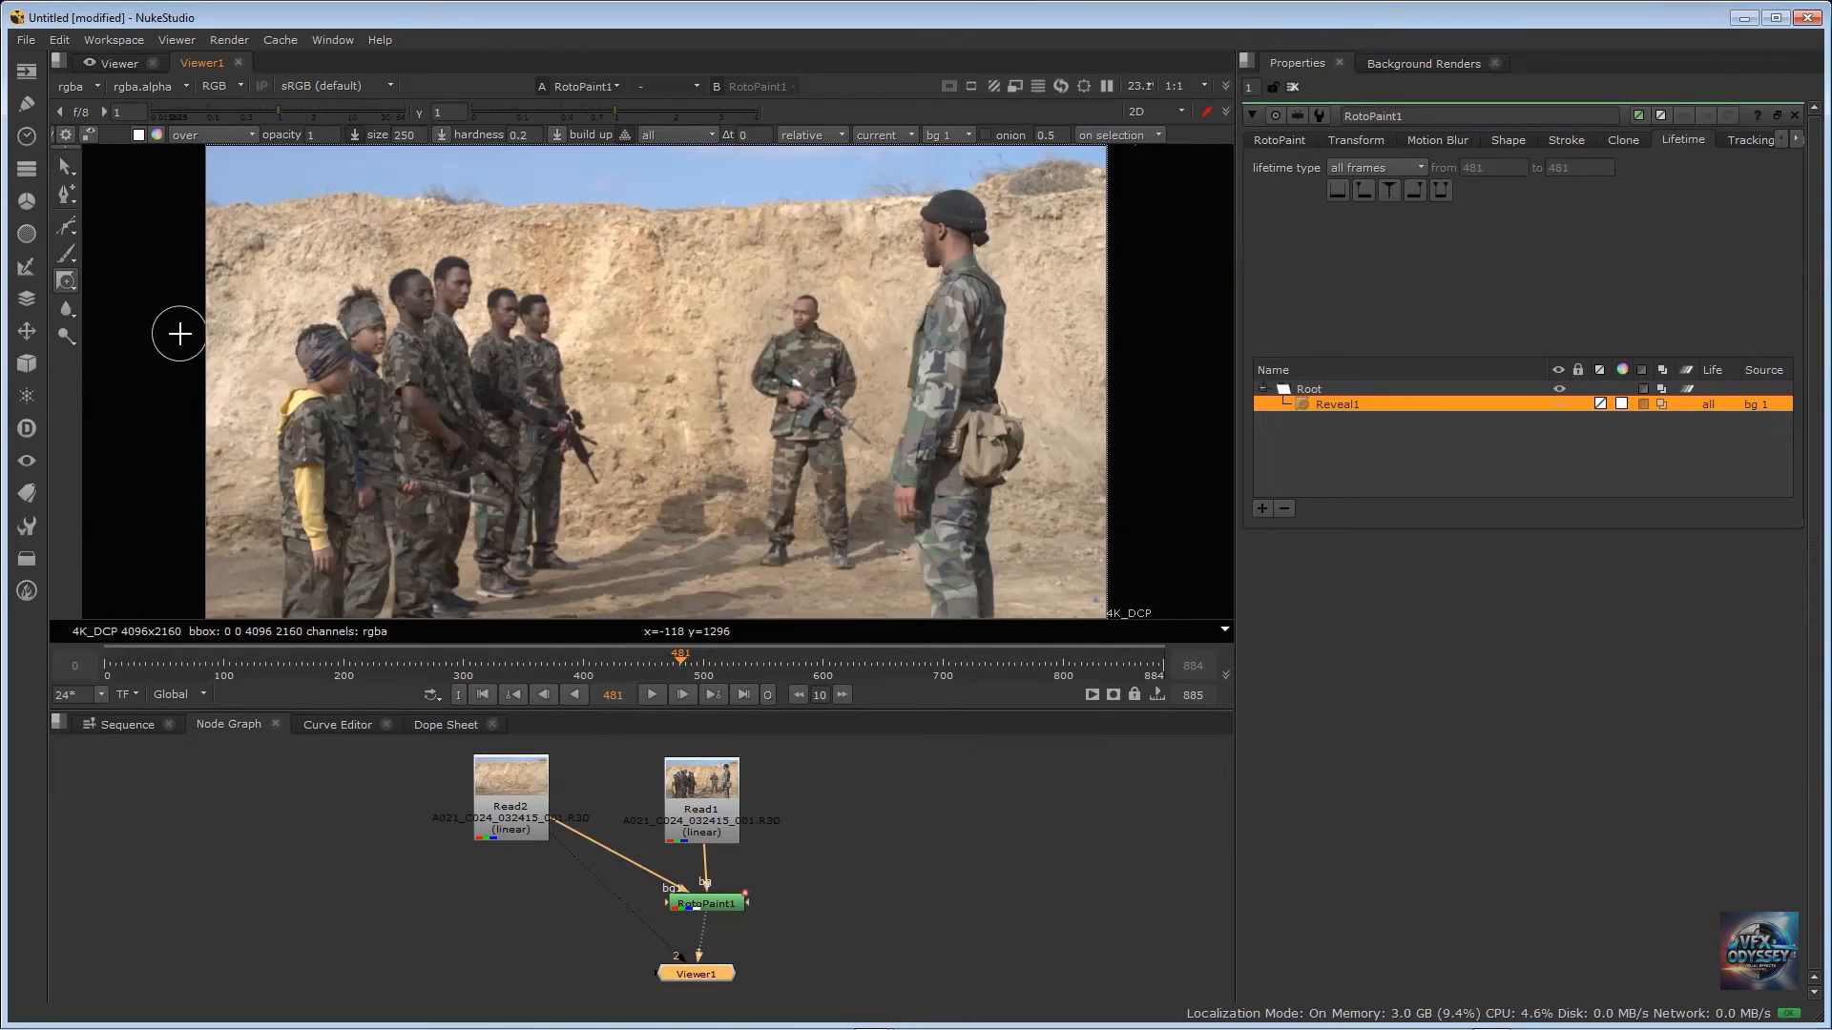
{"action": "key", "text": "2"}
{"action": "key", "text": "1"}
{"action": "key", "text": "2"}
{"action": "key", "text": "1"}
{"action": "key", "text": "2"}
{"action": "key", "text": "1"}
{"action": "key", "text": "2"}
{"action": "key", "text": "1"}
{"action": "key", "text": "2"}
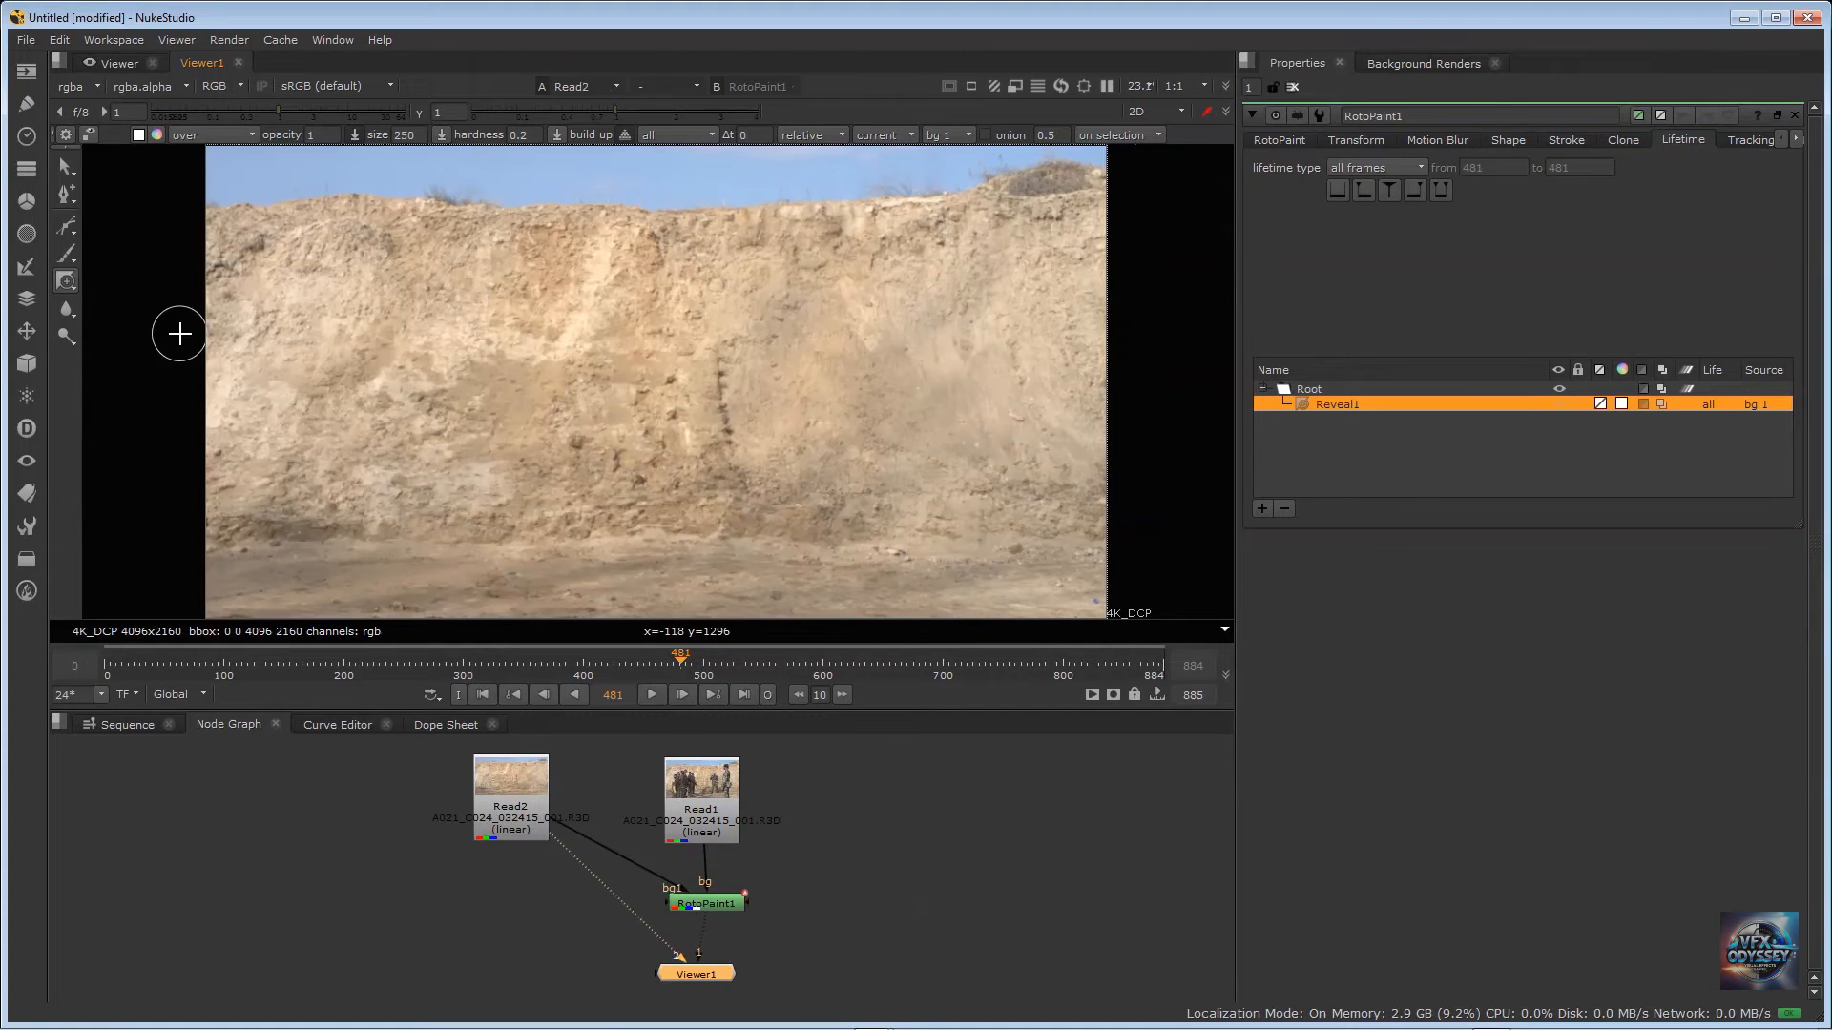
{"action": "key", "text": "1"}
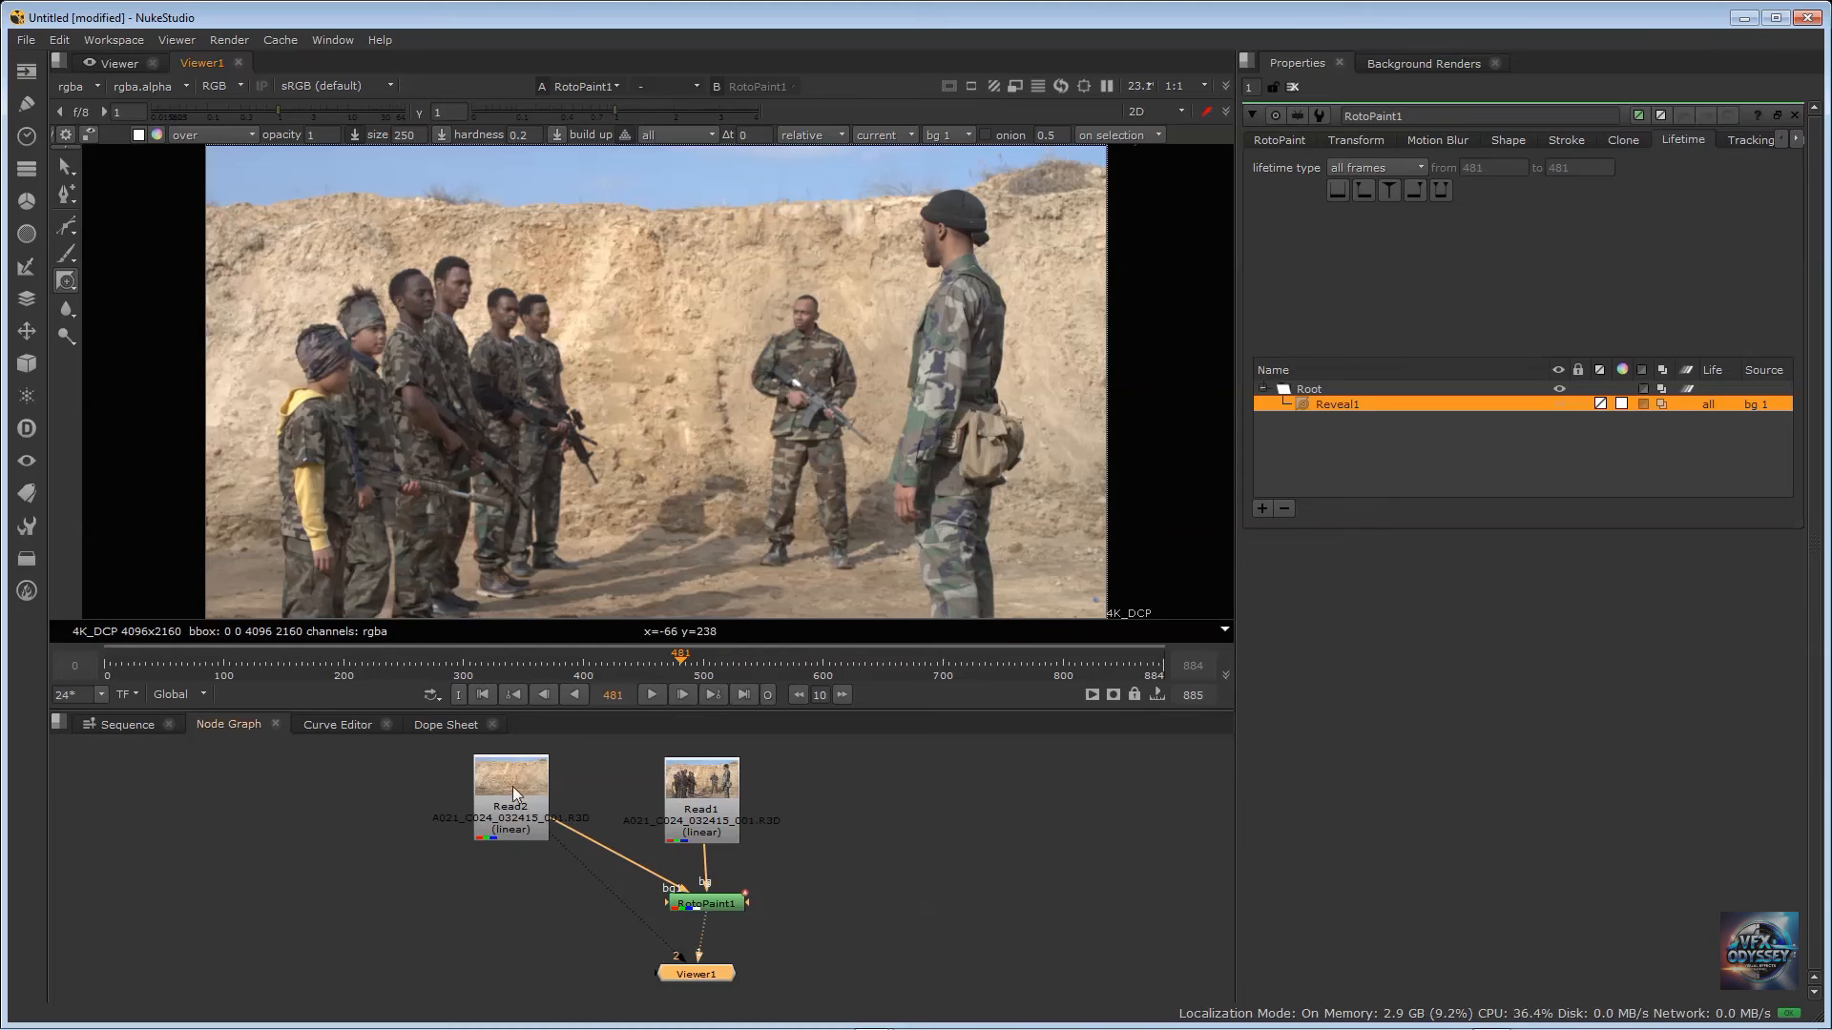
Step: Disconnect Read2 from Viewer1, keeping its connection to RotoPaint1
{"action": "left_click", "coordinate": [694, 794]}
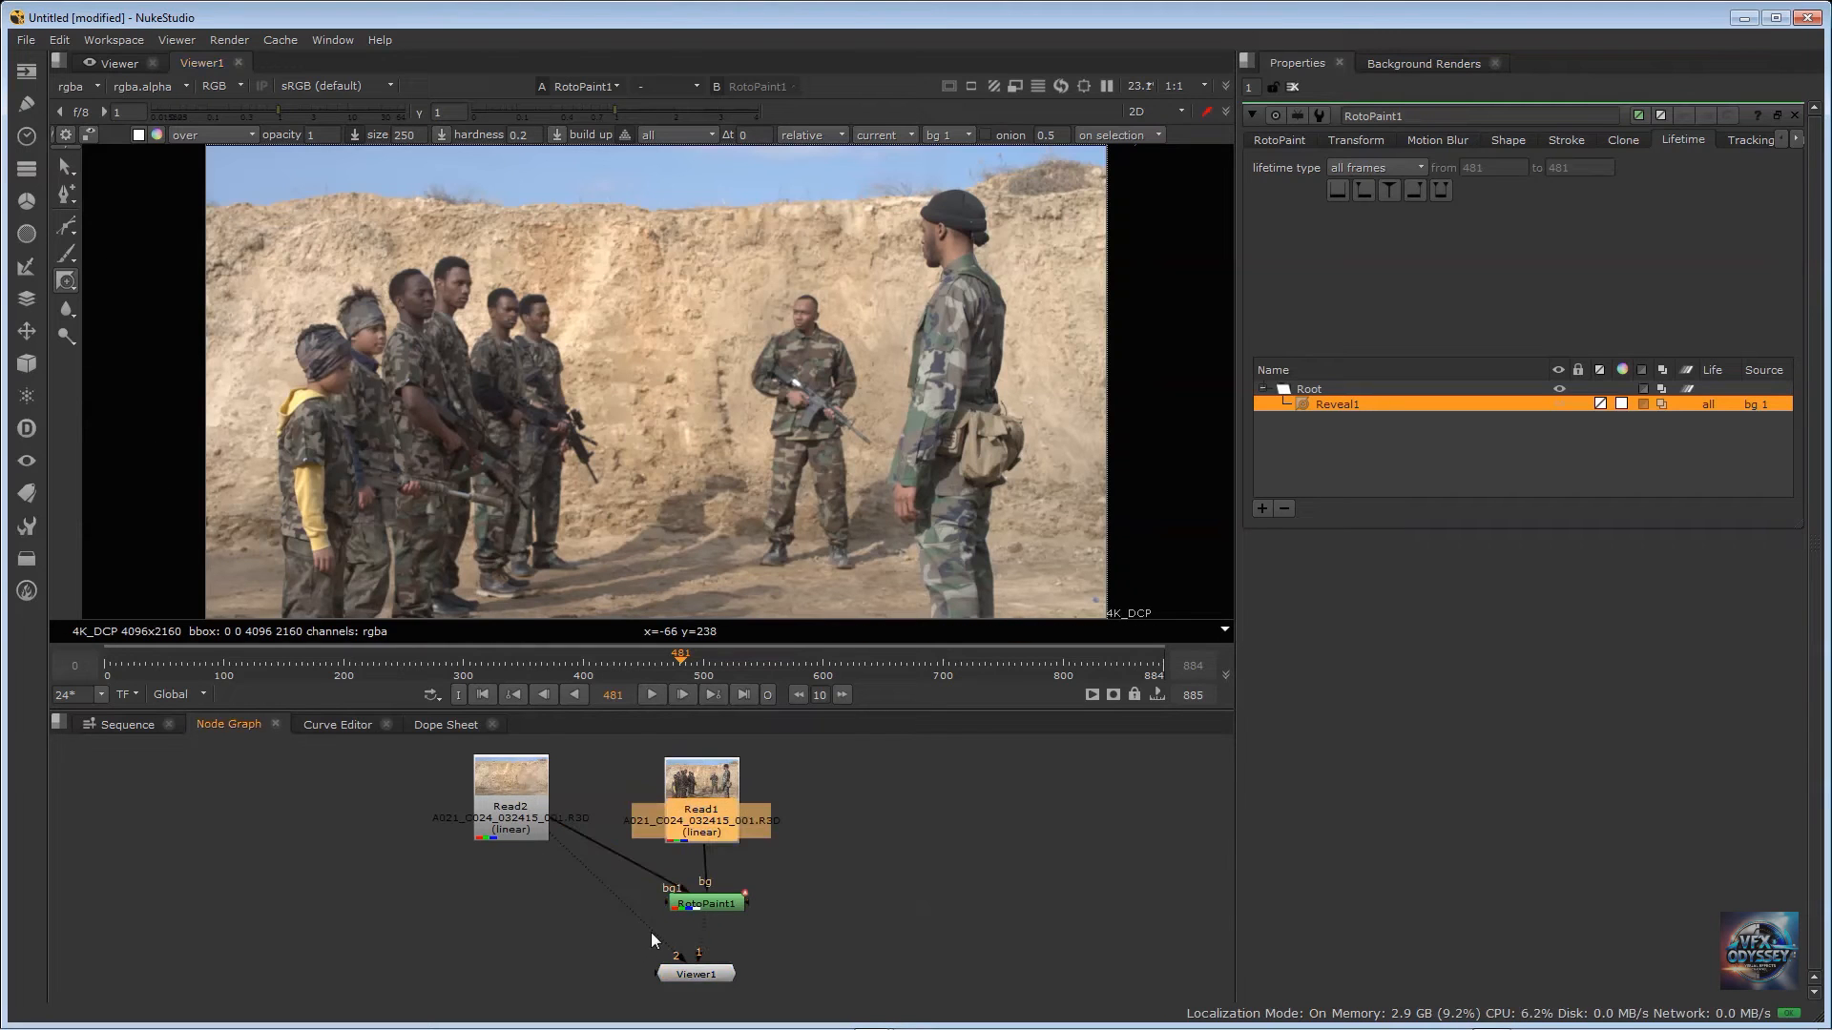
{"action": "left_click", "coordinate": [651, 932]}
{"action": "left_click_drag", "start_coordinate": [676, 957], "coordinate": [488, 969]}
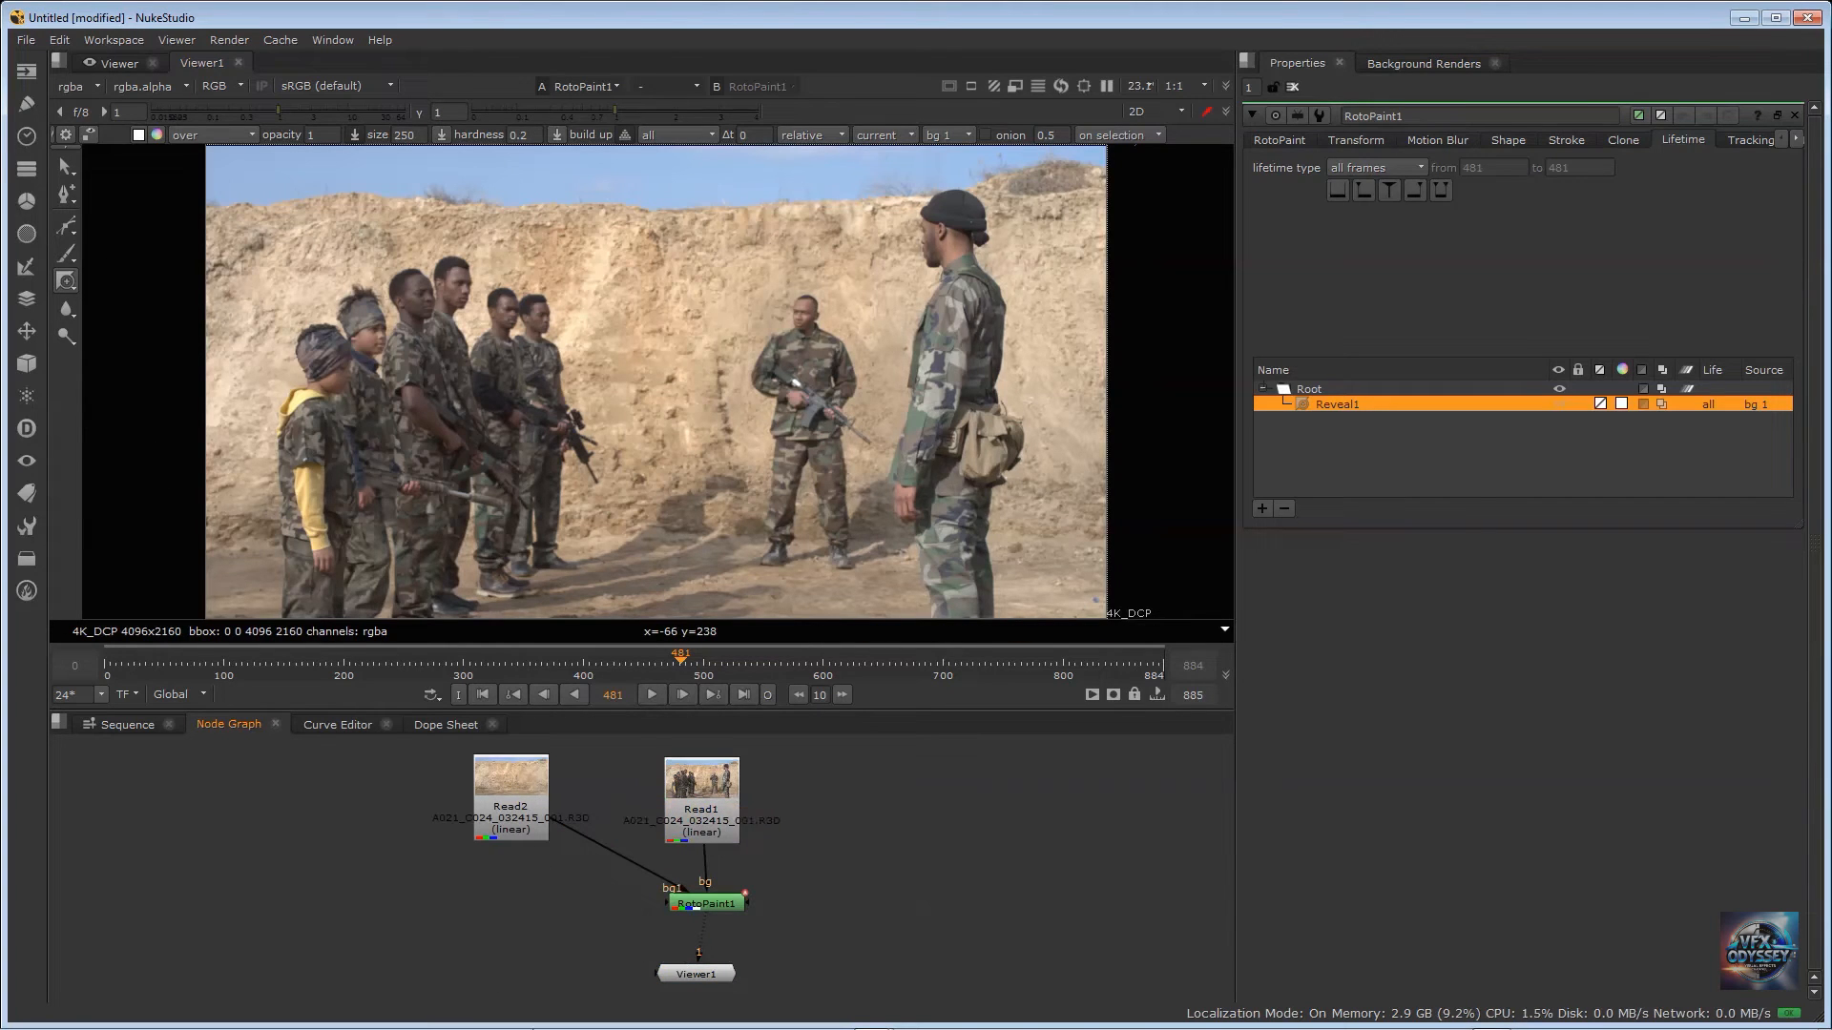
Step: Paint out the central soldier with Reveal, touching up his remaining edges and the area beside the capped soldier's hand at size 50
{"action": "left_click", "coordinate": [687, 818]}
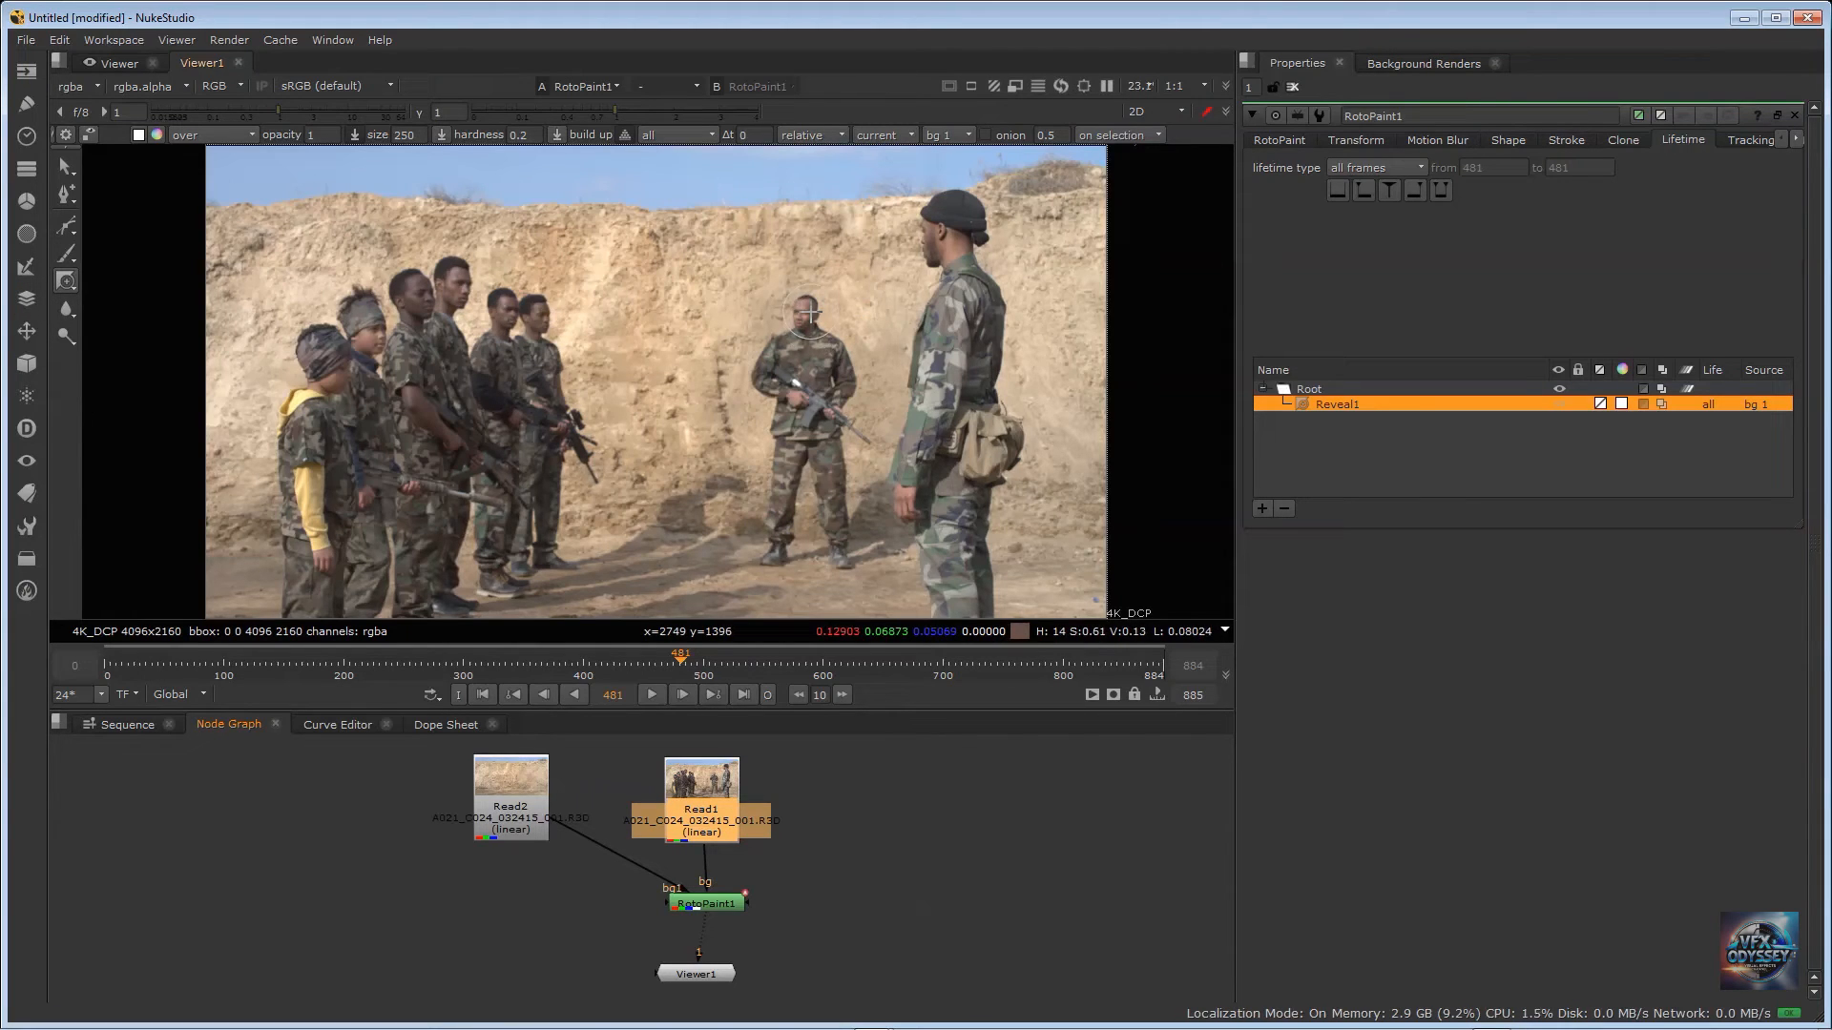
{"action": "mouse_move", "coordinate": [783, 302]}
{"action": "left_mouse_down"}
{"action": "mouse_move", "coordinate": [788, 349]}
{"action": "mouse_move", "coordinate": [810, 332]}
{"action": "mouse_move", "coordinate": [768, 381]}
{"action": "mouse_move", "coordinate": [763, 355]}
{"action": "mouse_move", "coordinate": [820, 351]}
{"action": "mouse_move", "coordinate": [857, 406]}
{"action": "mouse_move", "coordinate": [829, 434]}
{"action": "mouse_move", "coordinate": [814, 346]}
{"action": "mouse_move", "coordinate": [833, 418]}
{"action": "mouse_move", "coordinate": [780, 389]}
{"action": "mouse_move", "coordinate": [768, 496]}
{"action": "mouse_move", "coordinate": [811, 416]}
{"action": "mouse_move", "coordinate": [807, 487]}
{"action": "mouse_move", "coordinate": [836, 482]}
{"action": "mouse_move", "coordinate": [848, 561]}
{"action": "mouse_move", "coordinate": [823, 520]}
{"action": "mouse_move", "coordinate": [773, 534]}
{"action": "mouse_move", "coordinate": [794, 558]}
{"action": "mouse_move", "coordinate": [822, 549]}
{"action": "mouse_move", "coordinate": [816, 510]}
{"action": "mouse_move", "coordinate": [860, 530]}
{"action": "mouse_move", "coordinate": [872, 500]}
{"action": "left_mouse_up"}
{"action": "double_click", "coordinate": [406, 136]}
{"action": "type", "text": "5"}
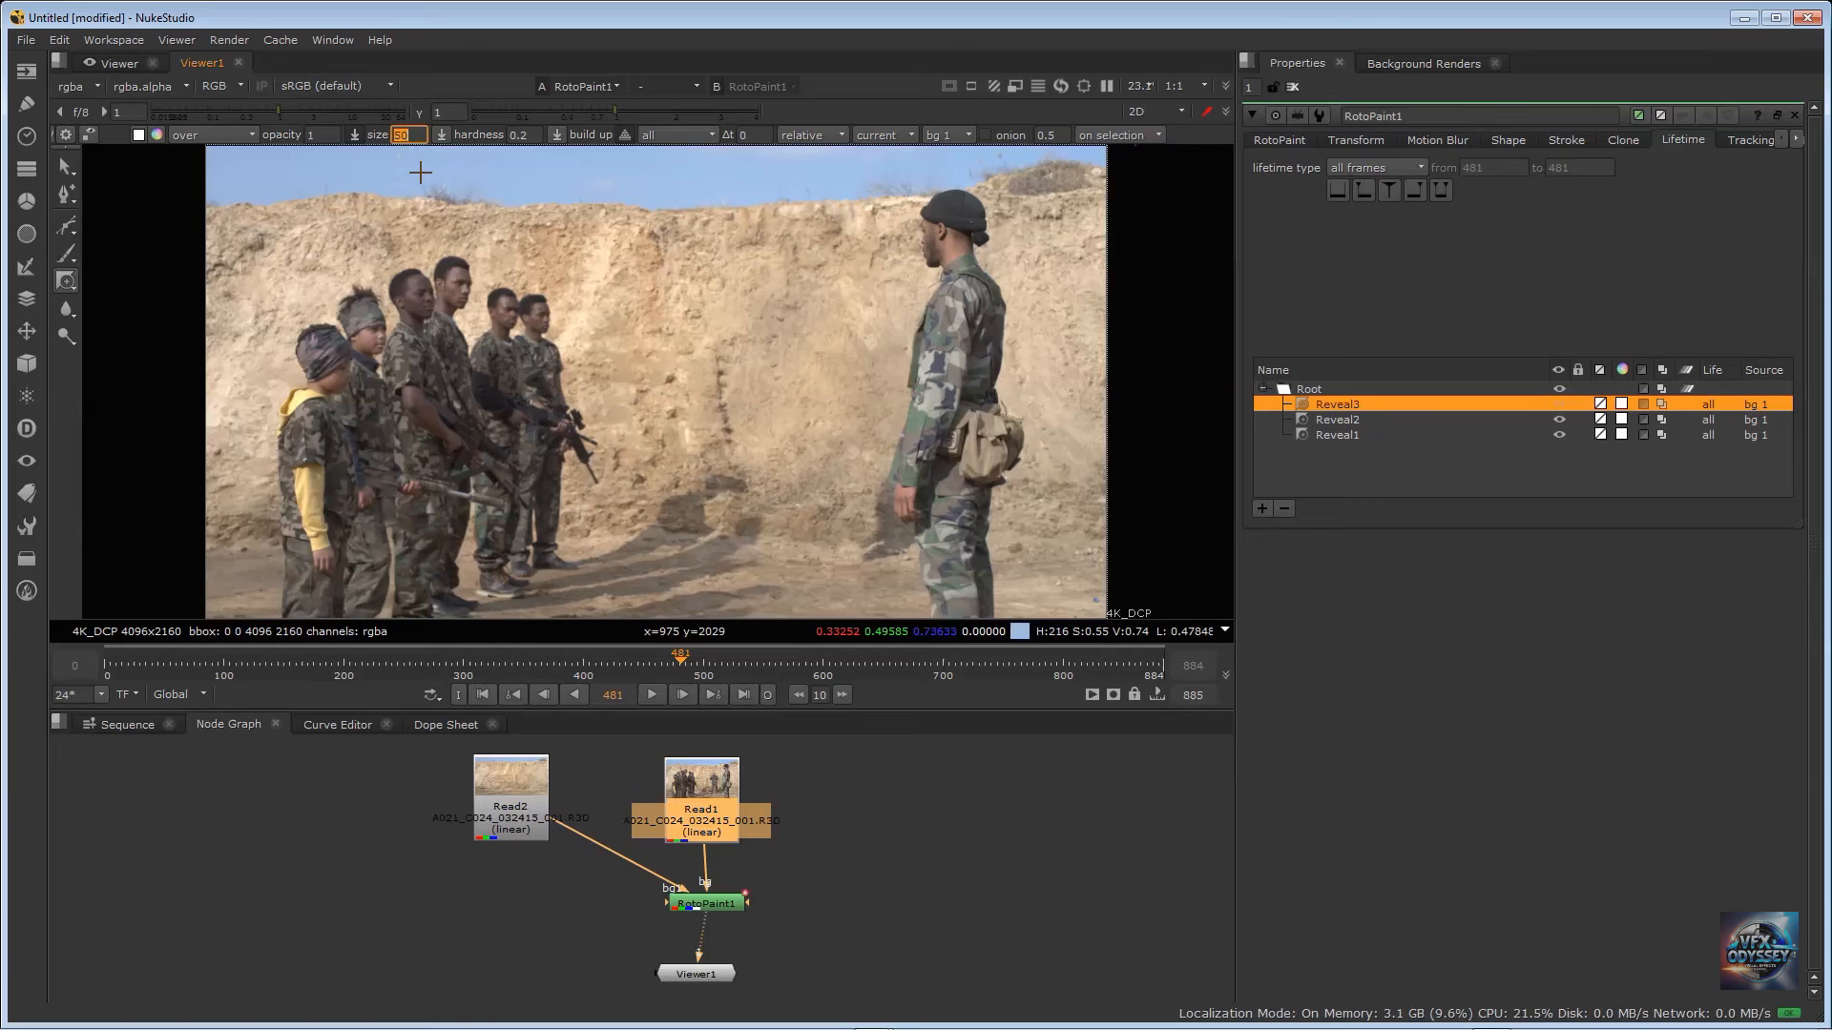
{"action": "left_click_drag", "start_coordinate": [877, 490], "coordinate": [878, 487]}
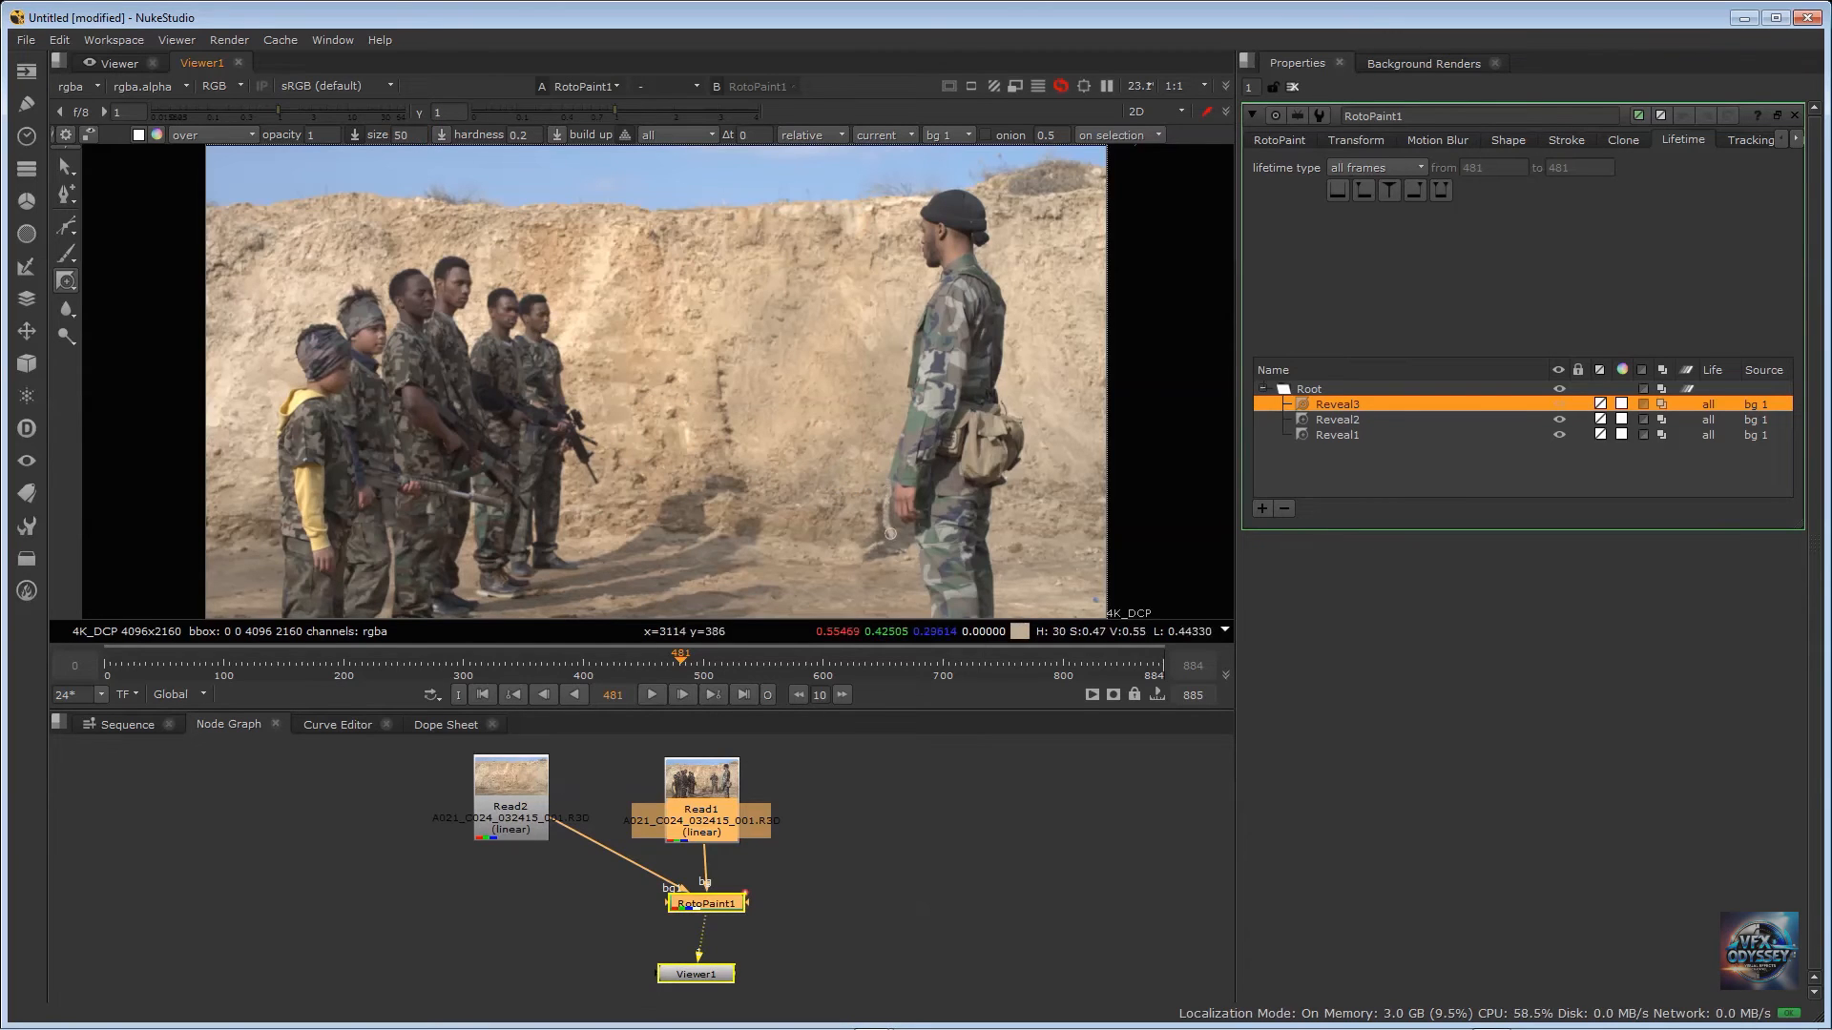
{"action": "mouse_move", "coordinate": [879, 509]}
{"action": "left_mouse_down"}
{"action": "mouse_move", "coordinate": [868, 548]}
{"action": "mouse_move", "coordinate": [911, 538]}
{"action": "mouse_move", "coordinate": [879, 563]}
{"action": "mouse_move", "coordinate": [883, 529]}
{"action": "left_mouse_up"}
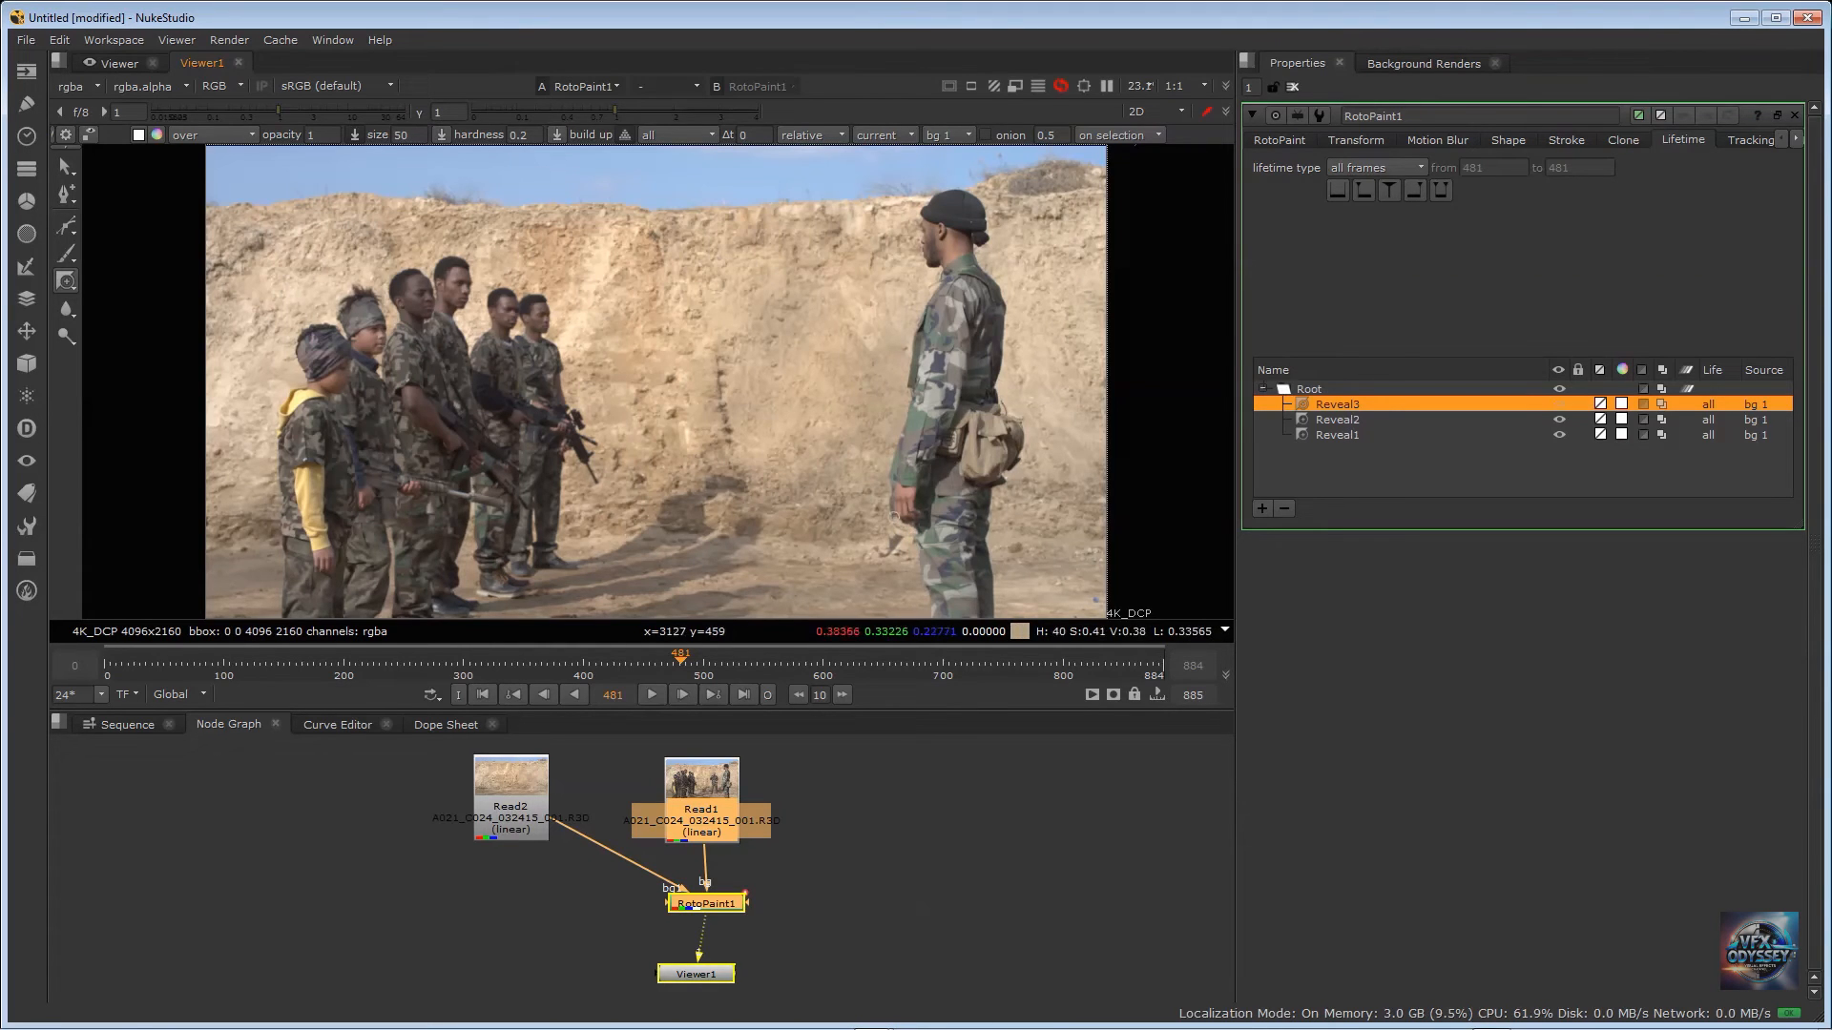
{"action": "mouse_move", "coordinate": [888, 494]}
{"action": "left_mouse_down"}
{"action": "mouse_move", "coordinate": [888, 558]}
{"action": "mouse_move", "coordinate": [903, 546]}
{"action": "mouse_move", "coordinate": [883, 533]}
{"action": "left_mouse_up"}
{"action": "left_click_drag", "start_coordinate": [759, 400], "coordinate": [768, 542]}
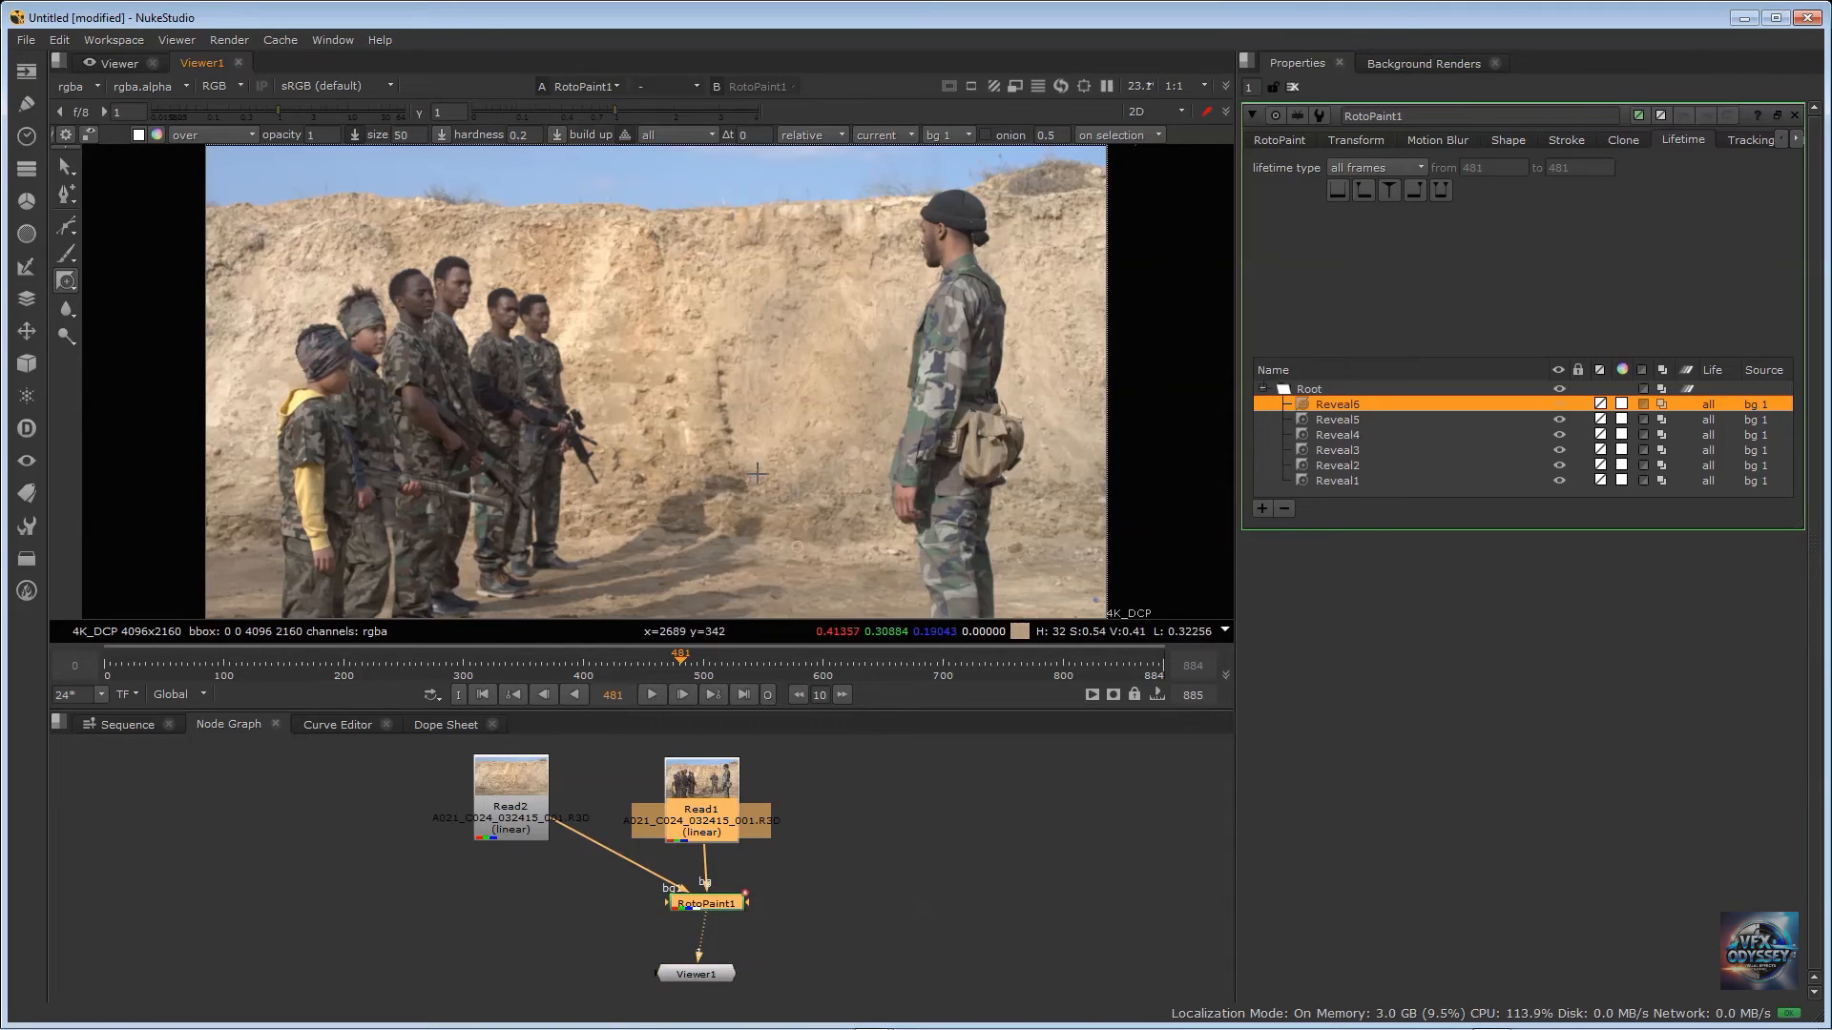
Step: Scrub back and forth through the timeline to check the soldier's removal on other frames, finishing on frame 446
{"action": "left_click_drag", "start_coordinate": [621, 665], "coordinate": [650, 665]}
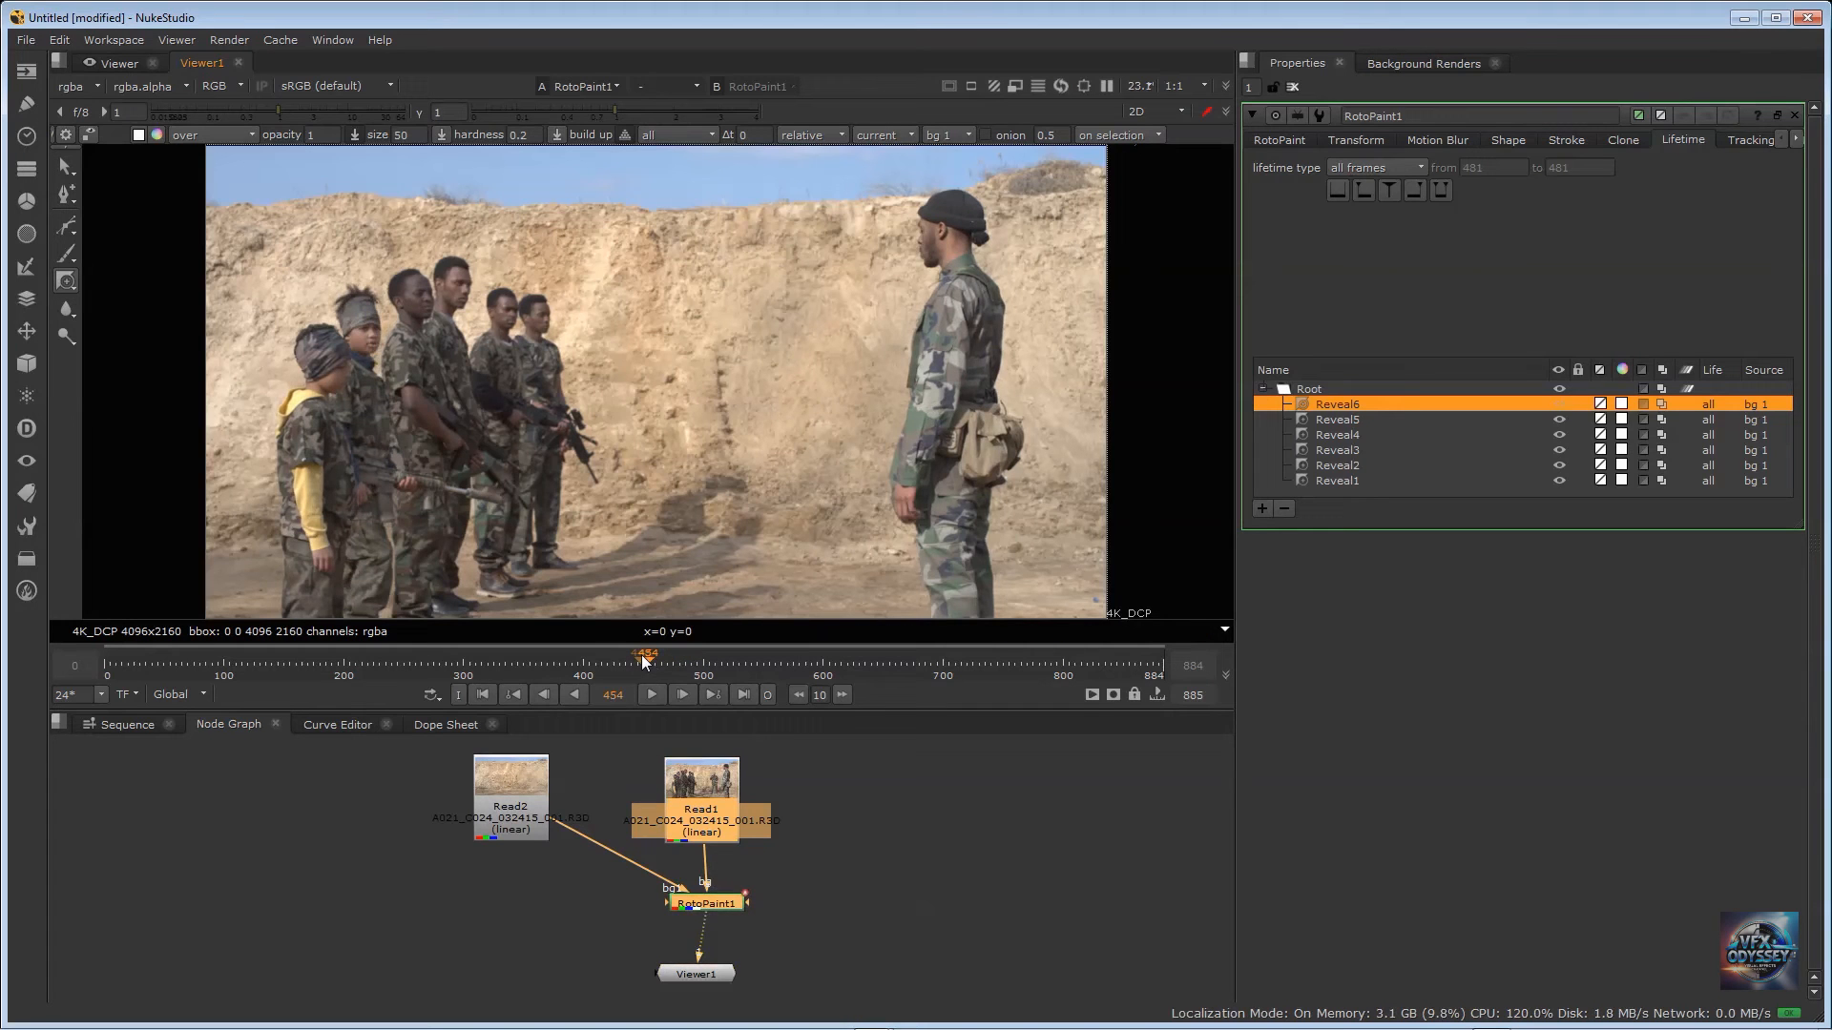
{"action": "left_click", "coordinate": [608, 665]}
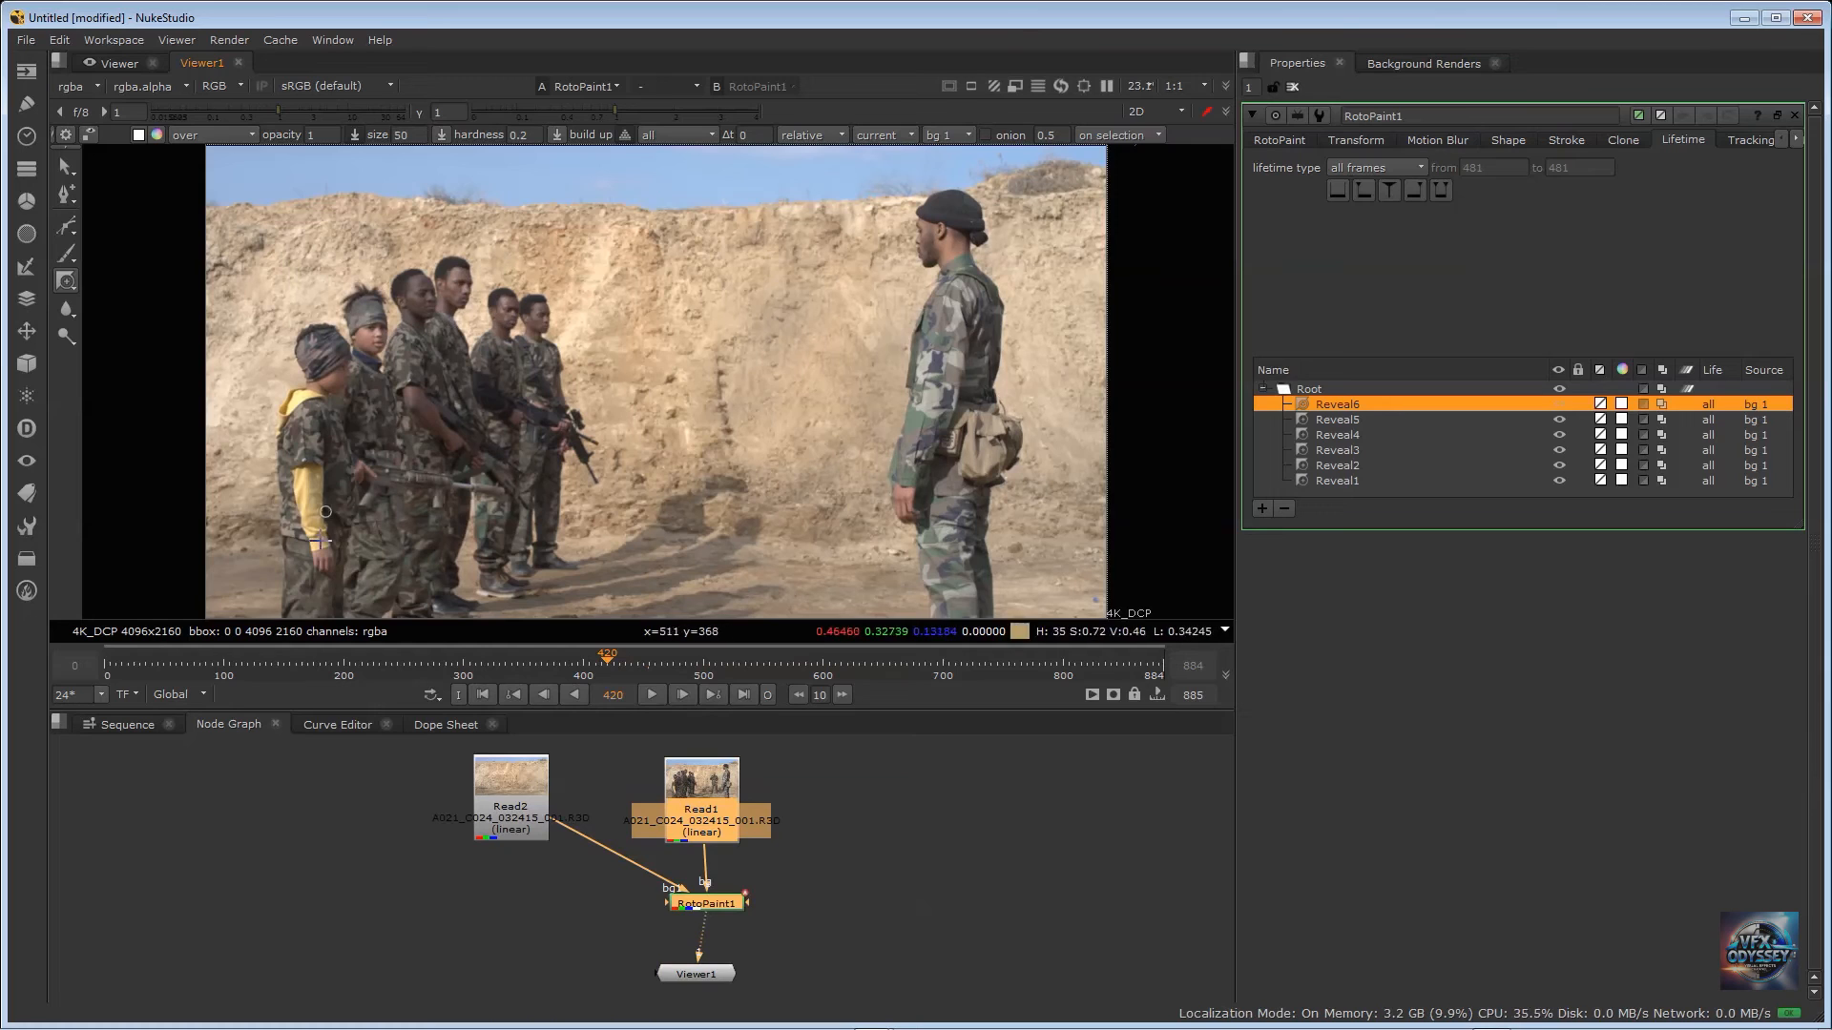
{"action": "left_click", "coordinate": [563, 665]}
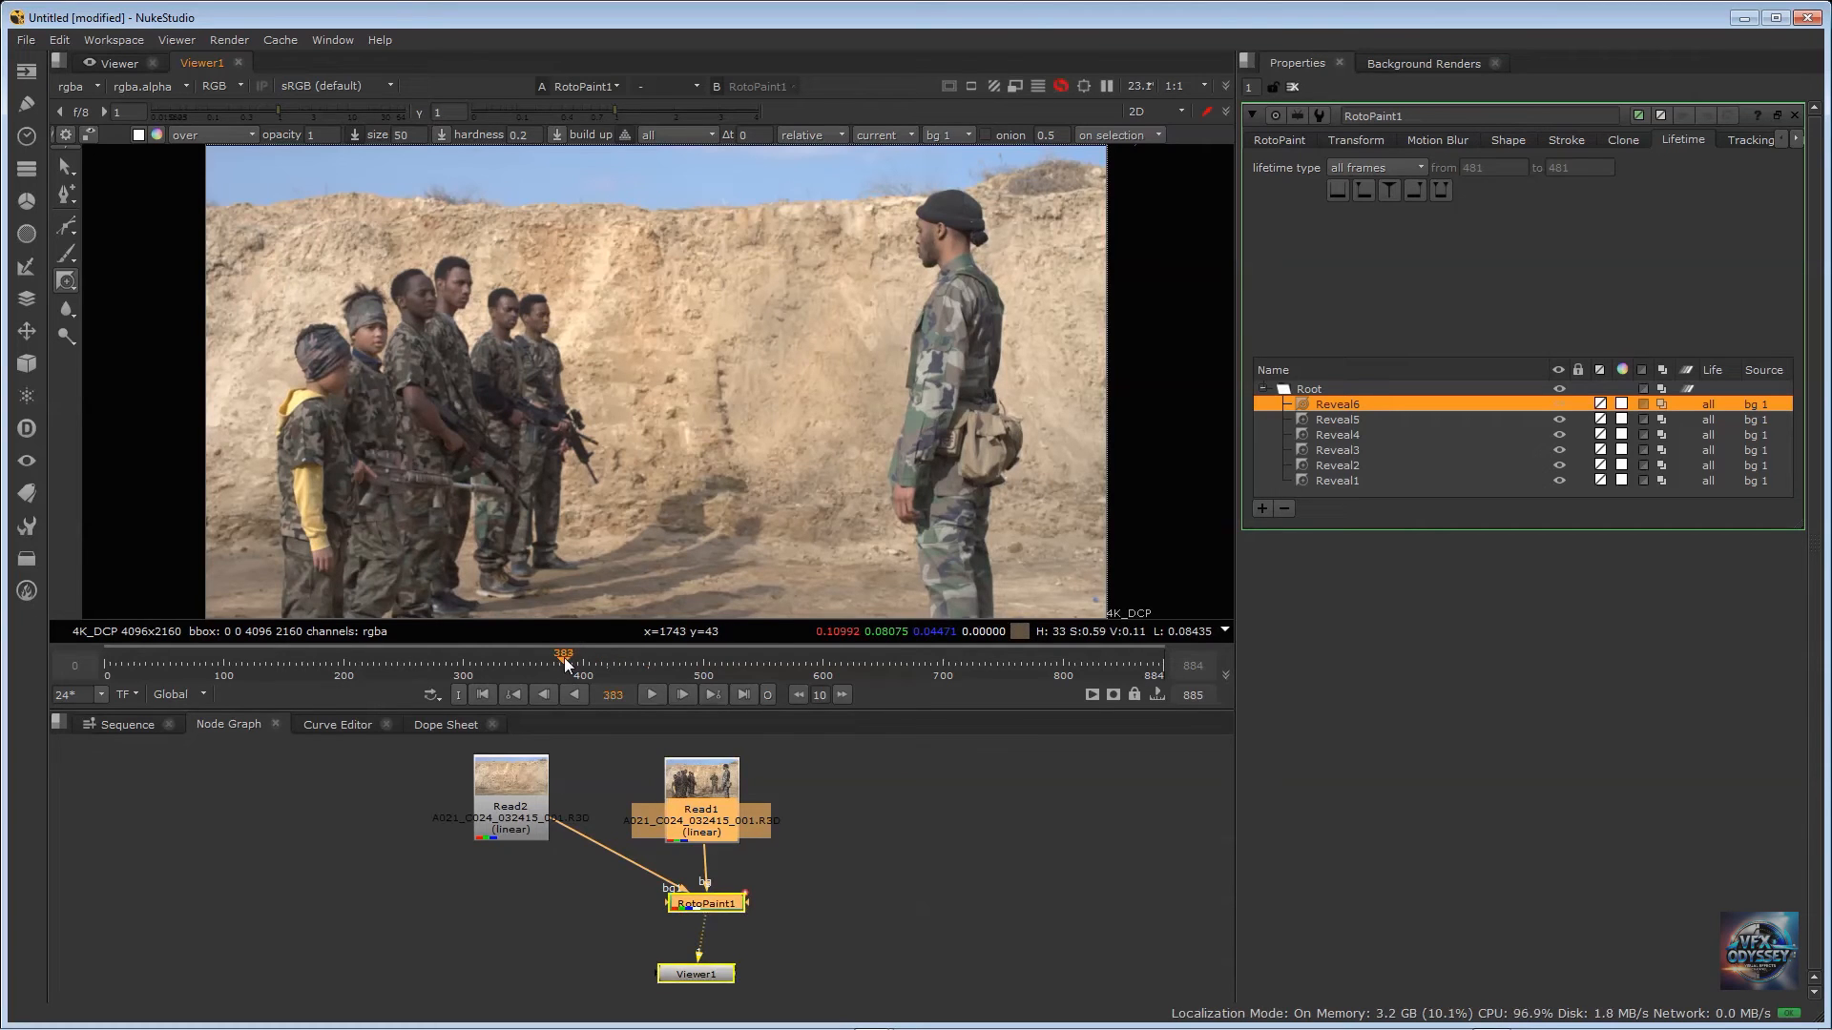
{"action": "left_click", "coordinate": [507, 661]}
{"action": "key", "text": "l"}
{"action": "left_click", "coordinate": [505, 659]}
{"action": "left_click", "coordinate": [463, 662]}
{"action": "left_click_drag", "start_coordinate": [445, 670], "coordinate": [639, 662]}
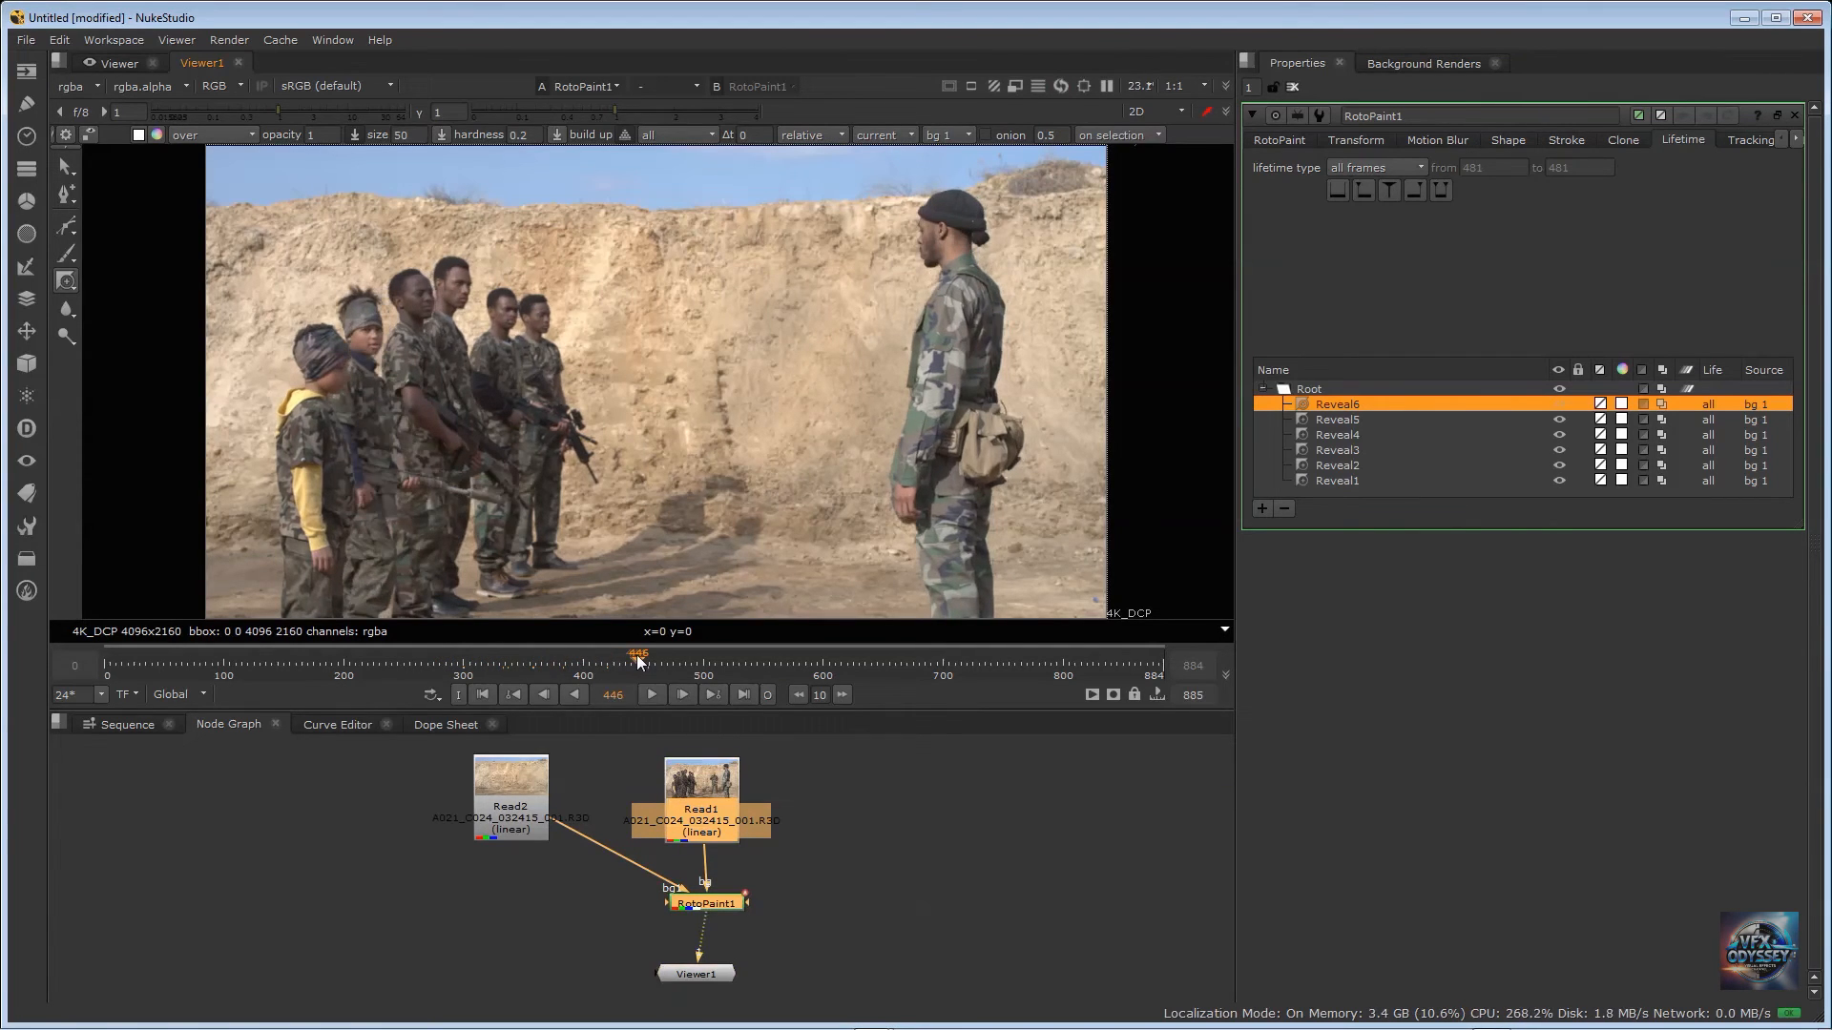
Step: Delete all the Reveal strokes from RotoPaint1's stroke list
{"action": "left_click", "coordinate": [67, 283]}
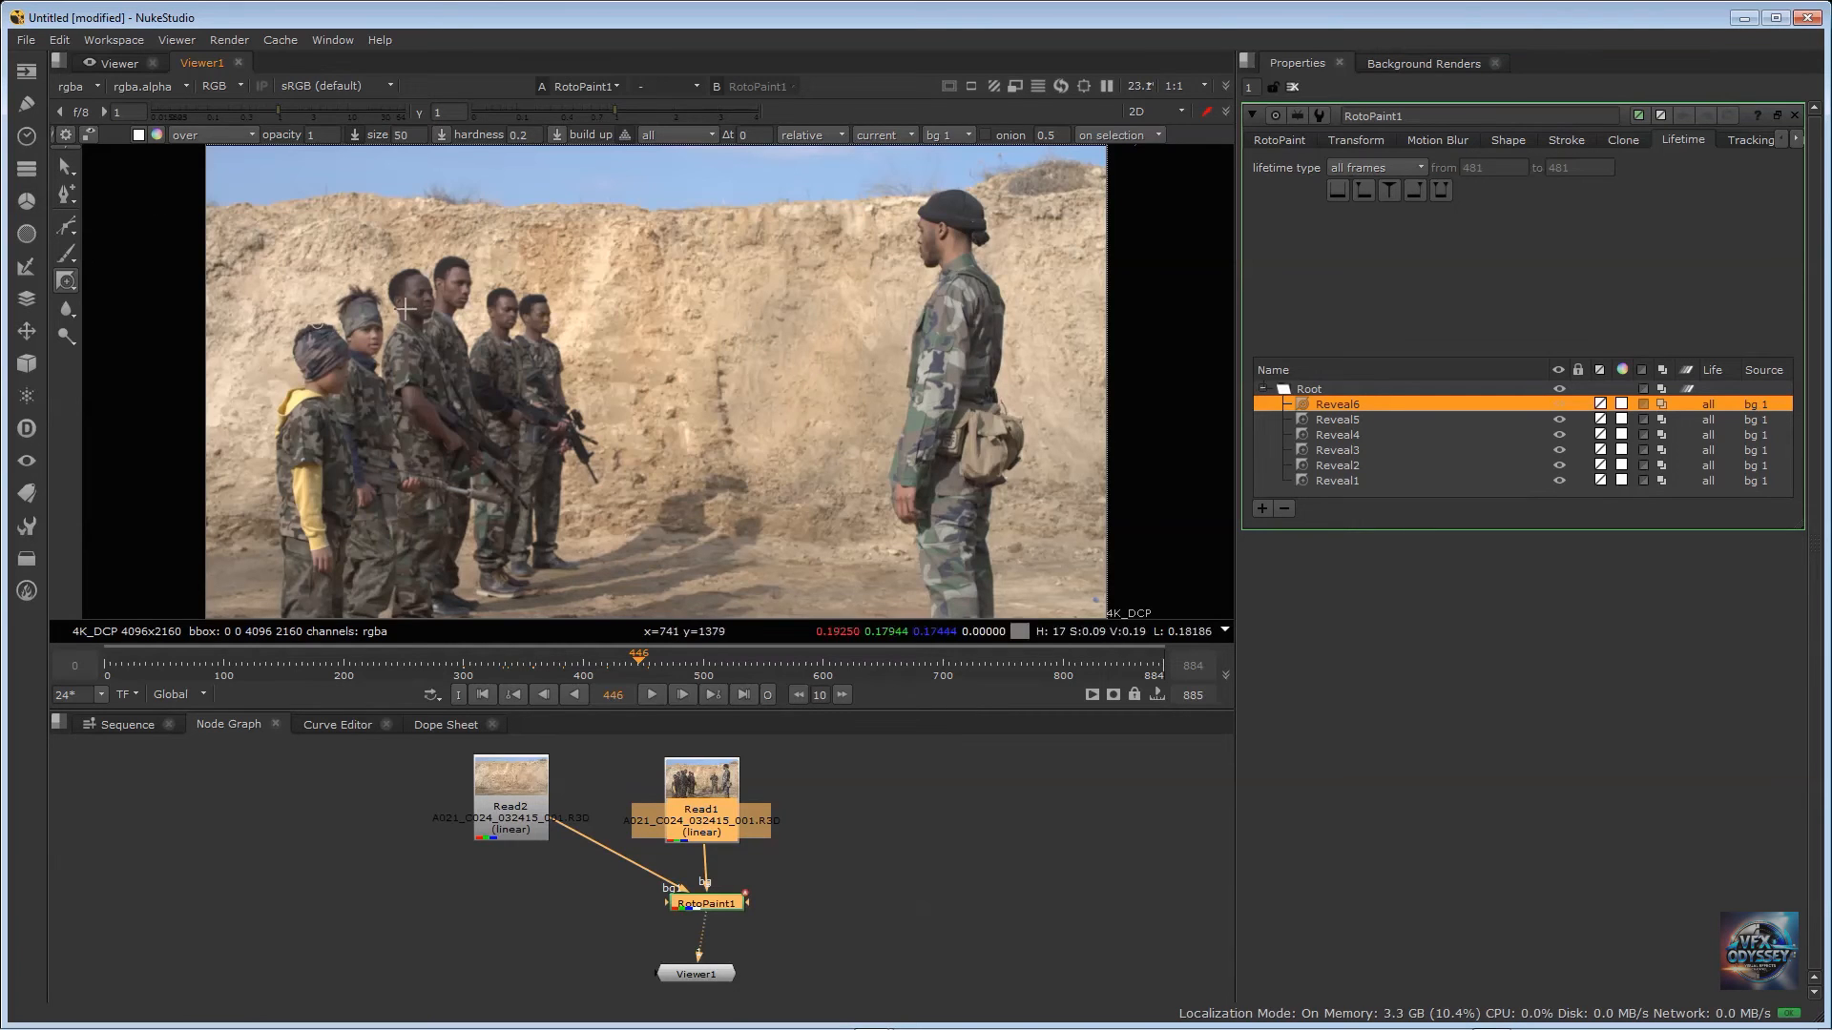
{"action": "left_click_drag", "start_coordinate": [697, 888], "coordinate": [680, 882]}
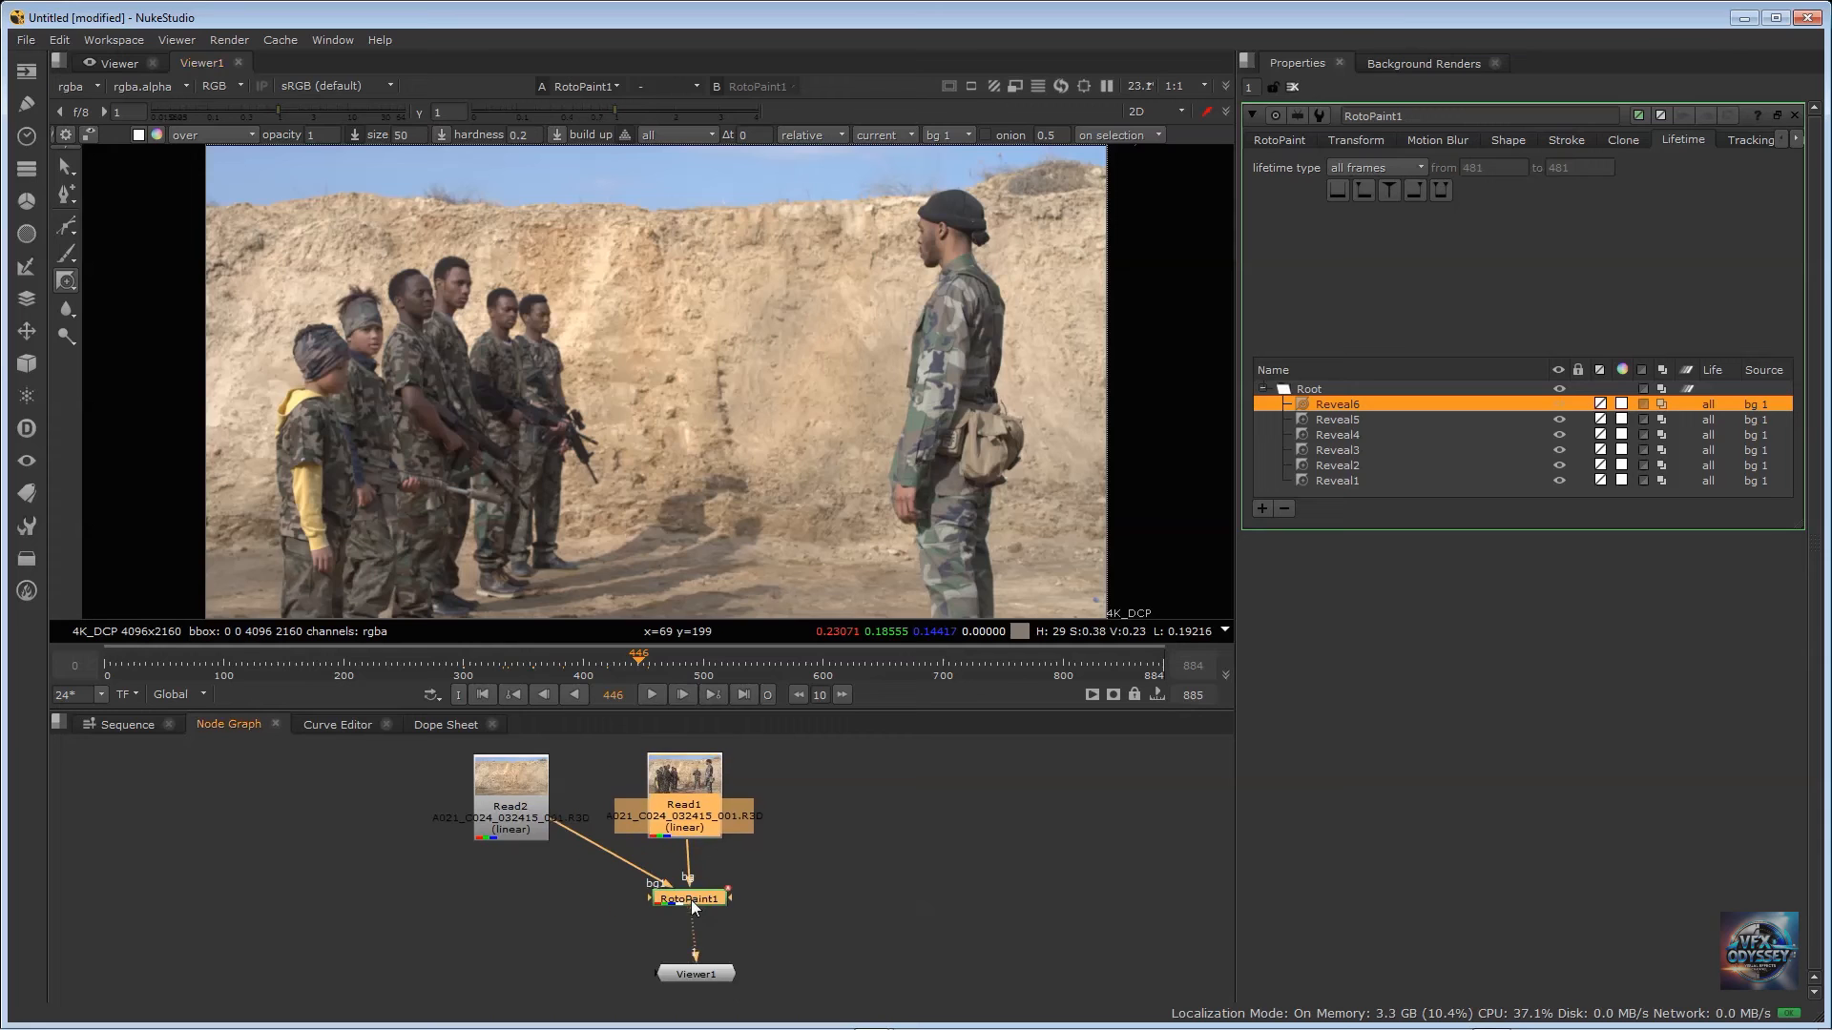
{"action": "left_click", "coordinate": [1343, 422]}
{"action": "left_click", "coordinate": [1341, 409]}
{"action": "left_click", "coordinate": [1338, 481], "text": "shift"}
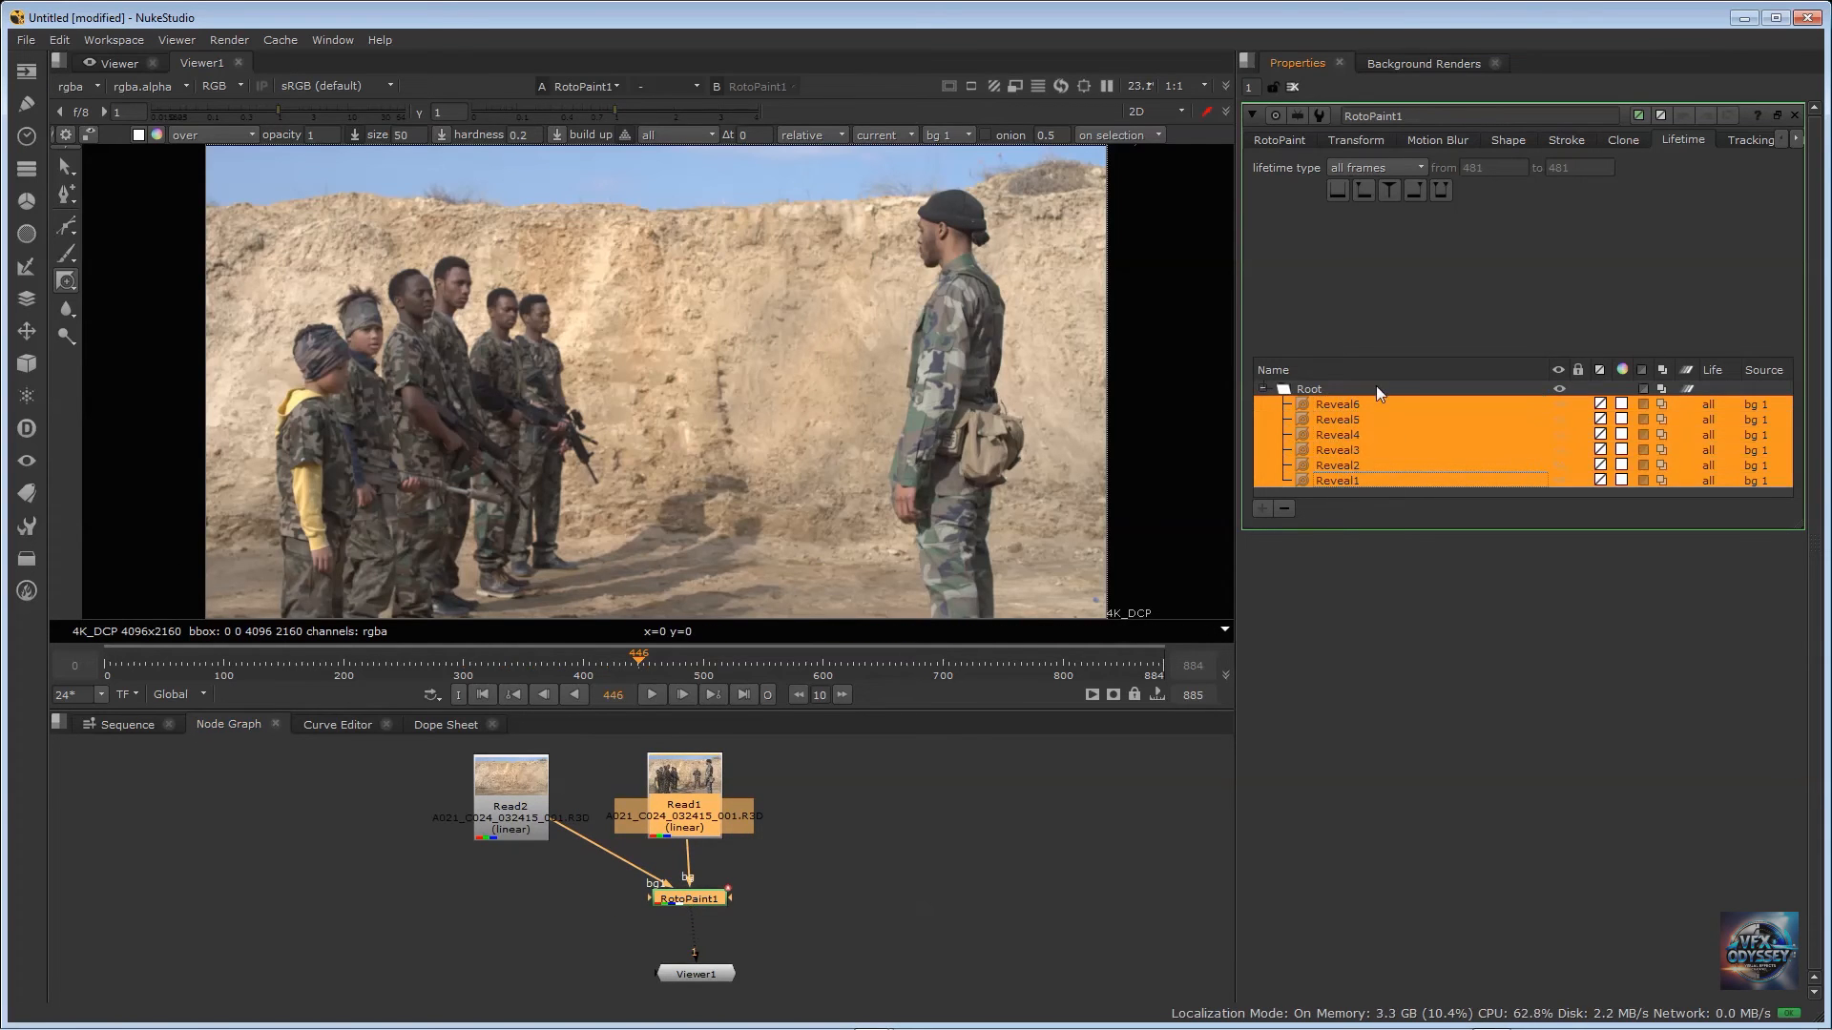
{"action": "key", "text": "Delete"}
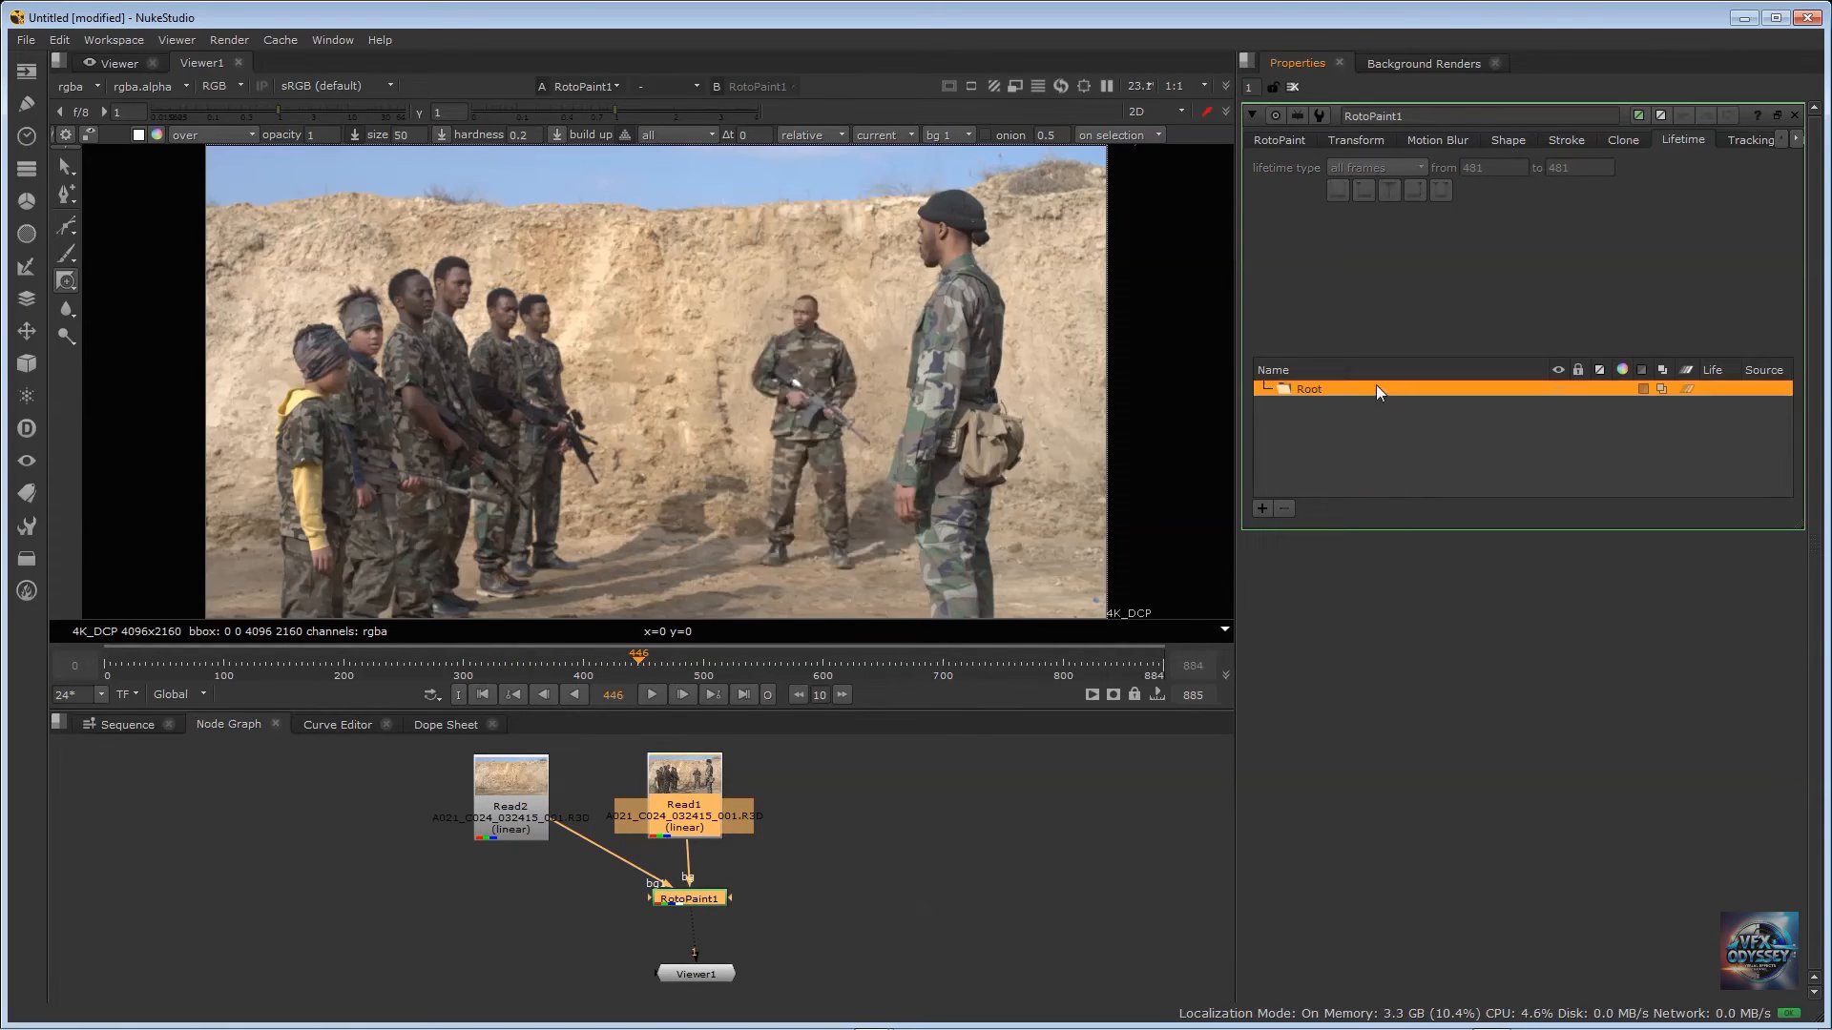
Step: Choose the Blur tool and set its lifetime to all frames and its size to 250
{"action": "right_click", "coordinate": [72, 316]}
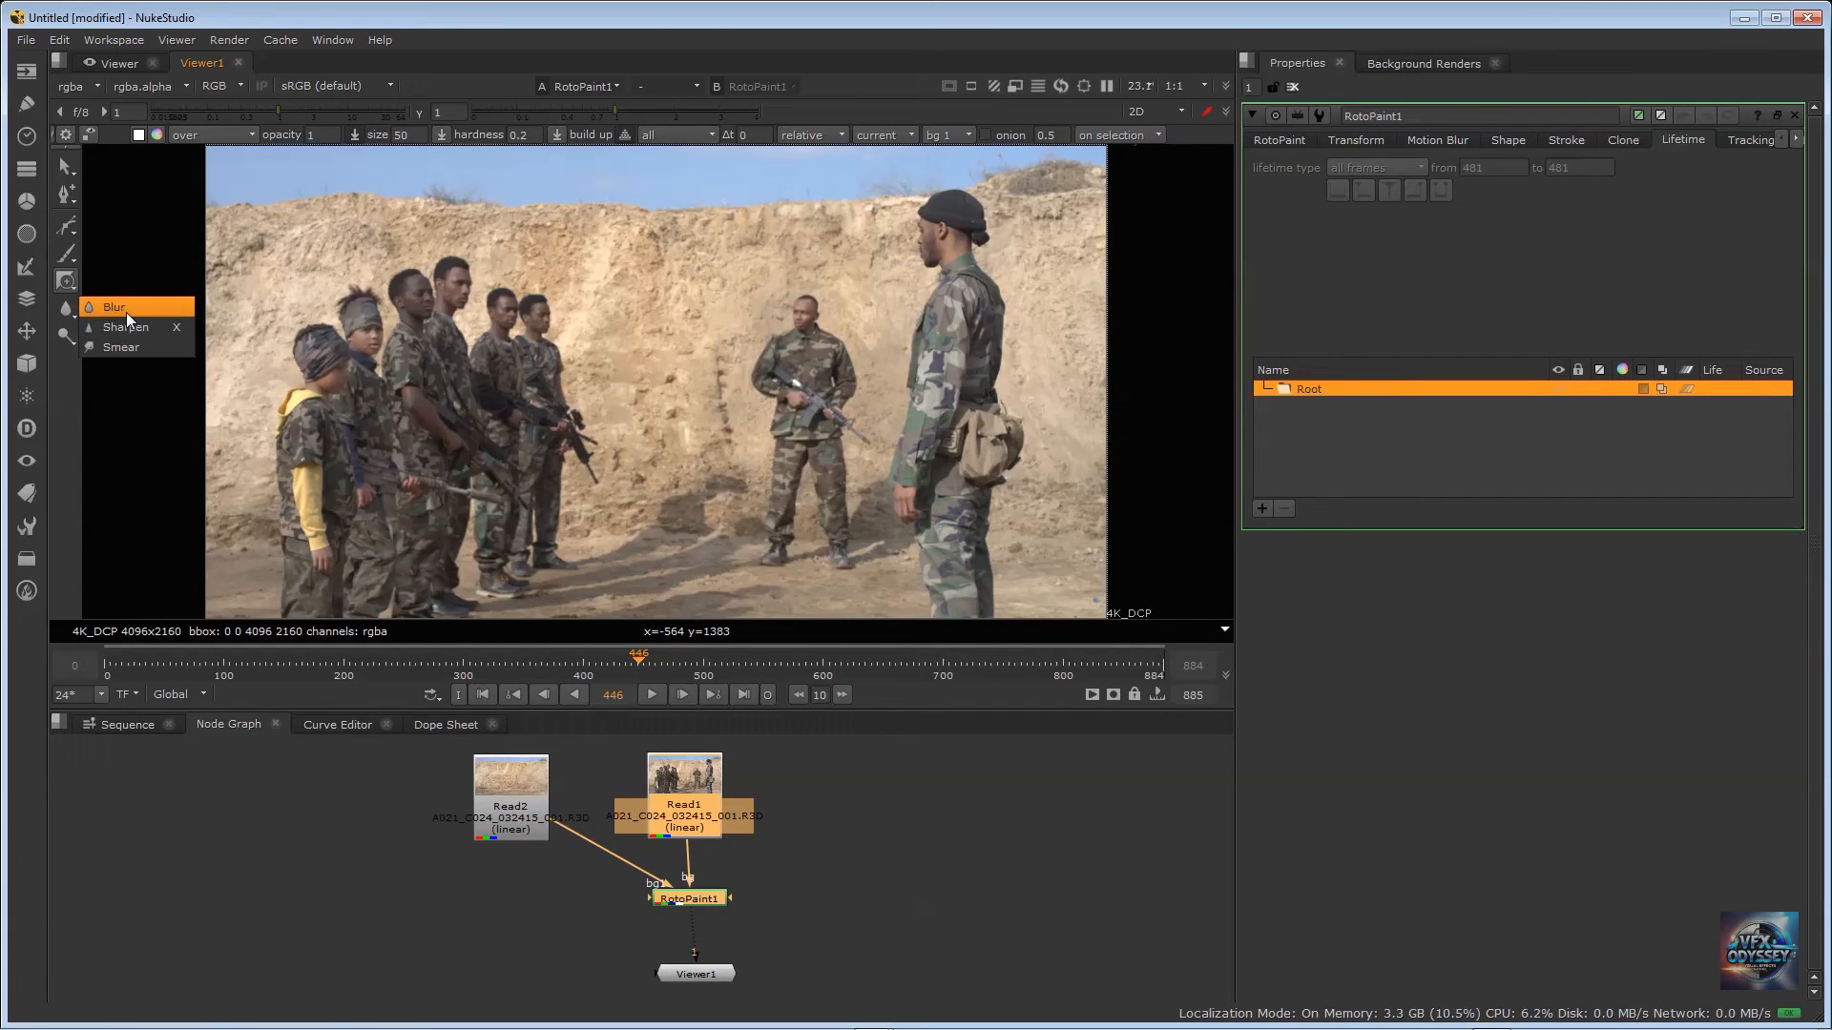
{"action": "left_click", "coordinate": [124, 307]}
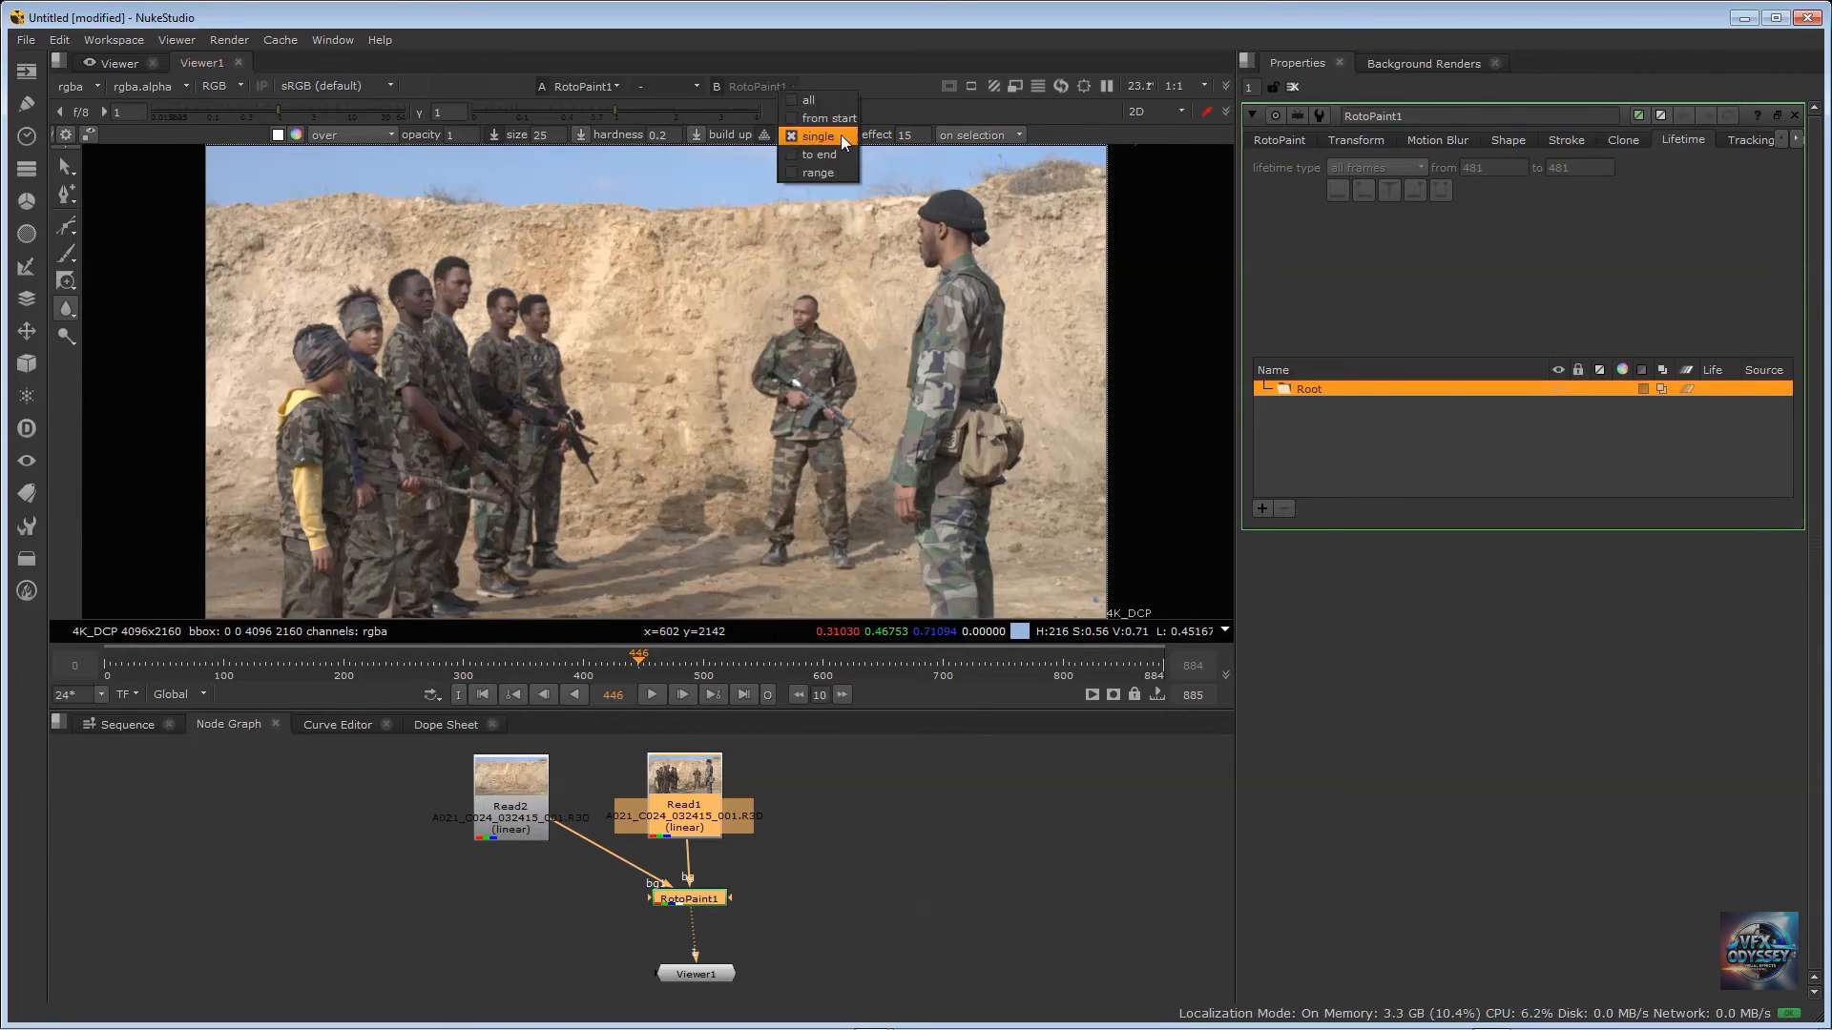
{"action": "left_click", "coordinate": [828, 99]}
{"action": "left_click_drag", "start_coordinate": [559, 135], "coordinate": [474, 139]}
{"action": "type", "text": "250"}
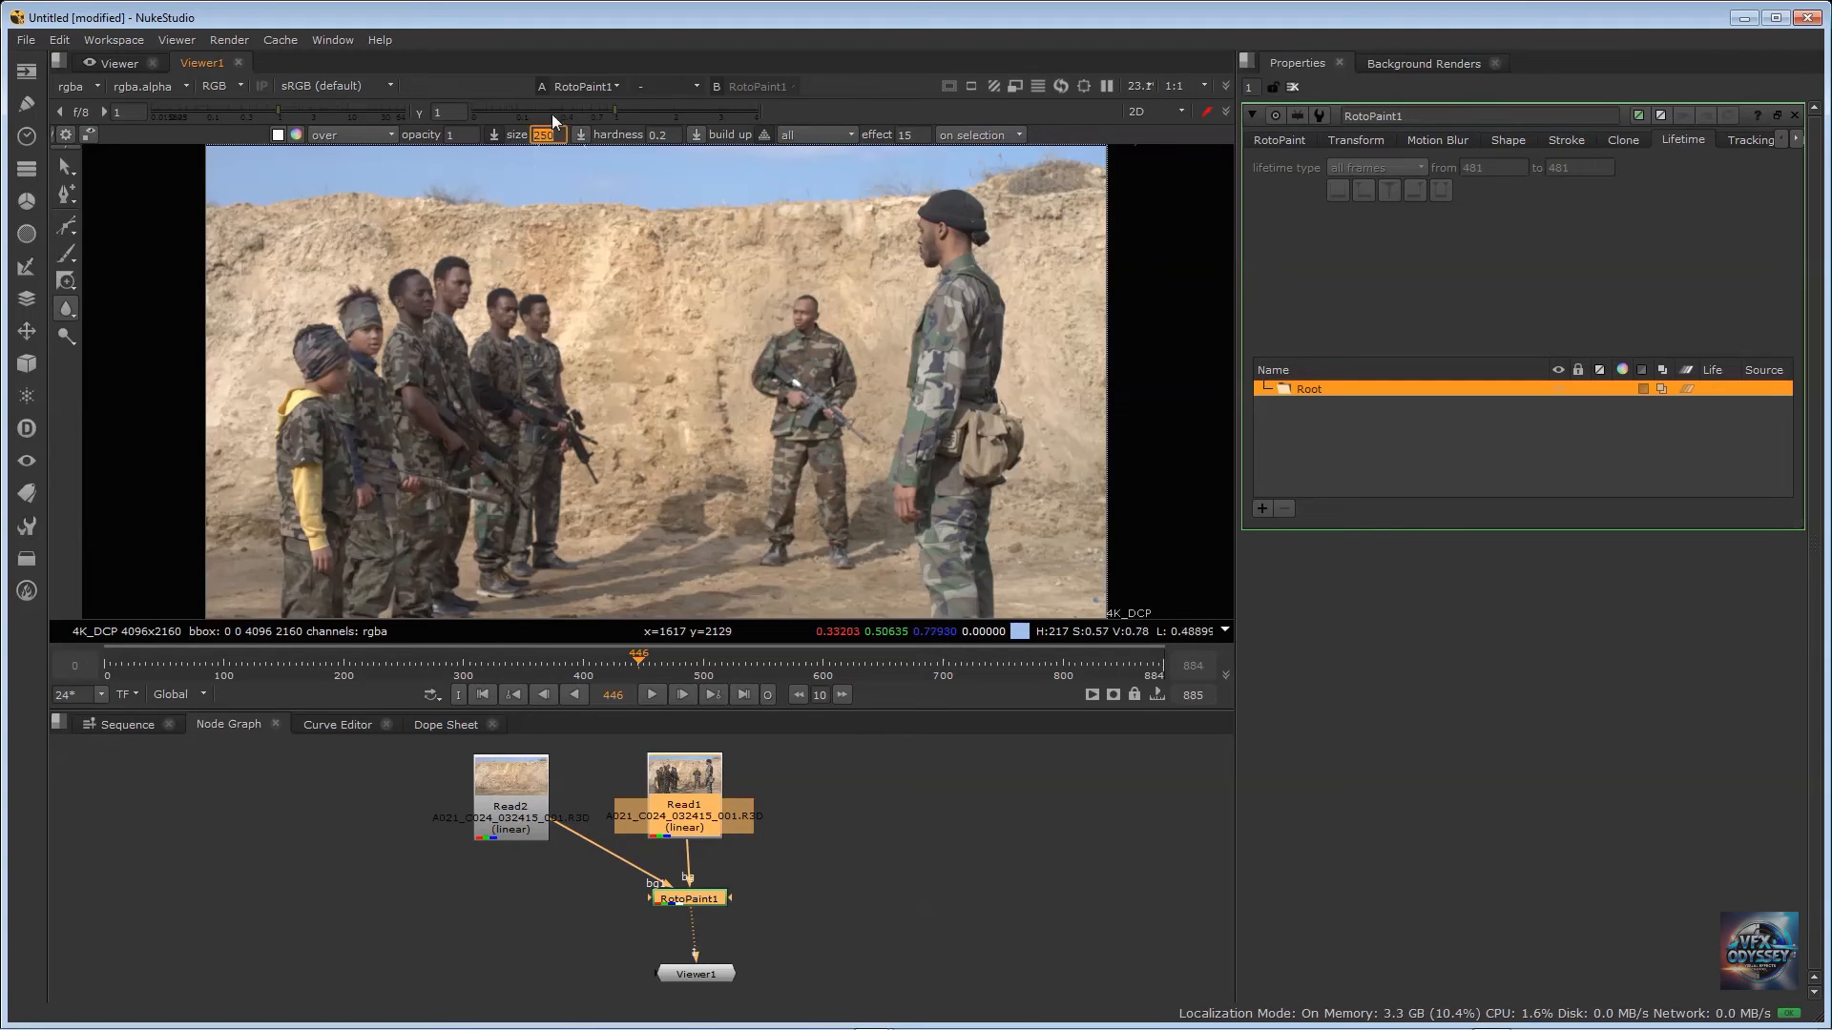
{"action": "key", "text": "Return"}
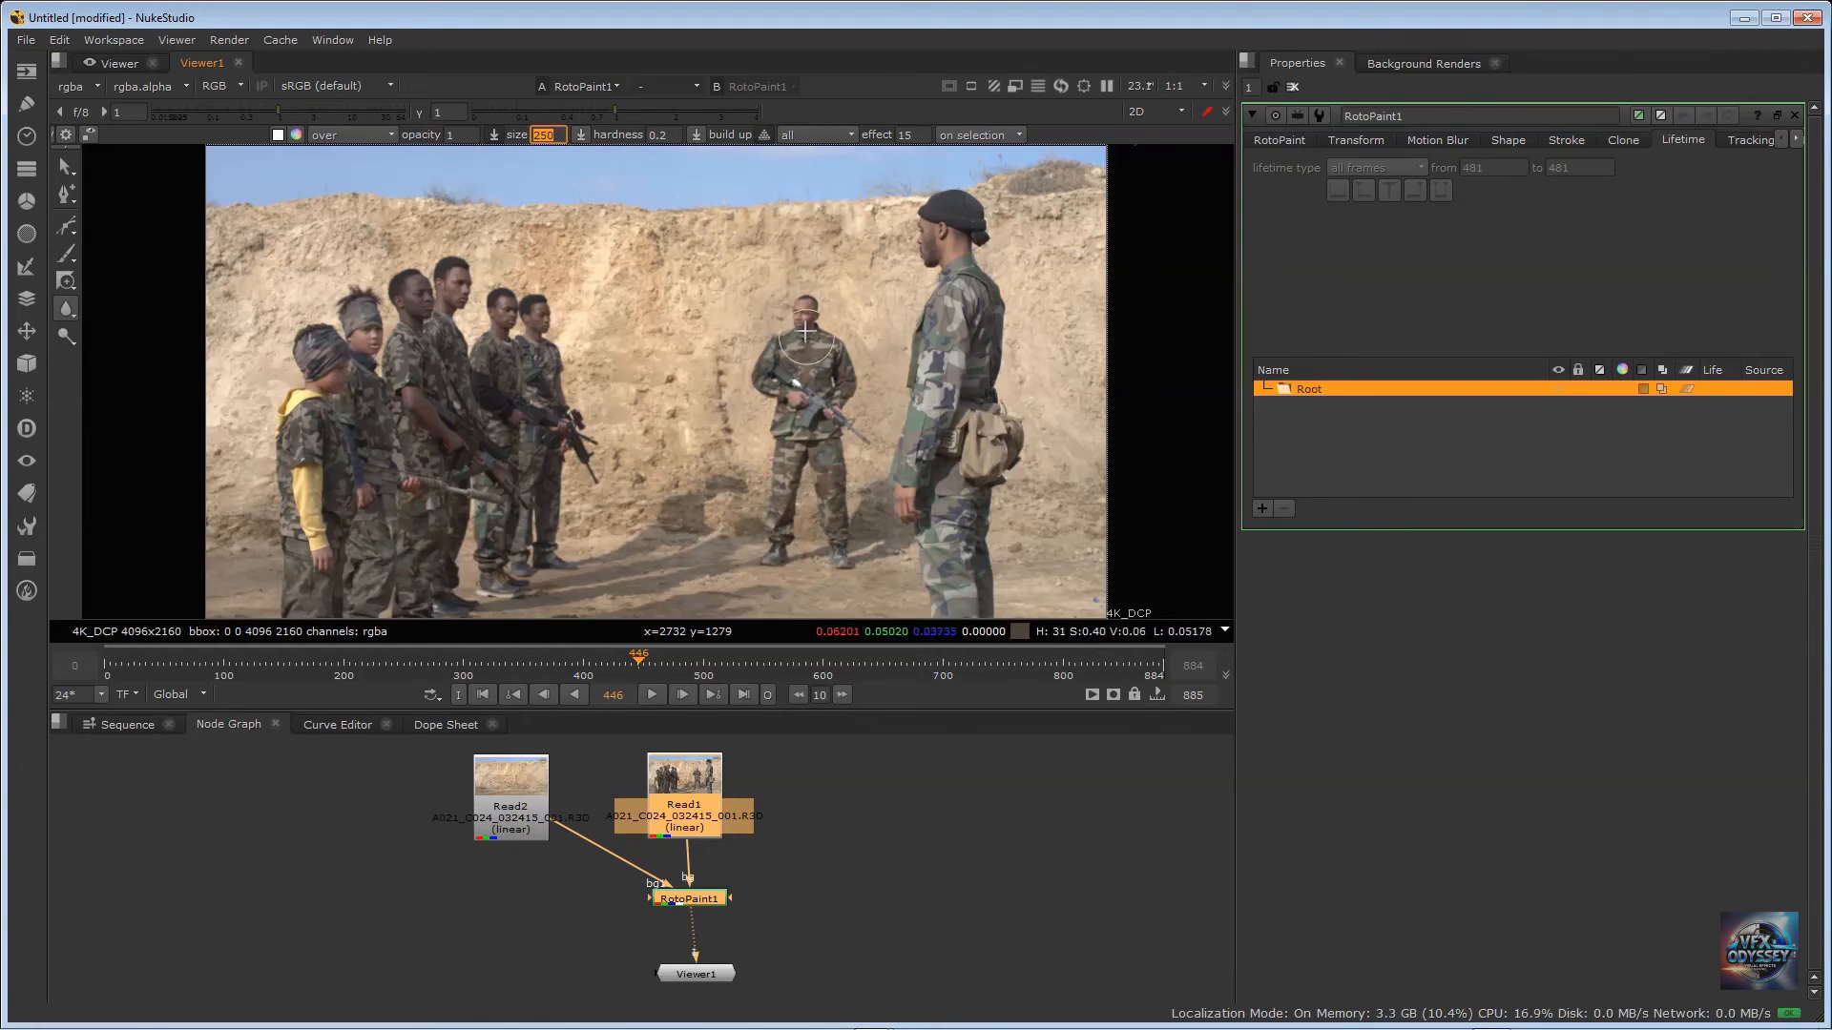
Step: Paint Blur strokes over the central soldier from his head down to his feet
{"action": "mouse_move", "coordinate": [779, 372]}
{"action": "left_mouse_down"}
{"action": "mouse_move", "coordinate": [811, 401]}
{"action": "mouse_move", "coordinate": [811, 449]}
{"action": "left_mouse_up"}
{"action": "mouse_move", "coordinate": [786, 349]}
{"action": "left_mouse_down"}
{"action": "mouse_move", "coordinate": [777, 520]}
{"action": "mouse_move", "coordinate": [816, 451]}
{"action": "mouse_move", "coordinate": [861, 561]}
{"action": "left_mouse_up"}
{"action": "mouse_move", "coordinate": [804, 336]}
{"action": "left_mouse_down"}
{"action": "mouse_move", "coordinate": [818, 311]}
{"action": "mouse_move", "coordinate": [762, 387]}
{"action": "mouse_move", "coordinate": [830, 343]}
{"action": "left_mouse_up"}
{"action": "mouse_move", "coordinate": [770, 545]}
{"action": "left_mouse_down"}
{"action": "mouse_move", "coordinate": [783, 485]}
{"action": "mouse_move", "coordinate": [762, 561]}
{"action": "left_mouse_up"}
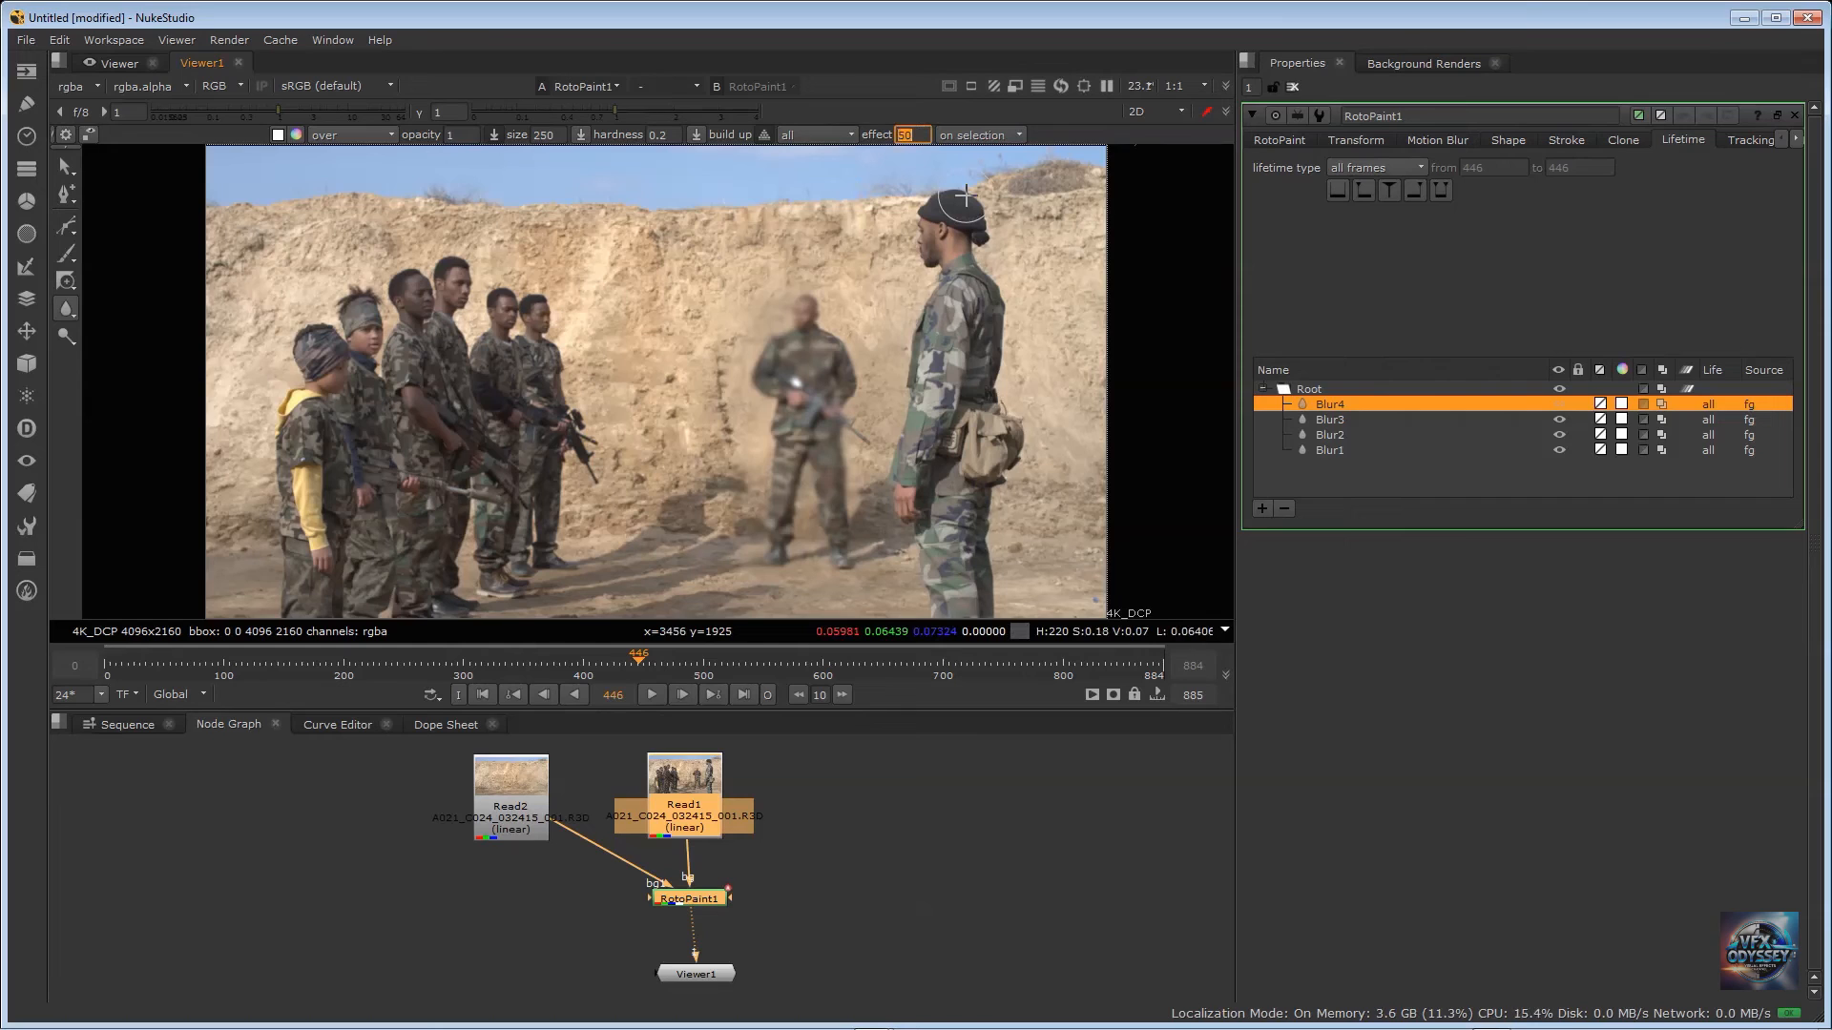
Step: Blur the head of the soldier in the black cap, change the blur effect strength, and try it on the group opposite
{"action": "mouse_move", "coordinate": [936, 218]}
{"action": "left_mouse_down"}
{"action": "mouse_move", "coordinate": [944, 244]}
{"action": "mouse_move", "coordinate": [963, 198]}
{"action": "left_mouse_up"}
{"action": "left_click_drag", "start_coordinate": [918, 135], "coordinate": [845, 153]}
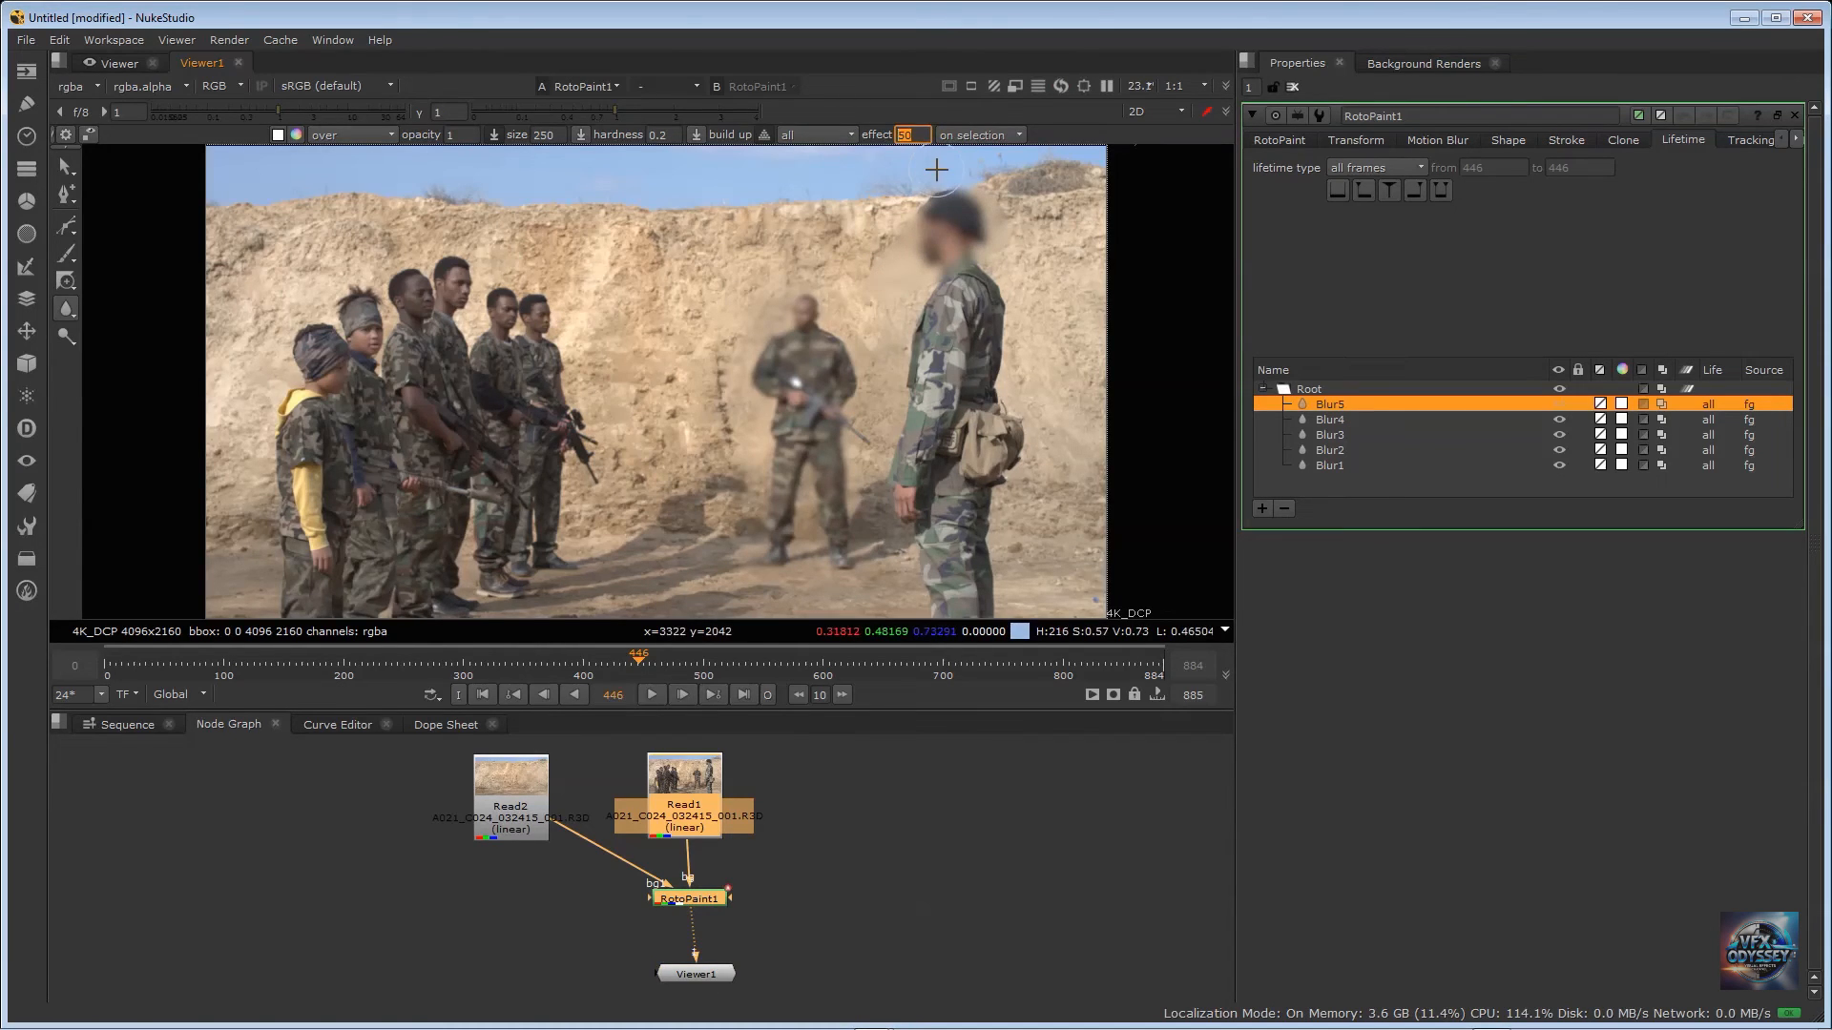
{"action": "left_click_drag", "start_coordinate": [420, 295], "coordinate": [417, 279]}
{"action": "mouse_move", "coordinate": [222, 430]}
{"action": "left_mouse_down"}
{"action": "mouse_move", "coordinate": [467, 329]}
{"action": "mouse_move", "coordinate": [478, 429]}
{"action": "left_mouse_up"}
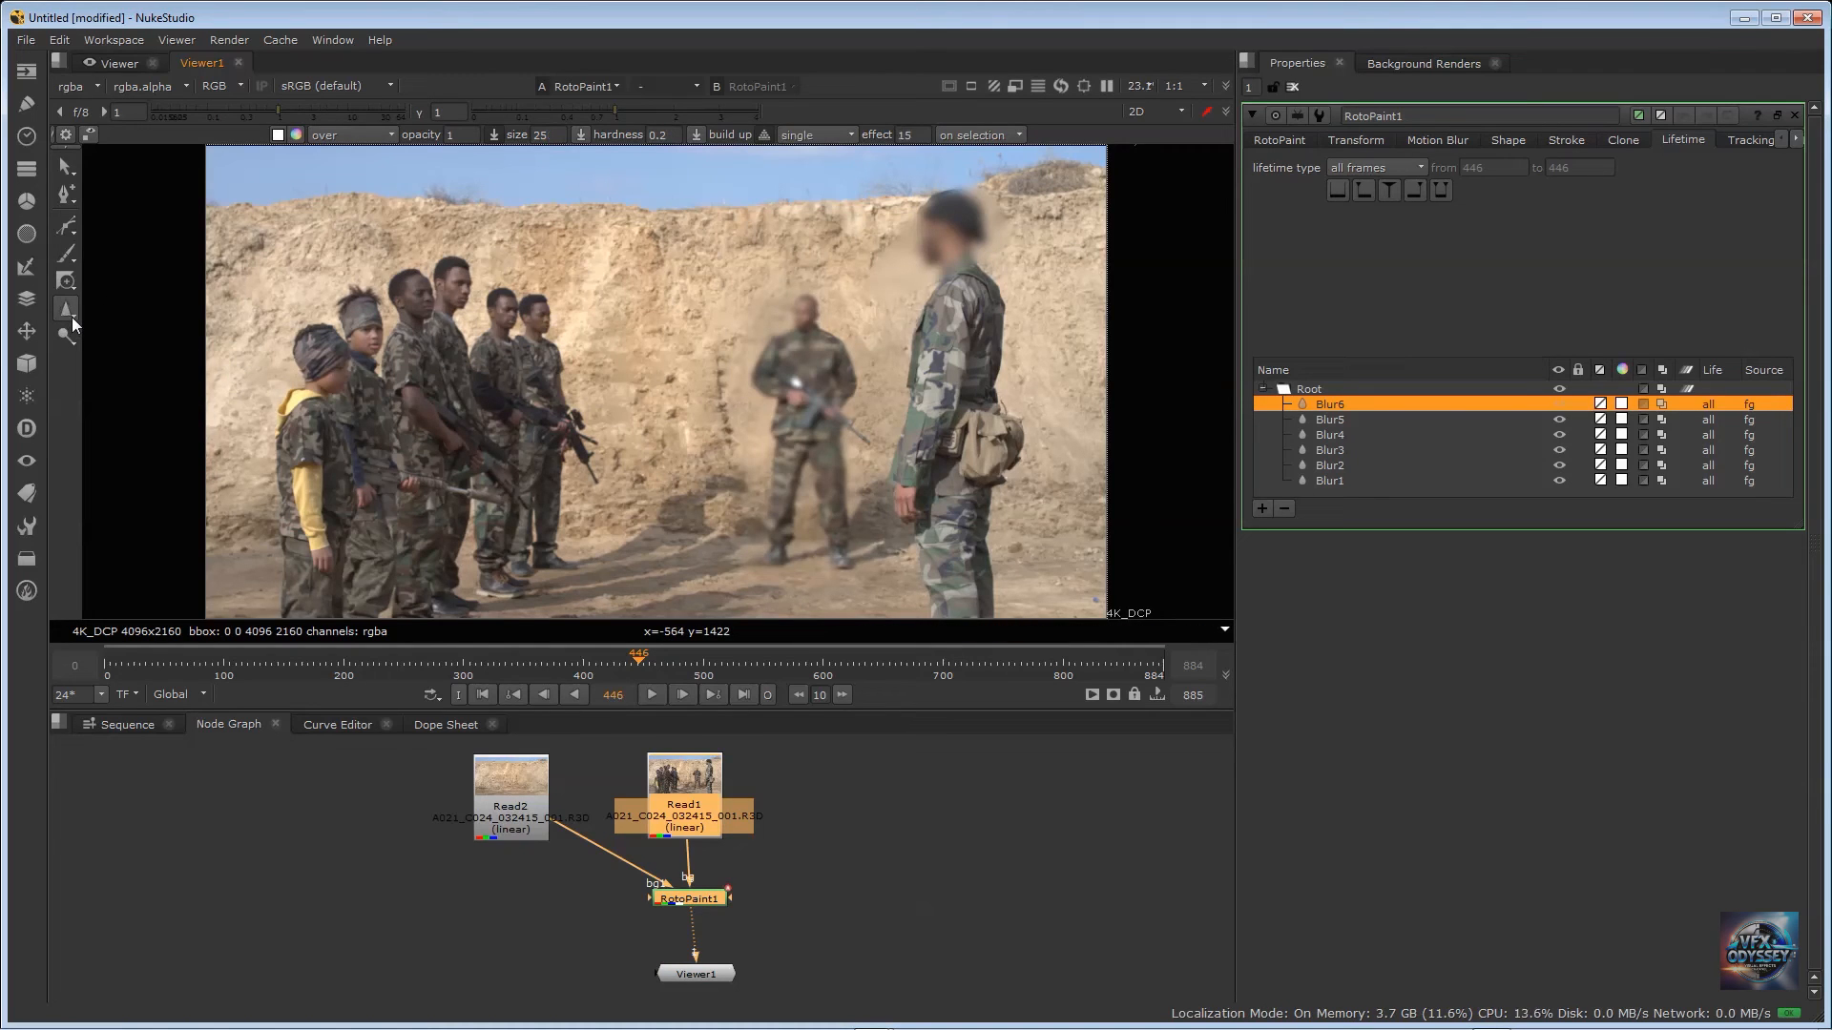
Step: Choose the Sharpen tool and set its brush size to 500
{"action": "right_click", "coordinate": [72, 317]}
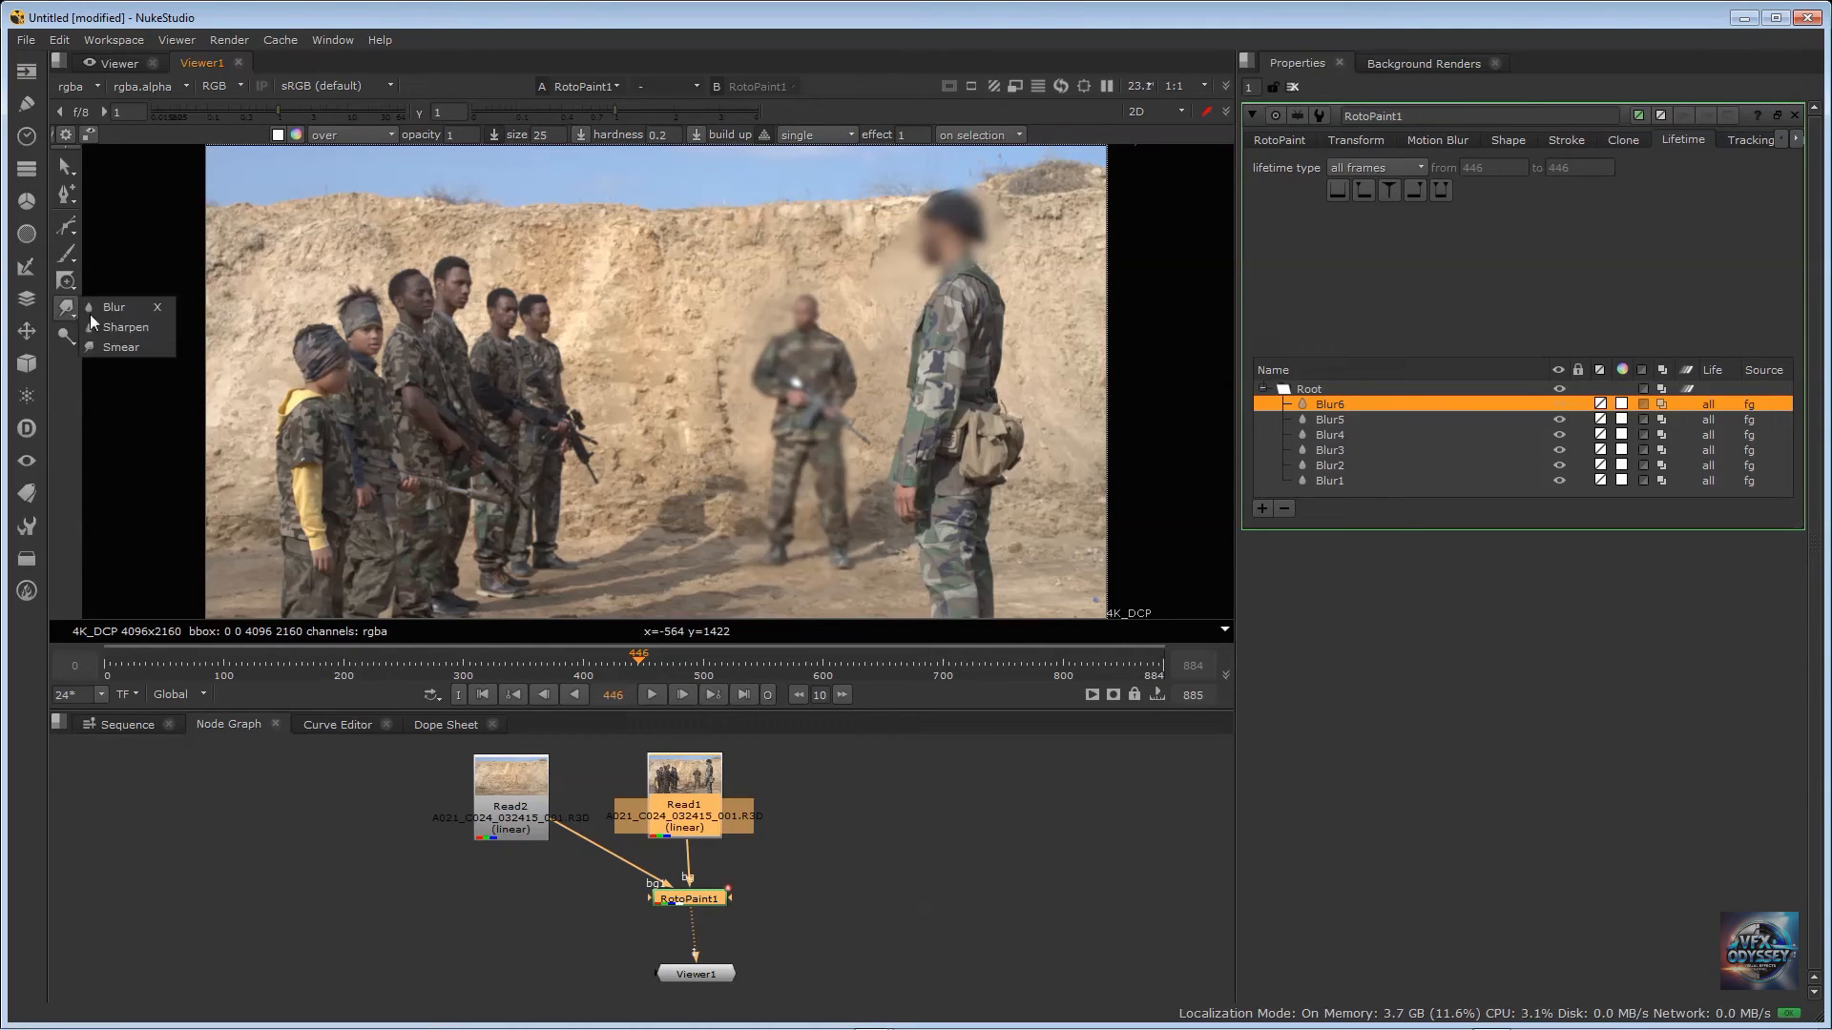
{"action": "left_click", "coordinate": [113, 329]}
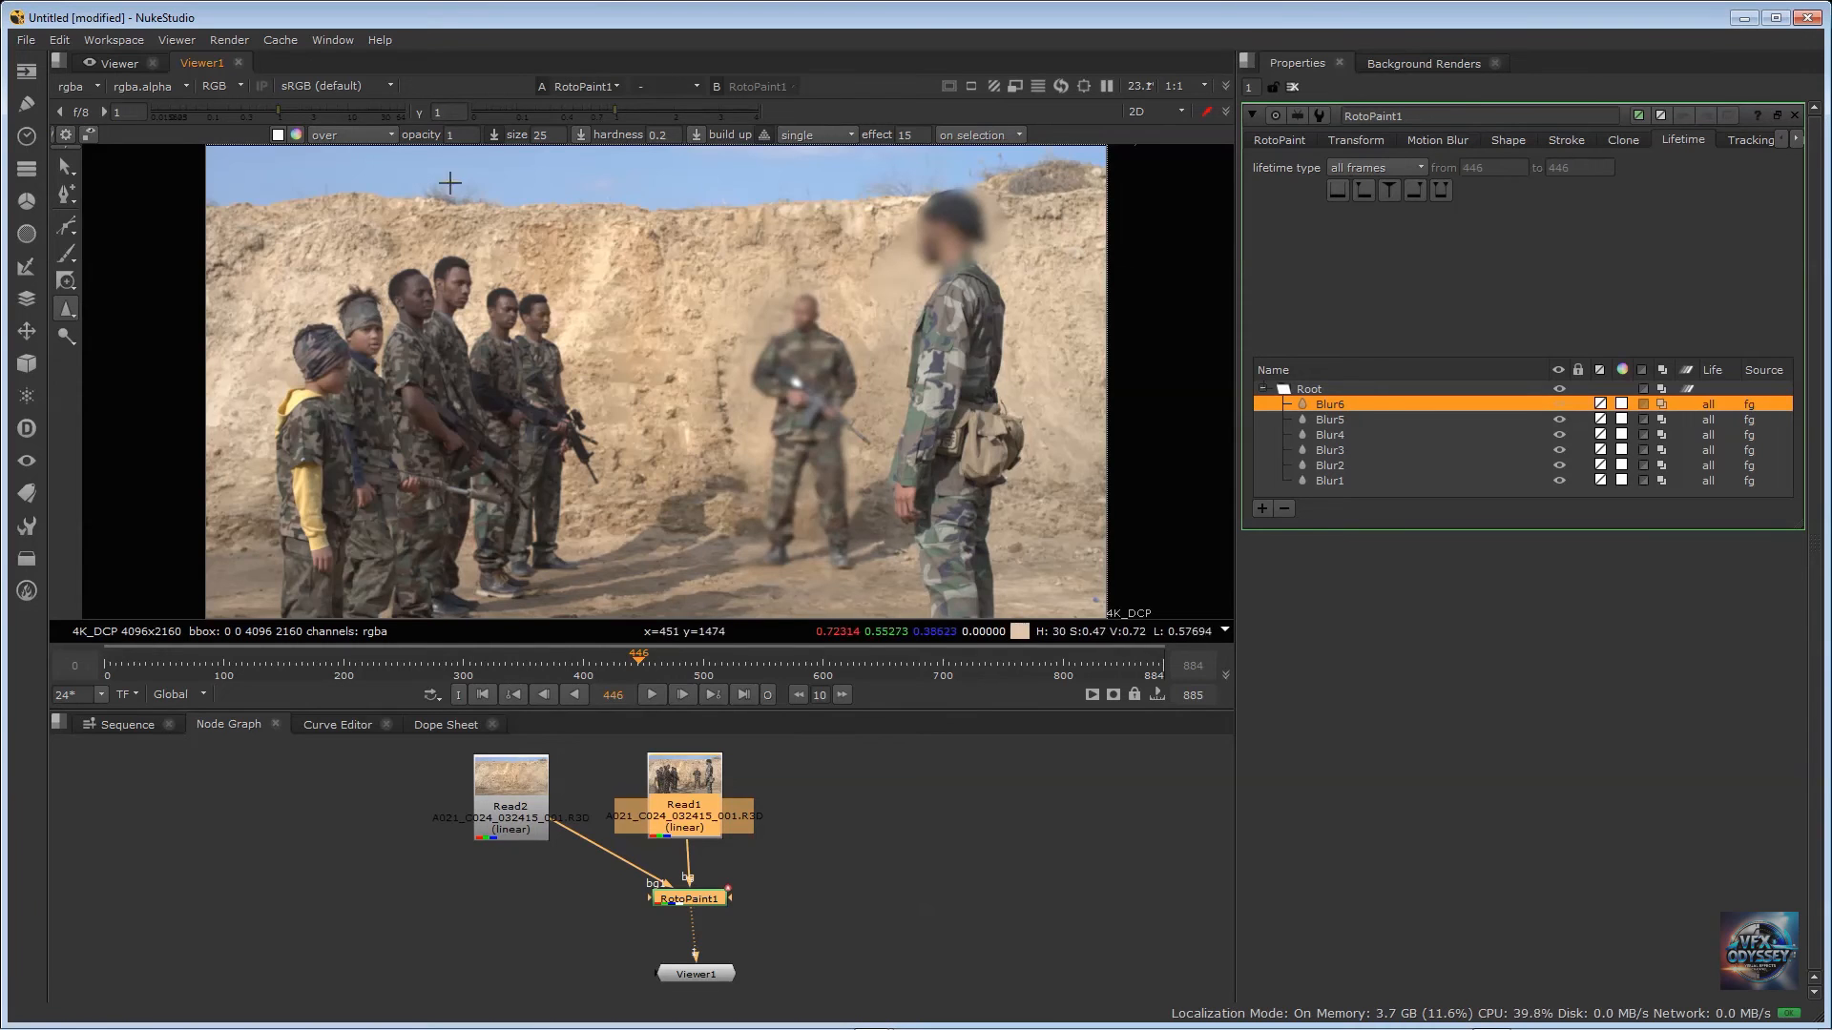
{"action": "type", "text": "5"}
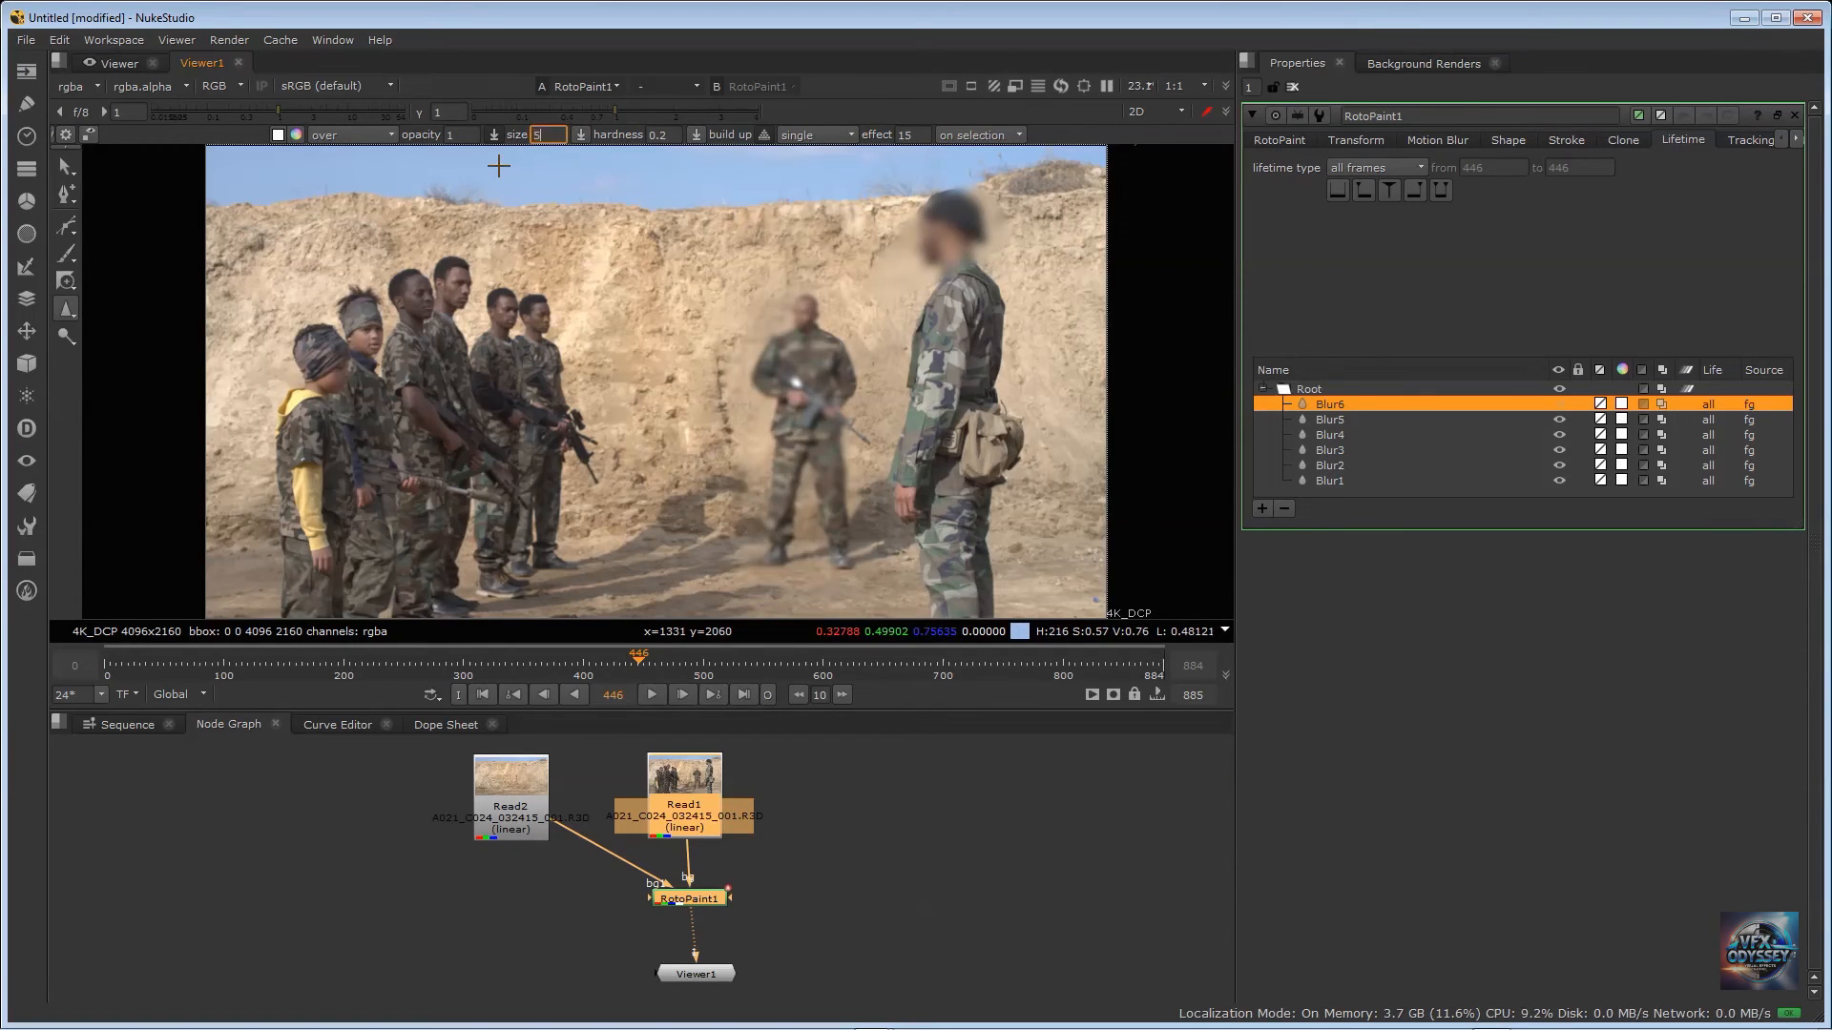
Step: Sharpen the boys at the front of the group and the central soldier, working and checking in the enlarged viewer
{"action": "mouse_move", "coordinate": [329, 357]}
{"action": "left_mouse_down"}
{"action": "mouse_move", "coordinate": [296, 501]}
{"action": "mouse_move", "coordinate": [315, 584]}
{"action": "mouse_move", "coordinate": [297, 347]}
{"action": "mouse_move", "coordinate": [336, 575]}
{"action": "mouse_move", "coordinate": [301, 343]}
{"action": "mouse_move", "coordinate": [298, 555]}
{"action": "left_mouse_up"}
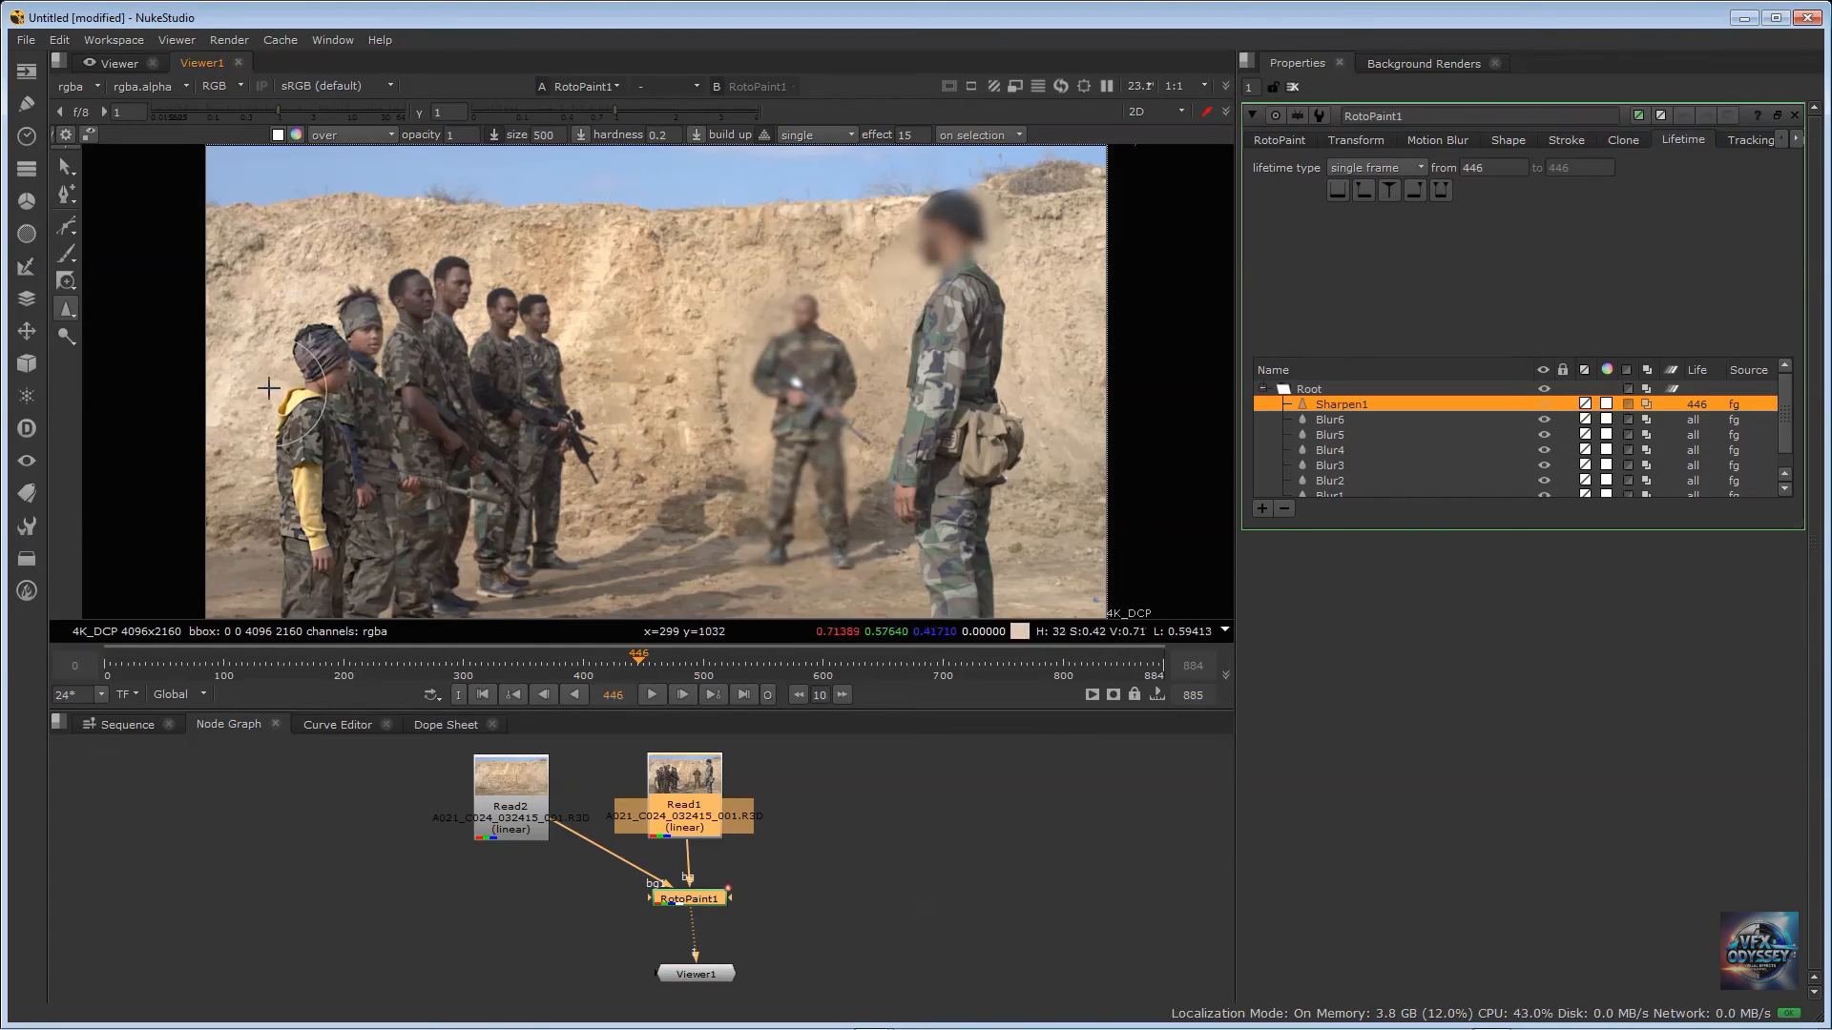
{"action": "key", "text": "space"}
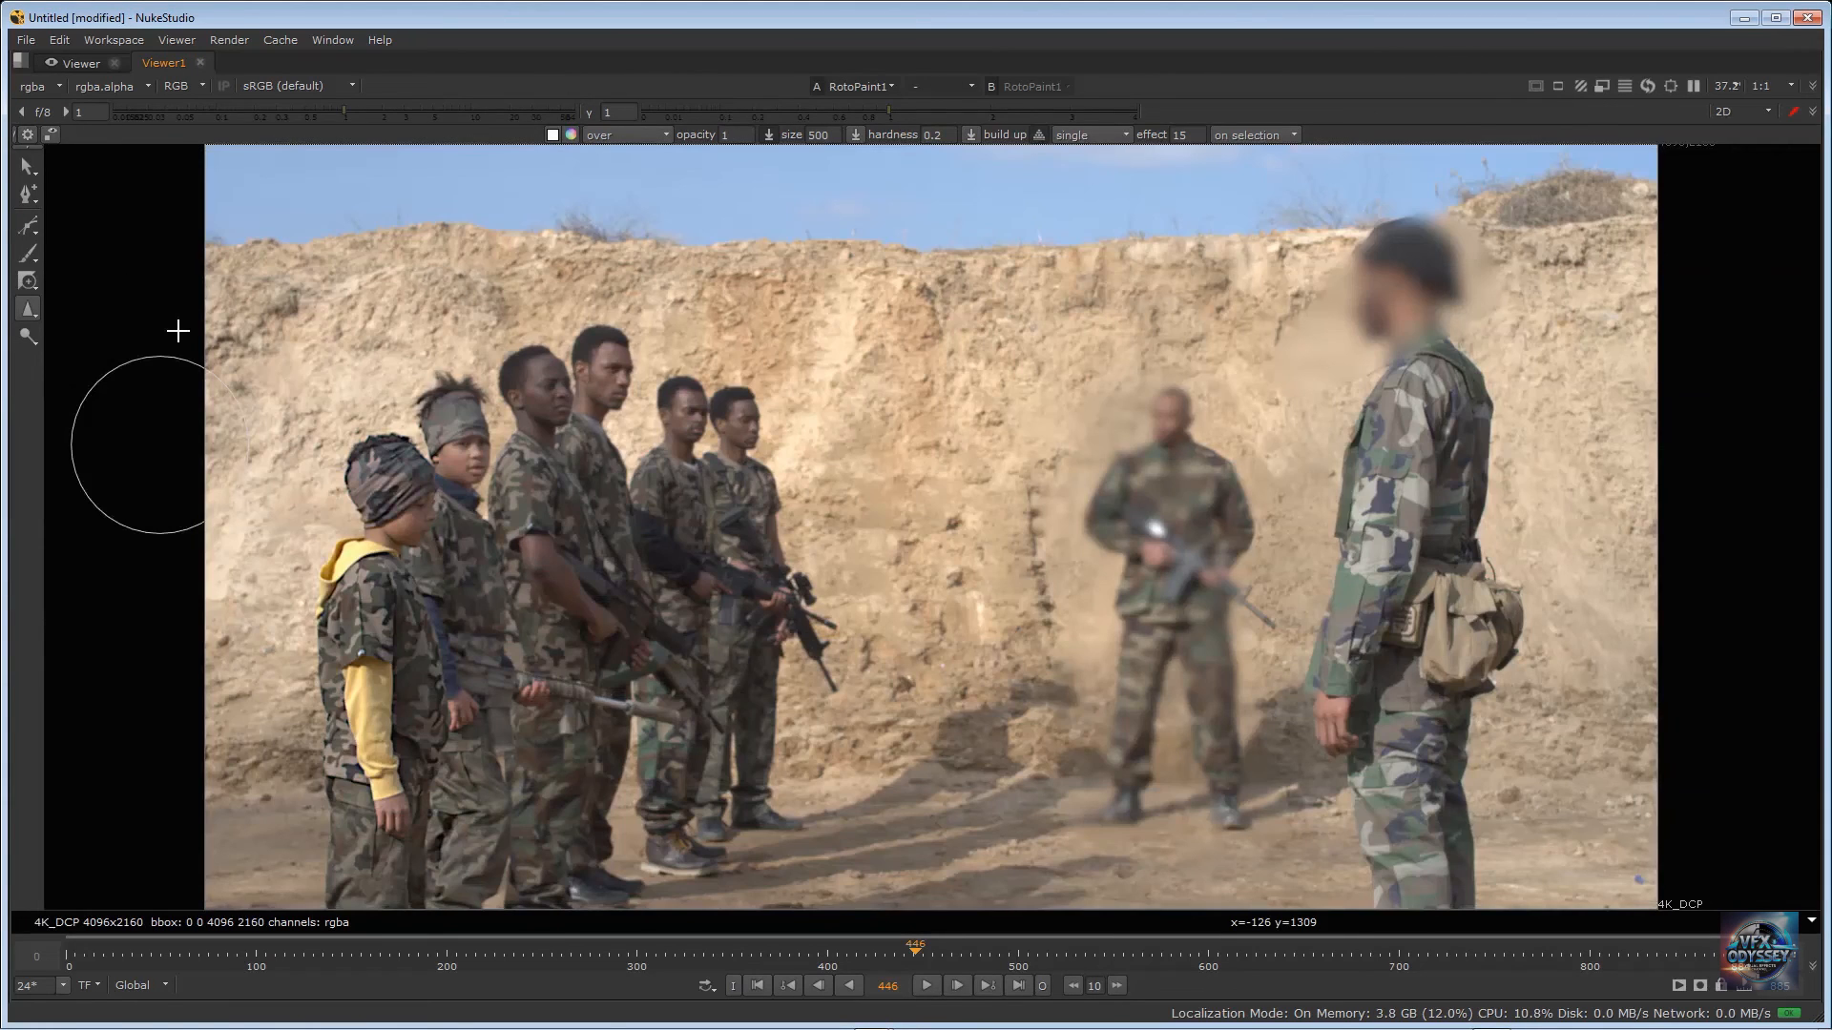
{"action": "mouse_move", "coordinate": [359, 512]}
{"action": "left_mouse_down"}
{"action": "mouse_move", "coordinate": [361, 486]}
{"action": "mouse_move", "coordinate": [339, 730]}
{"action": "mouse_move", "coordinate": [356, 821]}
{"action": "mouse_move", "coordinate": [405, 437]}
{"action": "mouse_move", "coordinate": [437, 487]}
{"action": "mouse_move", "coordinate": [444, 721]}
{"action": "mouse_move", "coordinate": [437, 527]}
{"action": "mouse_move", "coordinate": [457, 774]}
{"action": "mouse_move", "coordinate": [477, 791]}
{"action": "mouse_move", "coordinate": [520, 400]}
{"action": "mouse_move", "coordinate": [528, 770]}
{"action": "left_mouse_up"}
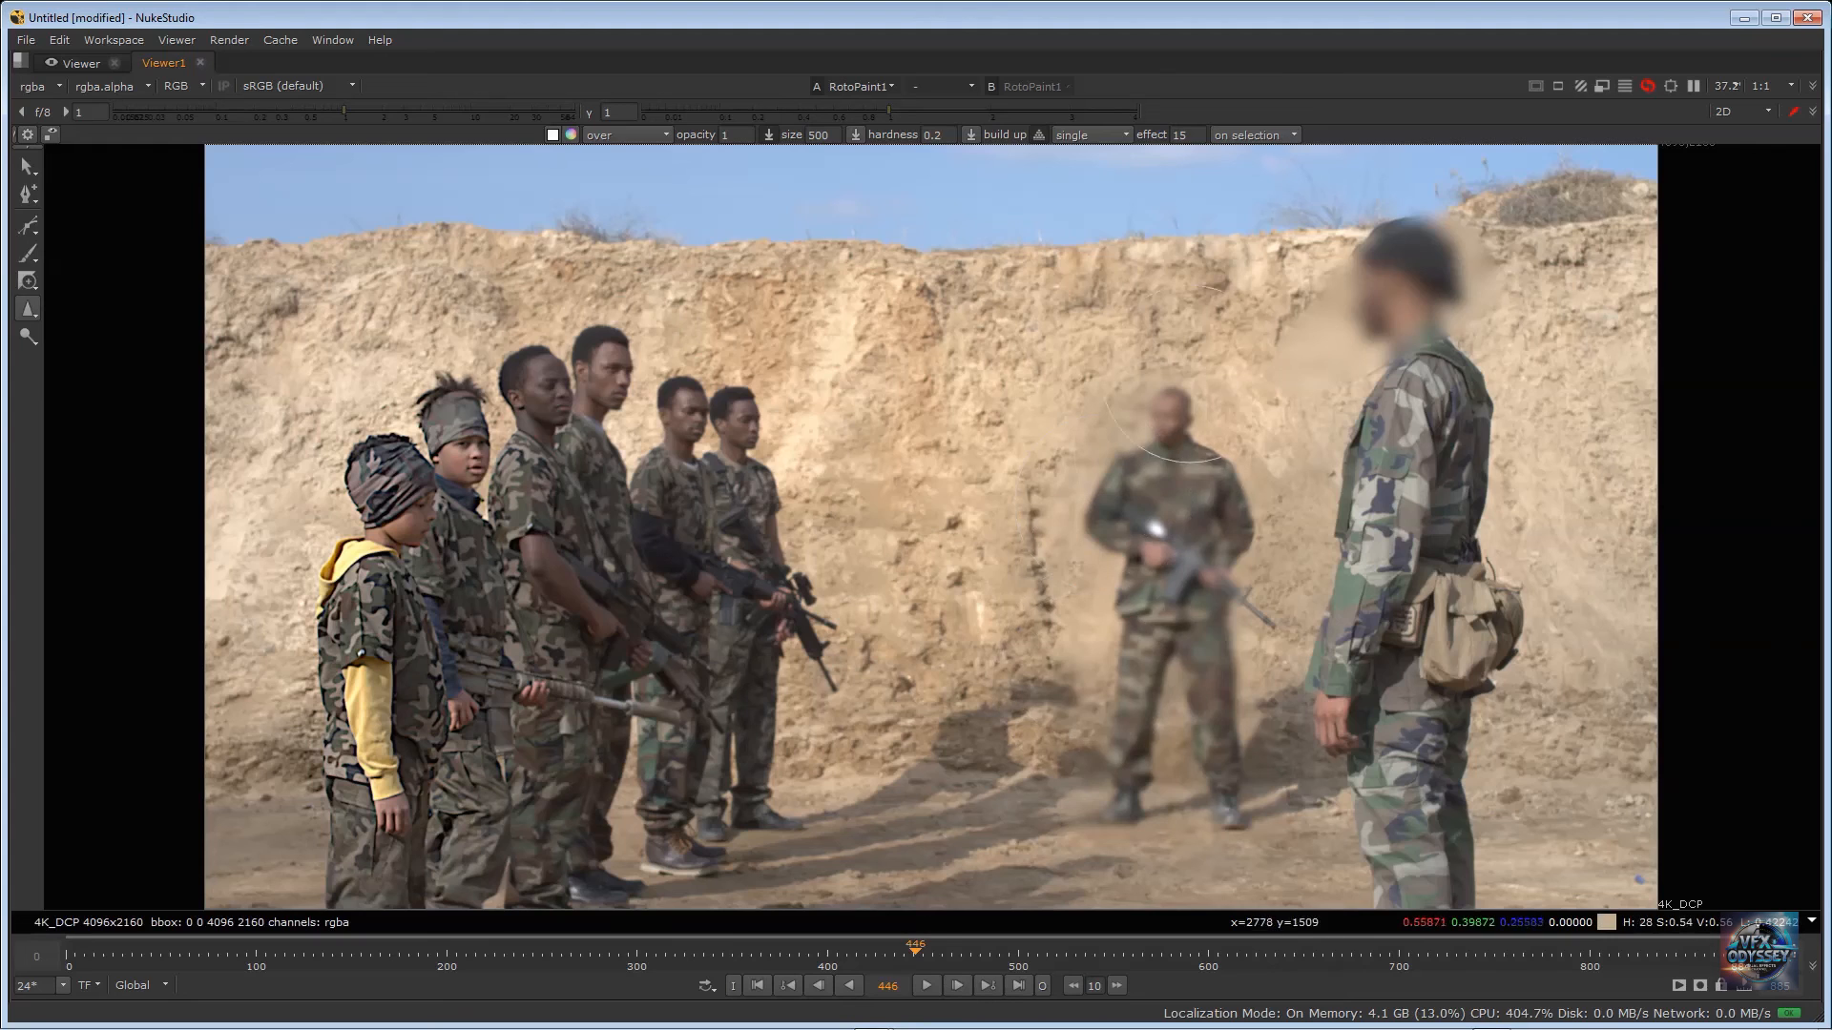
{"action": "mouse_move", "coordinate": [1221, 629]}
{"action": "left_mouse_down"}
{"action": "mouse_move", "coordinate": [1196, 543]}
{"action": "mouse_move", "coordinate": [1112, 765]}
{"action": "left_mouse_up"}
{"action": "key", "text": "space"}
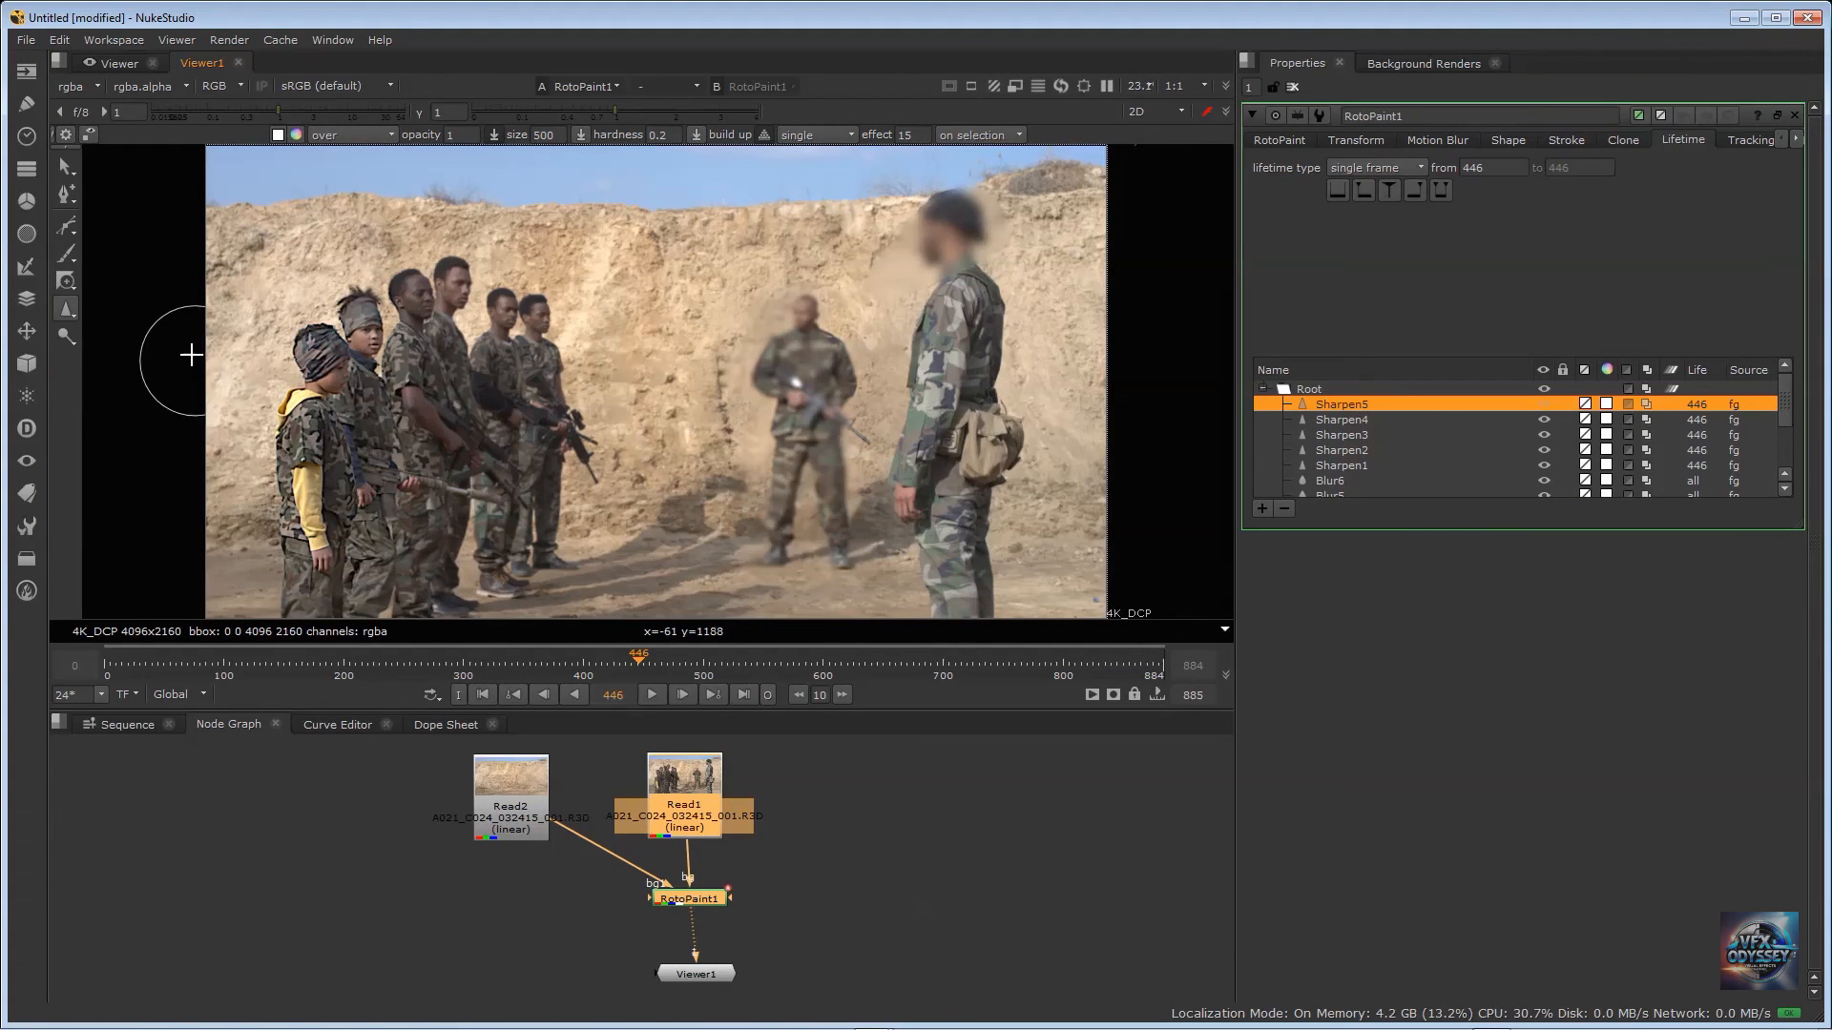
{"action": "key", "text": "space"}
{"action": "key", "text": "space"}
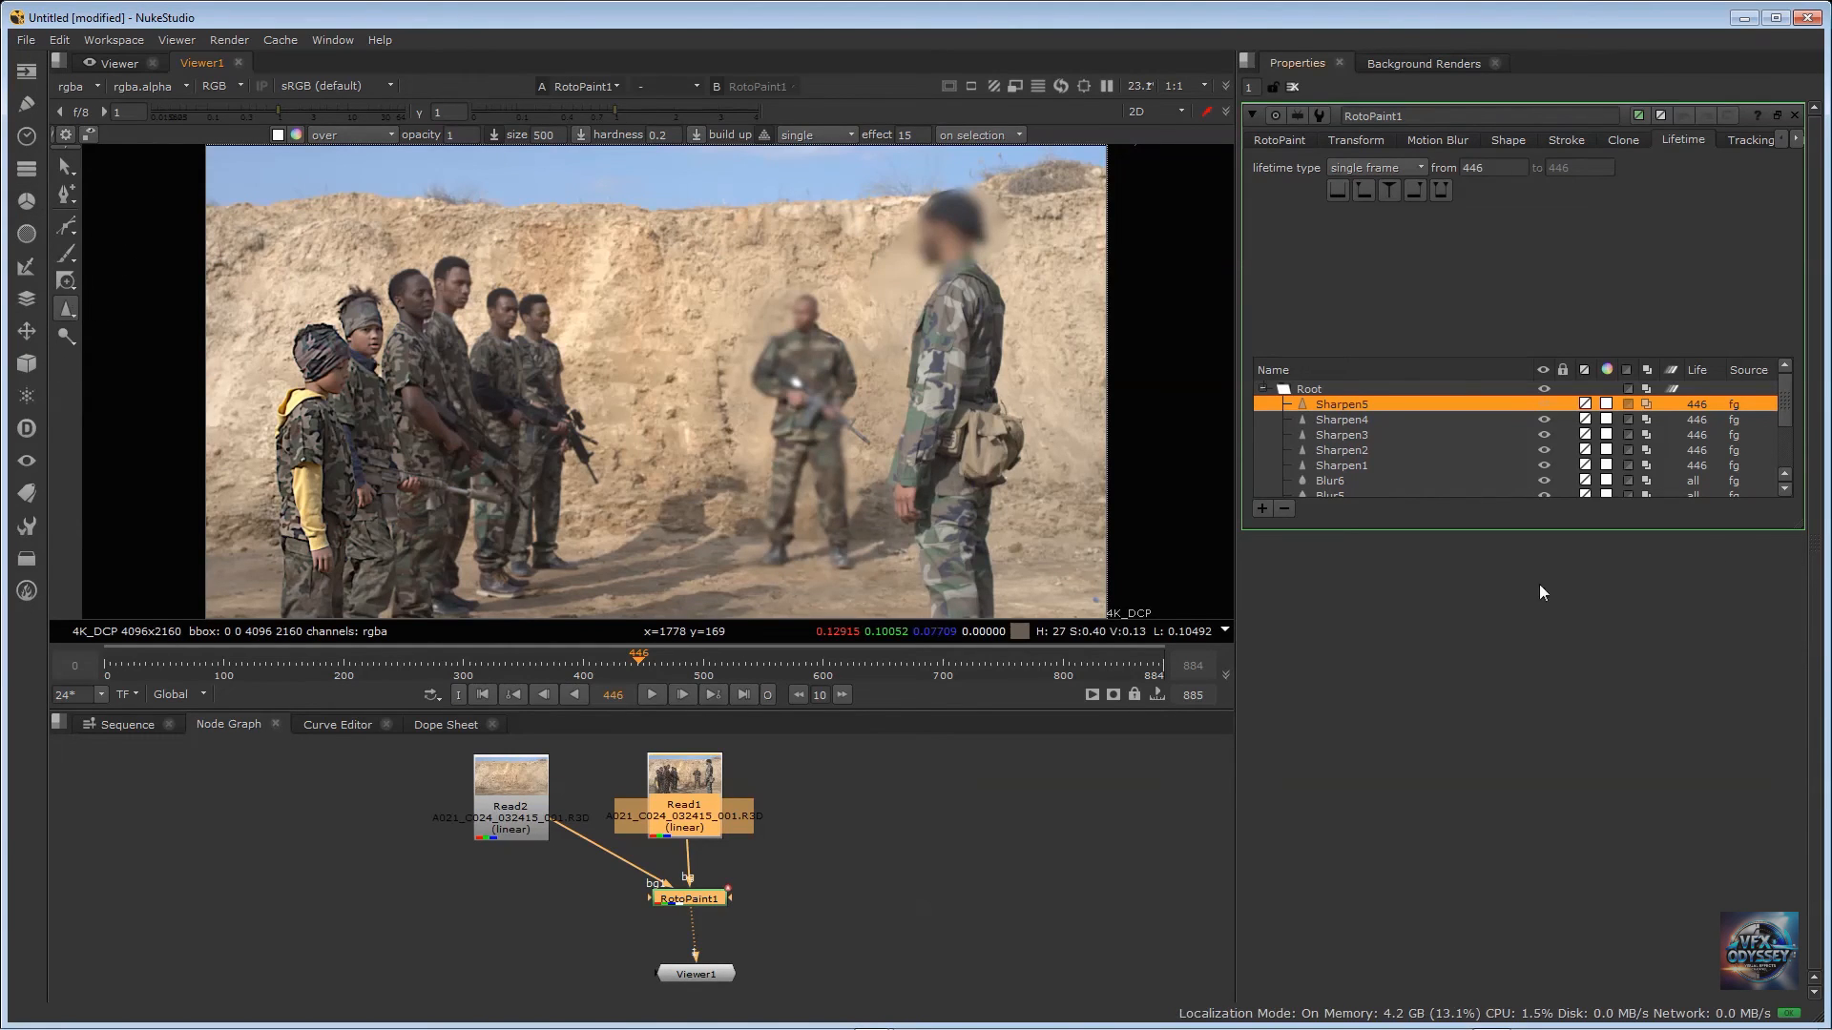
Step: Delete all the Sharpen and Blur strokes from RotoPaint1's stroke list
{"action": "left_click", "coordinate": [1364, 434]}
{"action": "scroll", "coordinate": [1355, 408], "scroll_direction": "down", "scroll_amount": 2}
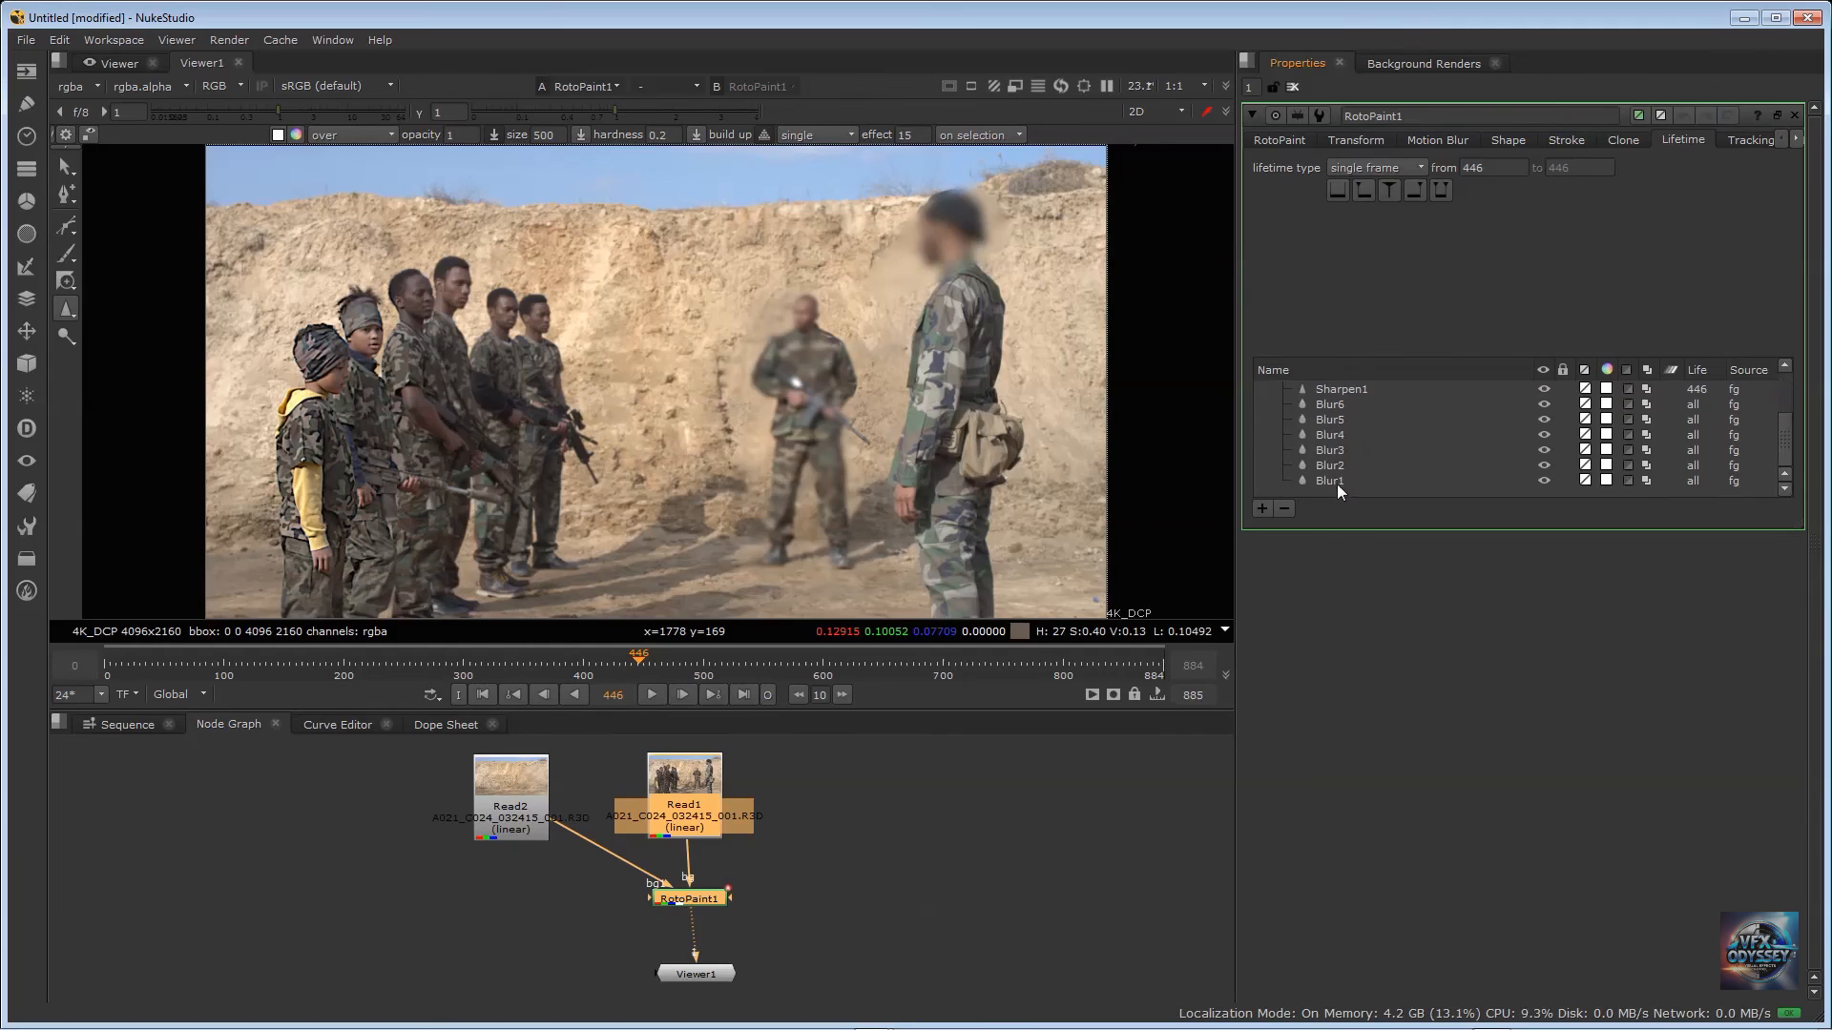
{"action": "left_click", "coordinate": [1364, 479], "text": "shift"}
{"action": "key", "text": "Delete"}
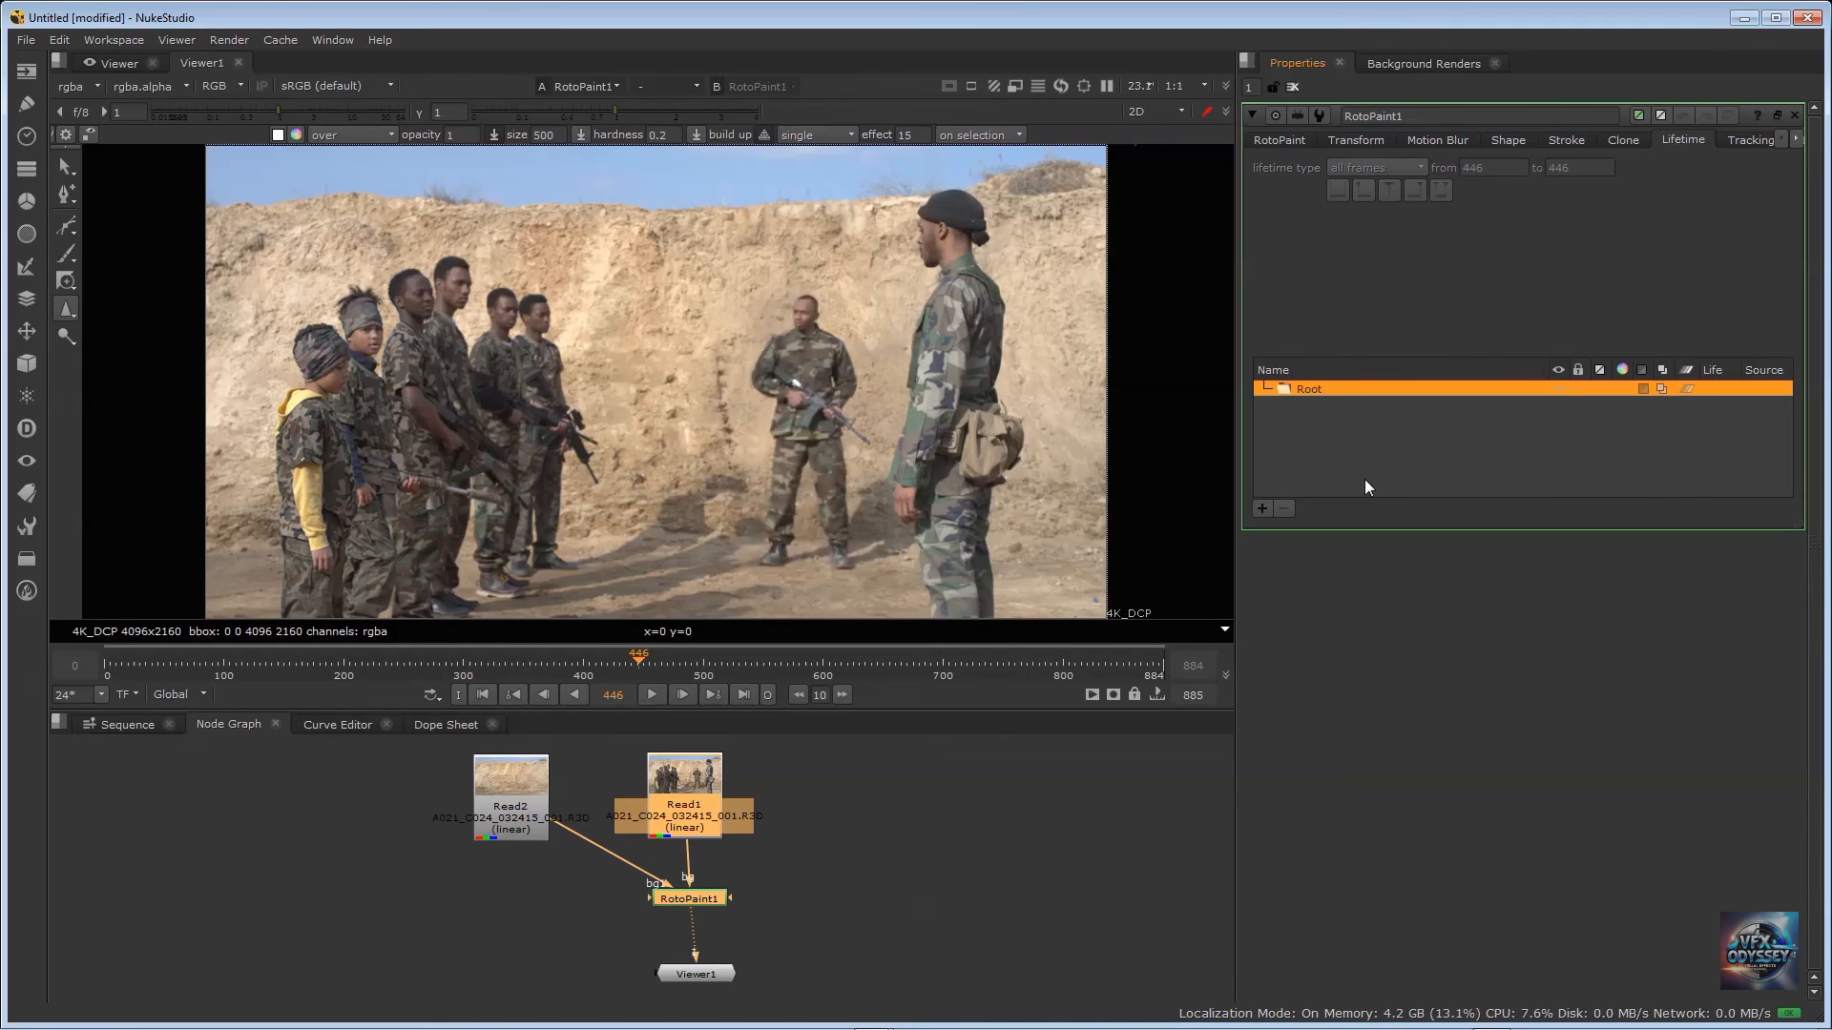
Step: Choose the Smear tool and set its brush size to 250
{"action": "right_click", "coordinate": [72, 318]}
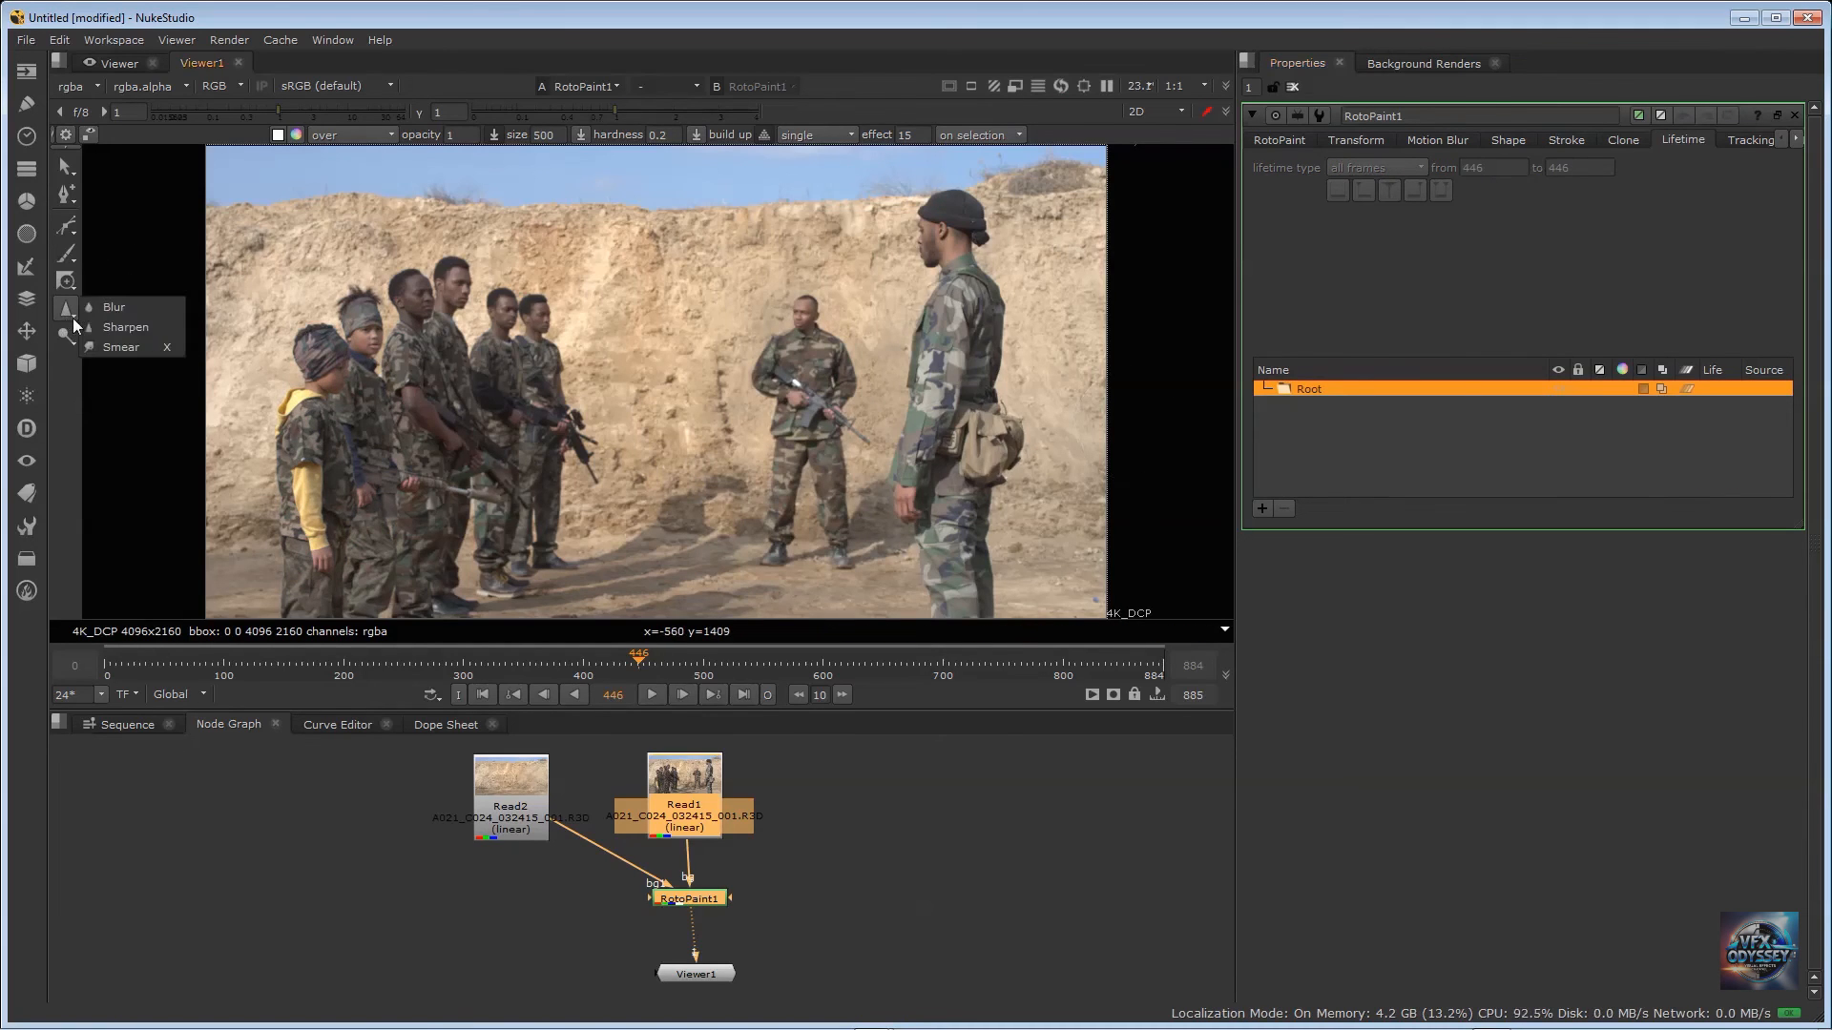
{"action": "left_click", "coordinate": [134, 347]}
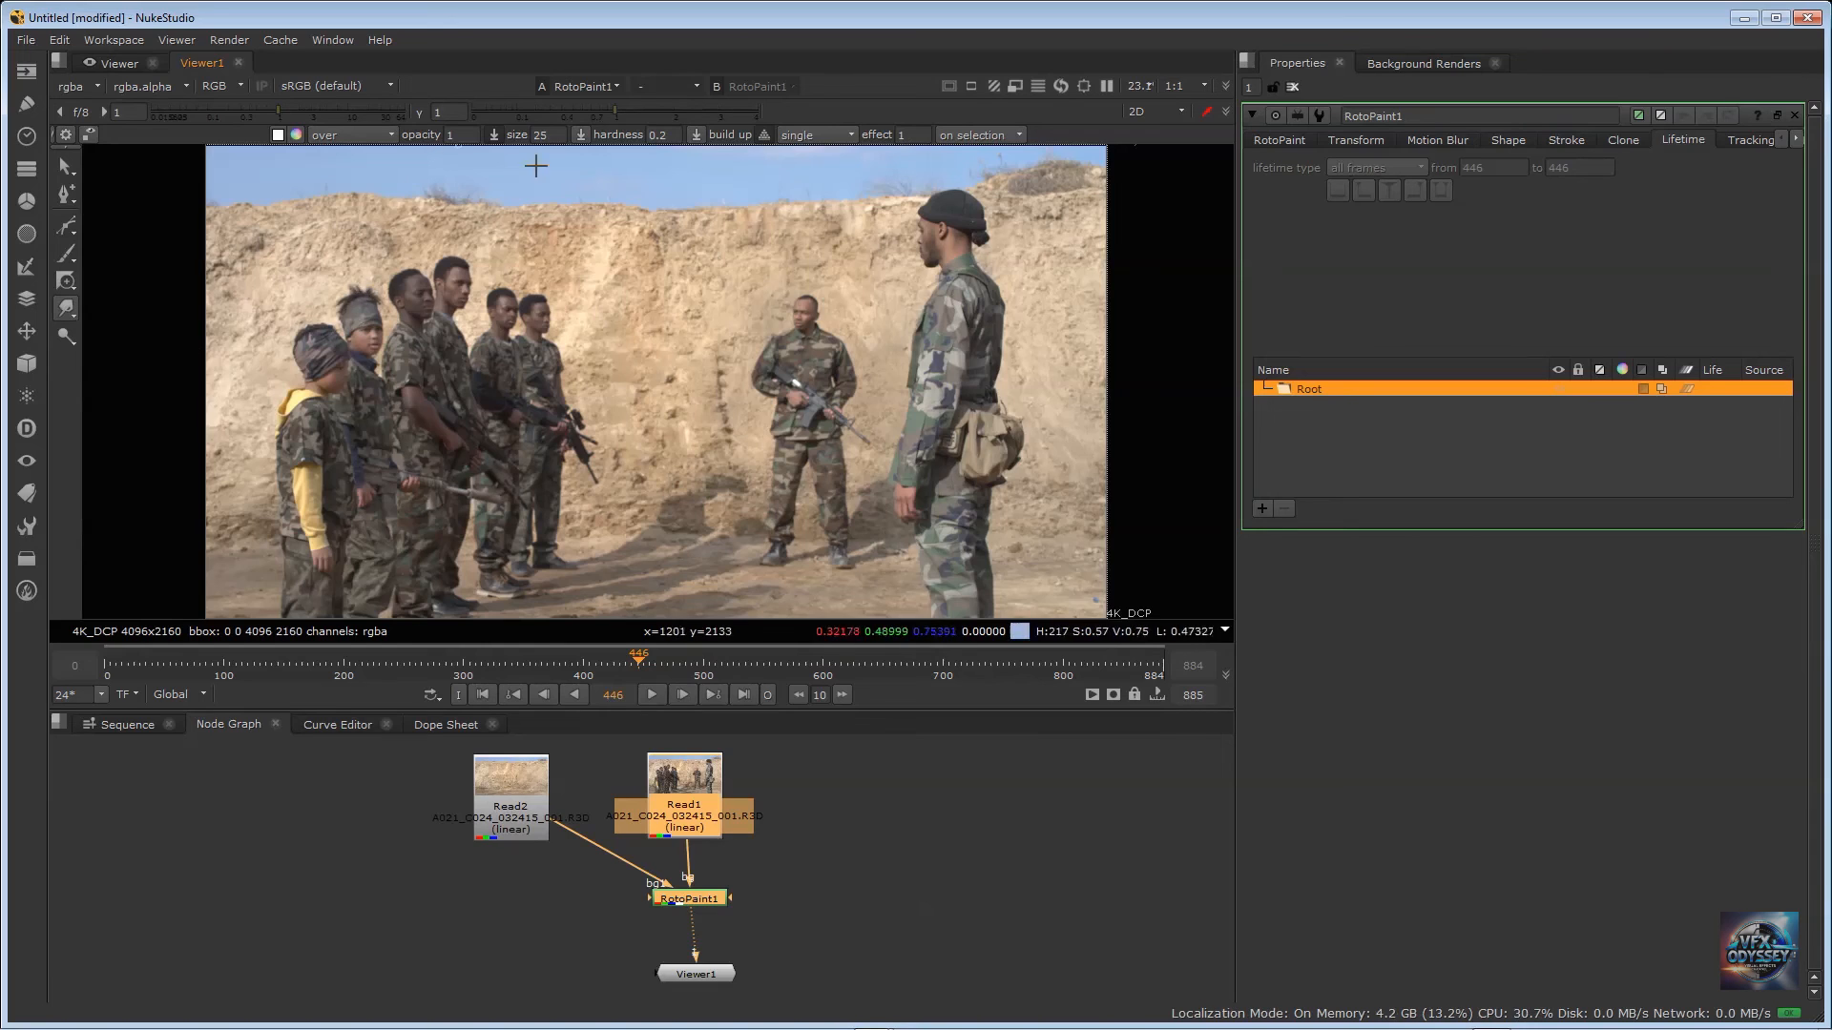
{"action": "left_click_drag", "start_coordinate": [553, 136], "coordinate": [490, 162]}
{"action": "type", "text": "0"}
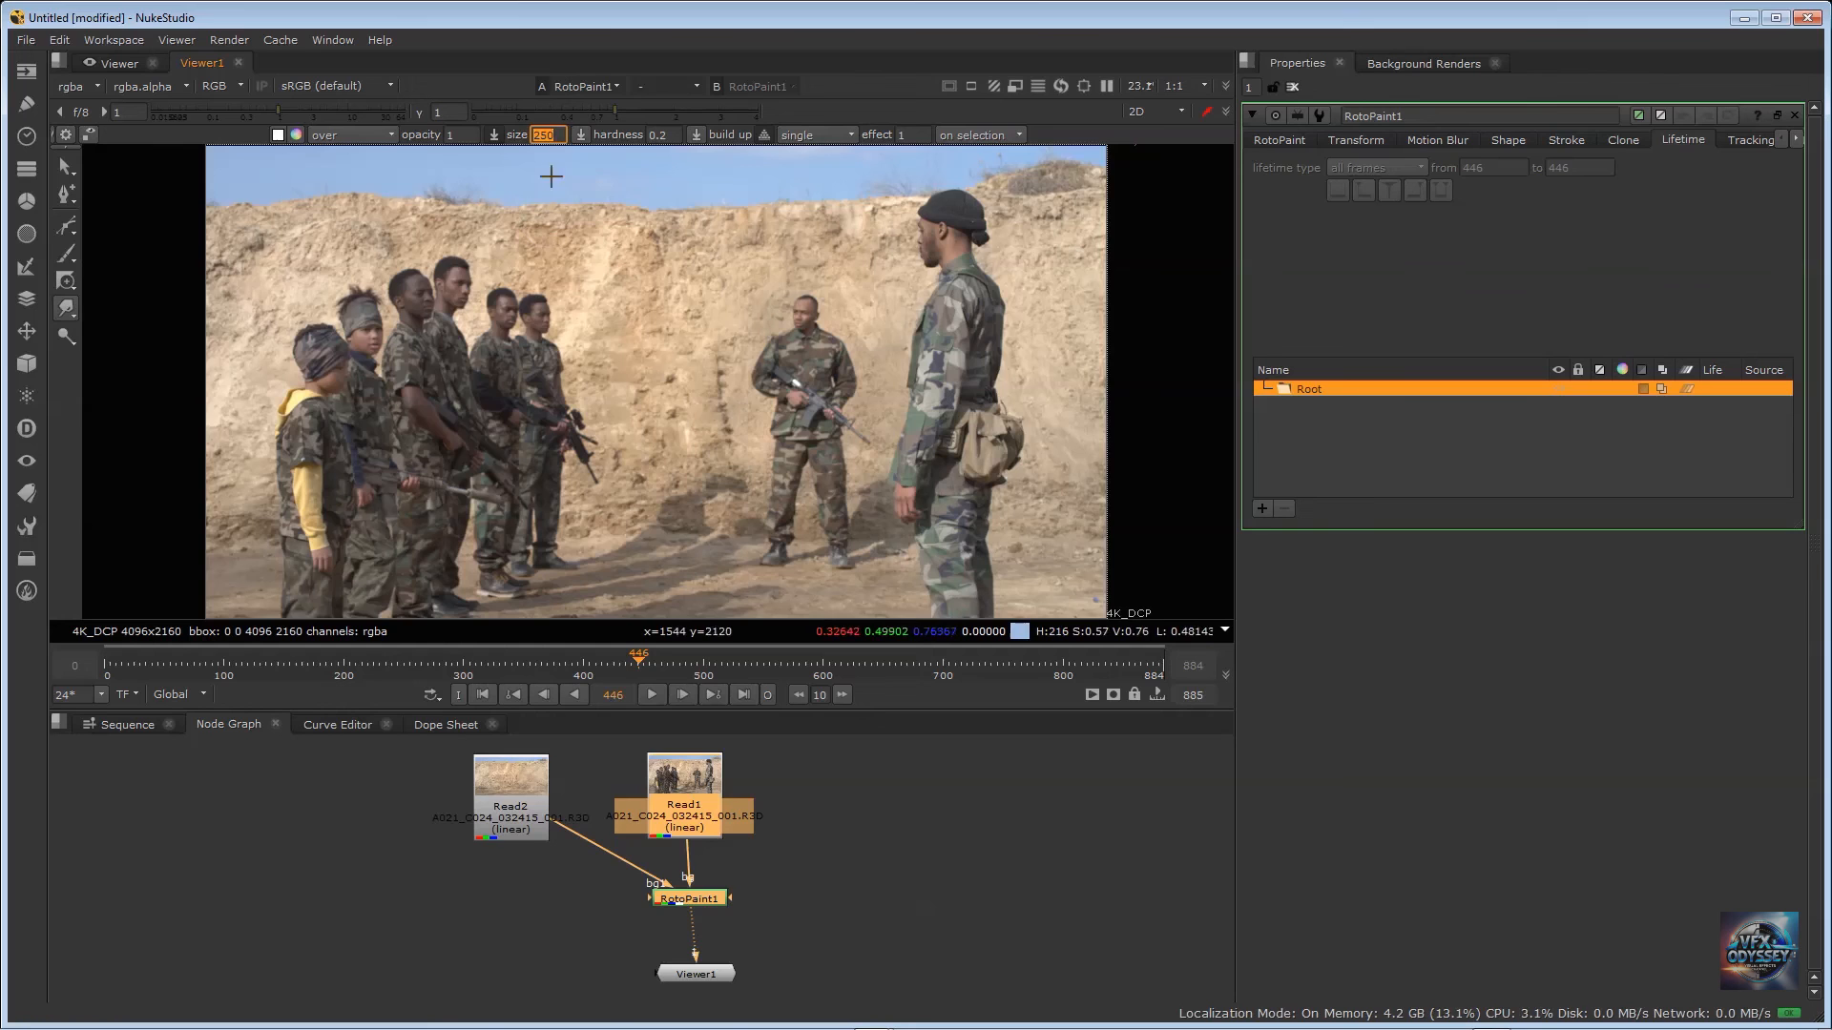
Step: Smear the upper edge of the sand wall up into the sky with a series of strokes on frame 446
{"action": "mouse_move", "coordinate": [452, 249]}
{"action": "left_mouse_down"}
{"action": "mouse_move", "coordinate": [475, 197]}
{"action": "mouse_move", "coordinate": [647, 225]}
{"action": "left_mouse_up"}
{"action": "mouse_move", "coordinate": [427, 258]}
{"action": "left_mouse_down"}
{"action": "mouse_move", "coordinate": [456, 212]}
{"action": "mouse_move", "coordinate": [418, 197]}
{"action": "left_mouse_up"}
{"action": "left_click_drag", "start_coordinate": [327, 255], "coordinate": [348, 172]}
{"action": "left_click_drag", "start_coordinate": [258, 212], "coordinate": [301, 189]}
{"action": "left_click_drag", "start_coordinate": [542, 236], "coordinate": [581, 189]}
{"action": "mouse_move", "coordinate": [632, 223]}
{"action": "left_mouse_down"}
{"action": "mouse_move", "coordinate": [679, 183]}
{"action": "mouse_move", "coordinate": [741, 229]}
{"action": "mouse_move", "coordinate": [826, 191]}
{"action": "mouse_move", "coordinate": [878, 194]}
{"action": "left_mouse_up"}
{"action": "mouse_move", "coordinate": [706, 226]}
{"action": "left_mouse_down"}
{"action": "mouse_move", "coordinate": [700, 208]}
{"action": "mouse_move", "coordinate": [610, 233]}
{"action": "mouse_move", "coordinate": [541, 200]}
{"action": "left_mouse_up"}
{"action": "left_click_drag", "start_coordinate": [322, 234], "coordinate": [330, 207]}
{"action": "left_click_drag", "start_coordinate": [254, 272], "coordinate": [232, 290]}
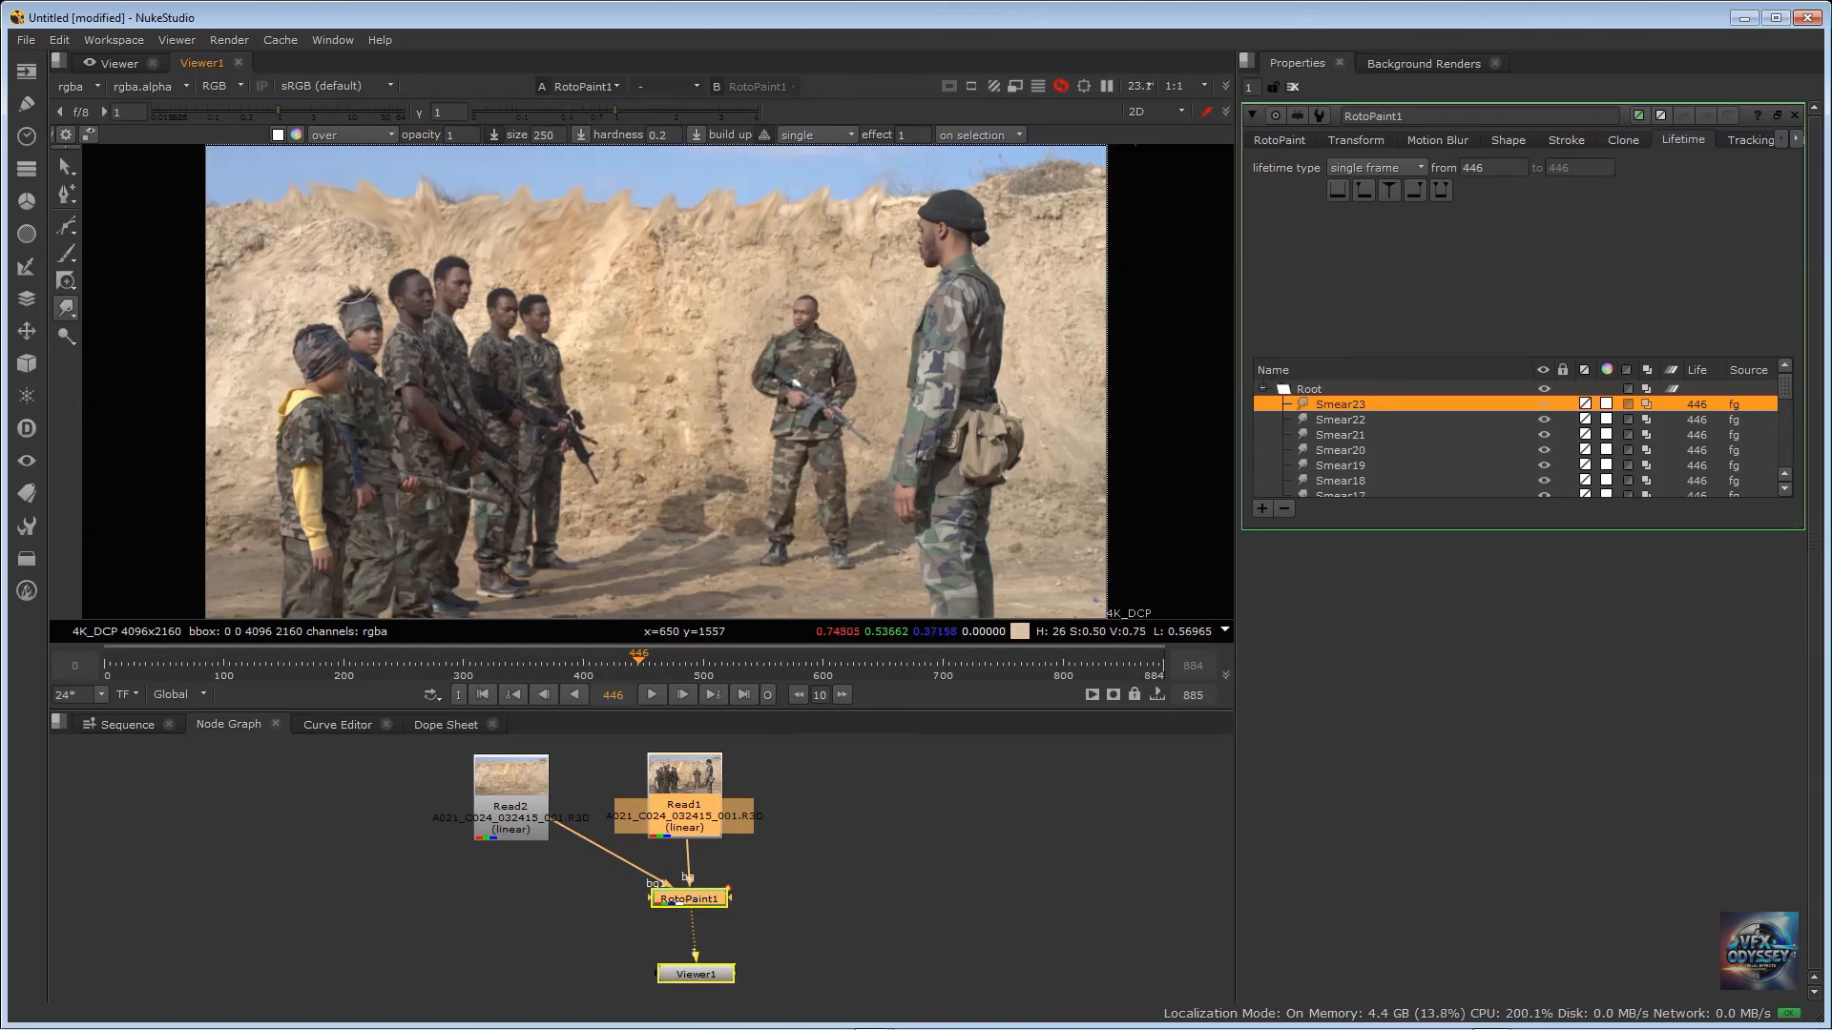
Step: Smear the middle of the sand wall, the ground below it, and the central soldier's head and shoulder
{"action": "left_click_drag", "start_coordinate": [580, 288], "coordinate": [600, 334]}
{"action": "left_click_drag", "start_coordinate": [648, 430], "coordinate": [615, 611]}
{"action": "mouse_move", "coordinate": [809, 327]}
{"action": "left_mouse_down"}
{"action": "mouse_move", "coordinate": [839, 288]}
{"action": "mouse_move", "coordinate": [740, 301]}
{"action": "mouse_move", "coordinate": [810, 279]}
{"action": "mouse_move", "coordinate": [854, 338]}
{"action": "mouse_move", "coordinate": [748, 393]}
{"action": "left_mouse_up"}
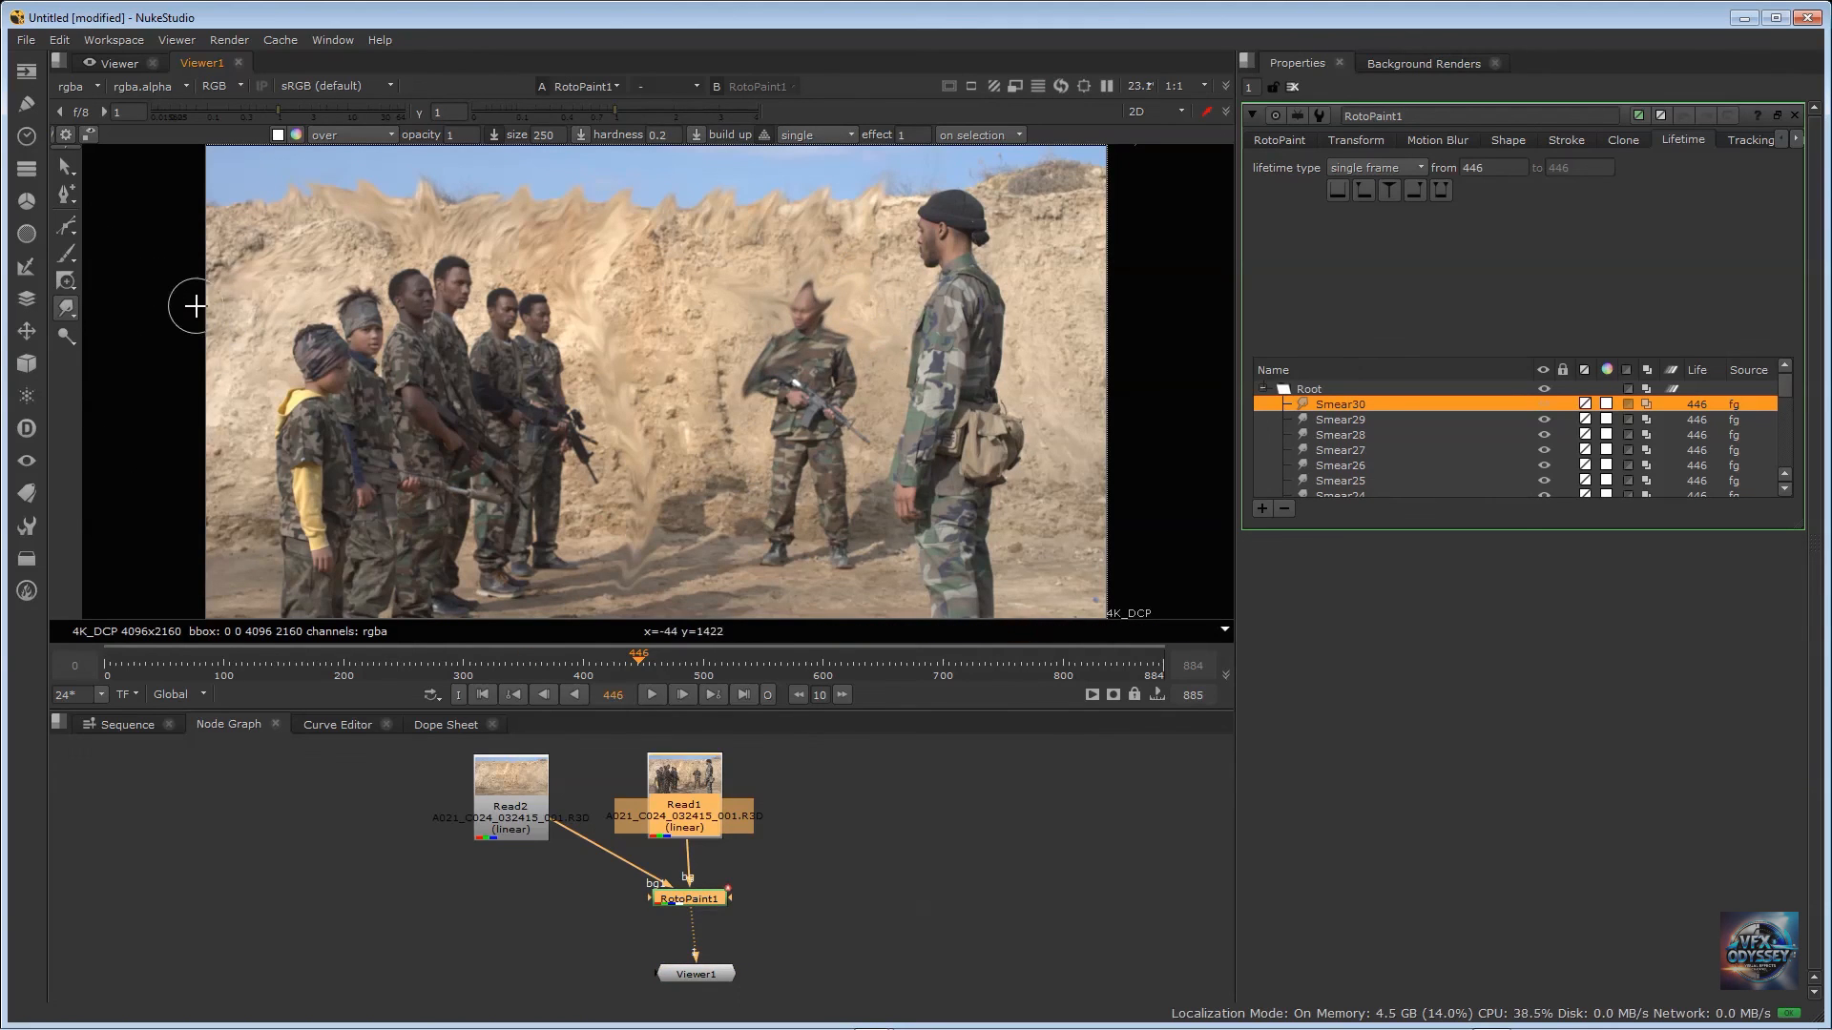
Step: Delete all the Smear strokes from RotoPaint1's stroke list
{"action": "left_click", "coordinate": [1340, 420]}
{"action": "left_click", "coordinate": [1353, 391]}
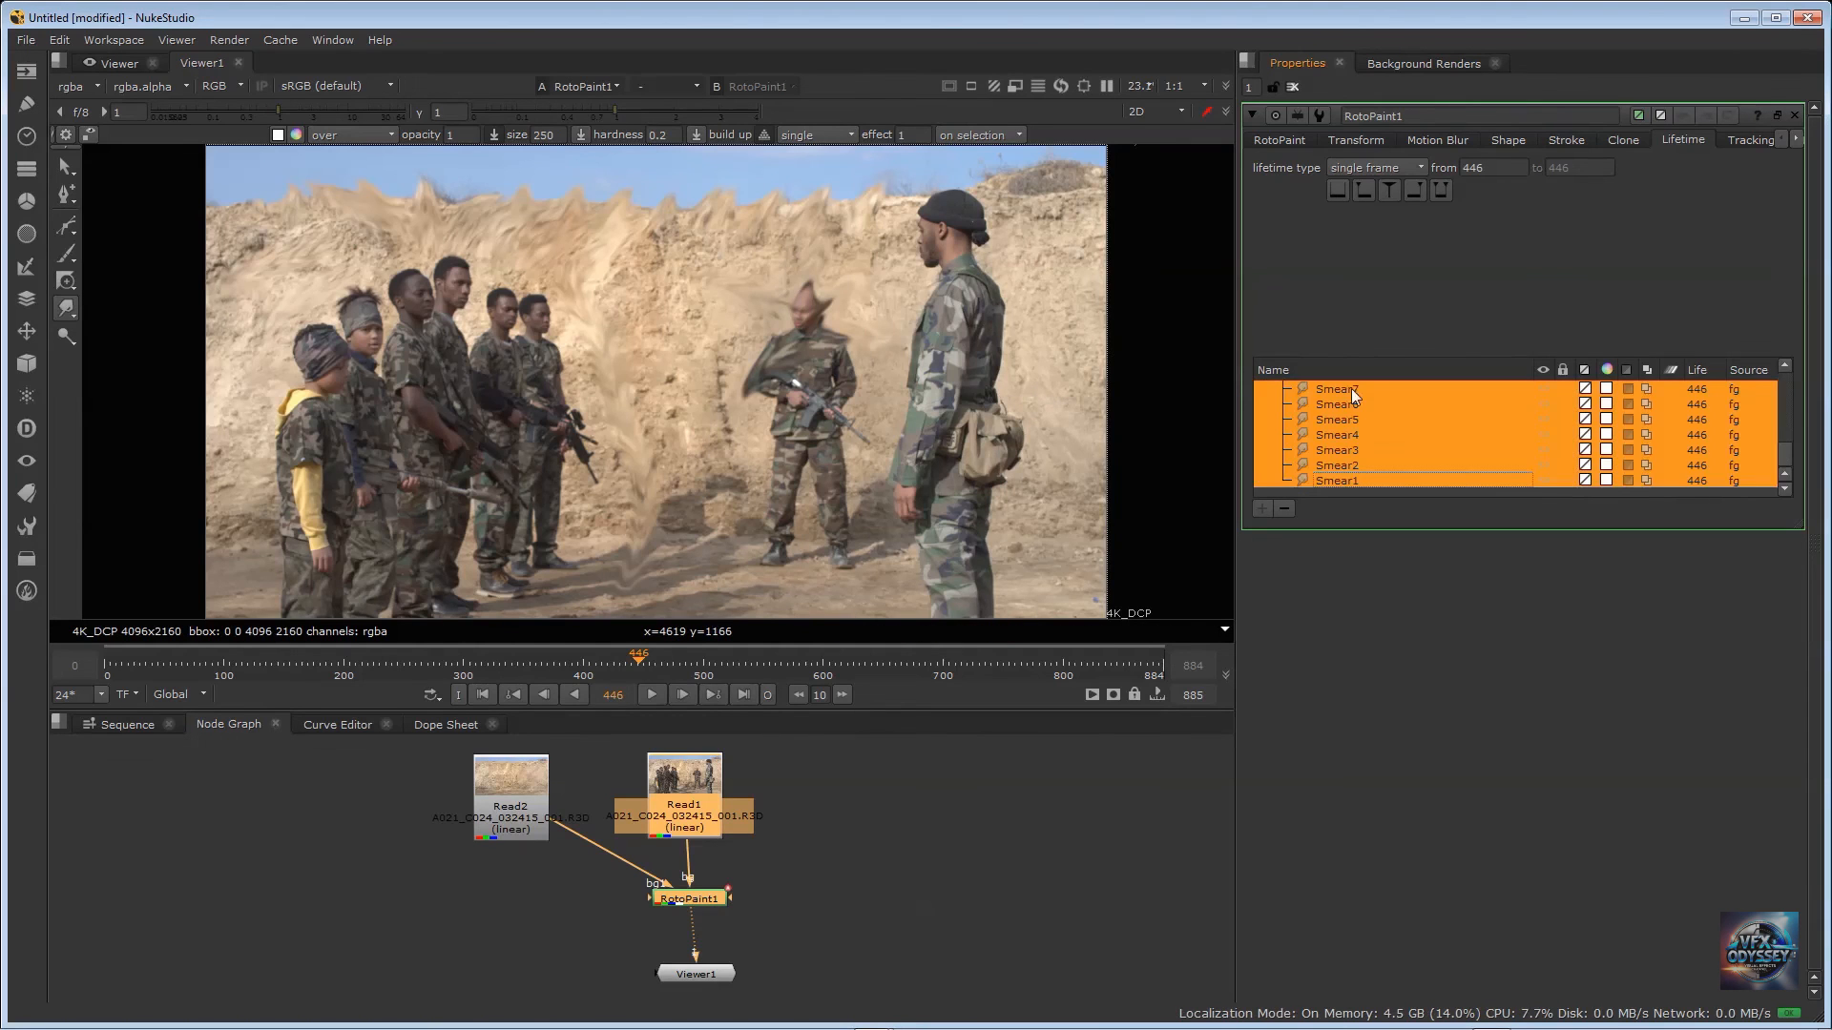
{"action": "key", "text": "Delete"}
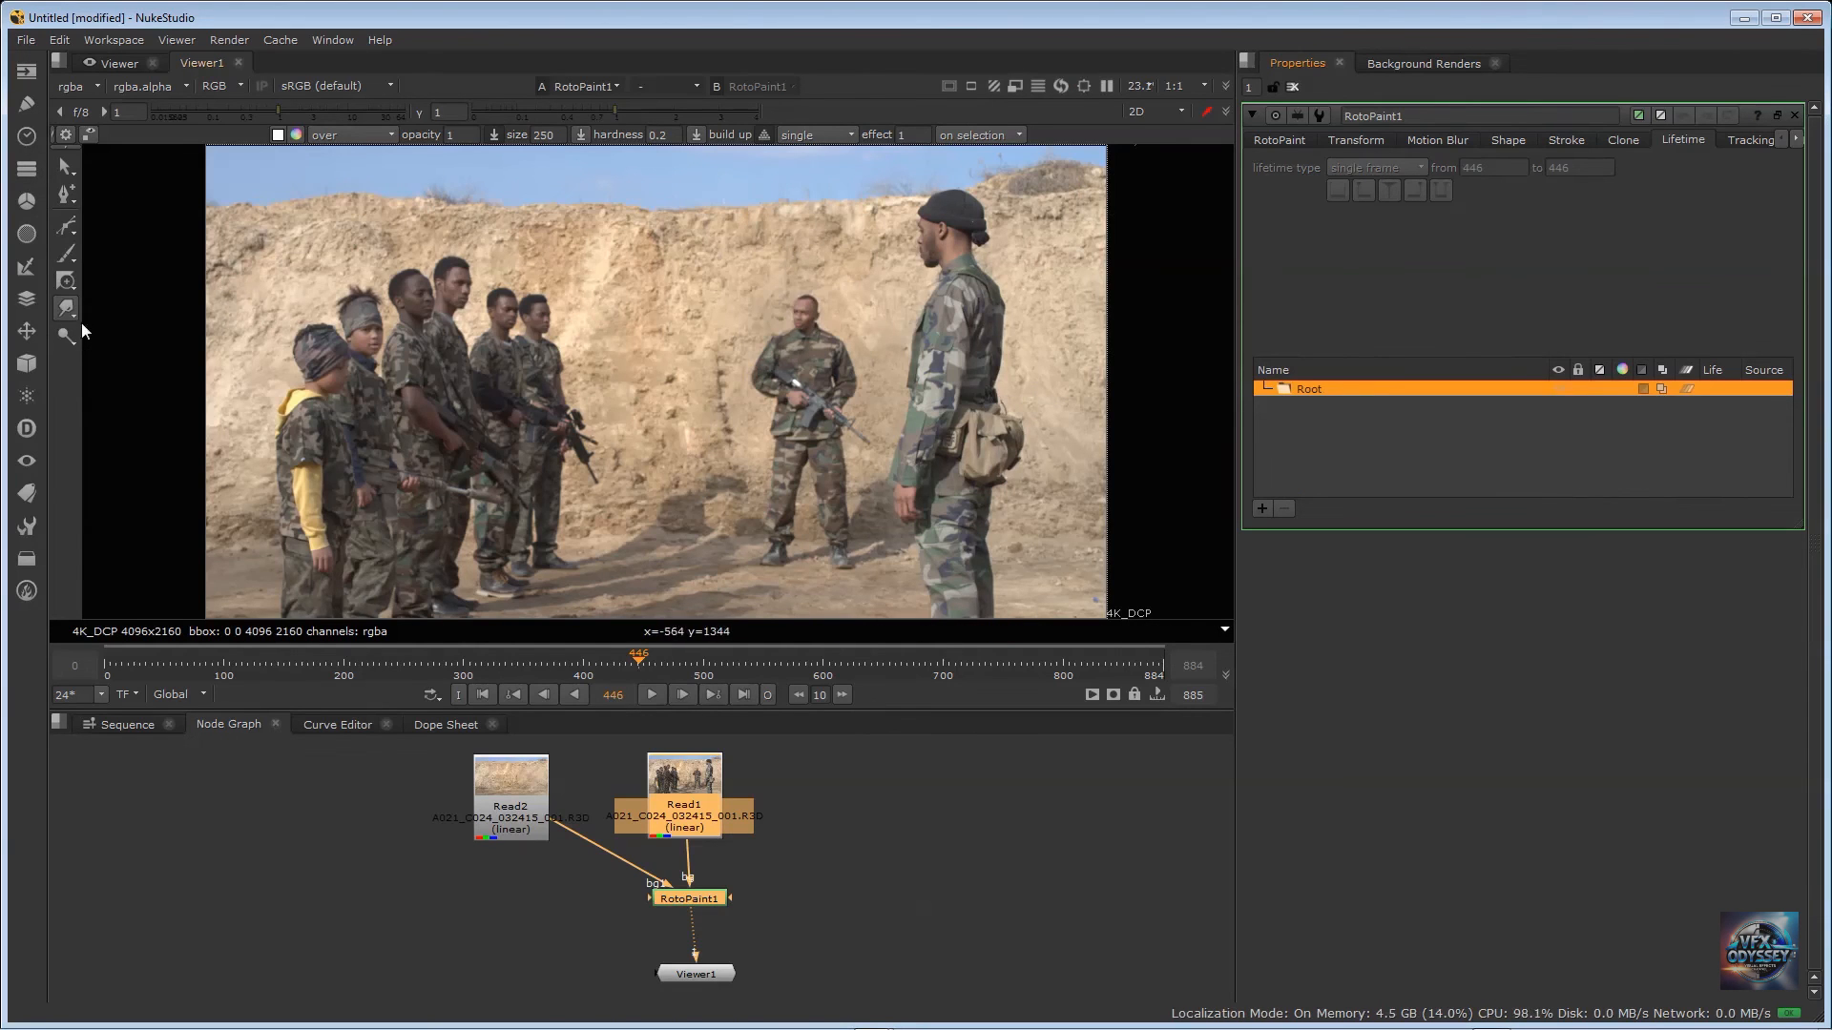
Step: Choose the Dodge tool with size 500 and opacity 0.05, and brush the sand wall near the foreground soldier's head on frame 446
{"action": "left_click", "coordinate": [72, 327]}
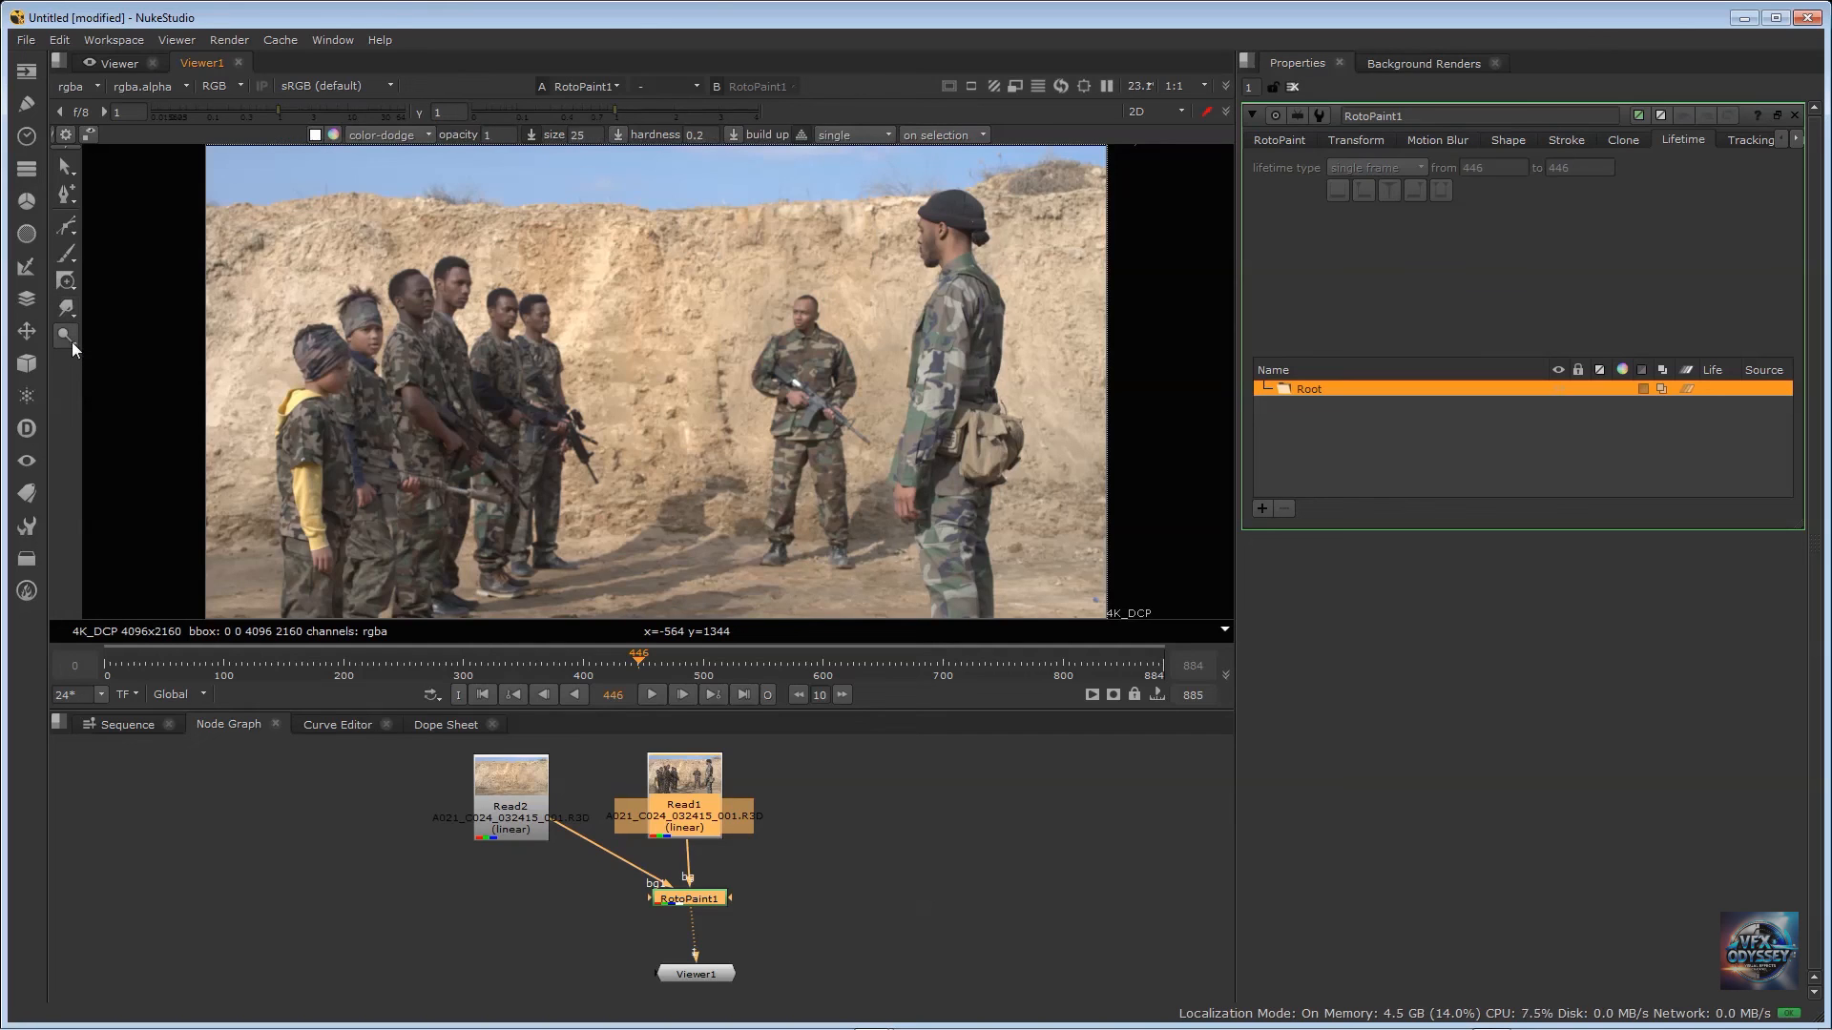
{"action": "left_click", "coordinate": [73, 345]}
{"action": "left_click", "coordinate": [118, 332]}
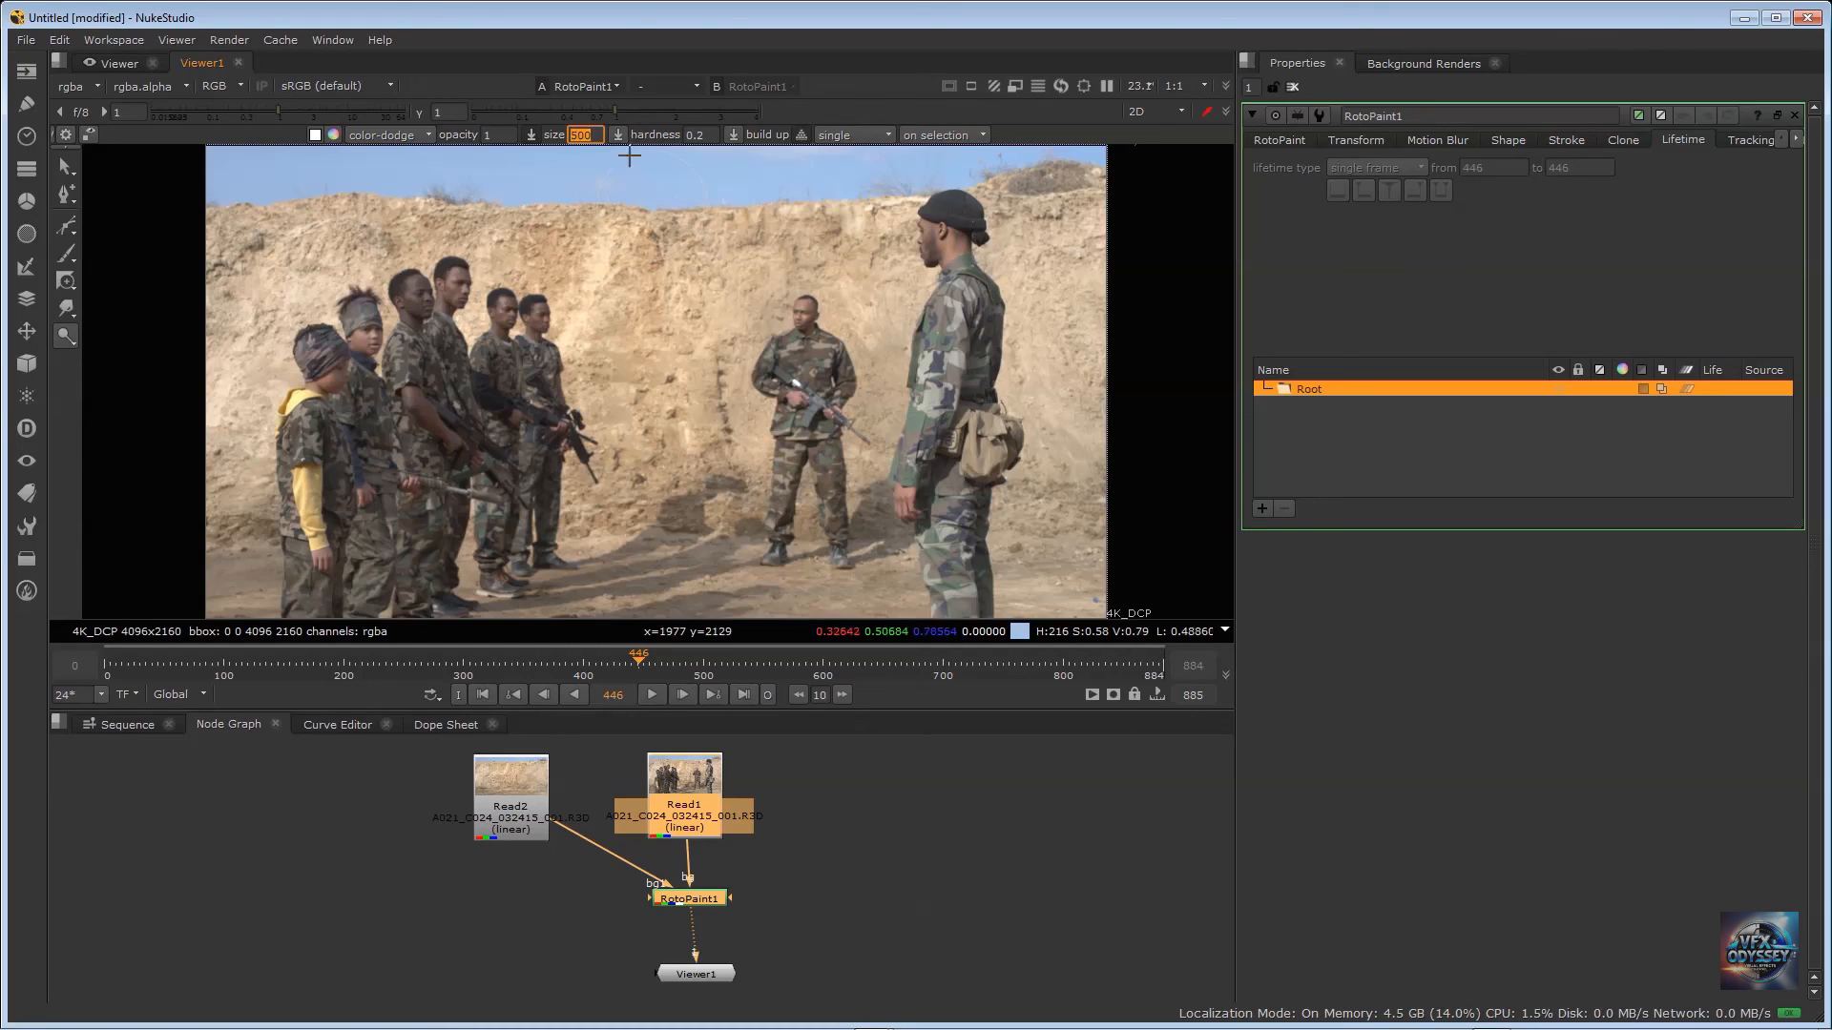
{"action": "left_click", "coordinate": [502, 136]}
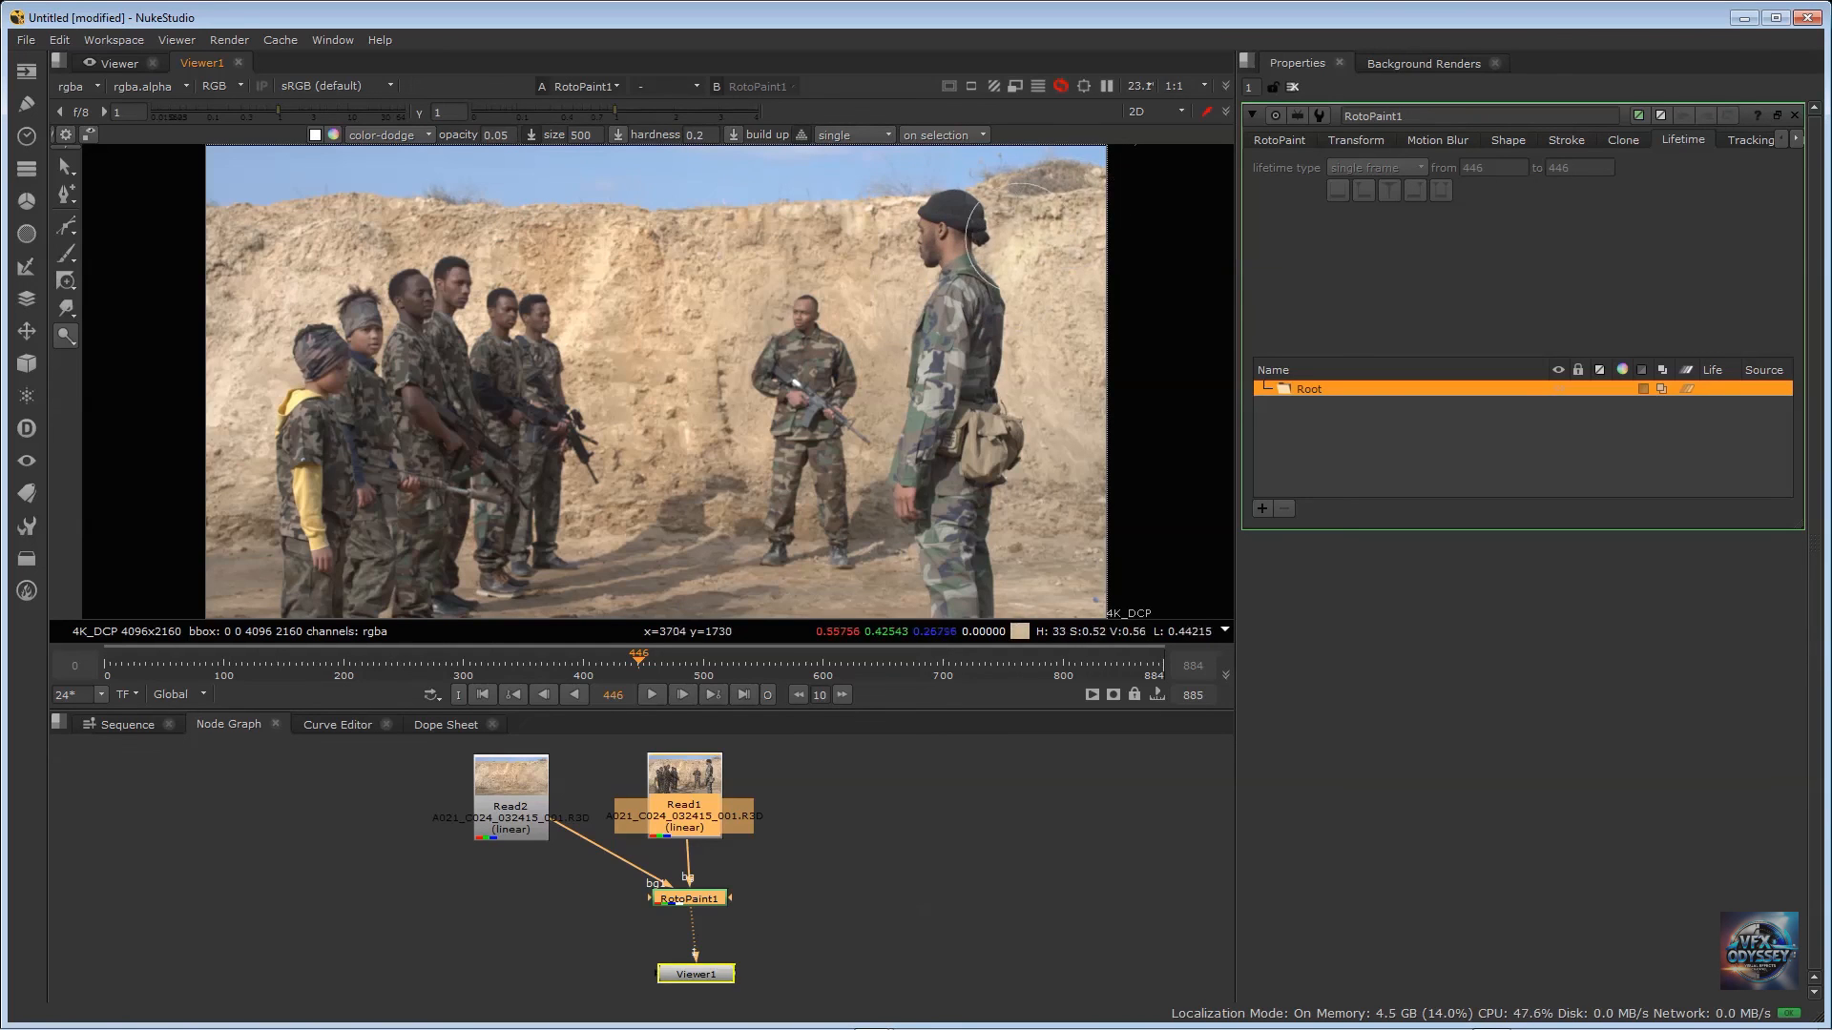
{"action": "left_click_drag", "start_coordinate": [1044, 192], "coordinate": [1011, 208]}
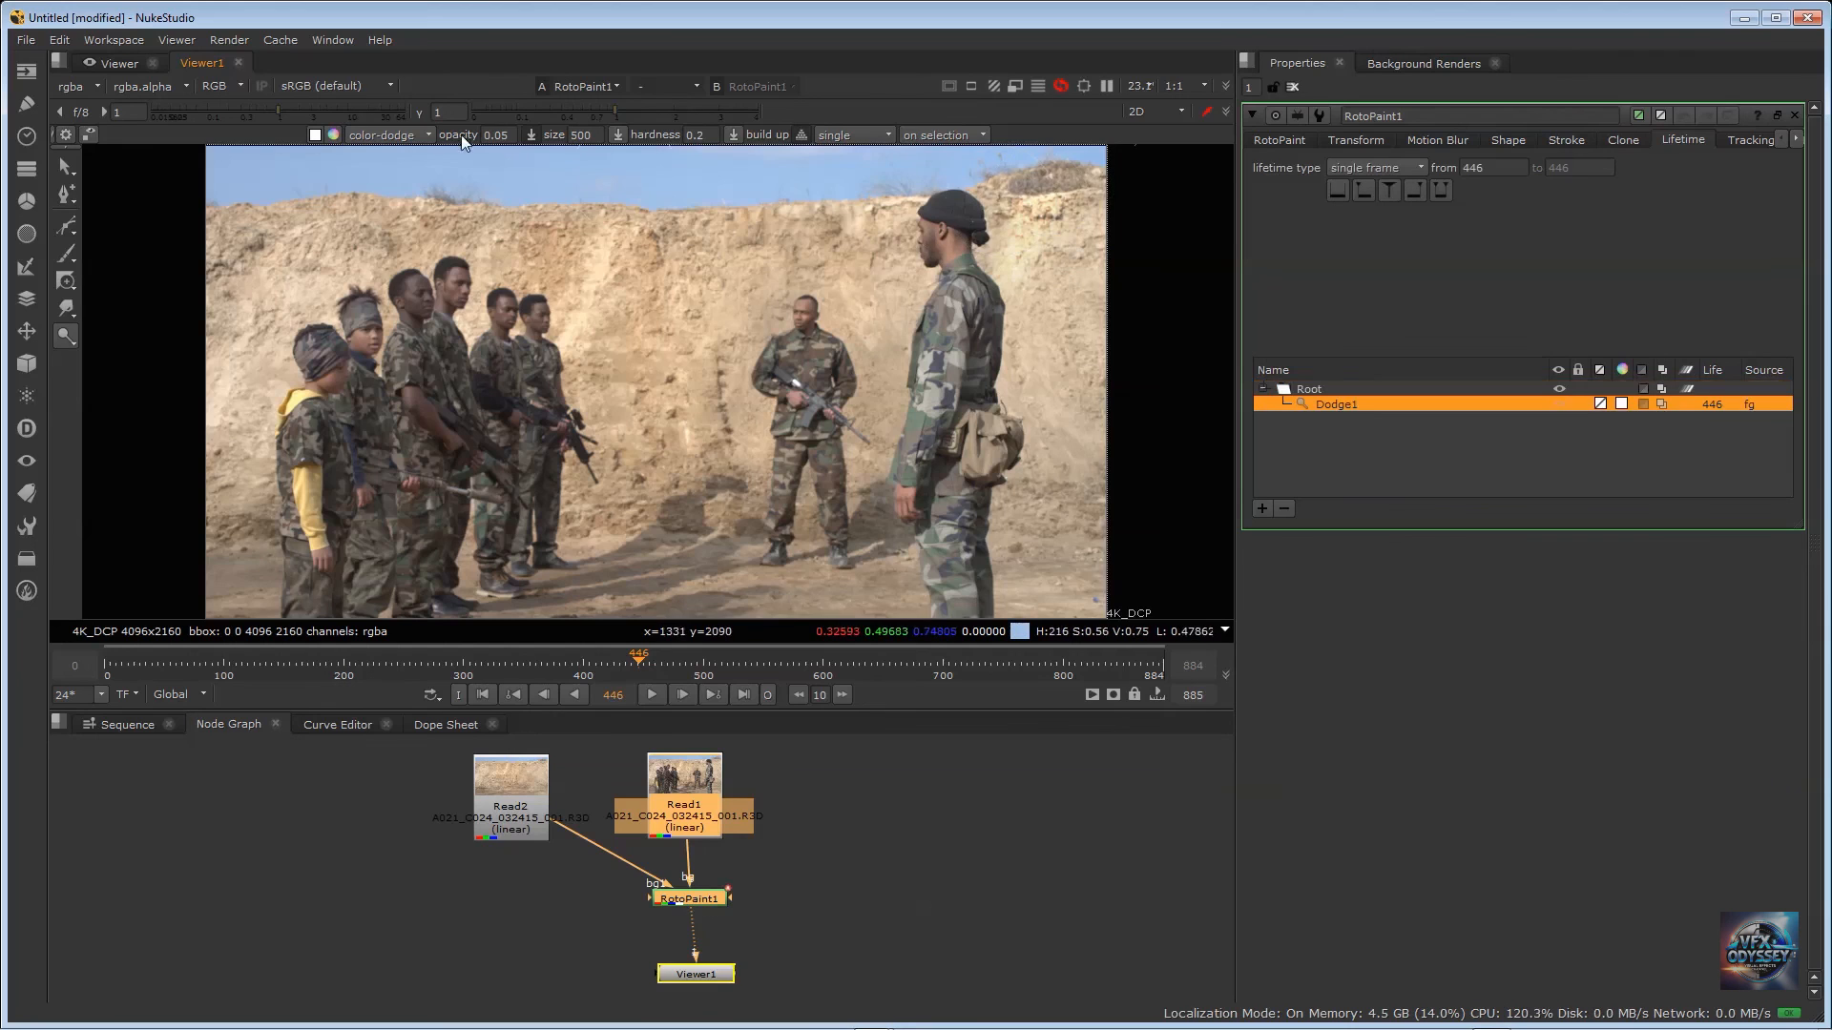
Step: Try Dodge strokes at opacity 1 on the upper sand wall, undoing each one
{"action": "double_click", "coordinate": [508, 135]}
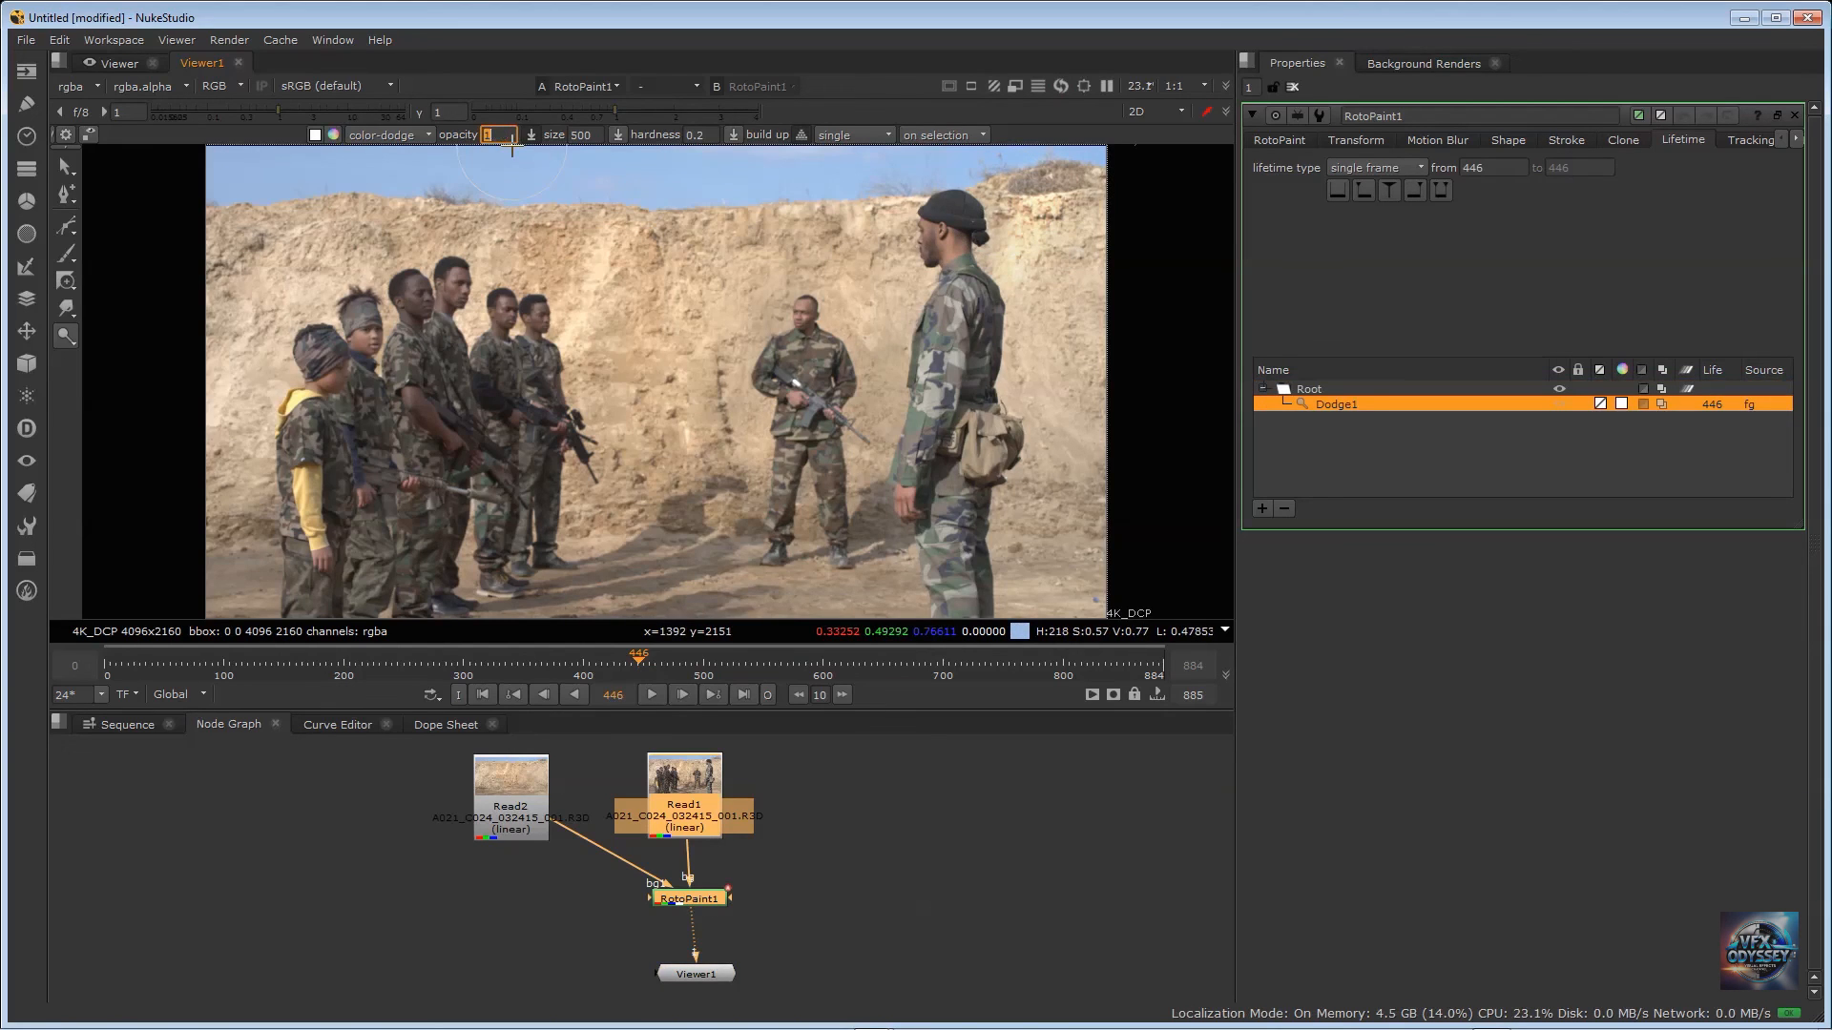
{"action": "mouse_move", "coordinate": [788, 224]}
{"action": "left_mouse_down"}
{"action": "mouse_move", "coordinate": [535, 229]}
{"action": "mouse_move", "coordinate": [791, 262]}
{"action": "mouse_move", "coordinate": [572, 272]}
{"action": "mouse_move", "coordinate": [788, 256]}
{"action": "left_mouse_up"}
{"action": "key", "text": "ctrl+z"}
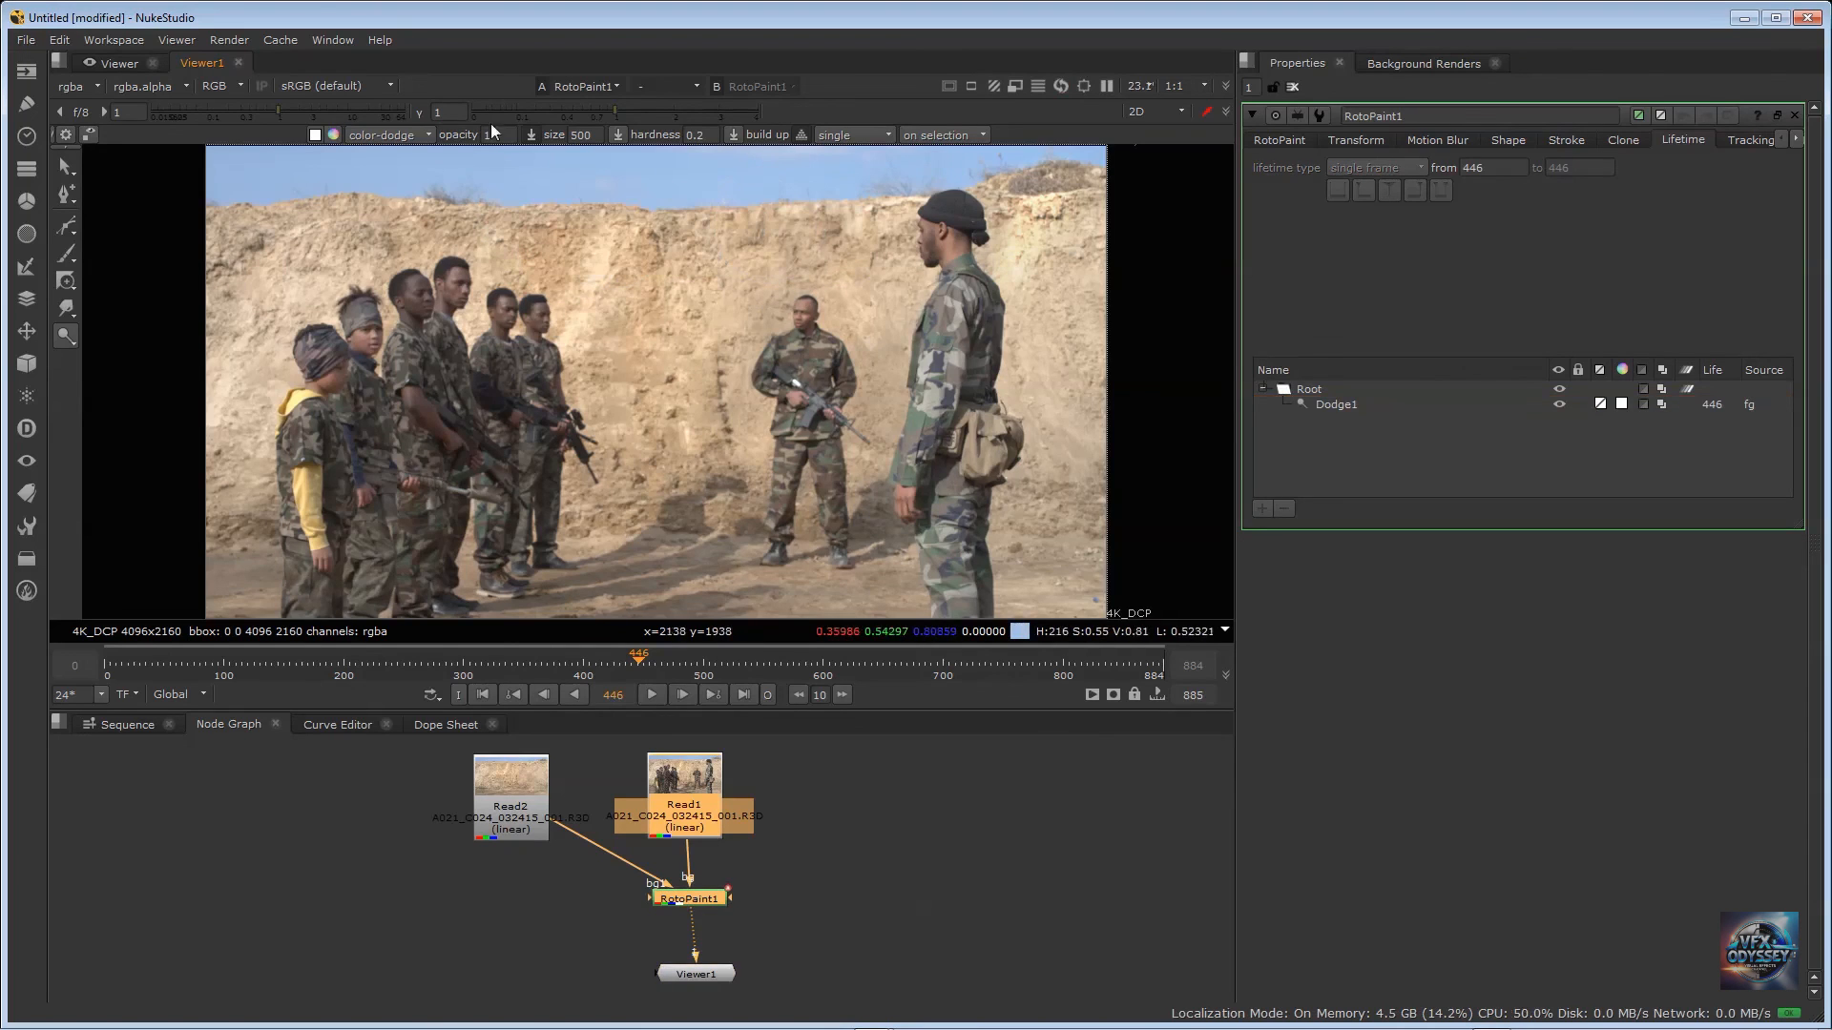
{"action": "mouse_move", "coordinate": [1088, 229]}
{"action": "left_mouse_down"}
{"action": "mouse_move", "coordinate": [1026, 224]}
{"action": "mouse_move", "coordinate": [1084, 246]}
{"action": "left_mouse_up"}
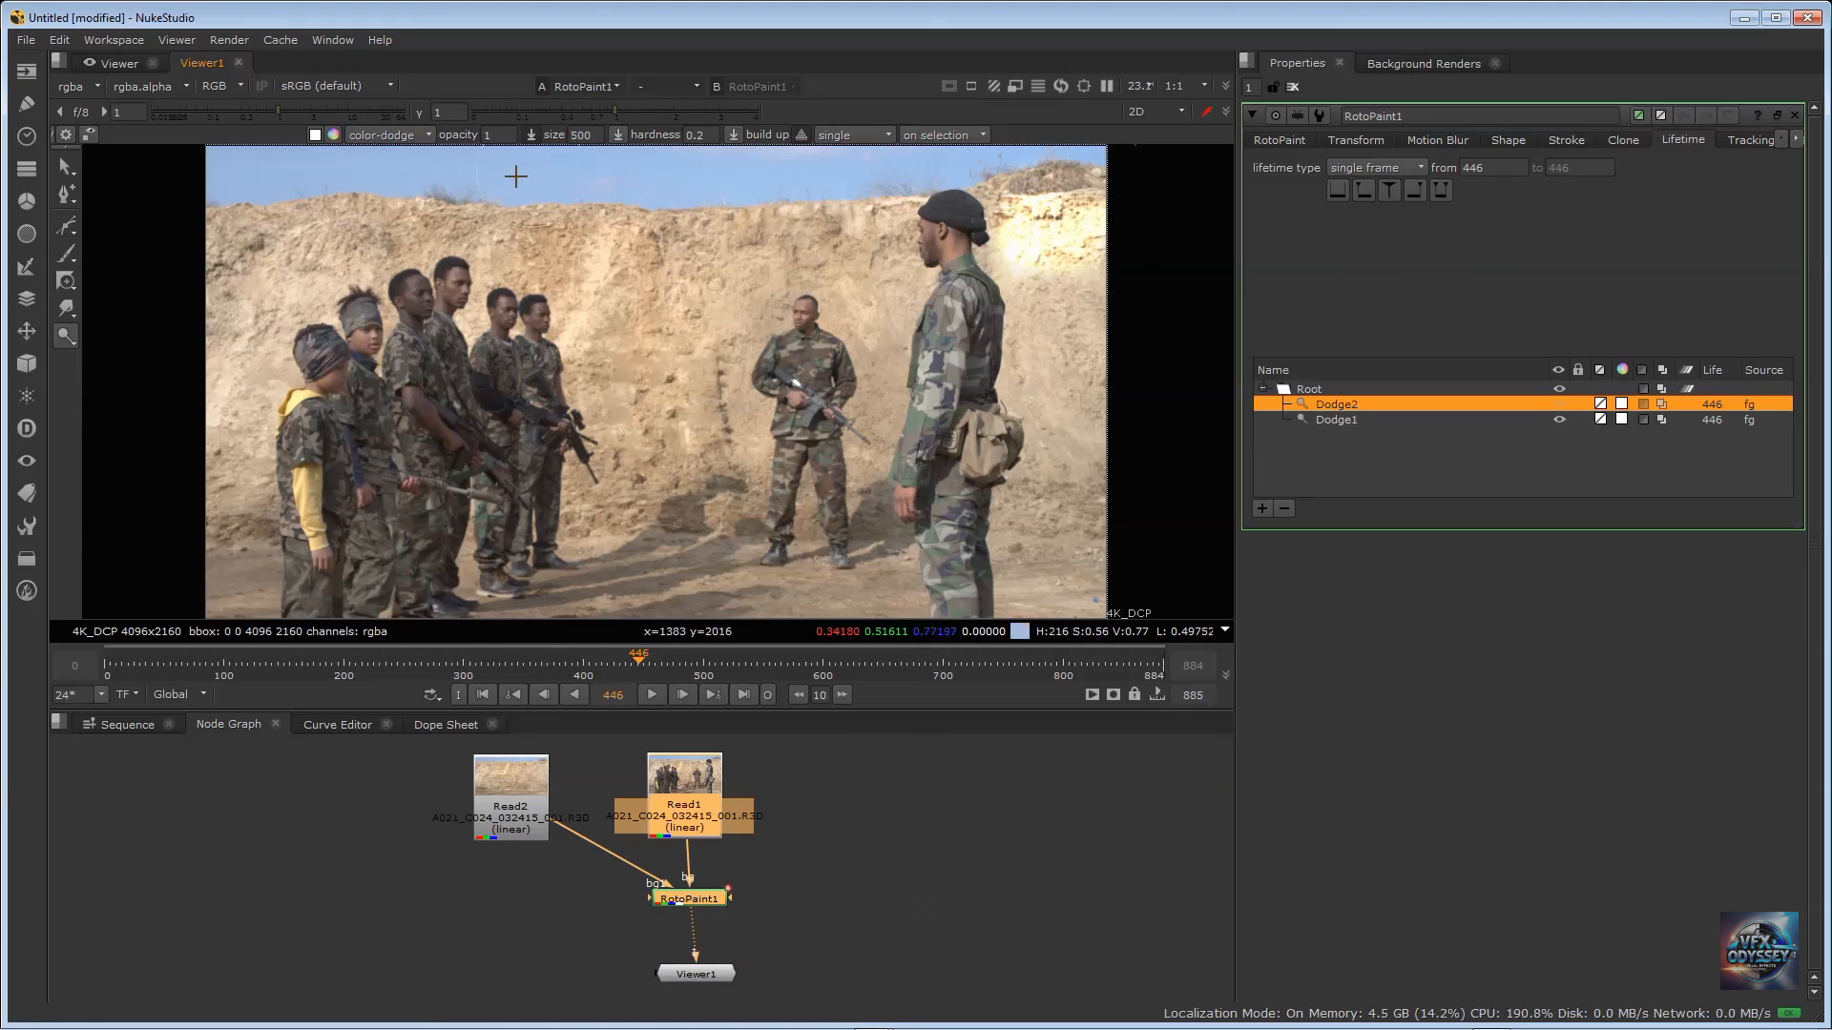
{"action": "key", "text": "ctrl+z"}
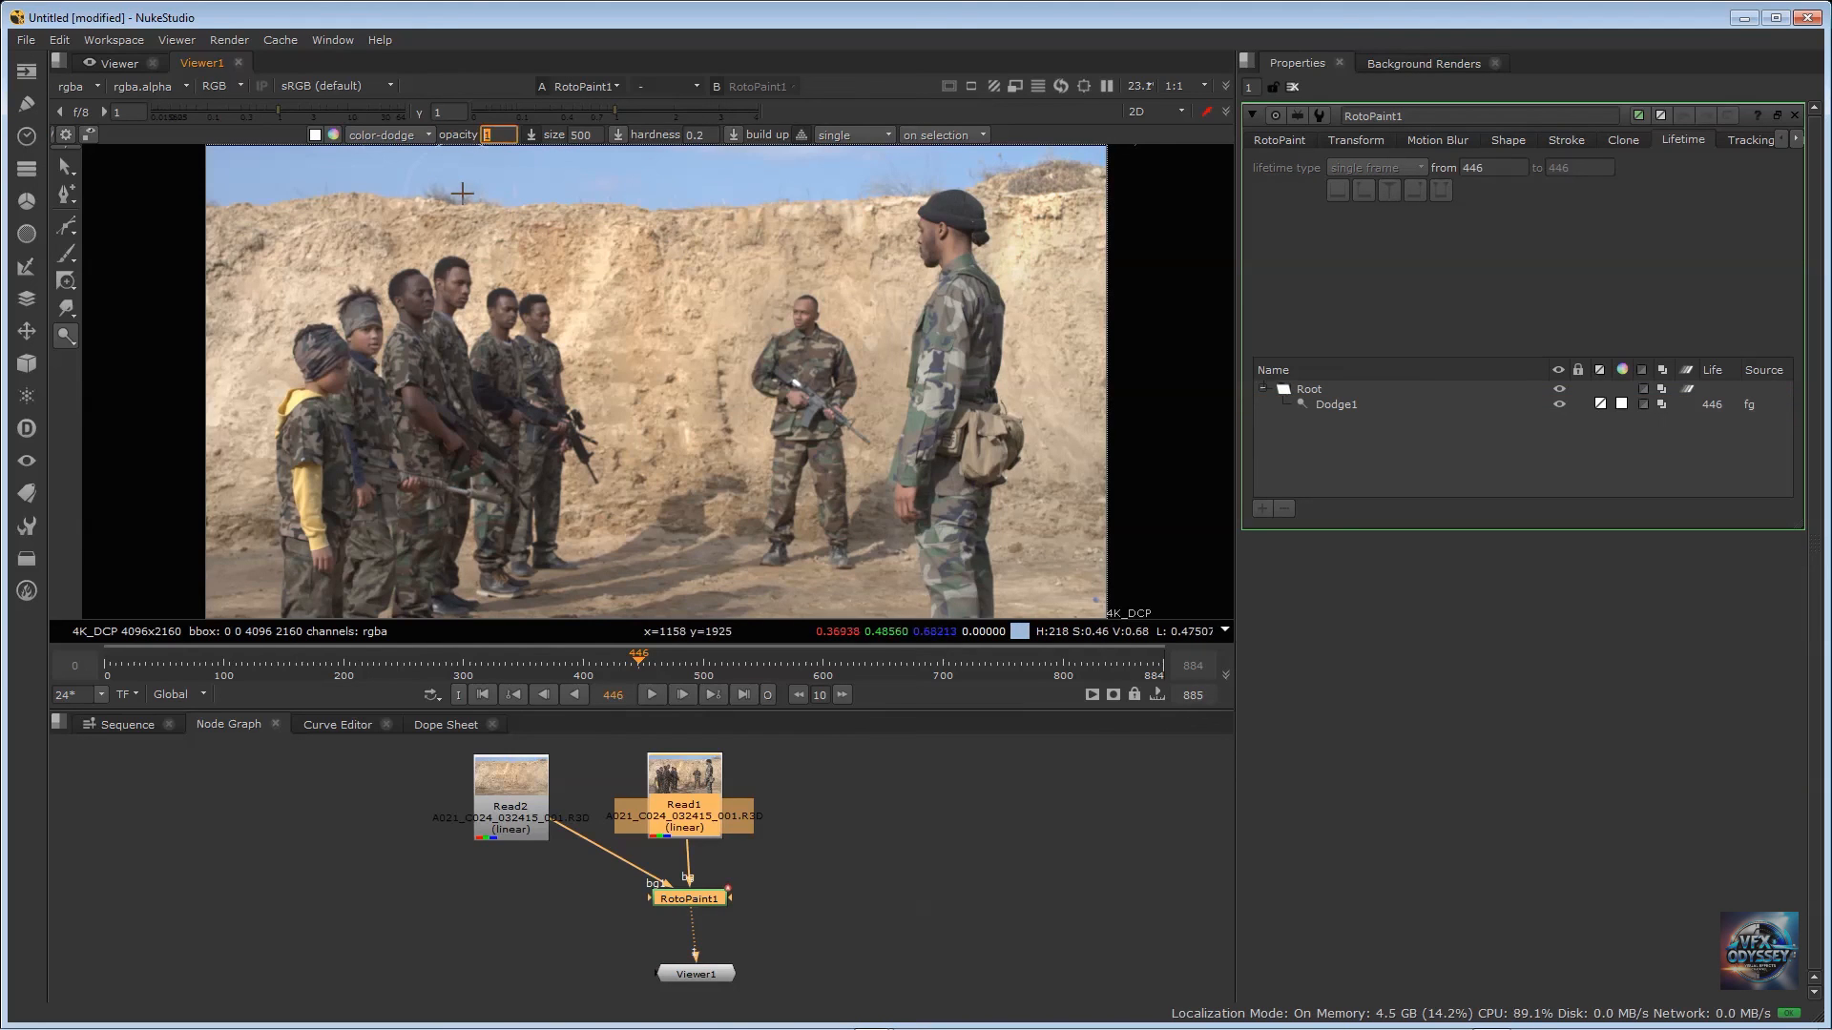
Step: Set the Dodge opacity to 0.05 and lighten the sand wall around and behind the soldiers with several strokes
{"action": "type", "text": "0.05"}
{"action": "key", "text": "Return"}
{"action": "mouse_move", "coordinate": [763, 250]}
{"action": "left_mouse_down"}
{"action": "mouse_move", "coordinate": [534, 259]}
{"action": "mouse_move", "coordinate": [754, 259]}
{"action": "mouse_move", "coordinate": [658, 393]}
{"action": "mouse_move", "coordinate": [543, 315]}
{"action": "mouse_move", "coordinate": [605, 254]}
{"action": "left_mouse_up"}
{"action": "mouse_move", "coordinate": [225, 240]}
{"action": "left_mouse_down"}
{"action": "mouse_move", "coordinate": [441, 252]}
{"action": "mouse_move", "coordinate": [226, 310]}
{"action": "mouse_move", "coordinate": [330, 251]}
{"action": "mouse_move", "coordinate": [246, 386]}
{"action": "mouse_move", "coordinate": [238, 545]}
{"action": "left_mouse_up"}
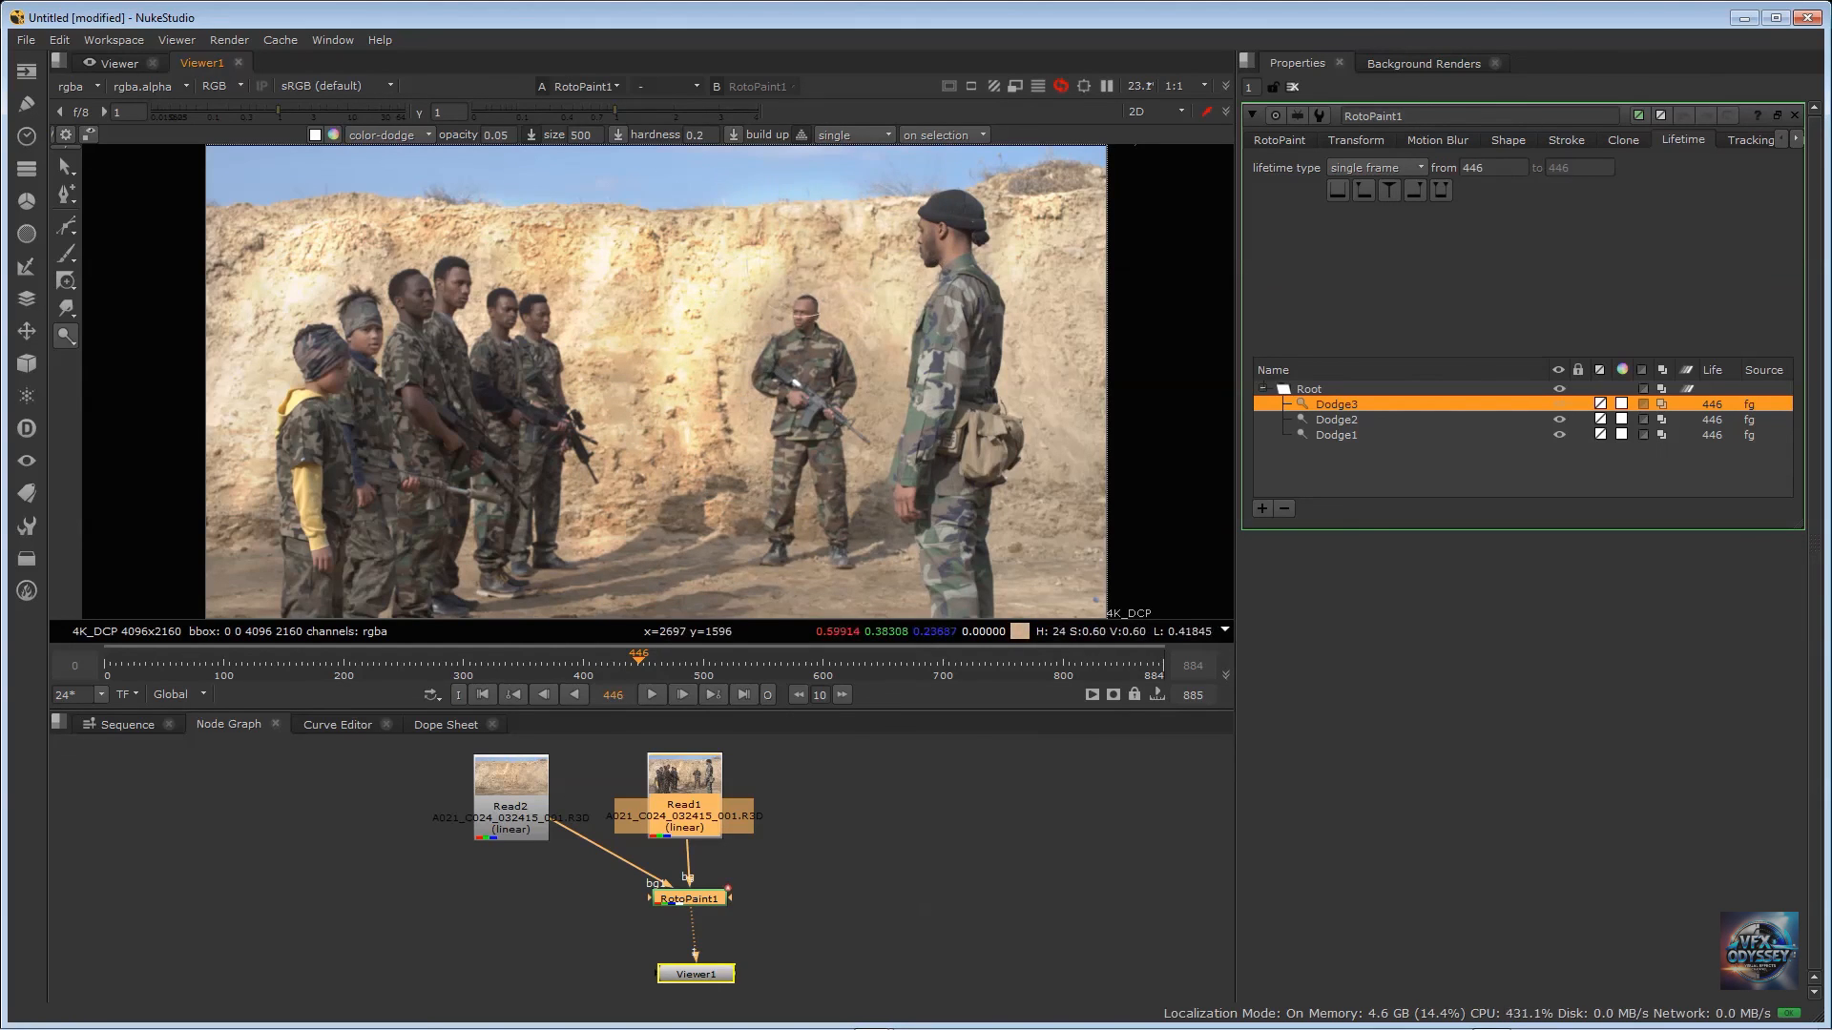
{"action": "mouse_move", "coordinate": [484, 399]}
{"action": "left_mouse_down"}
{"action": "mouse_move", "coordinate": [392, 339]}
{"action": "mouse_move", "coordinate": [372, 439]}
{"action": "mouse_move", "coordinate": [377, 396]}
{"action": "mouse_move", "coordinate": [326, 408]}
{"action": "mouse_move", "coordinate": [424, 352]}
{"action": "mouse_move", "coordinate": [396, 341]}
{"action": "mouse_move", "coordinate": [347, 448]}
{"action": "mouse_move", "coordinate": [404, 495]}
{"action": "mouse_move", "coordinate": [539, 520]}
{"action": "left_mouse_up"}
{"action": "left_click_drag", "start_coordinate": [650, 336], "coordinate": [611, 342]}
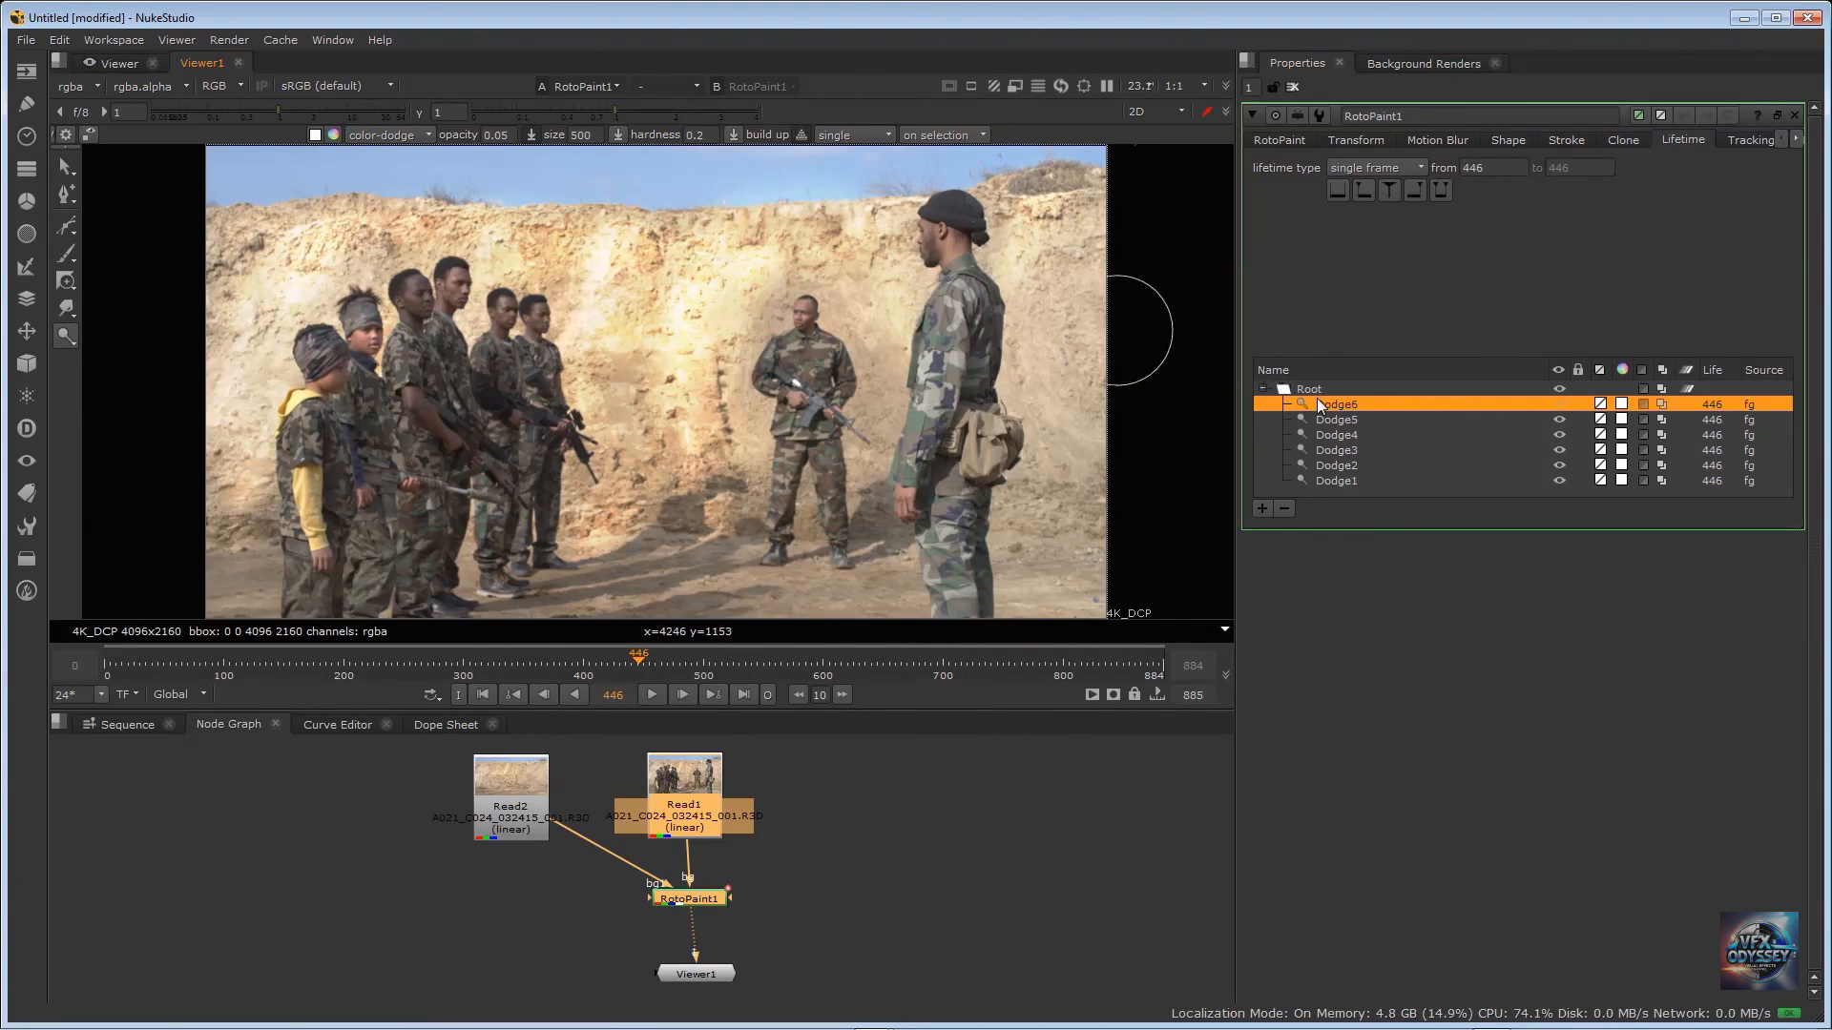
Step: Delete all the Dodge strokes from RotoPaint1's stroke list
{"action": "left_click", "coordinate": [1336, 450]}
{"action": "left_click", "coordinate": [1345, 405]}
{"action": "left_click", "coordinate": [1329, 480], "text": "shift"}
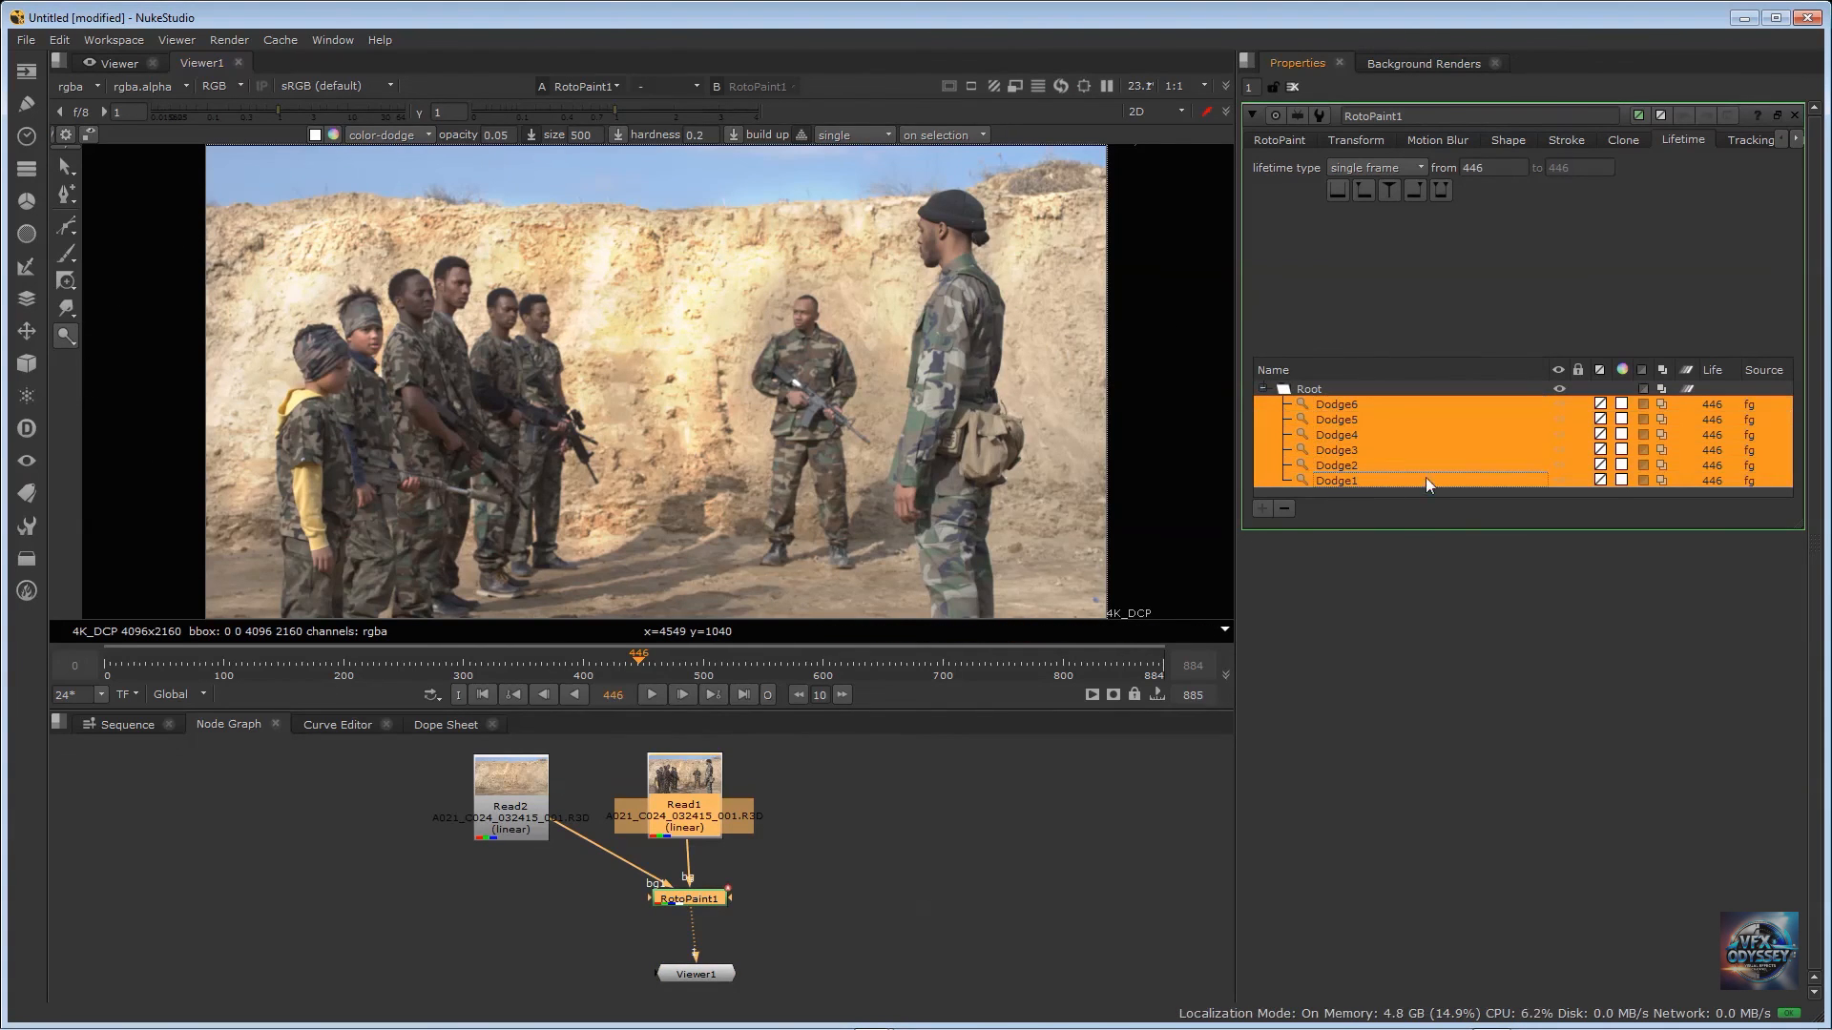
{"action": "key", "text": "Delete"}
Step: Choose the Burn tool, set its size to 500, and burn the upper sand wall and the soldiers' heads at opacity 1
{"action": "left_click_drag", "start_coordinate": [71, 343], "coordinate": [88, 353]}
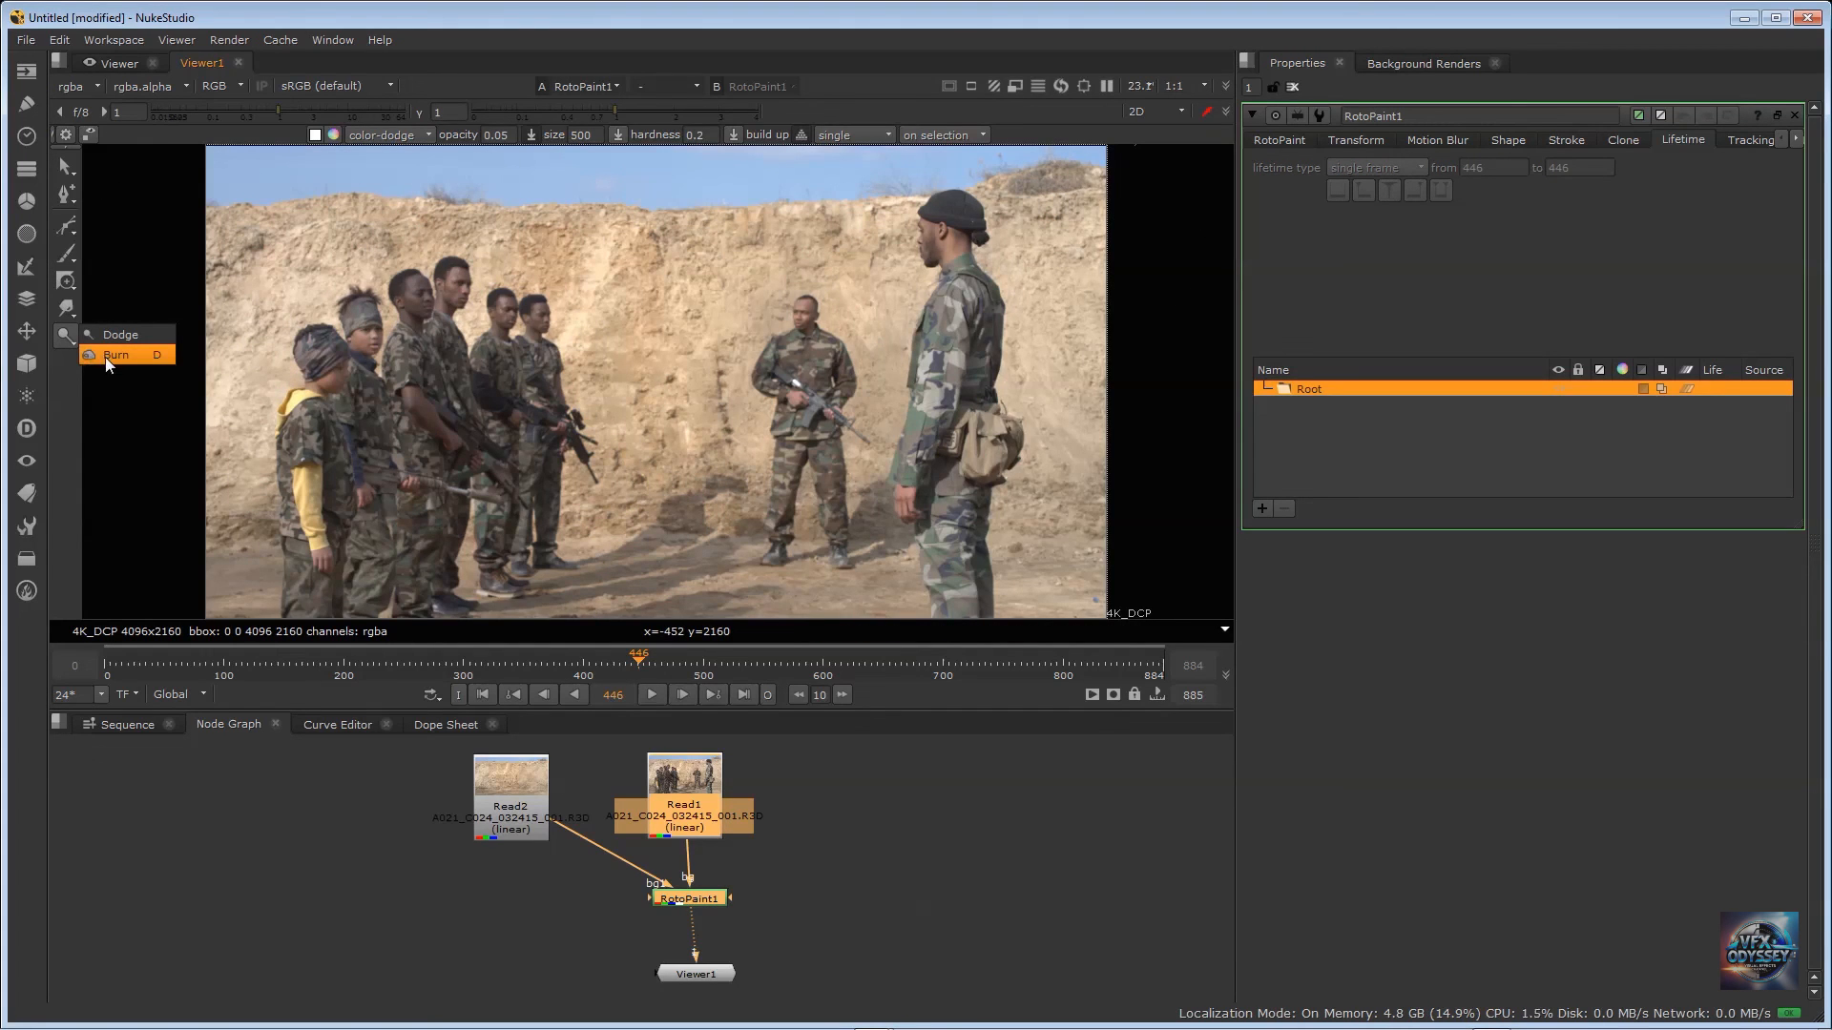
{"action": "left_click", "coordinate": [108, 356]}
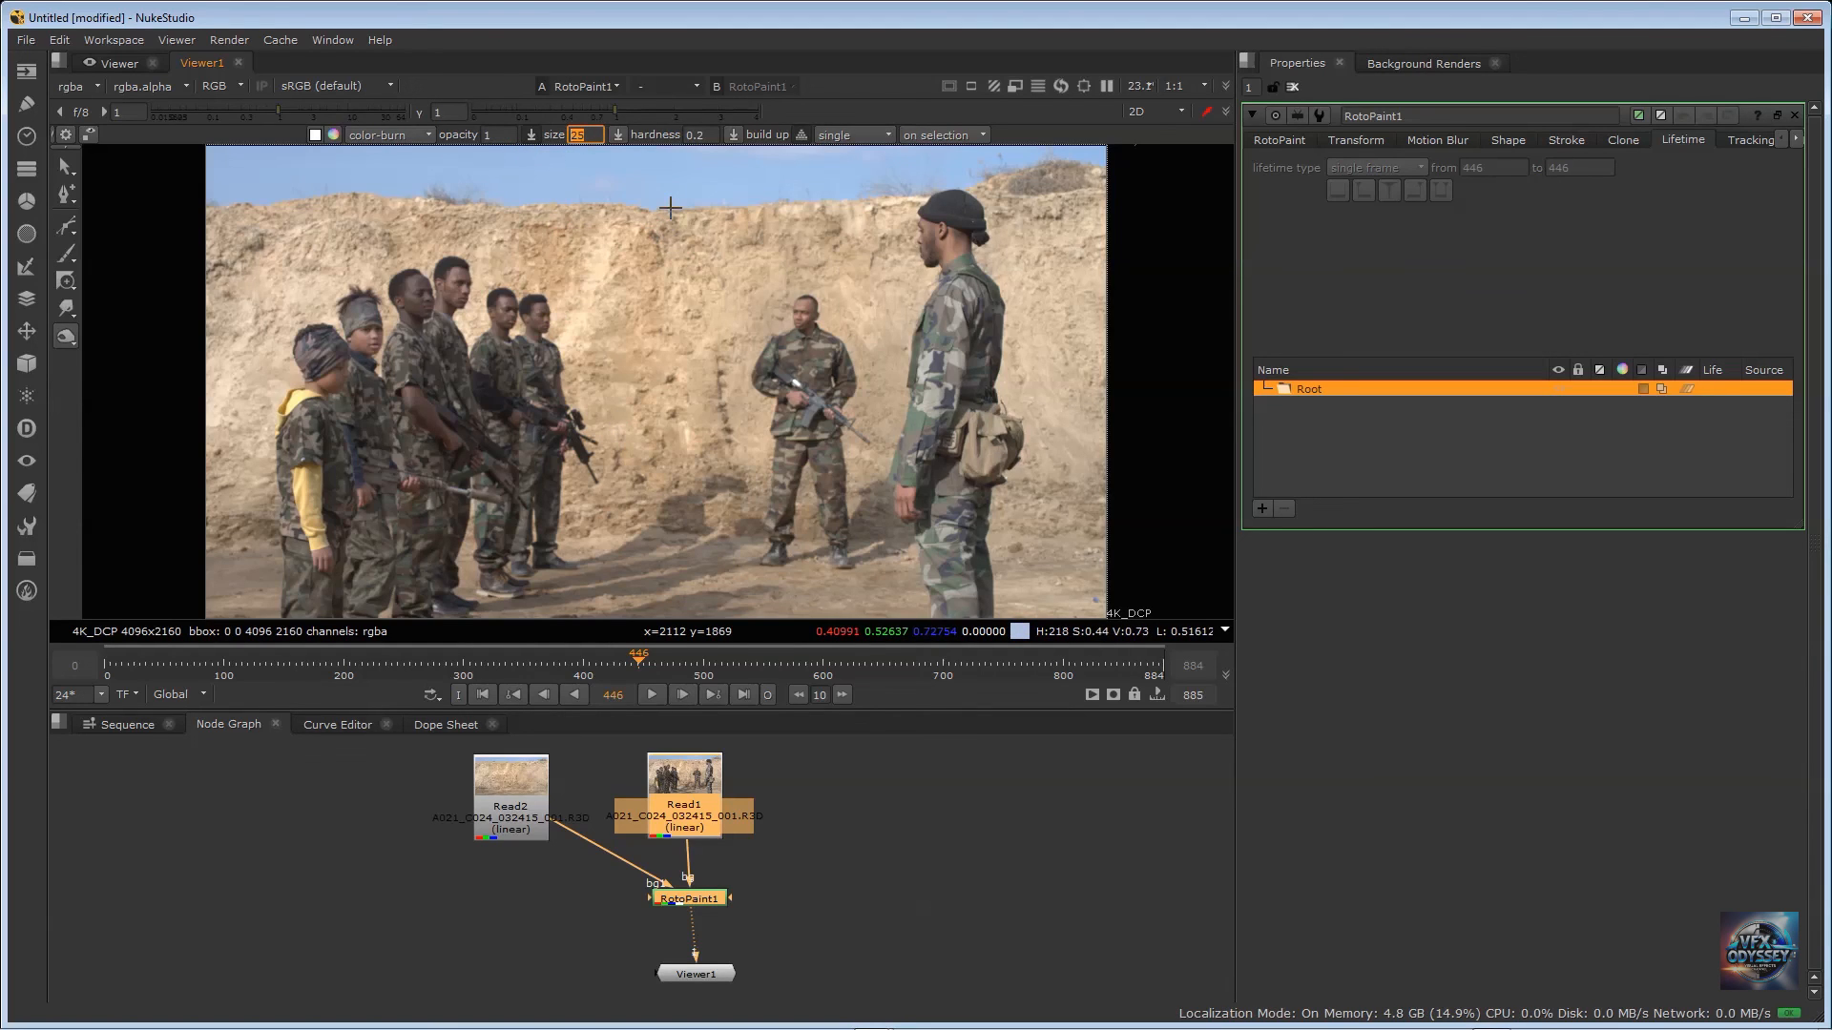
{"action": "mouse_move", "coordinate": [272, 323]}
{"action": "left_mouse_down"}
{"action": "mouse_move", "coordinate": [823, 291]}
{"action": "mouse_move", "coordinate": [278, 265]}
{"action": "left_mouse_up"}
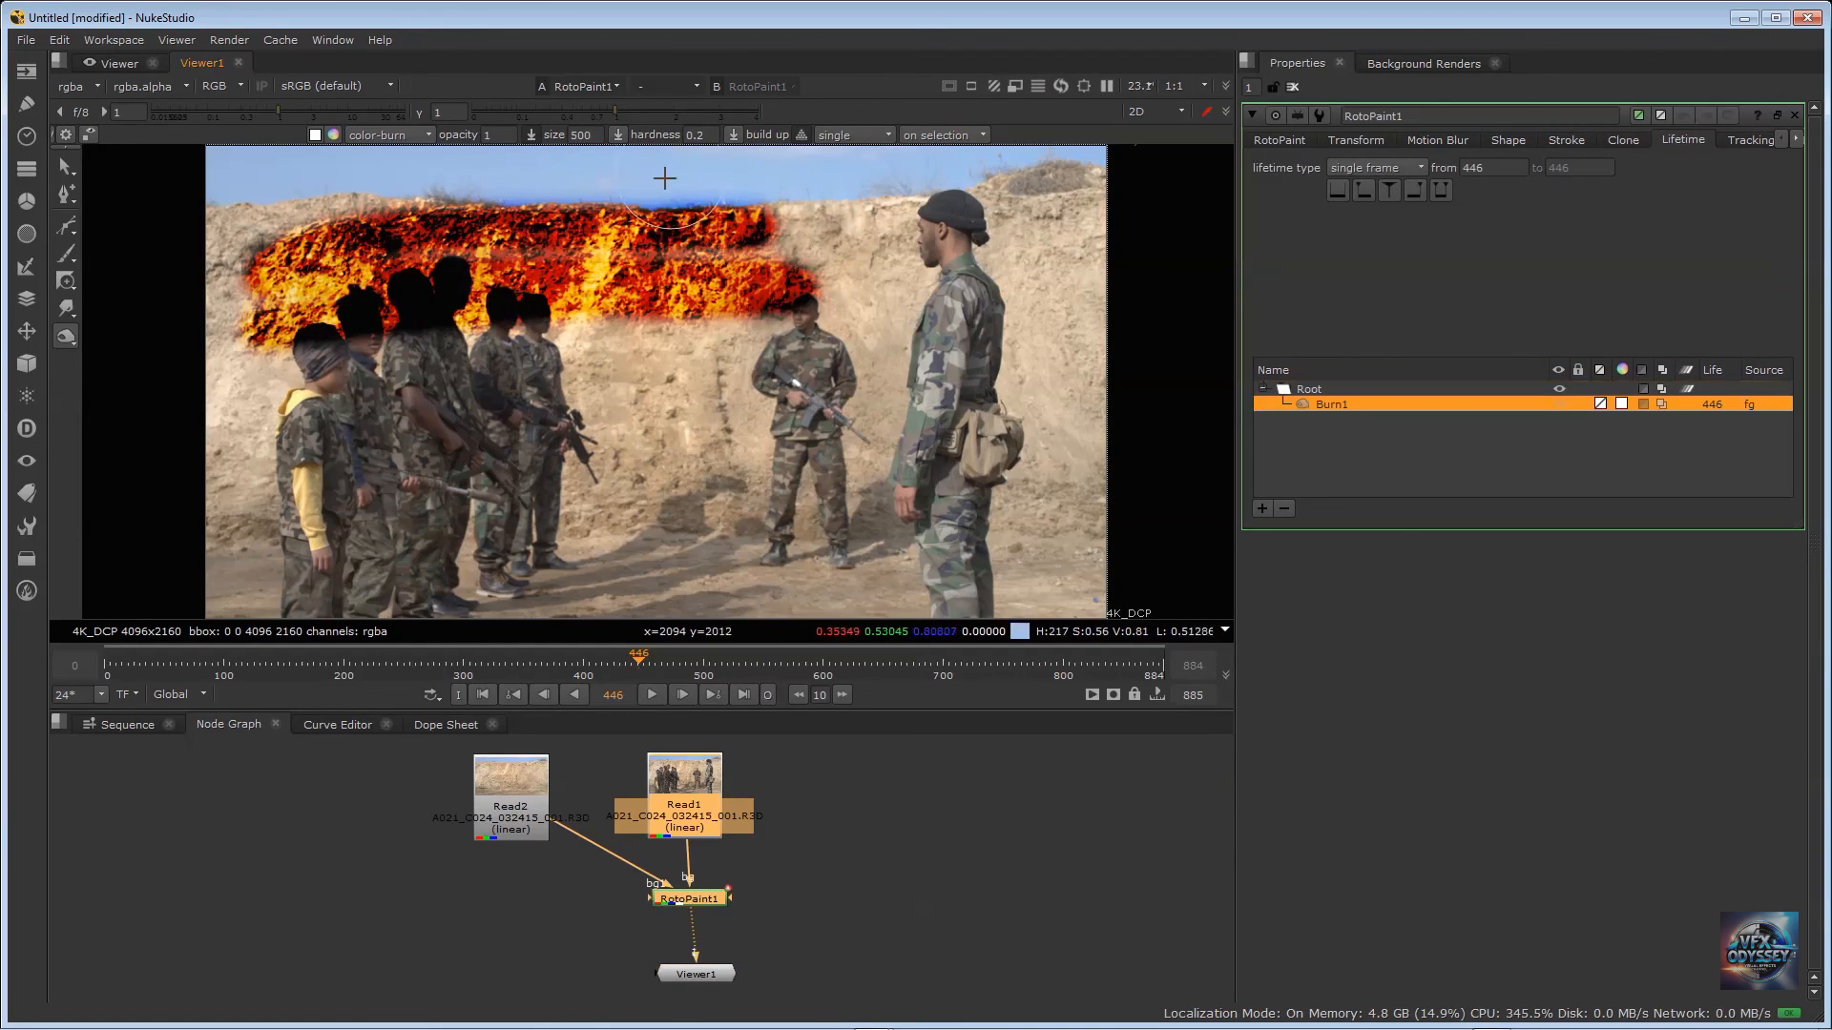